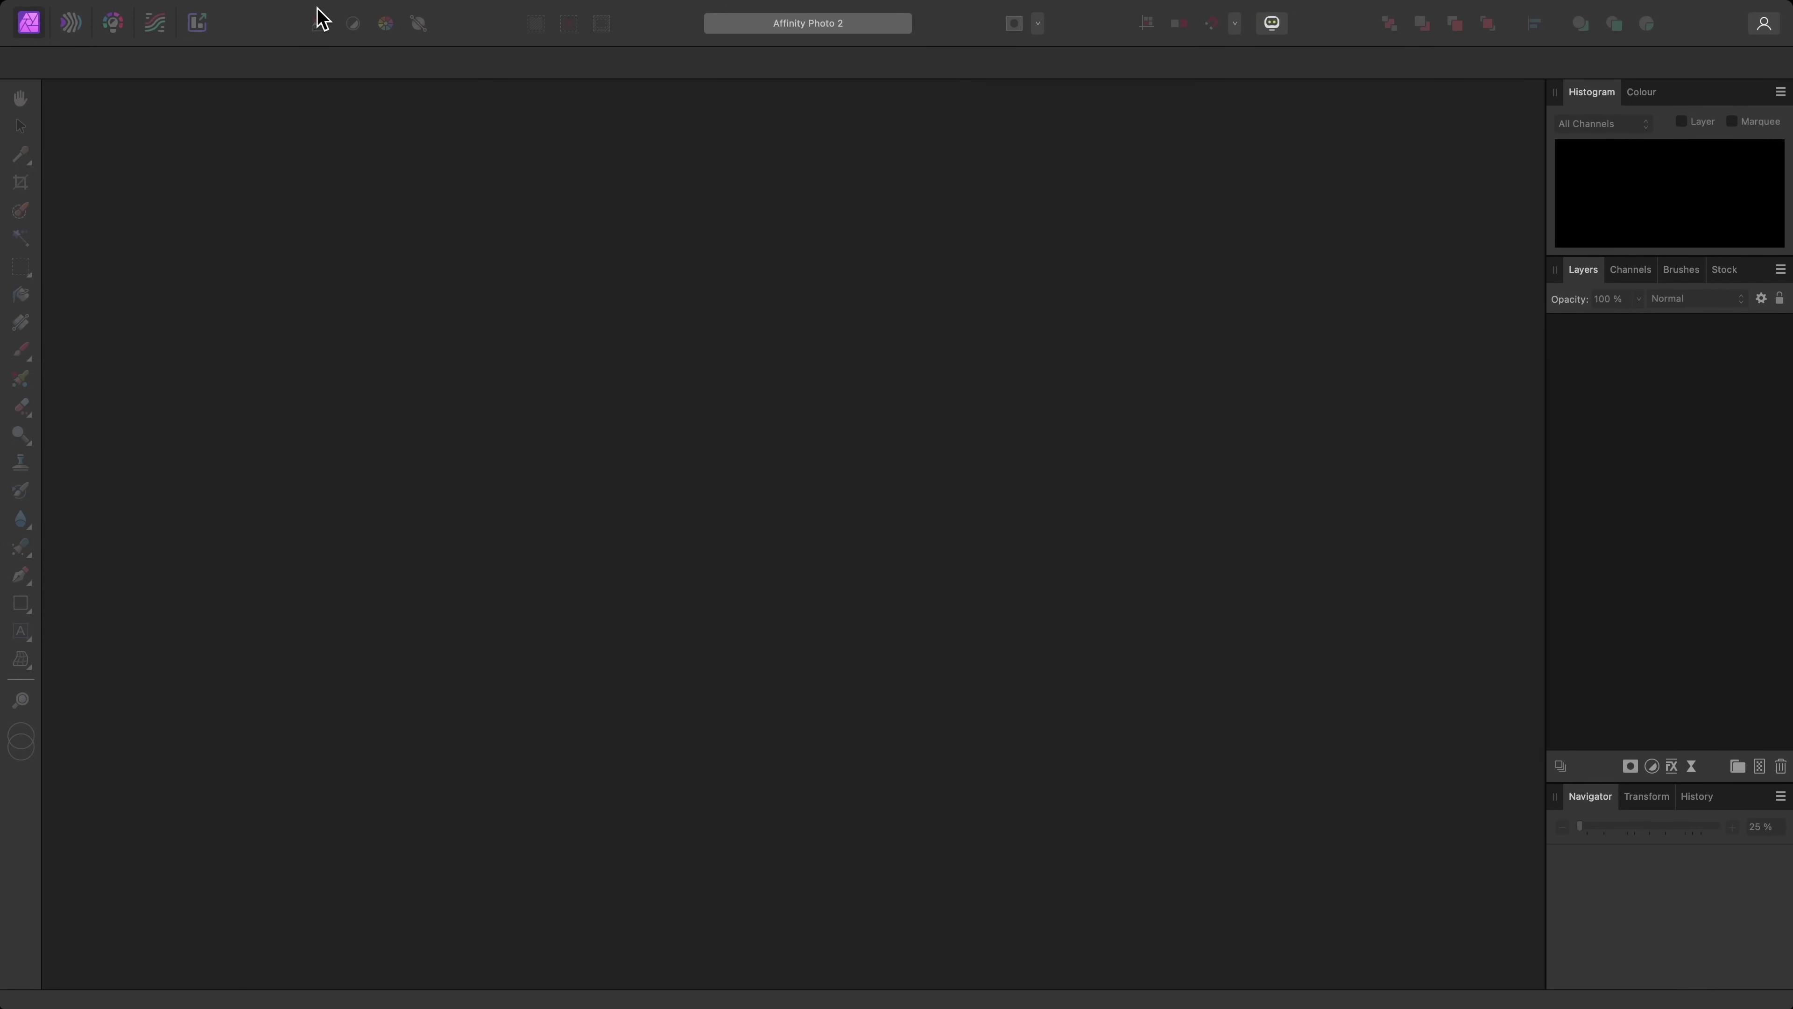
Open Denoised Render Pass.tiff in Affinity Photo by dragging it from the sample folder.
mouse_move(277, 10)
click(174, 11)
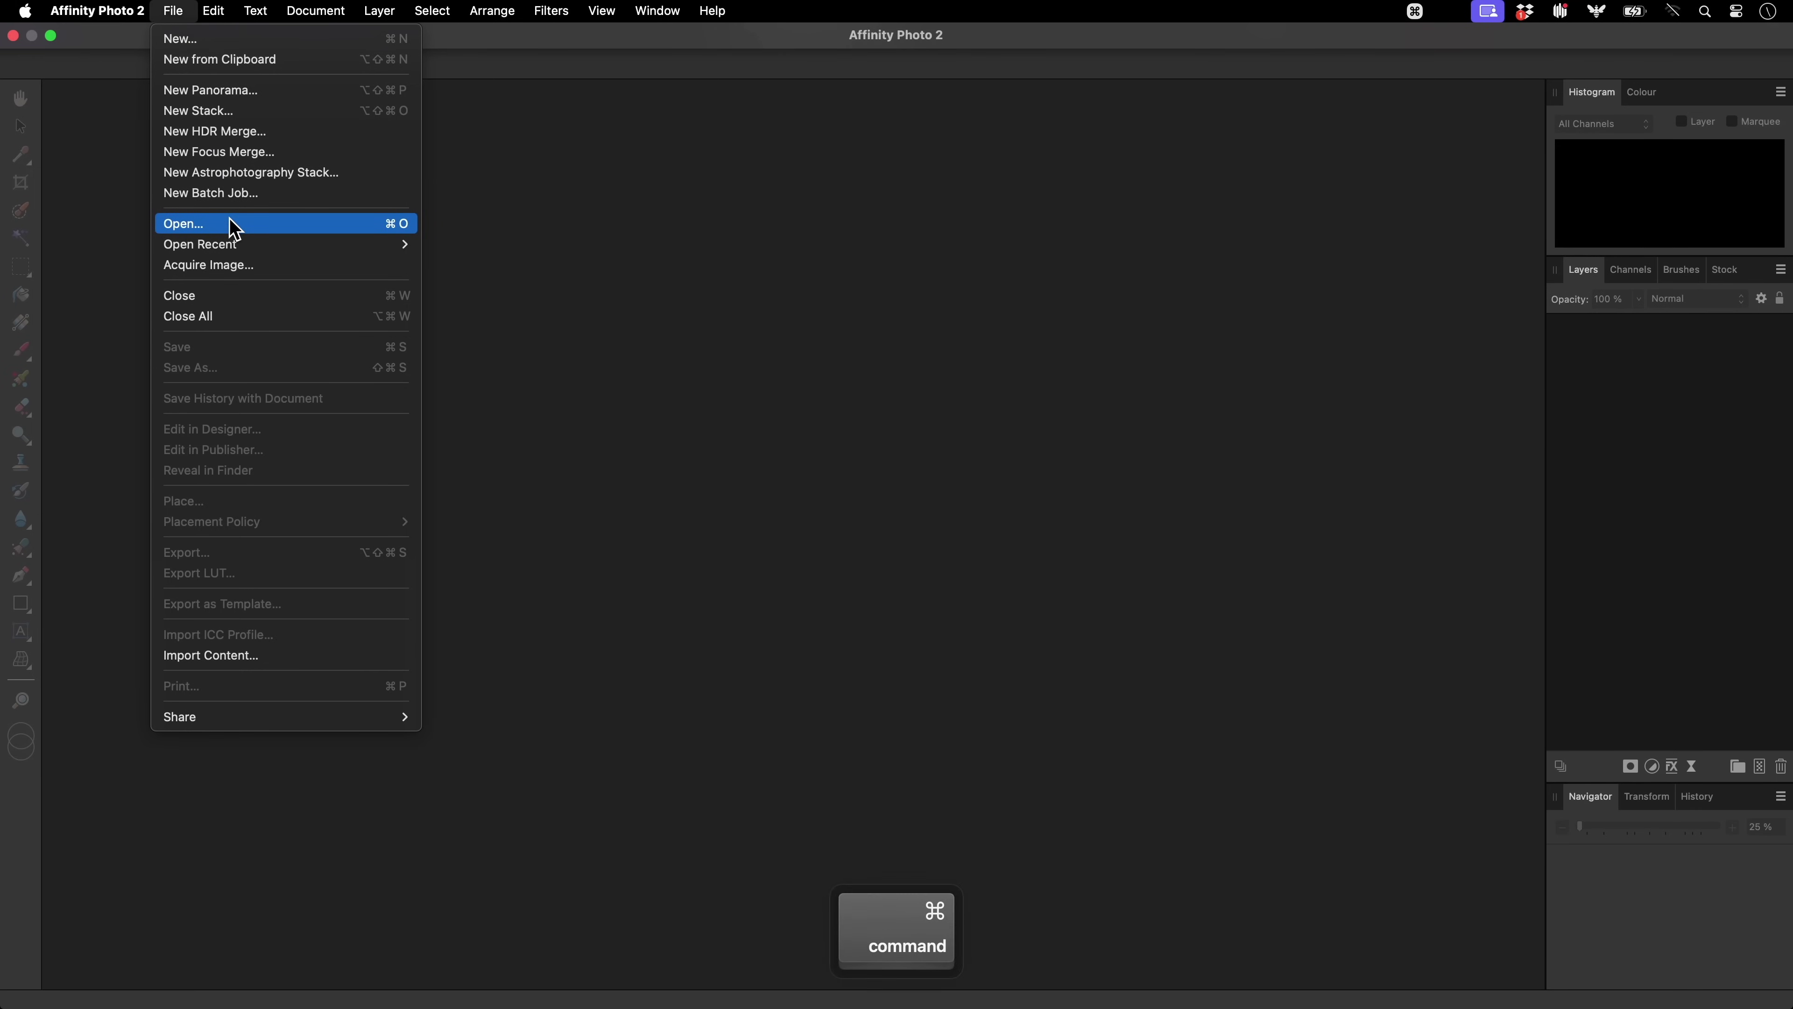
key(super+Tab)
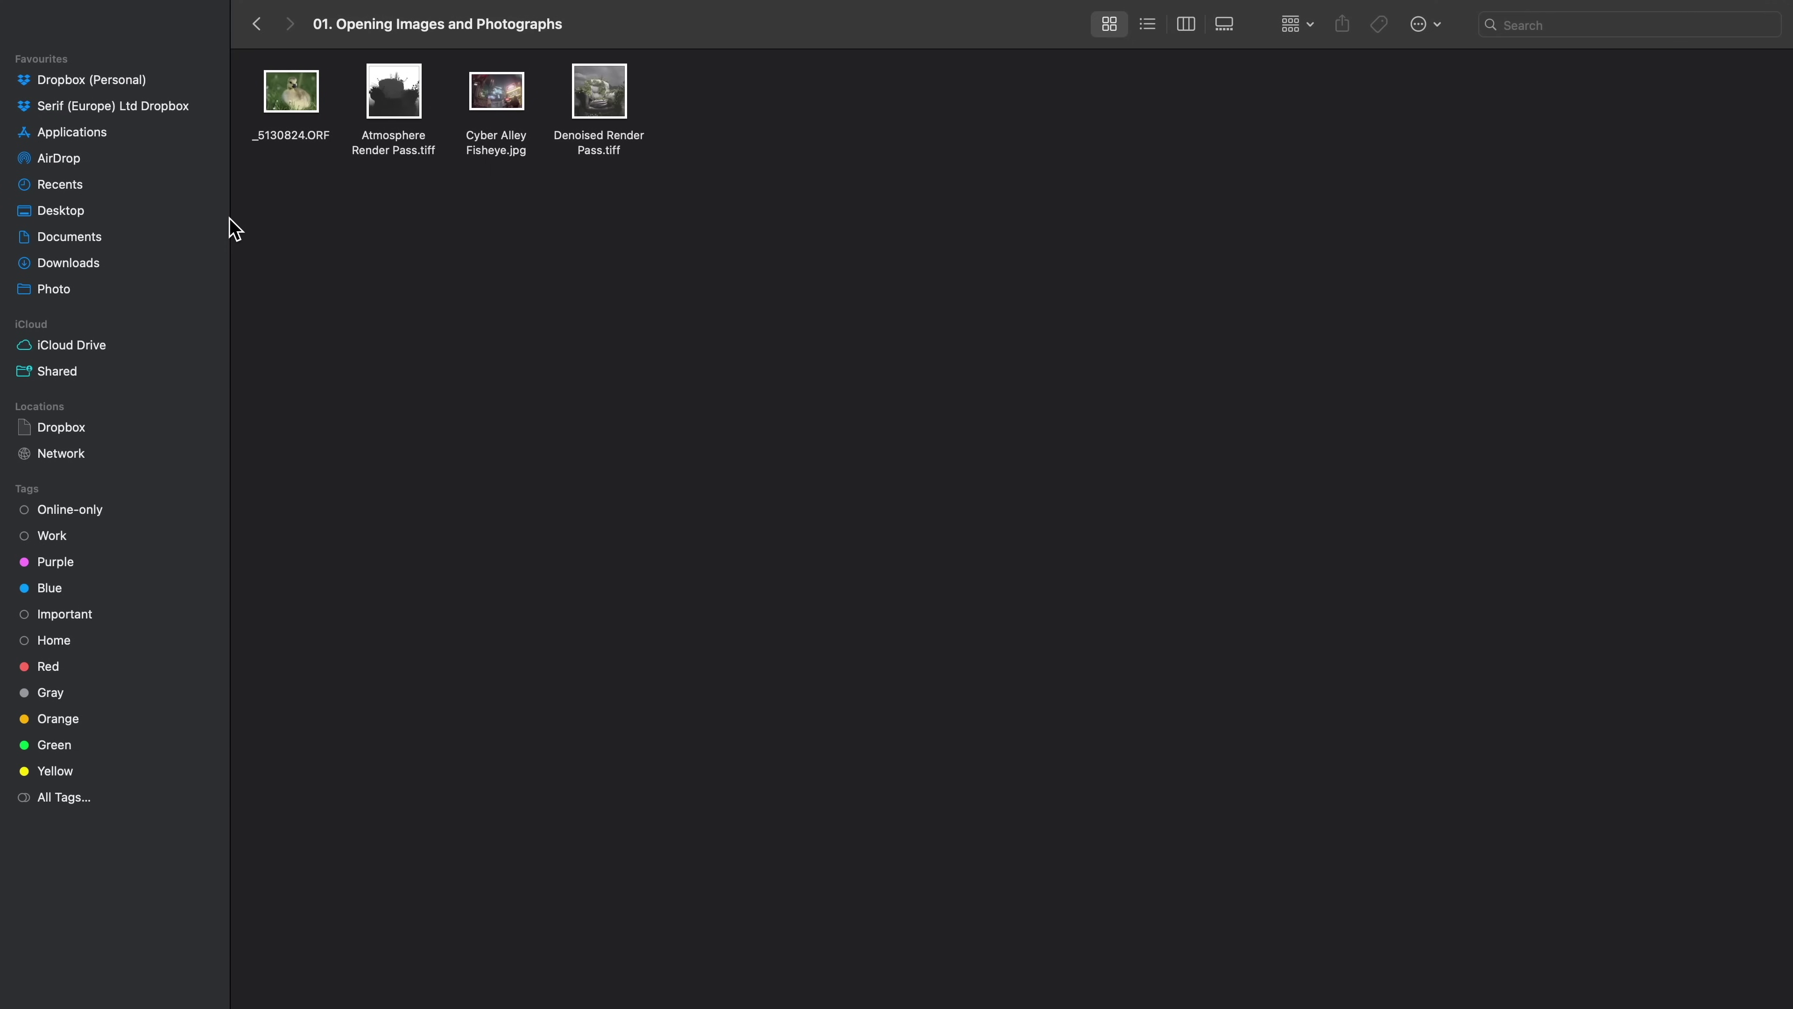
drag(568, 114, 885, 492)
key(super+Tab)
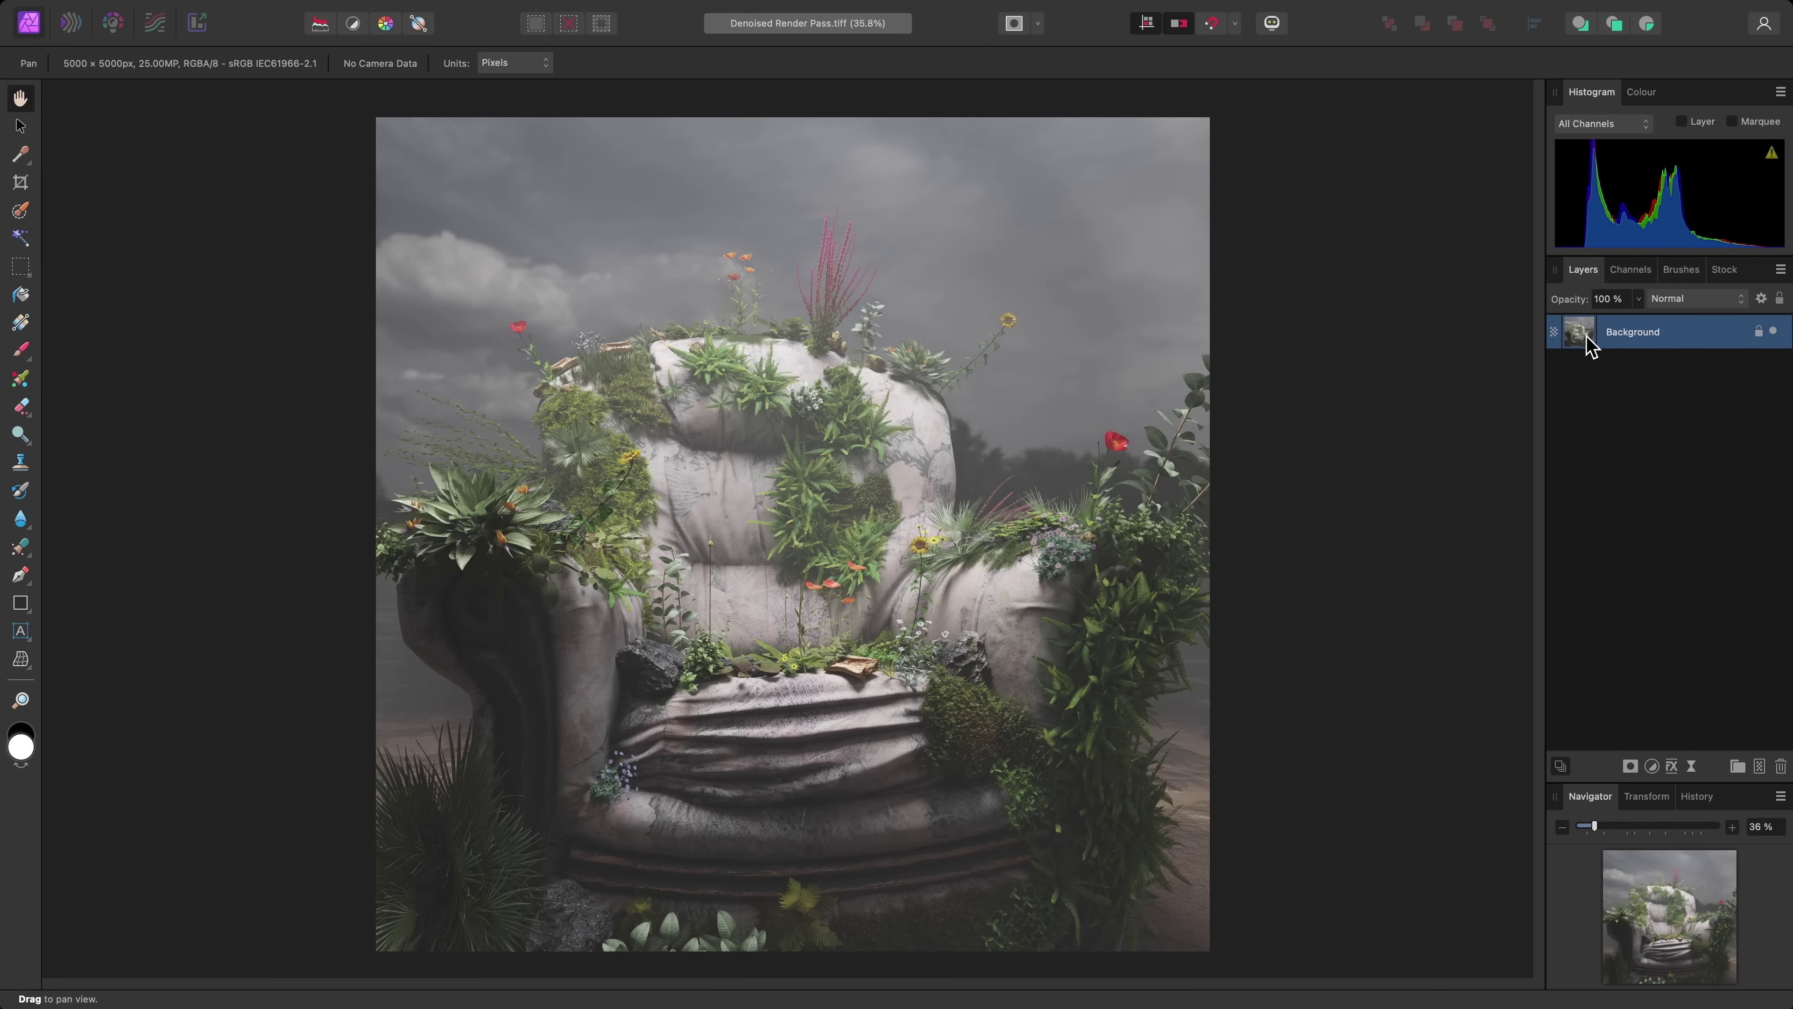
Add Atmosphere Render Pass.tiff as a new layer in the Denoised Render Pass document.
key(super+Tab)
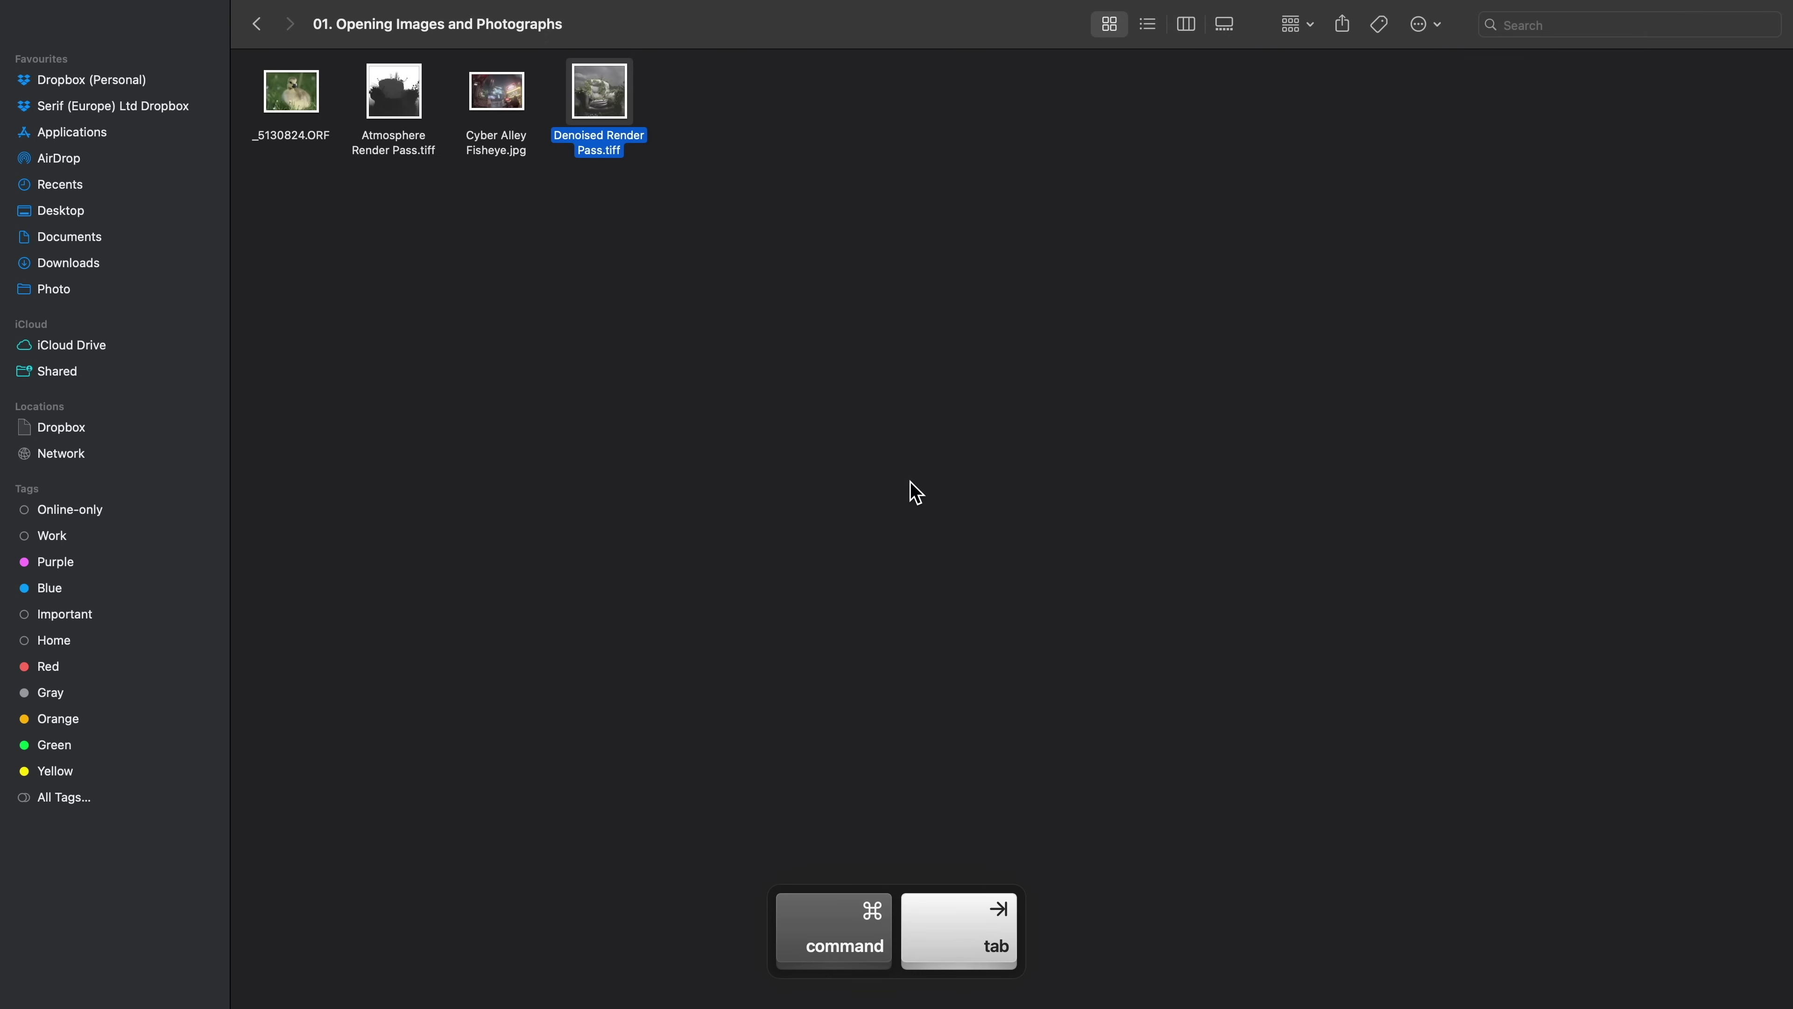
drag(407, 117, 802, 510)
key(super+Tab)
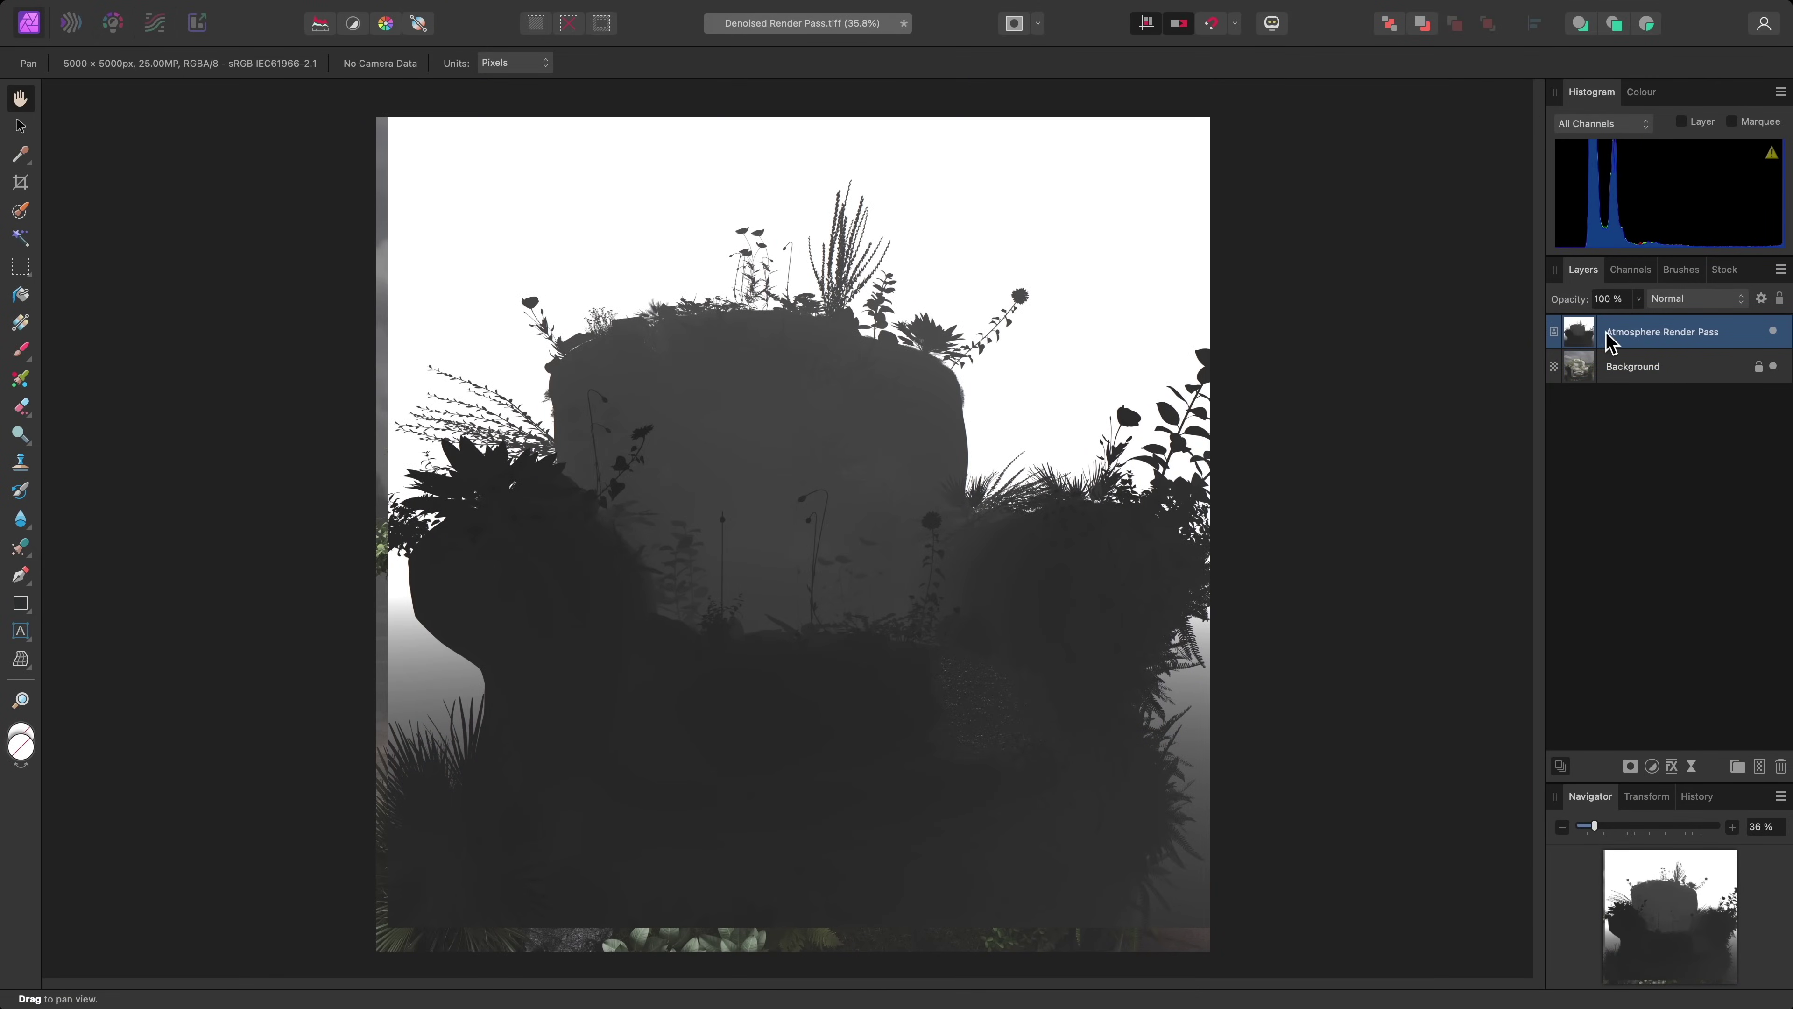
Open Cyber Alley Fisheye.jpg as a separate document by dropping it on the tab bar.
key(super+Tab)
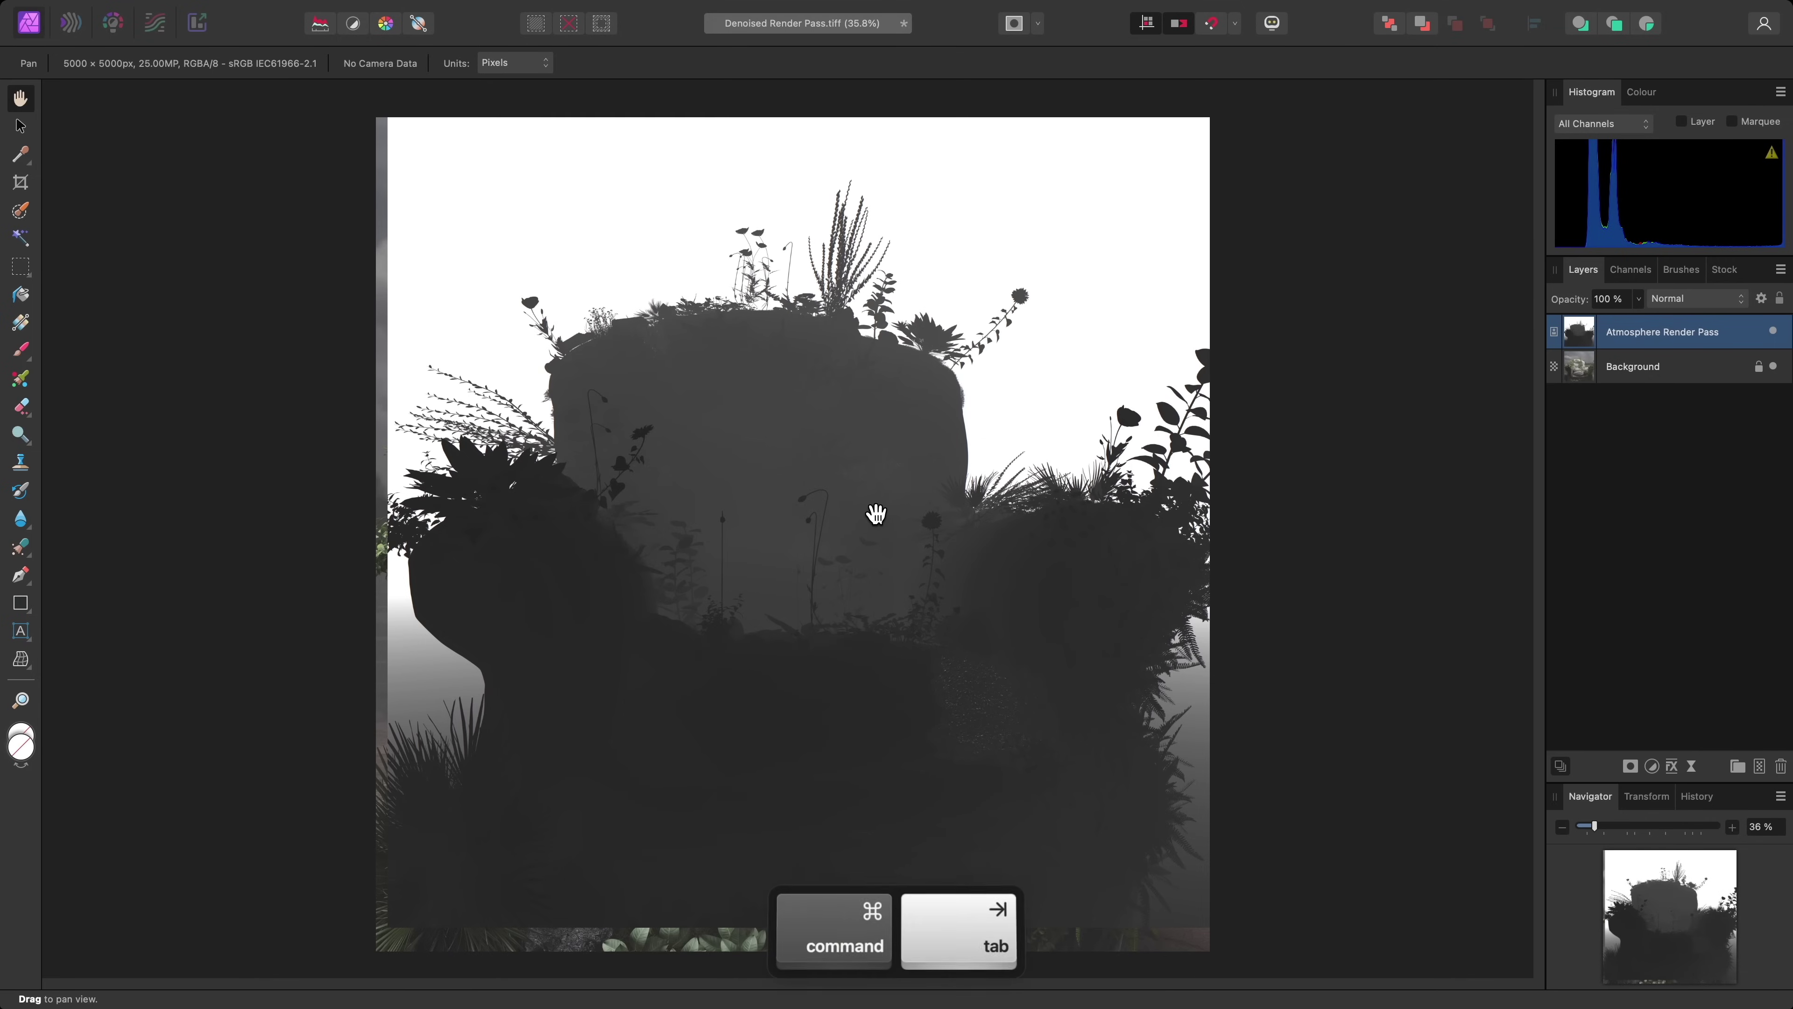
drag(500, 106, 964, 53)
key(super+Tab)
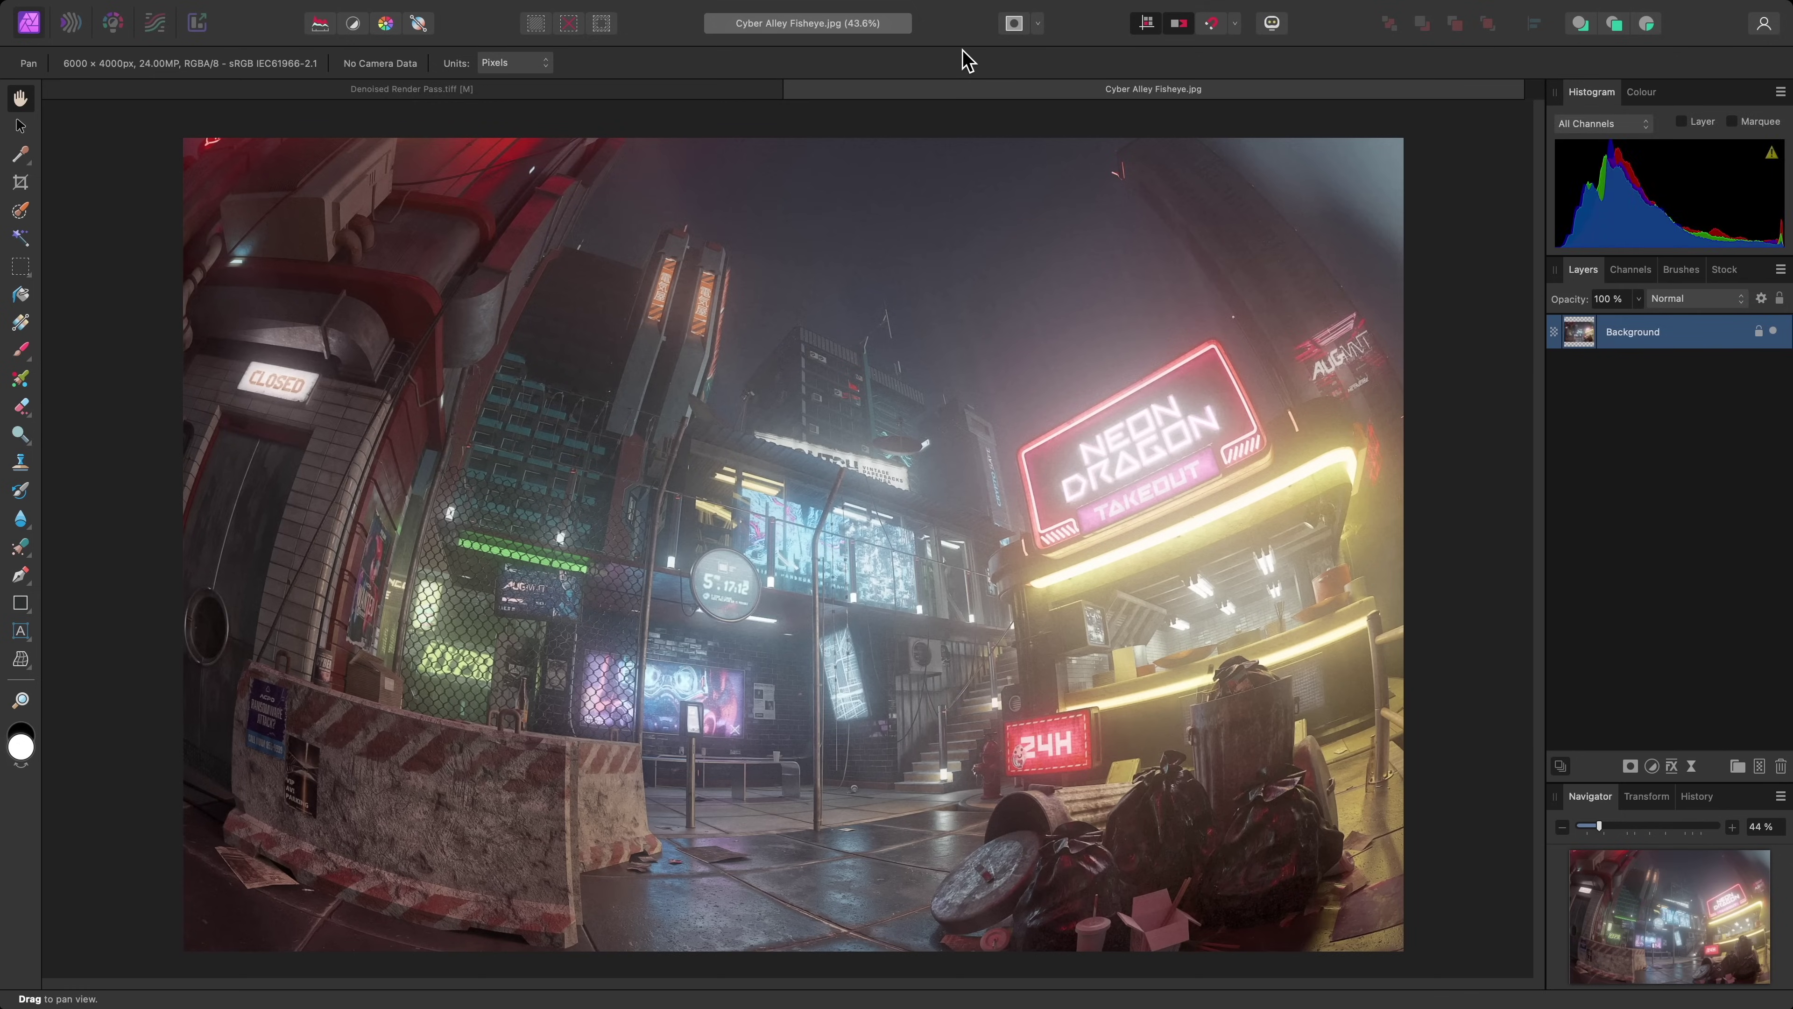
Open the _5130824.ORF raw photo in the Develop persona.
key(super+Tab)
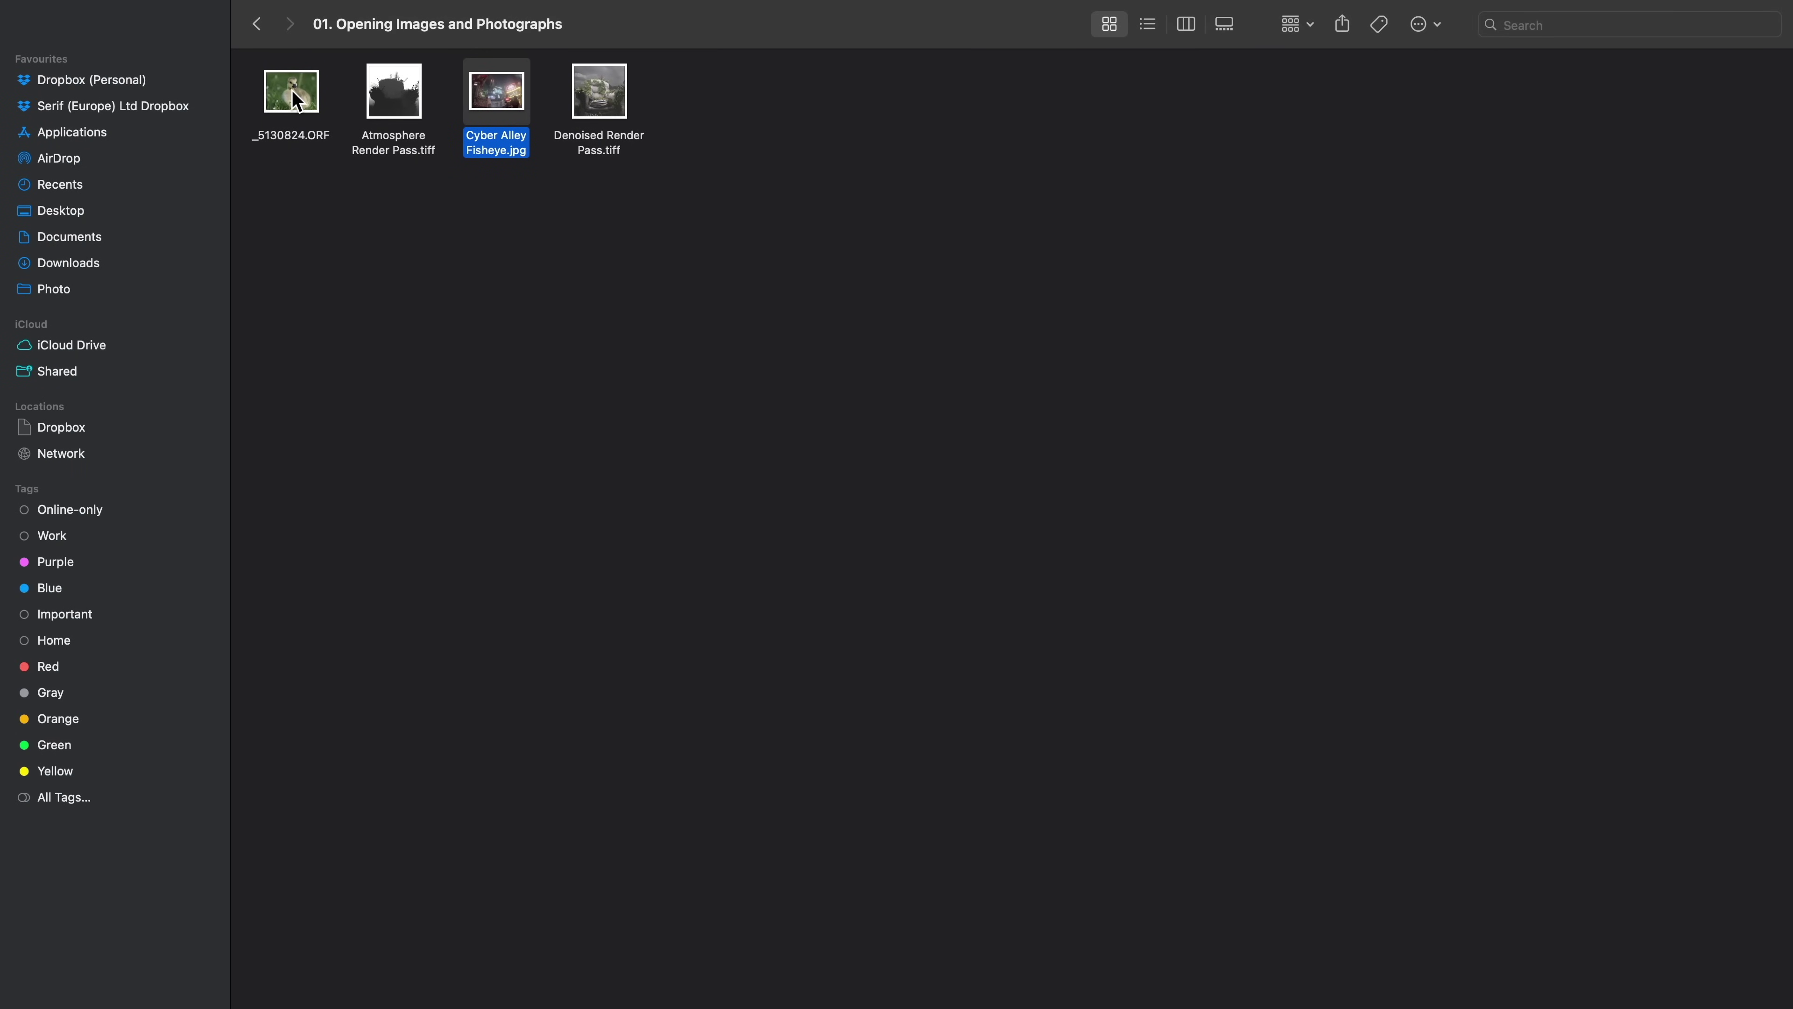
drag(291, 90, 1093, 42)
key(super+Tab)
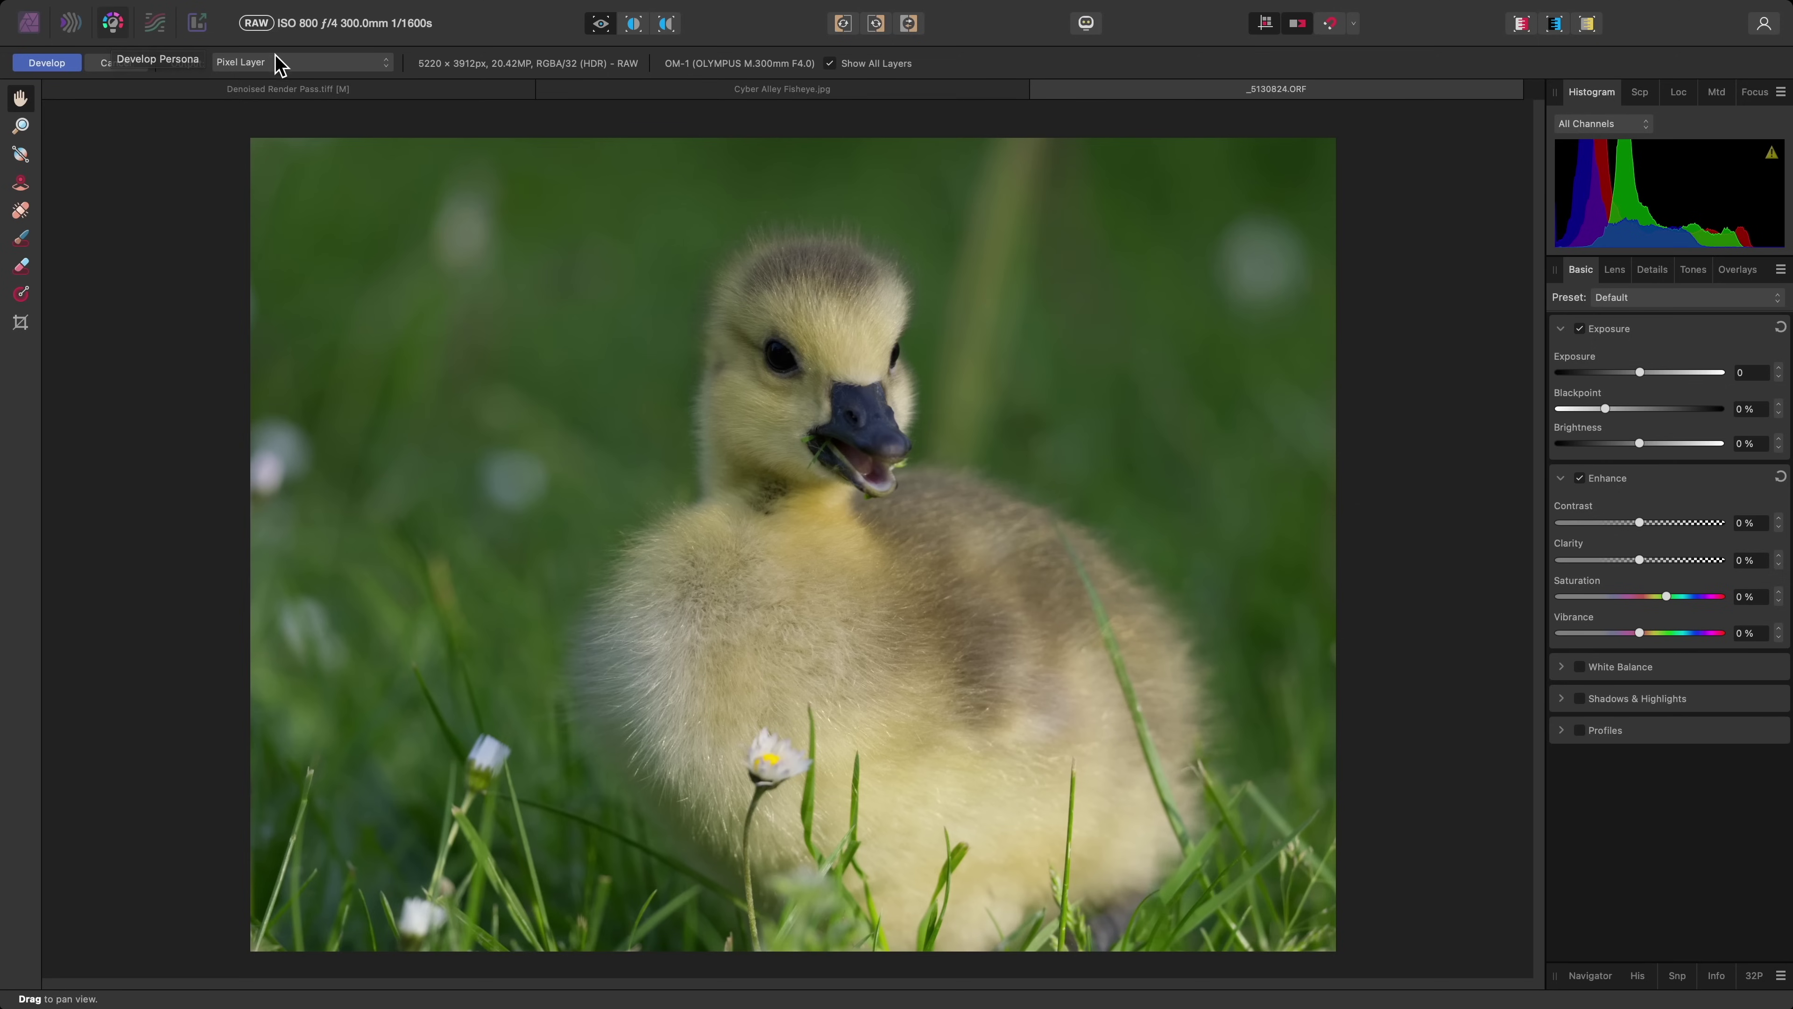
Develop the raw photo as a RAW Layer (Embedded) with brightness 11% and clarity 39%.
click(350, 64)
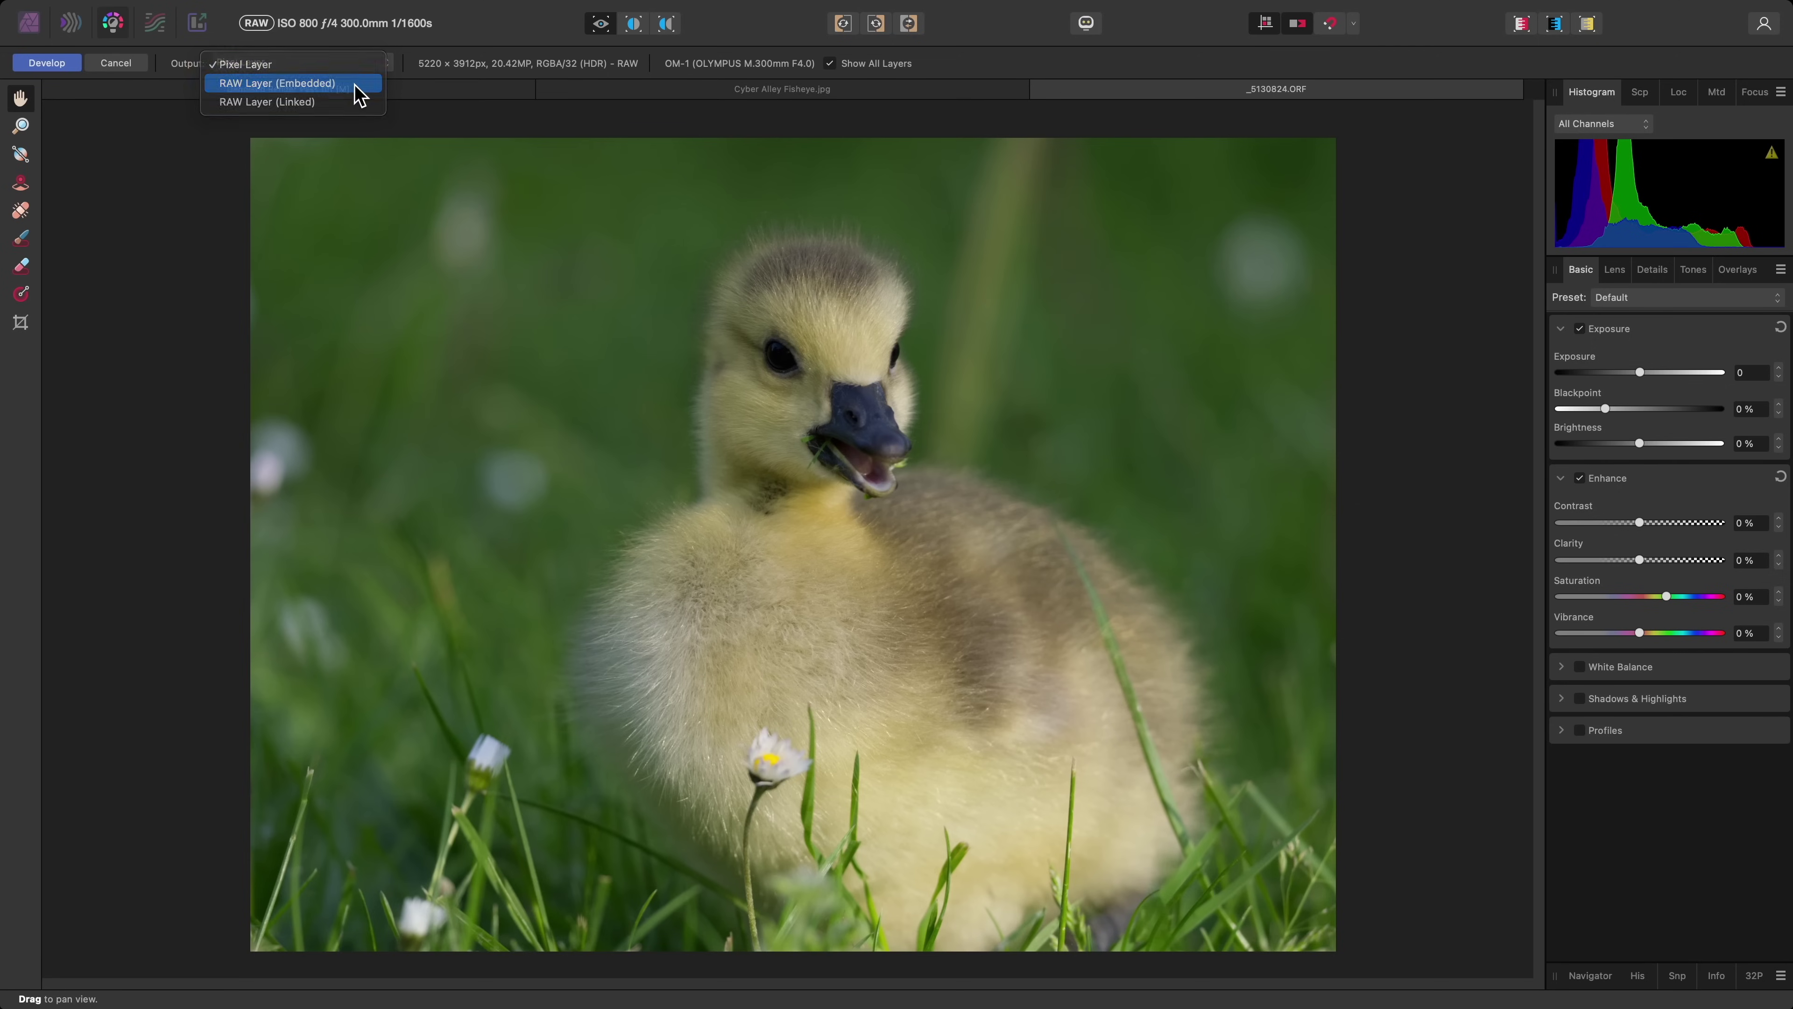
click(356, 85)
drag(1639, 443, 1673, 443)
drag(1640, 560, 1671, 561)
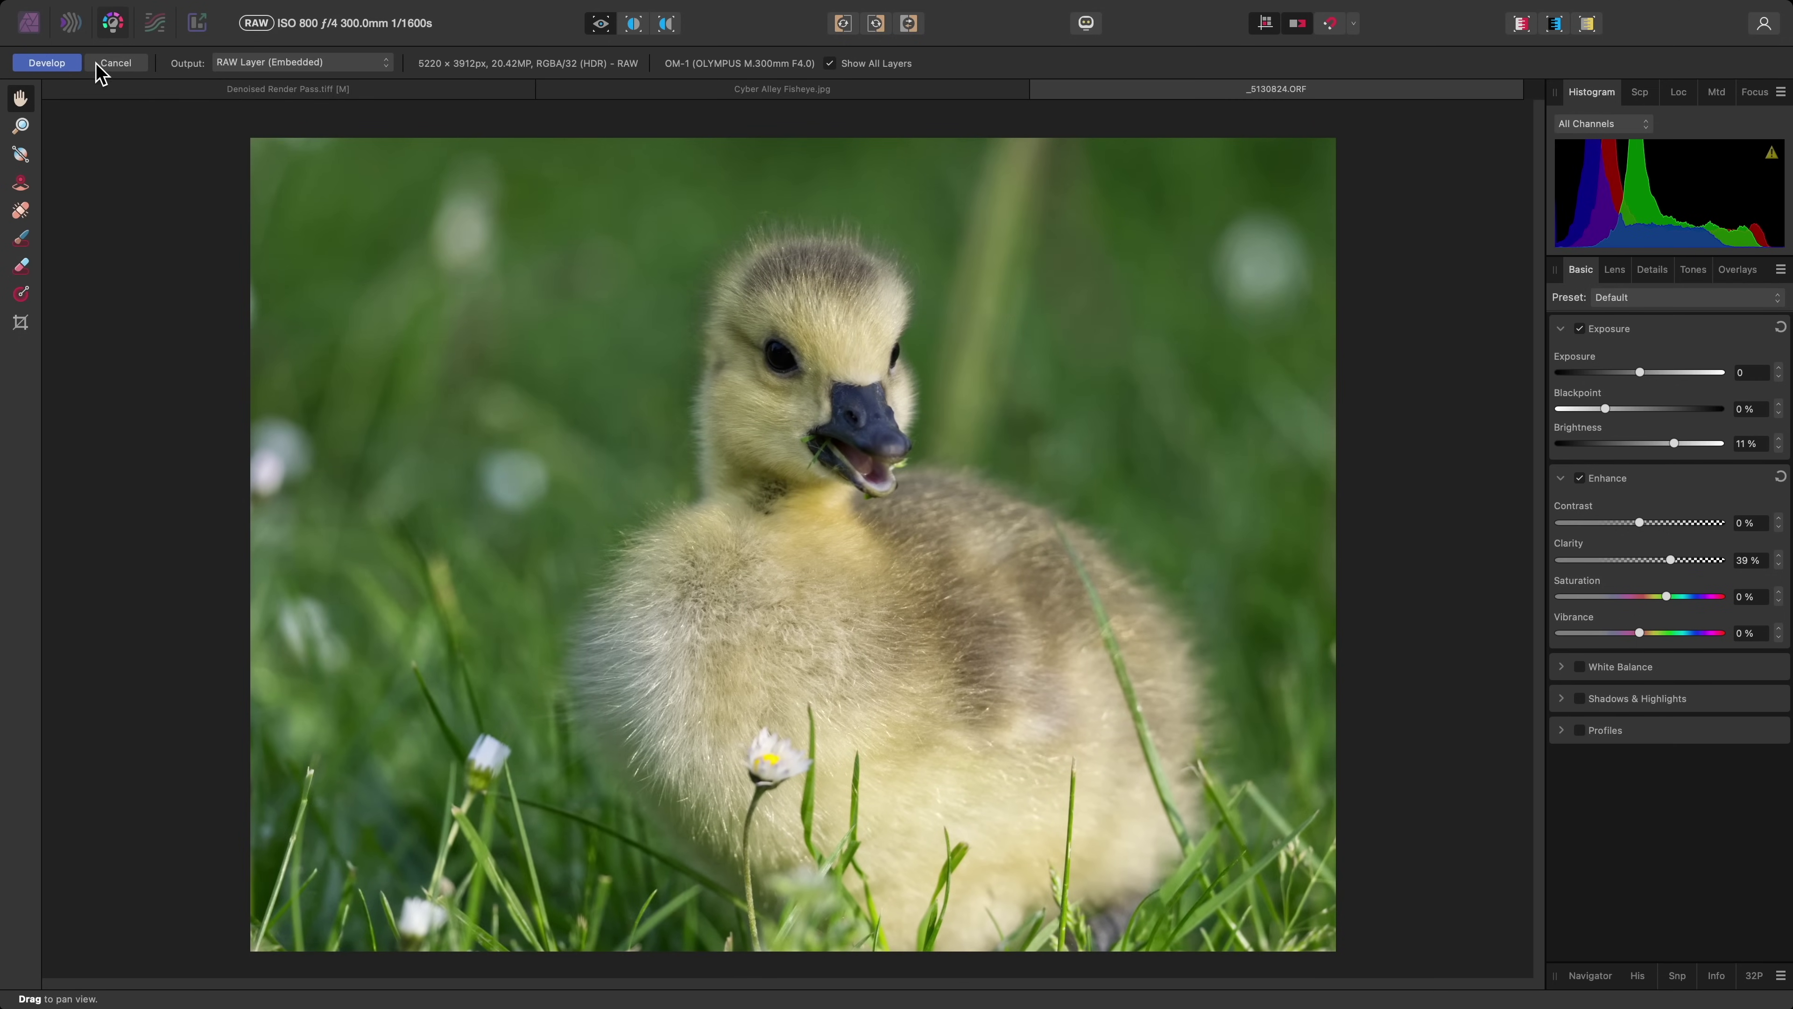
click(73, 63)
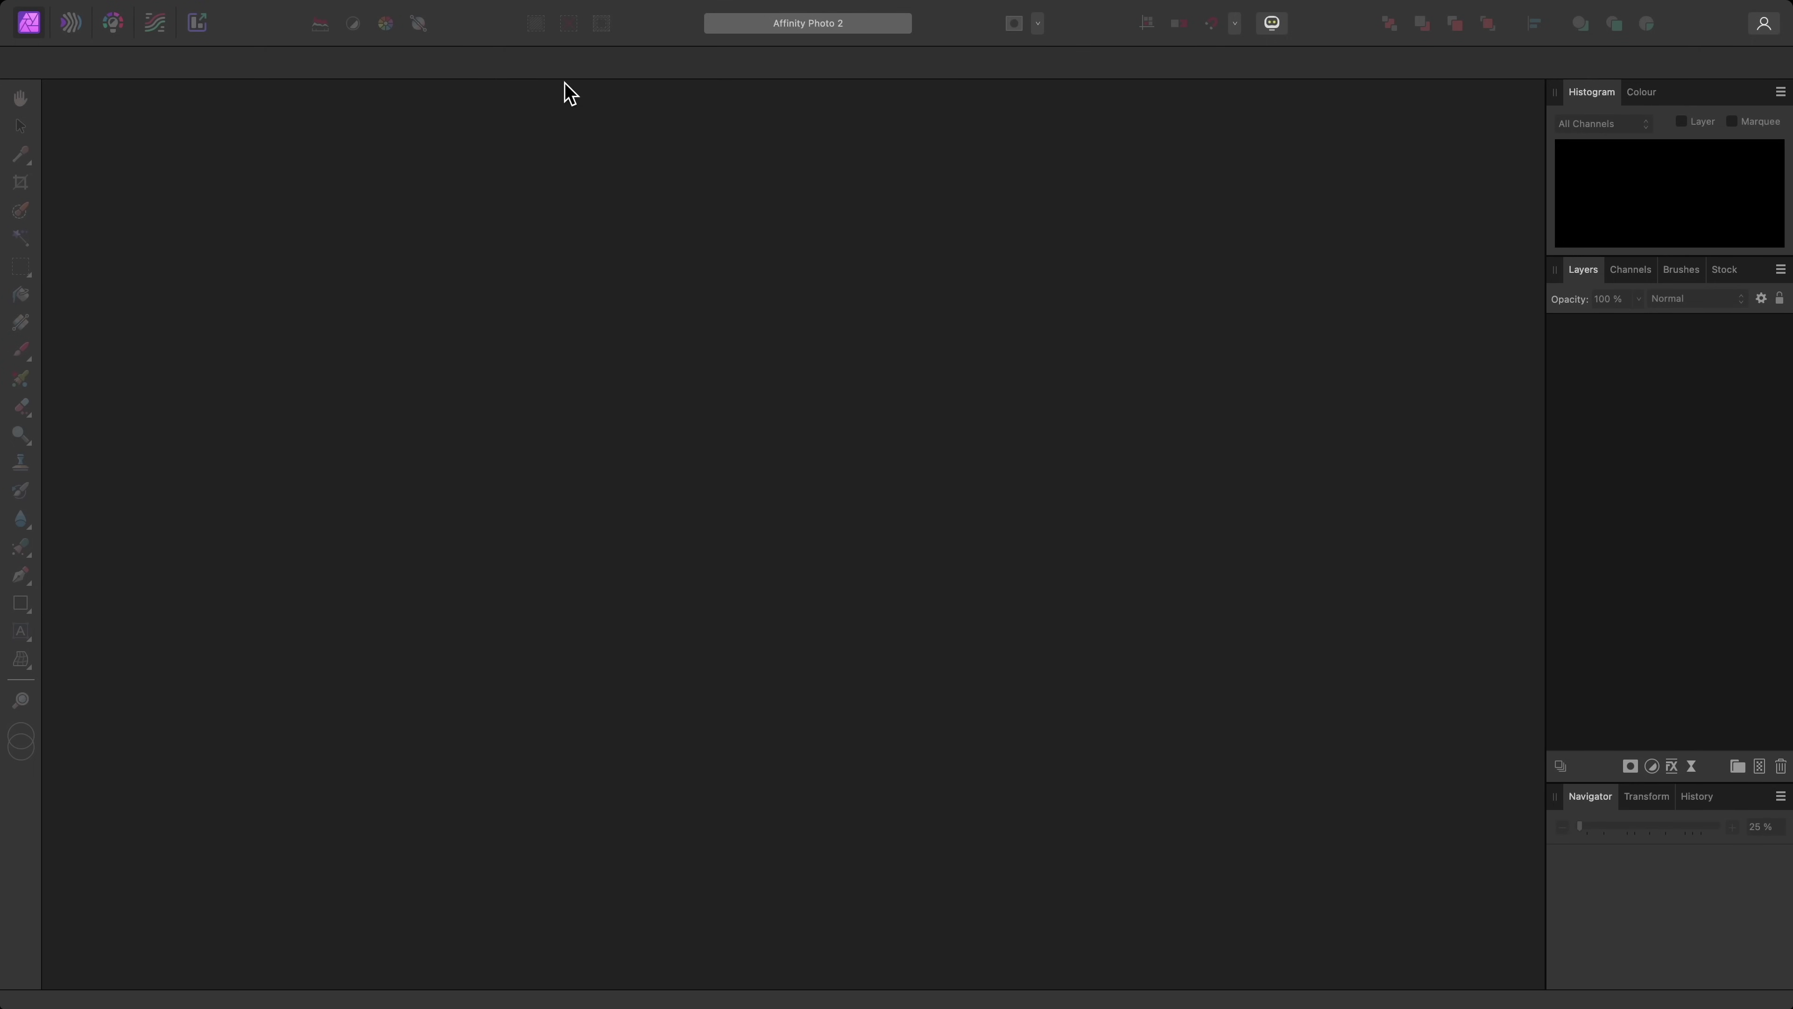
Browse the New Document dialog: Web presets, Pixels units, then the Colour and Margins settings.
mouse_move(491, 3)
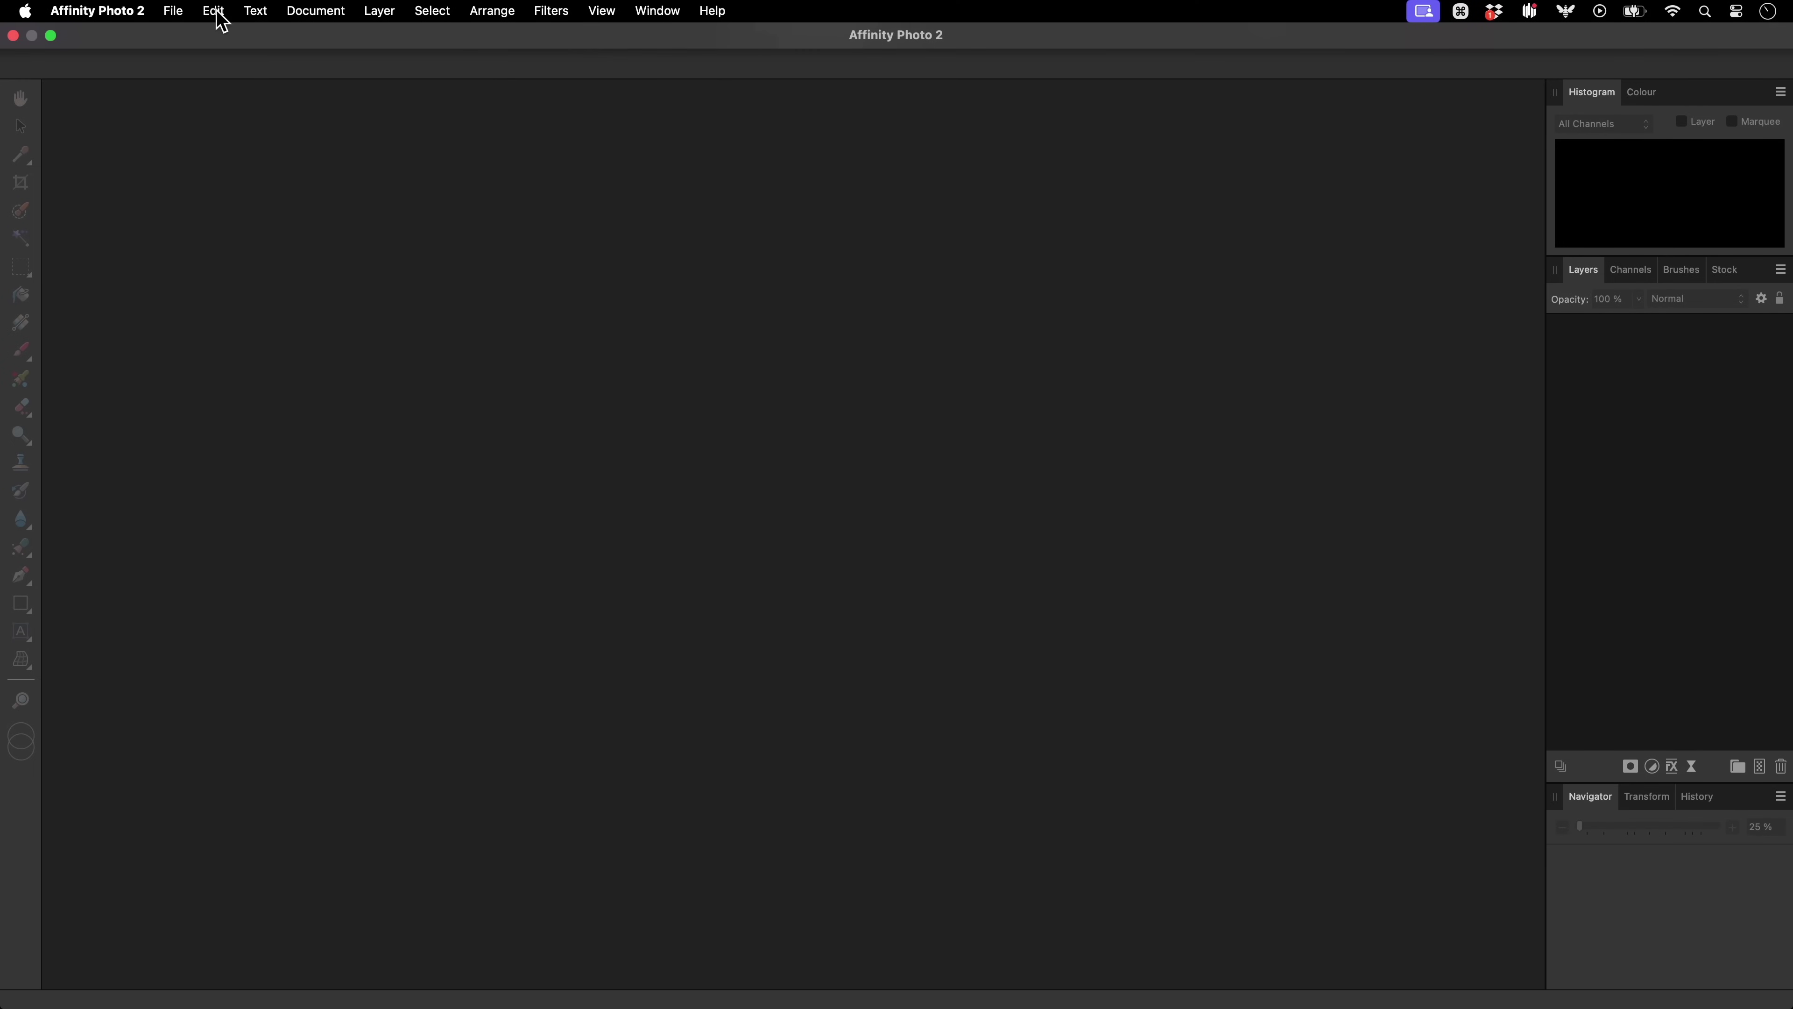
click(177, 13)
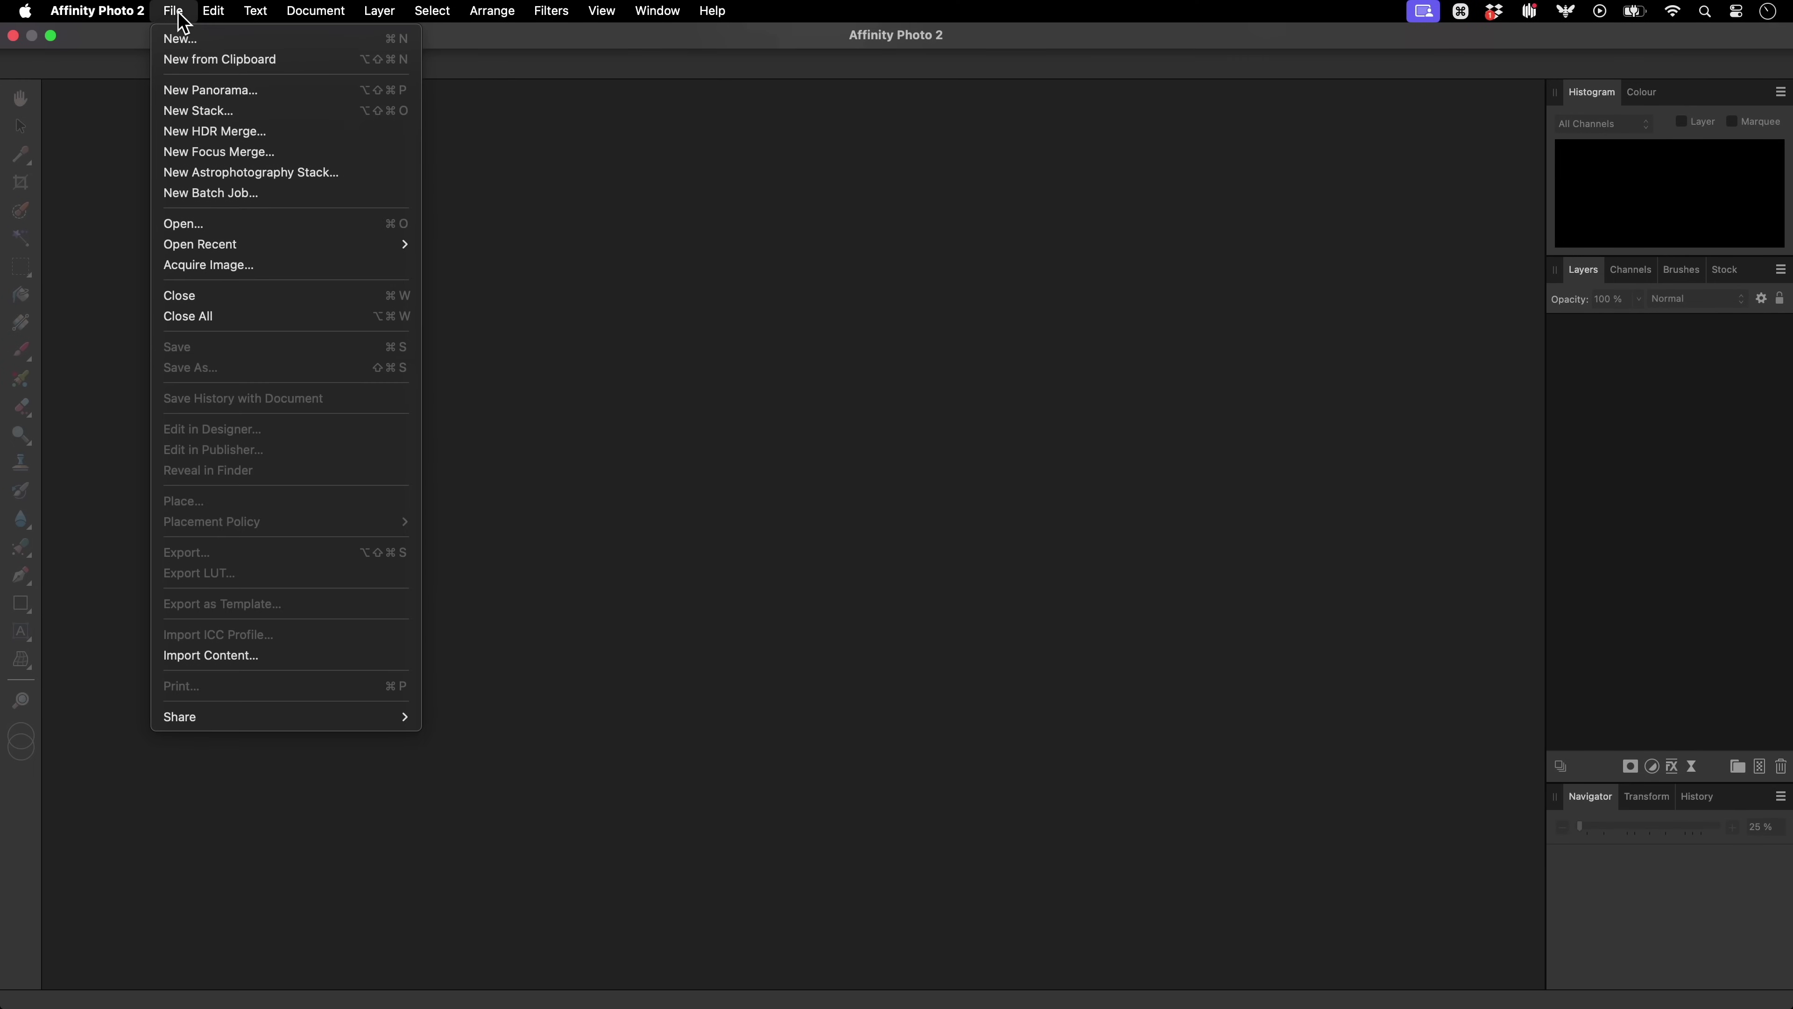
click(212, 41)
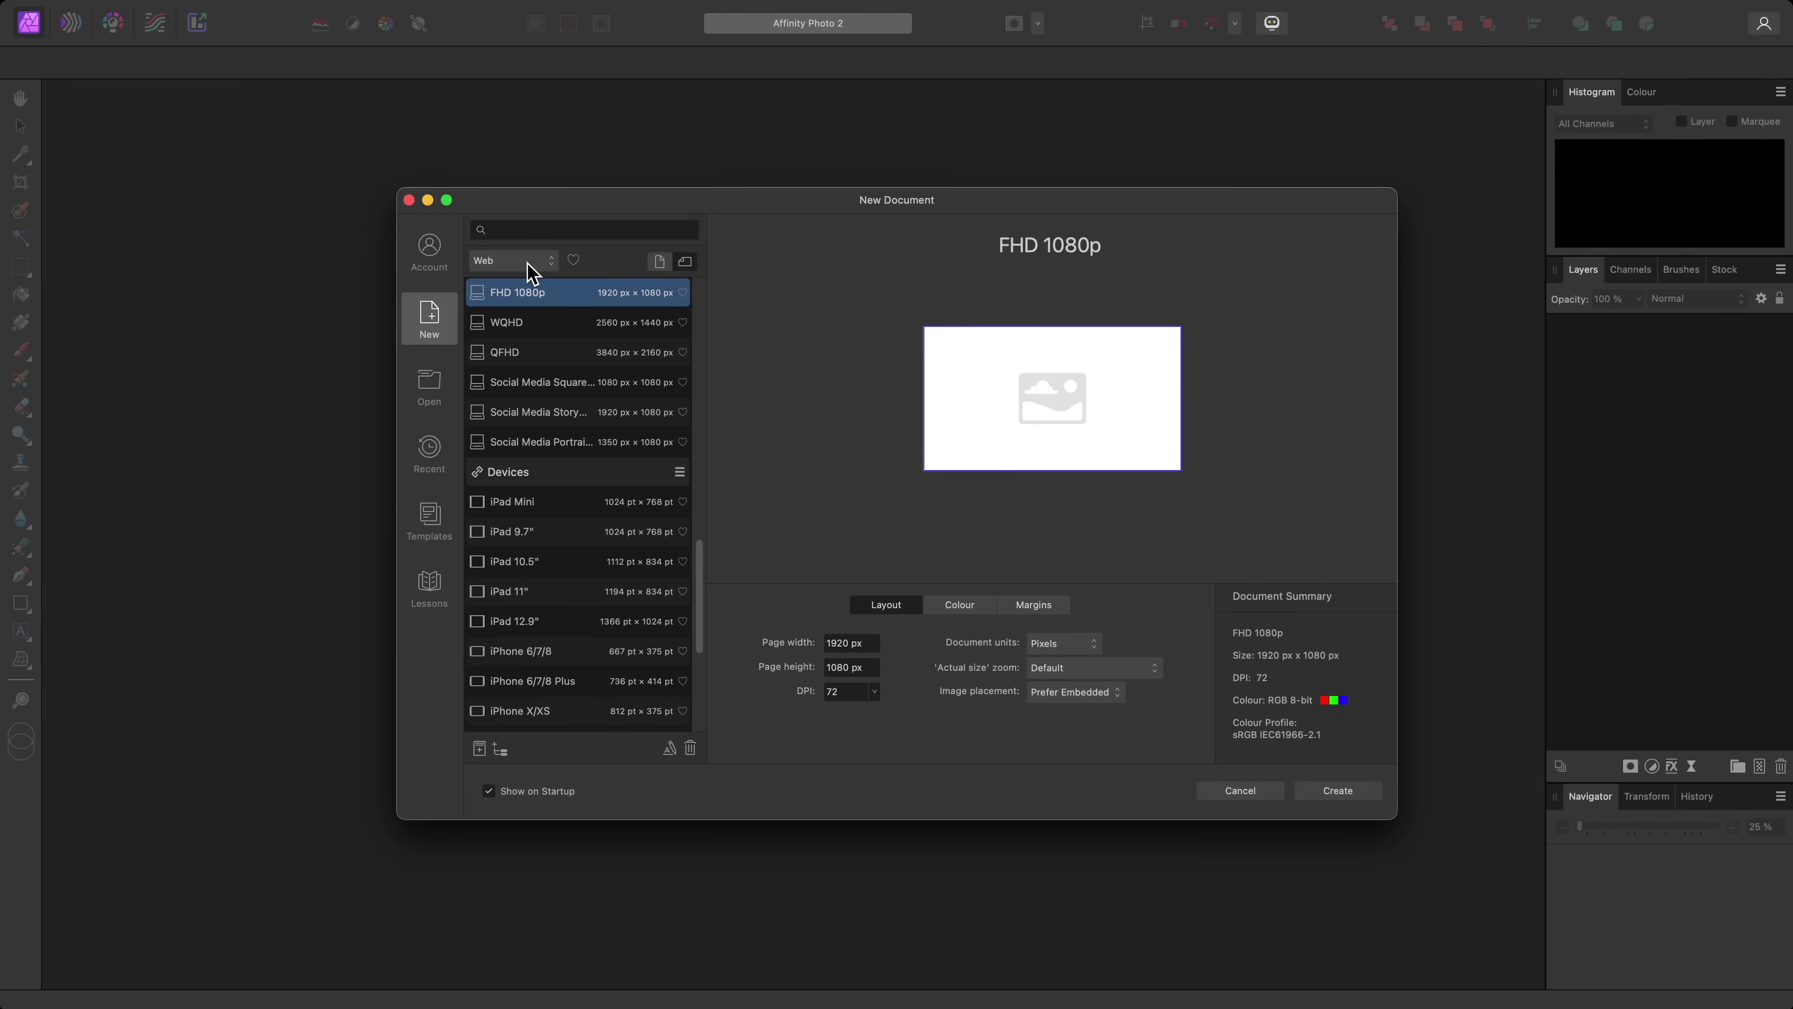
click(531, 272)
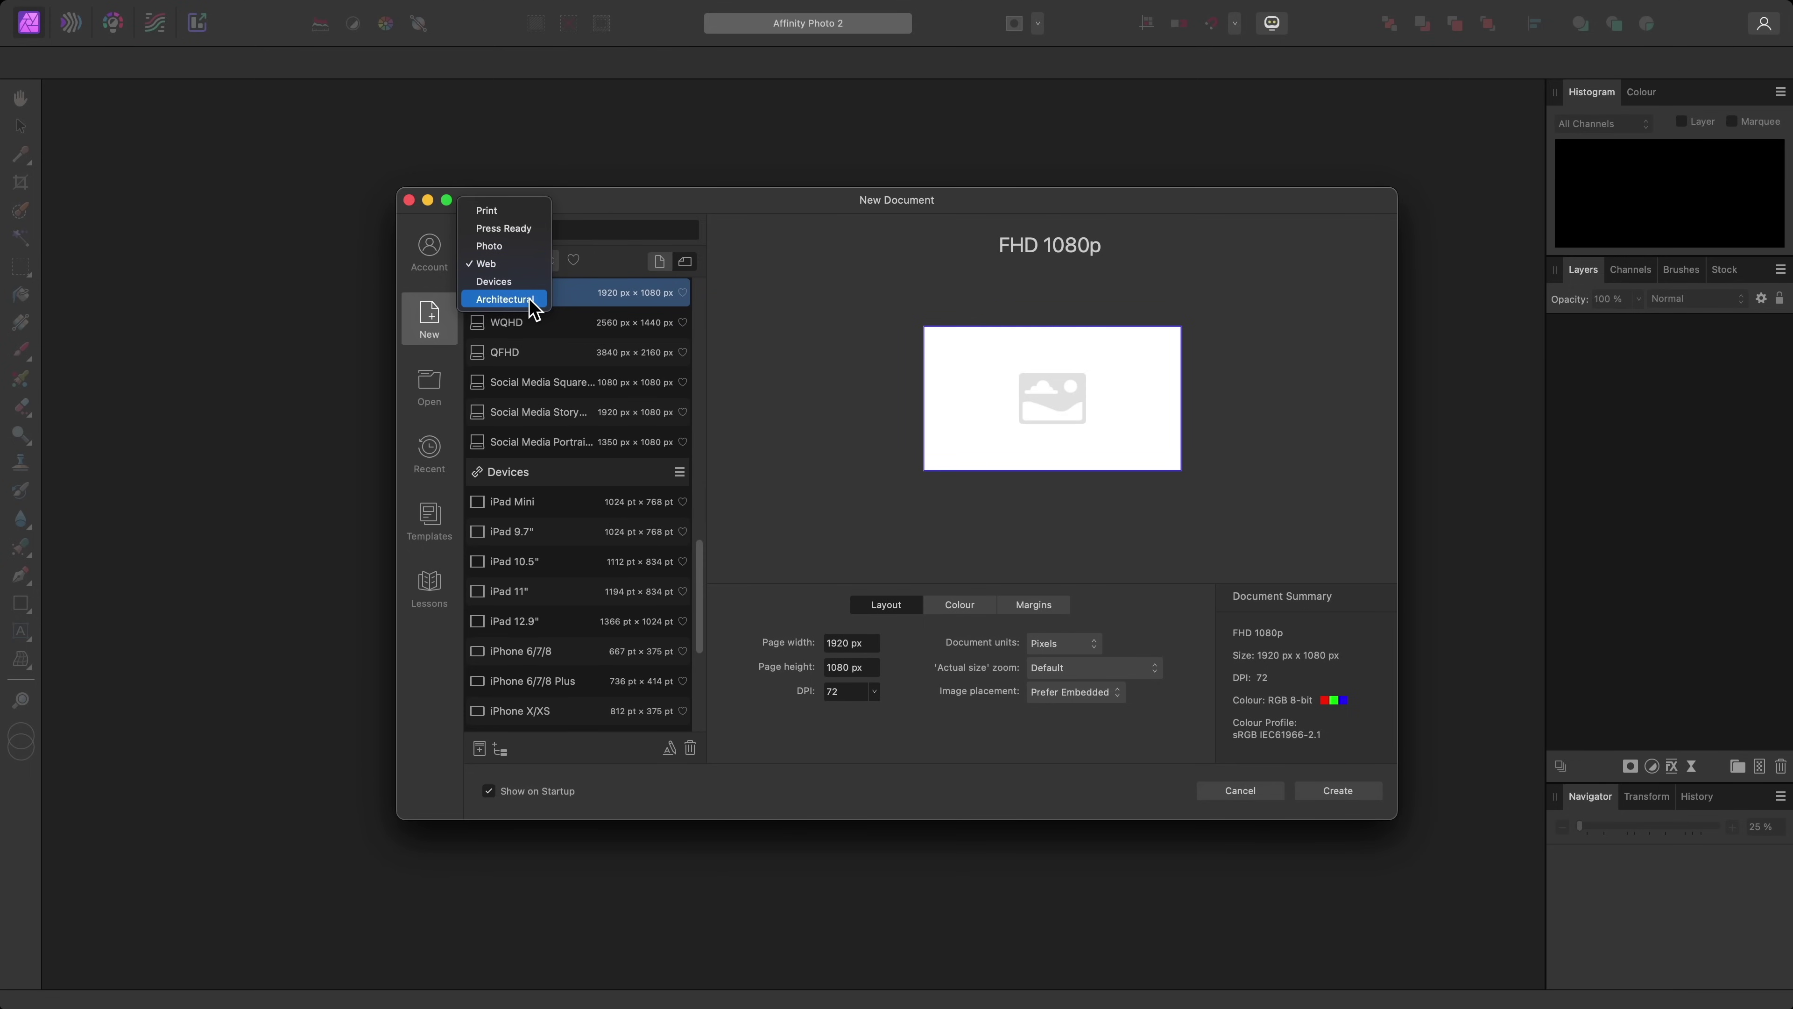
click(763, 403)
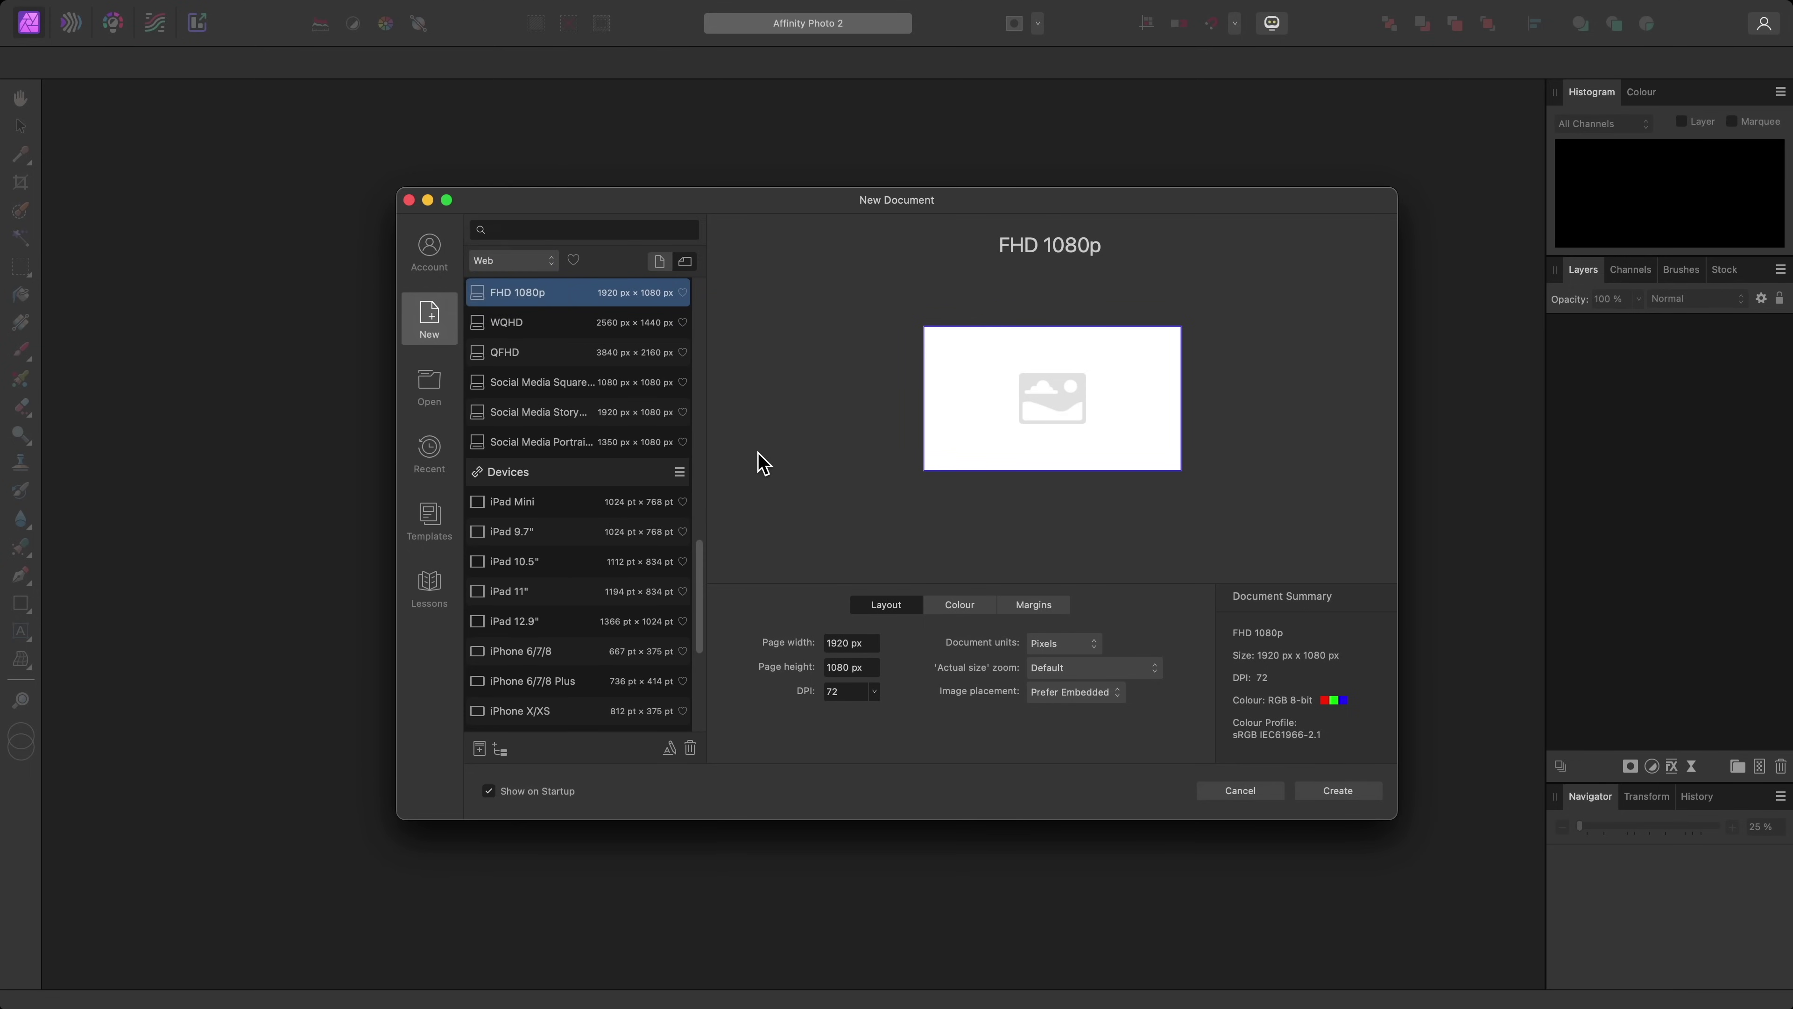
click(1075, 655)
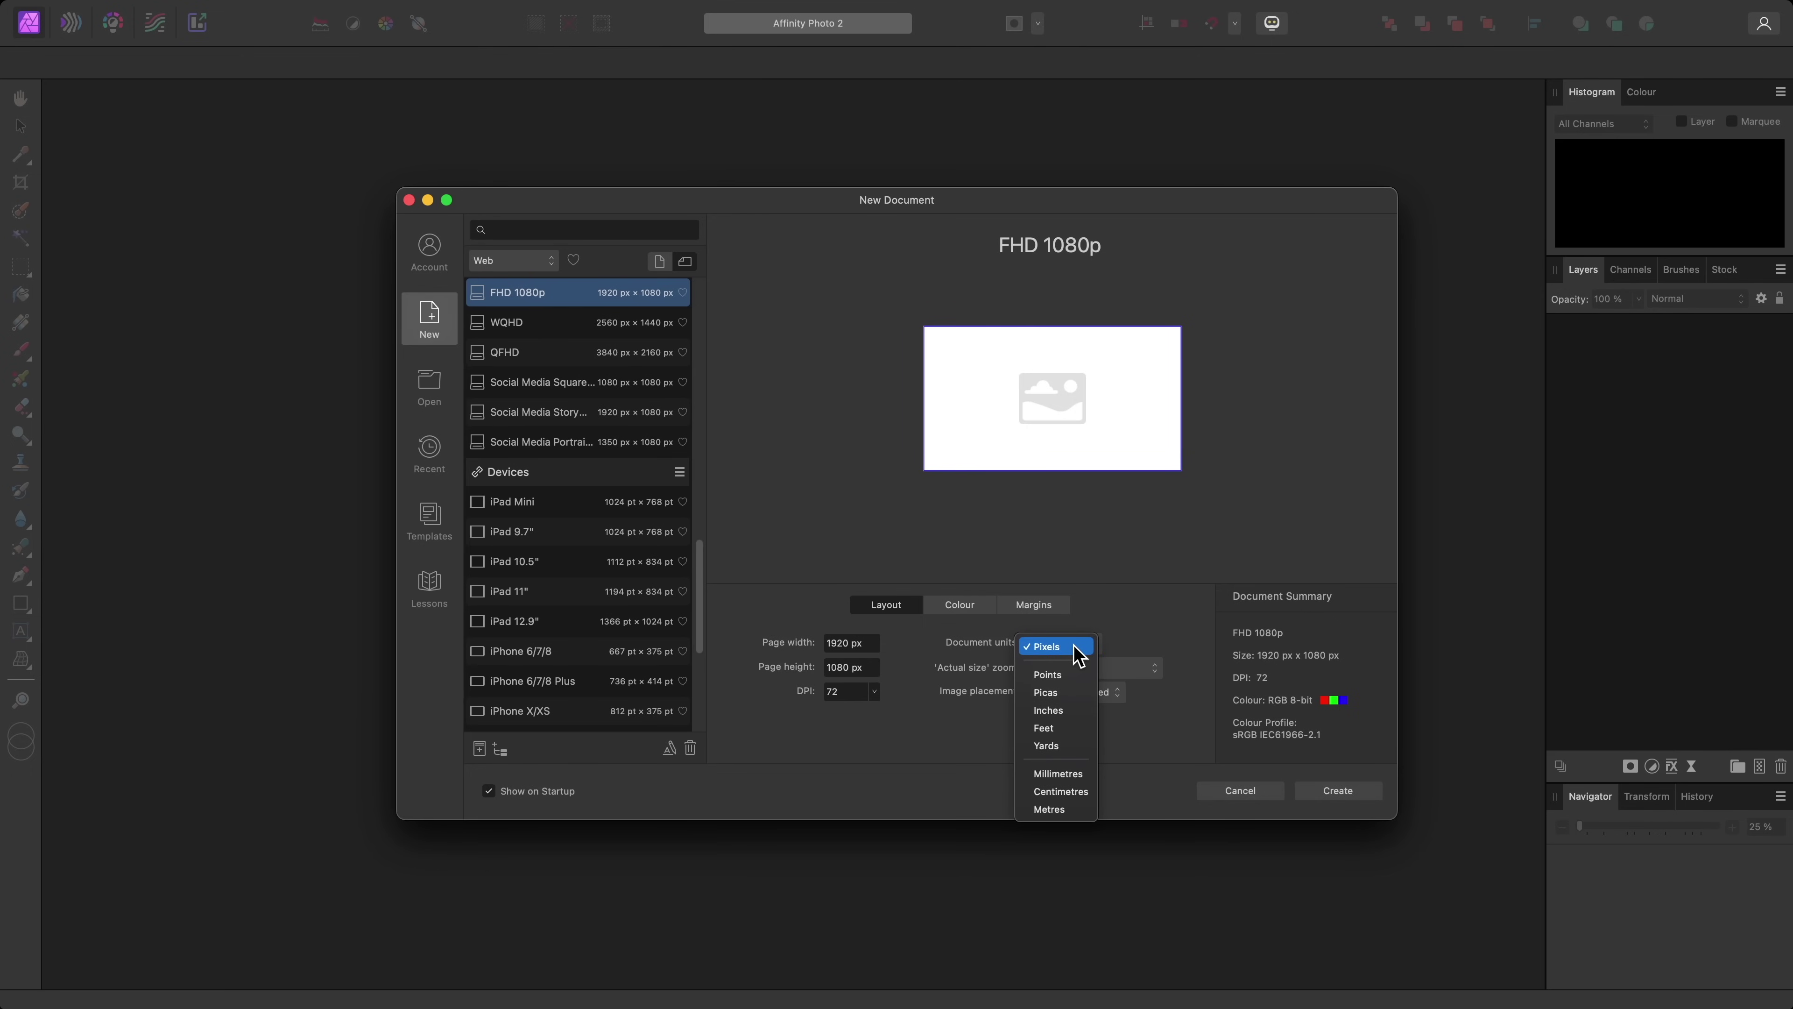
click(980, 645)
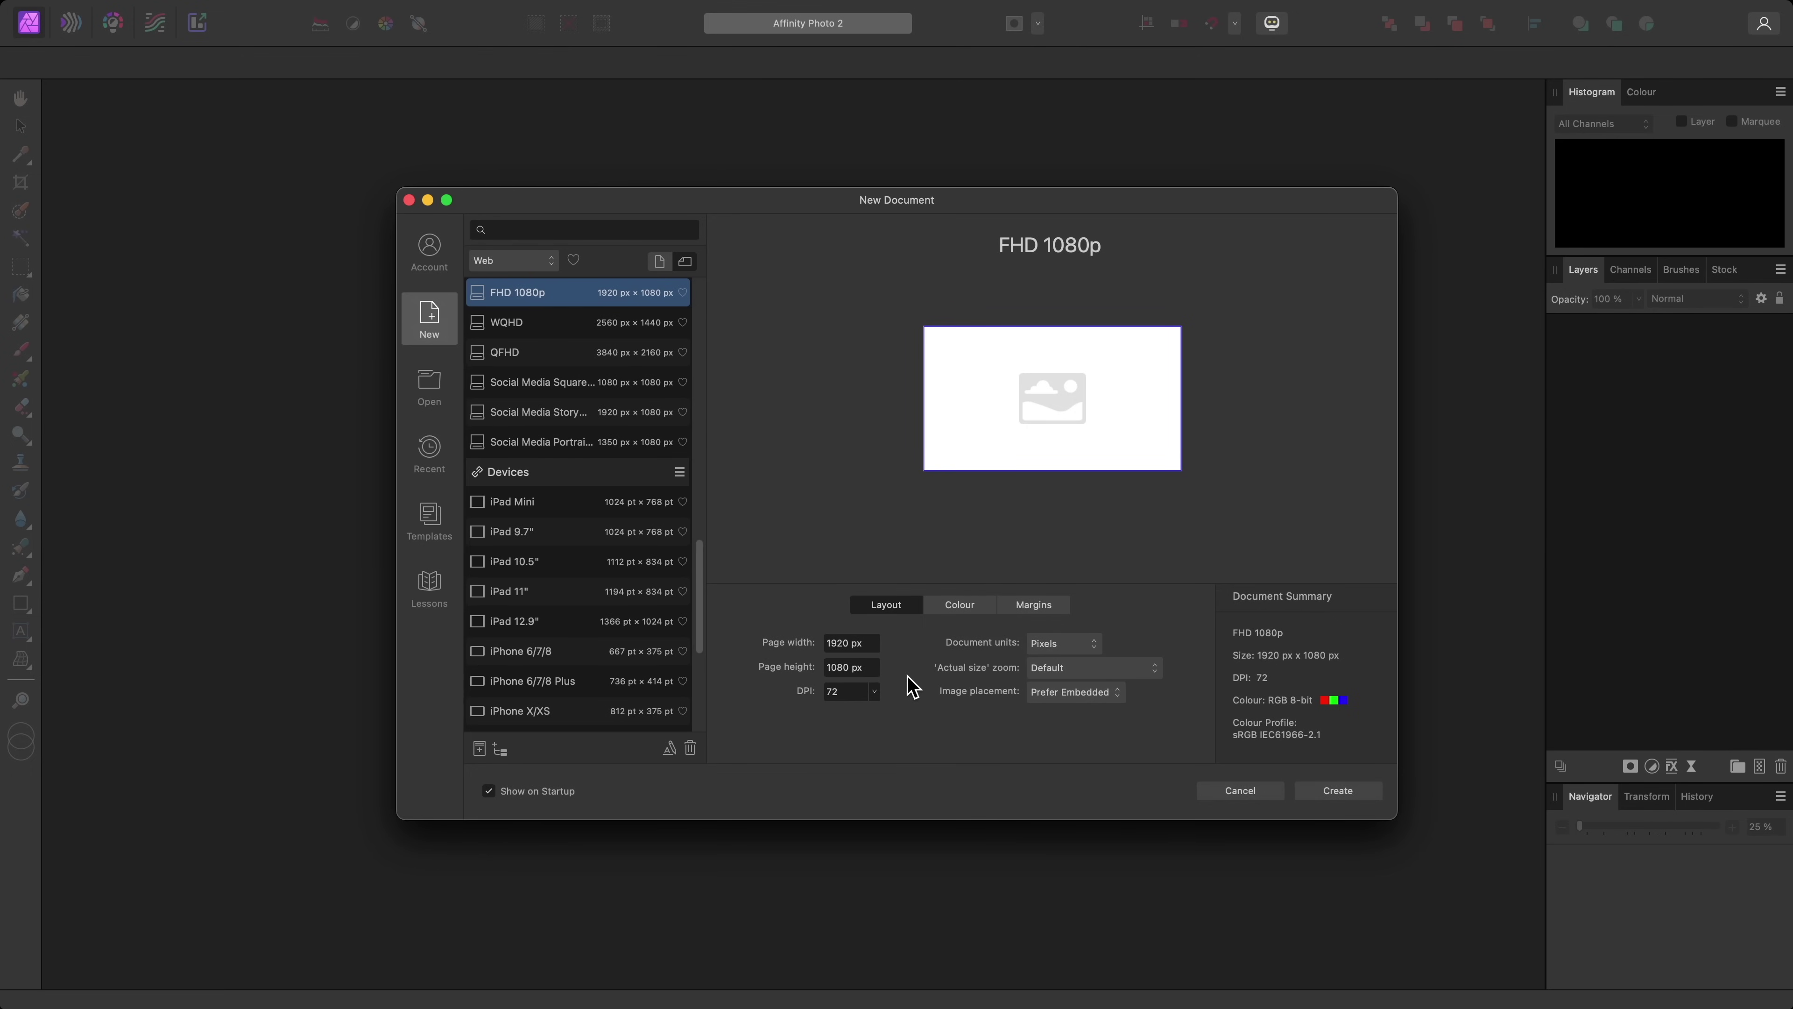
click(986, 608)
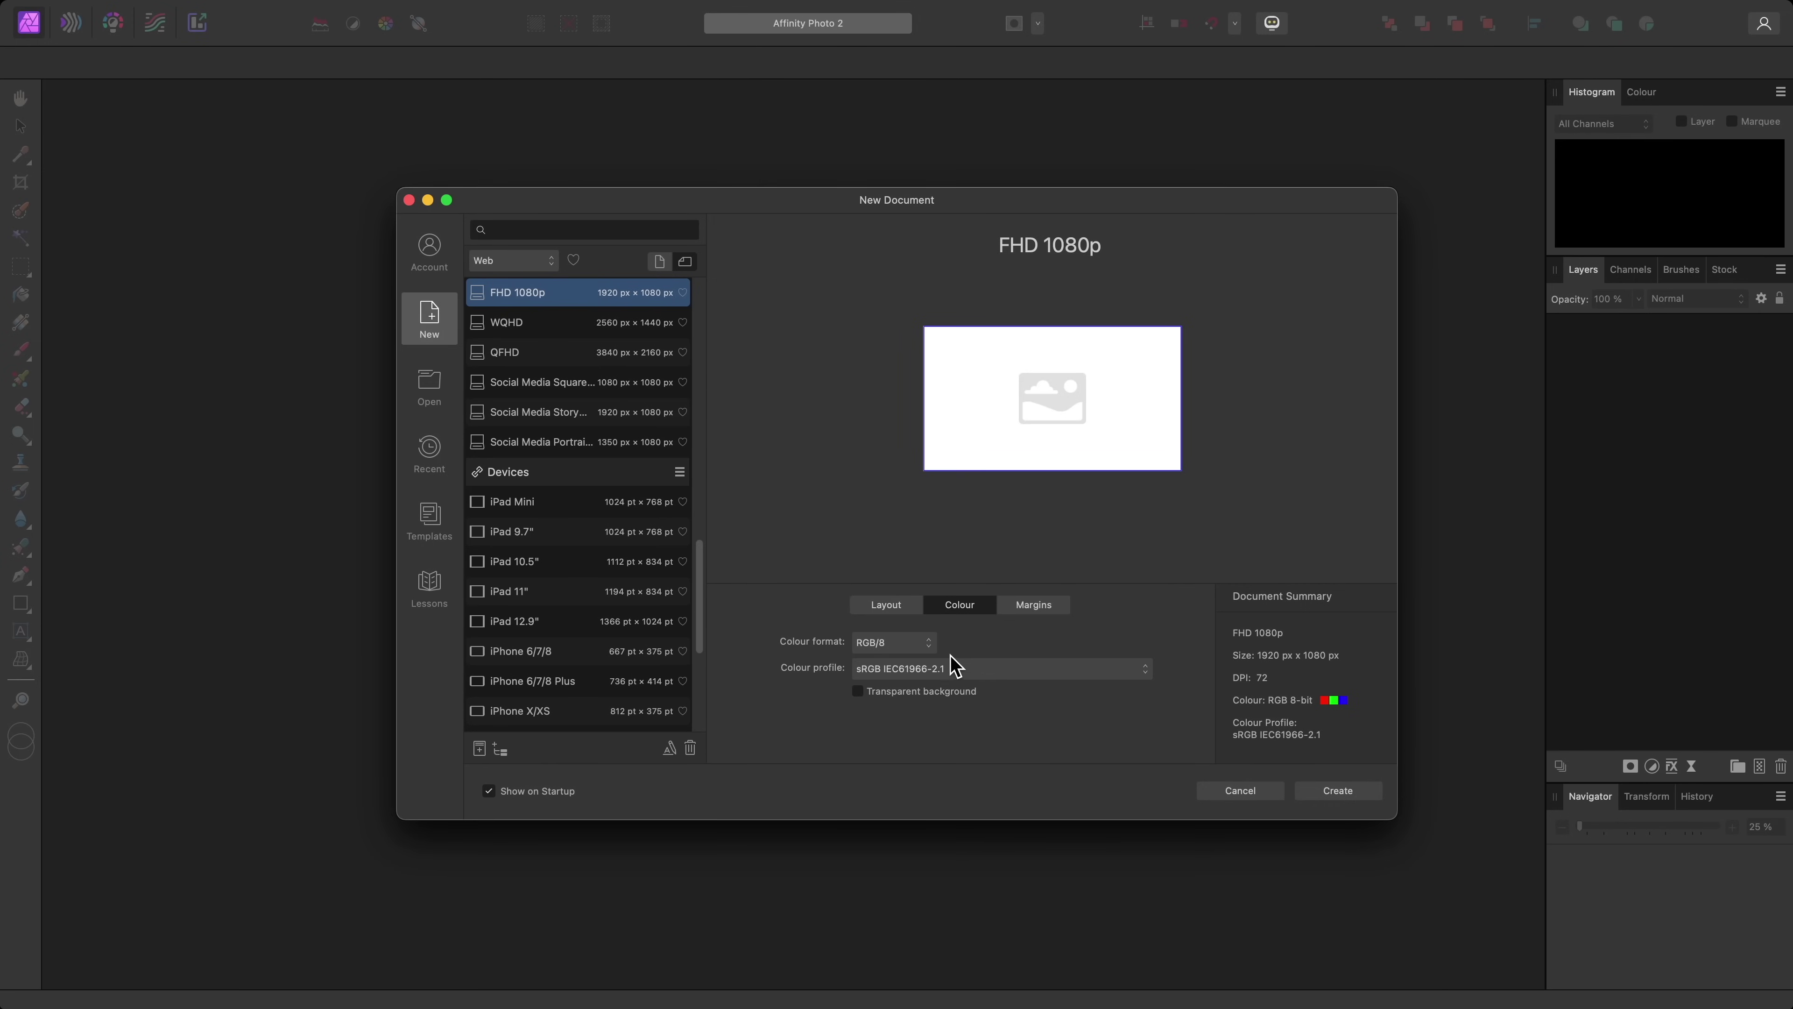
click(1033, 613)
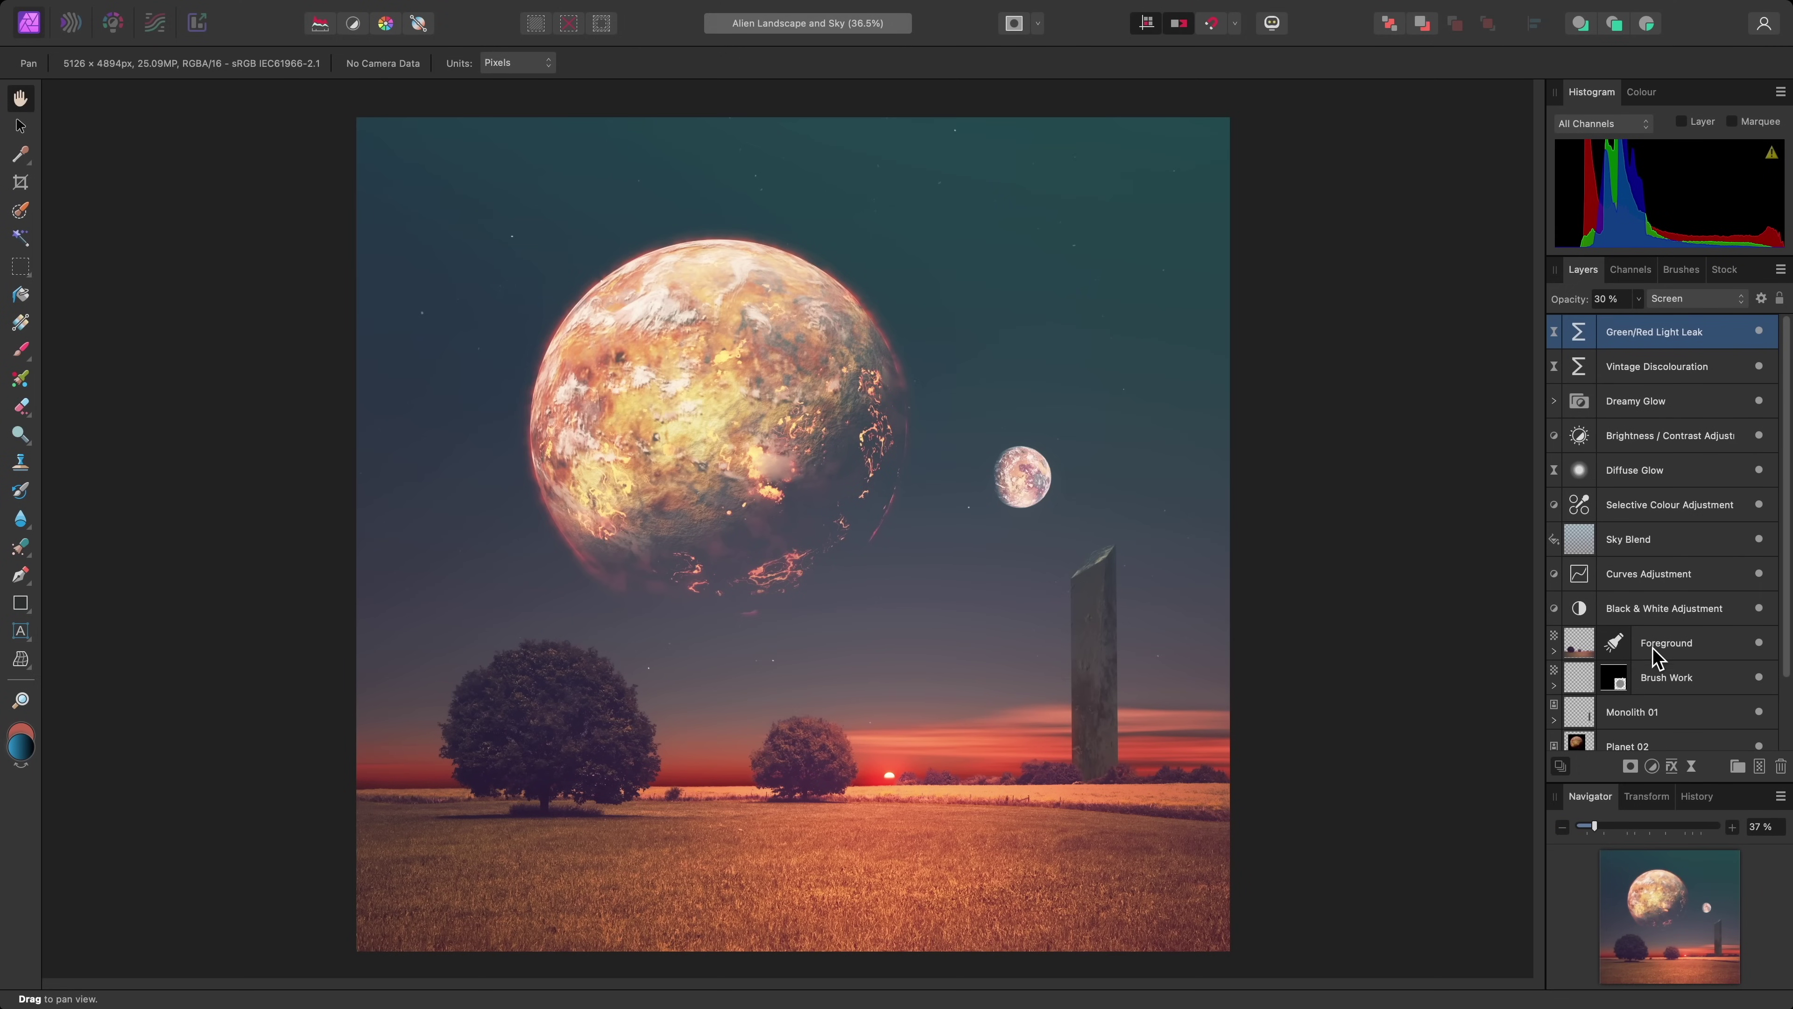
Copy the Planet 02 layer and make it a new document from the clipboard.
scroll(1663, 660, down, 2)
click(1662, 663)
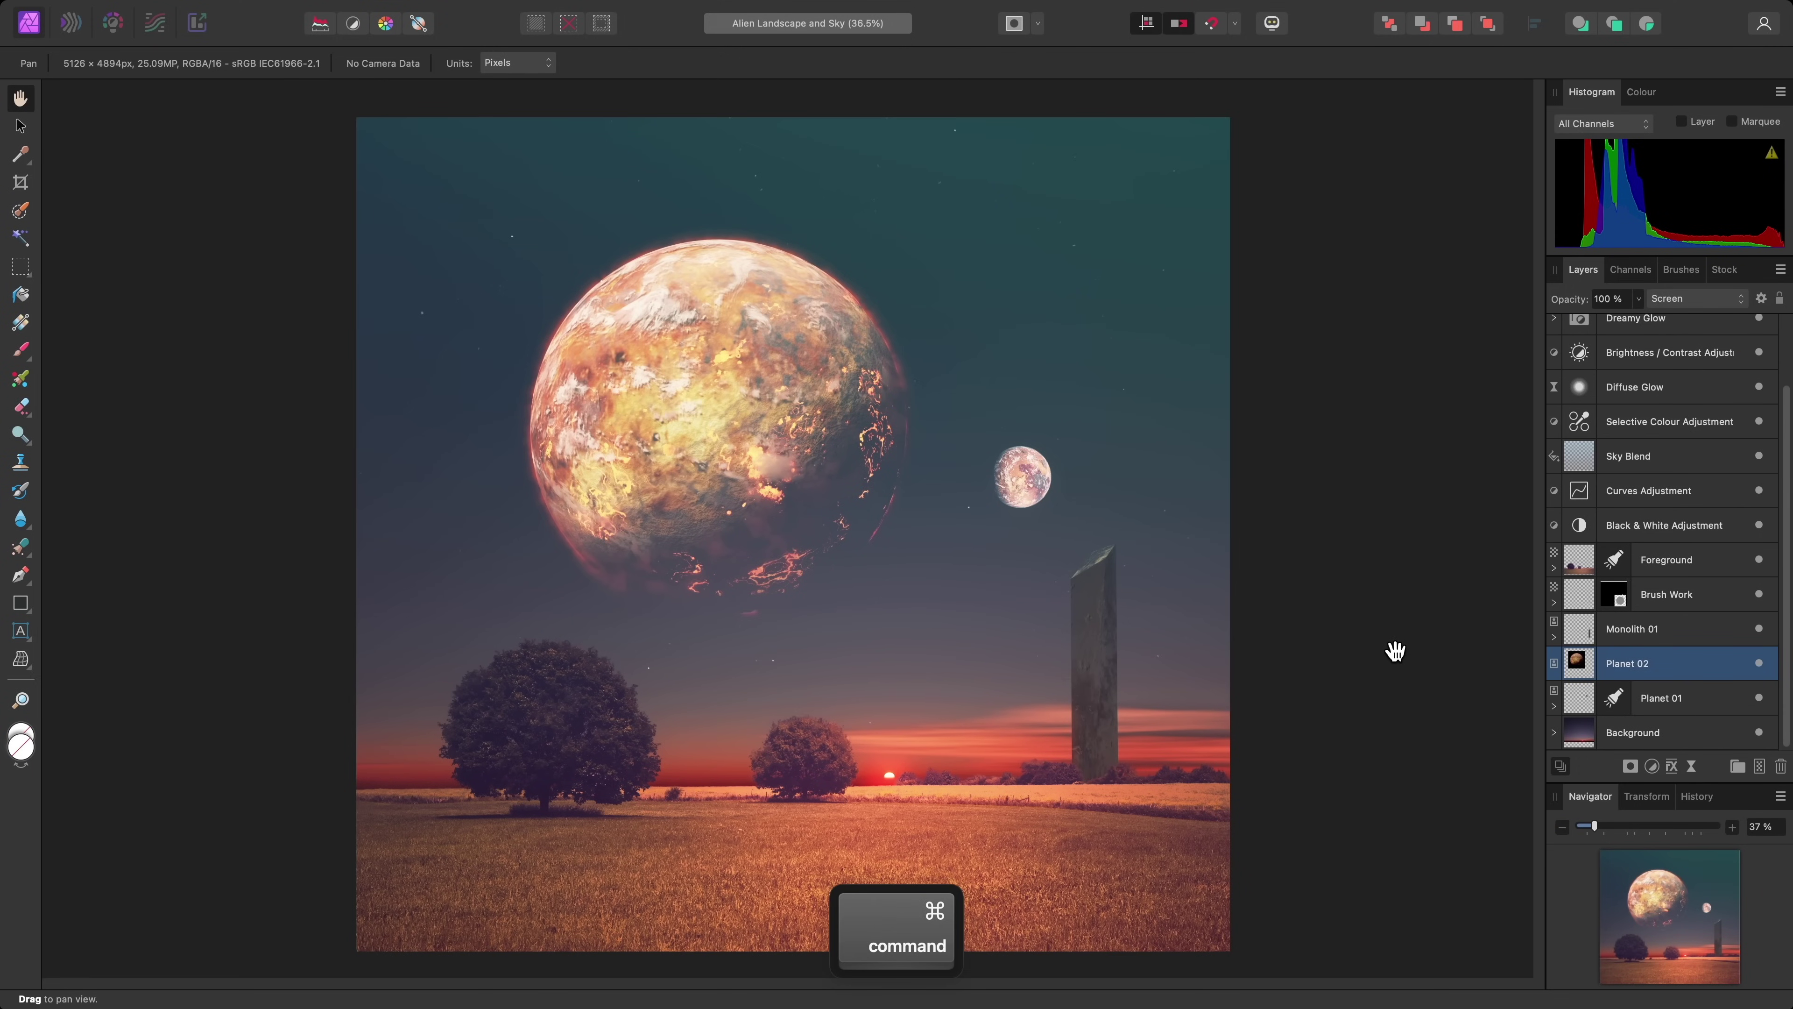
key(super+c)
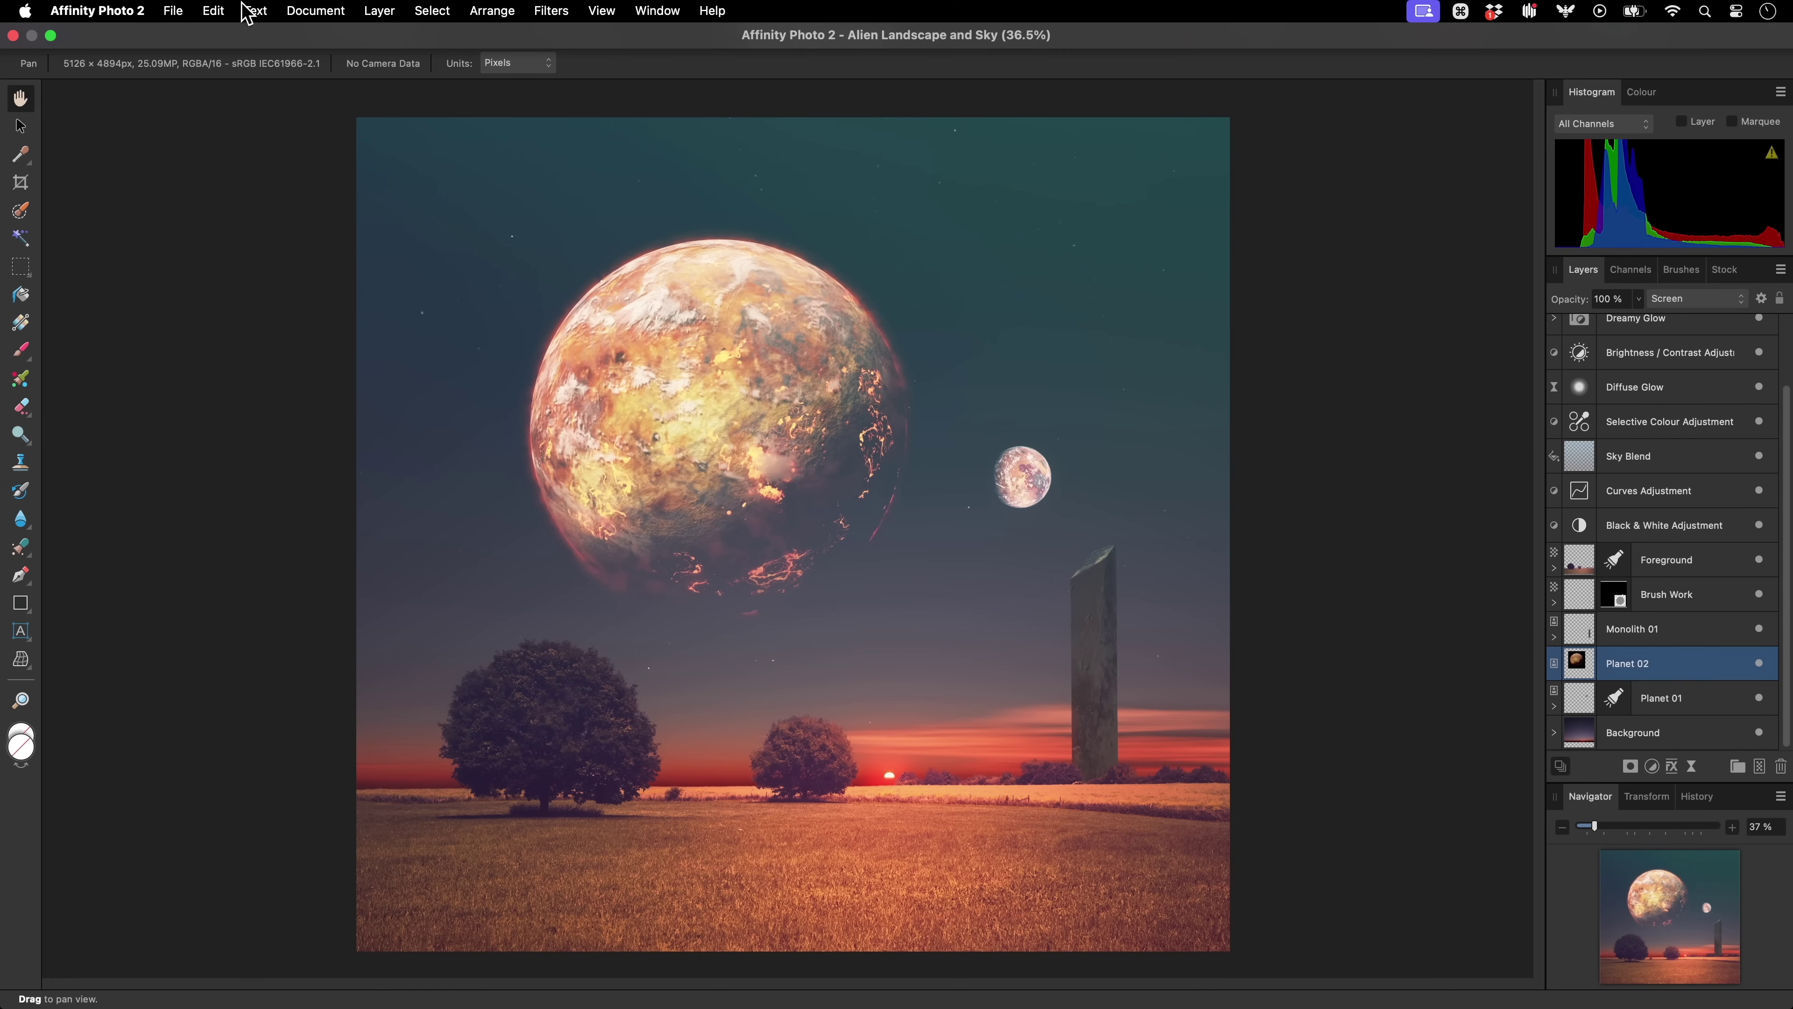
click(177, 12)
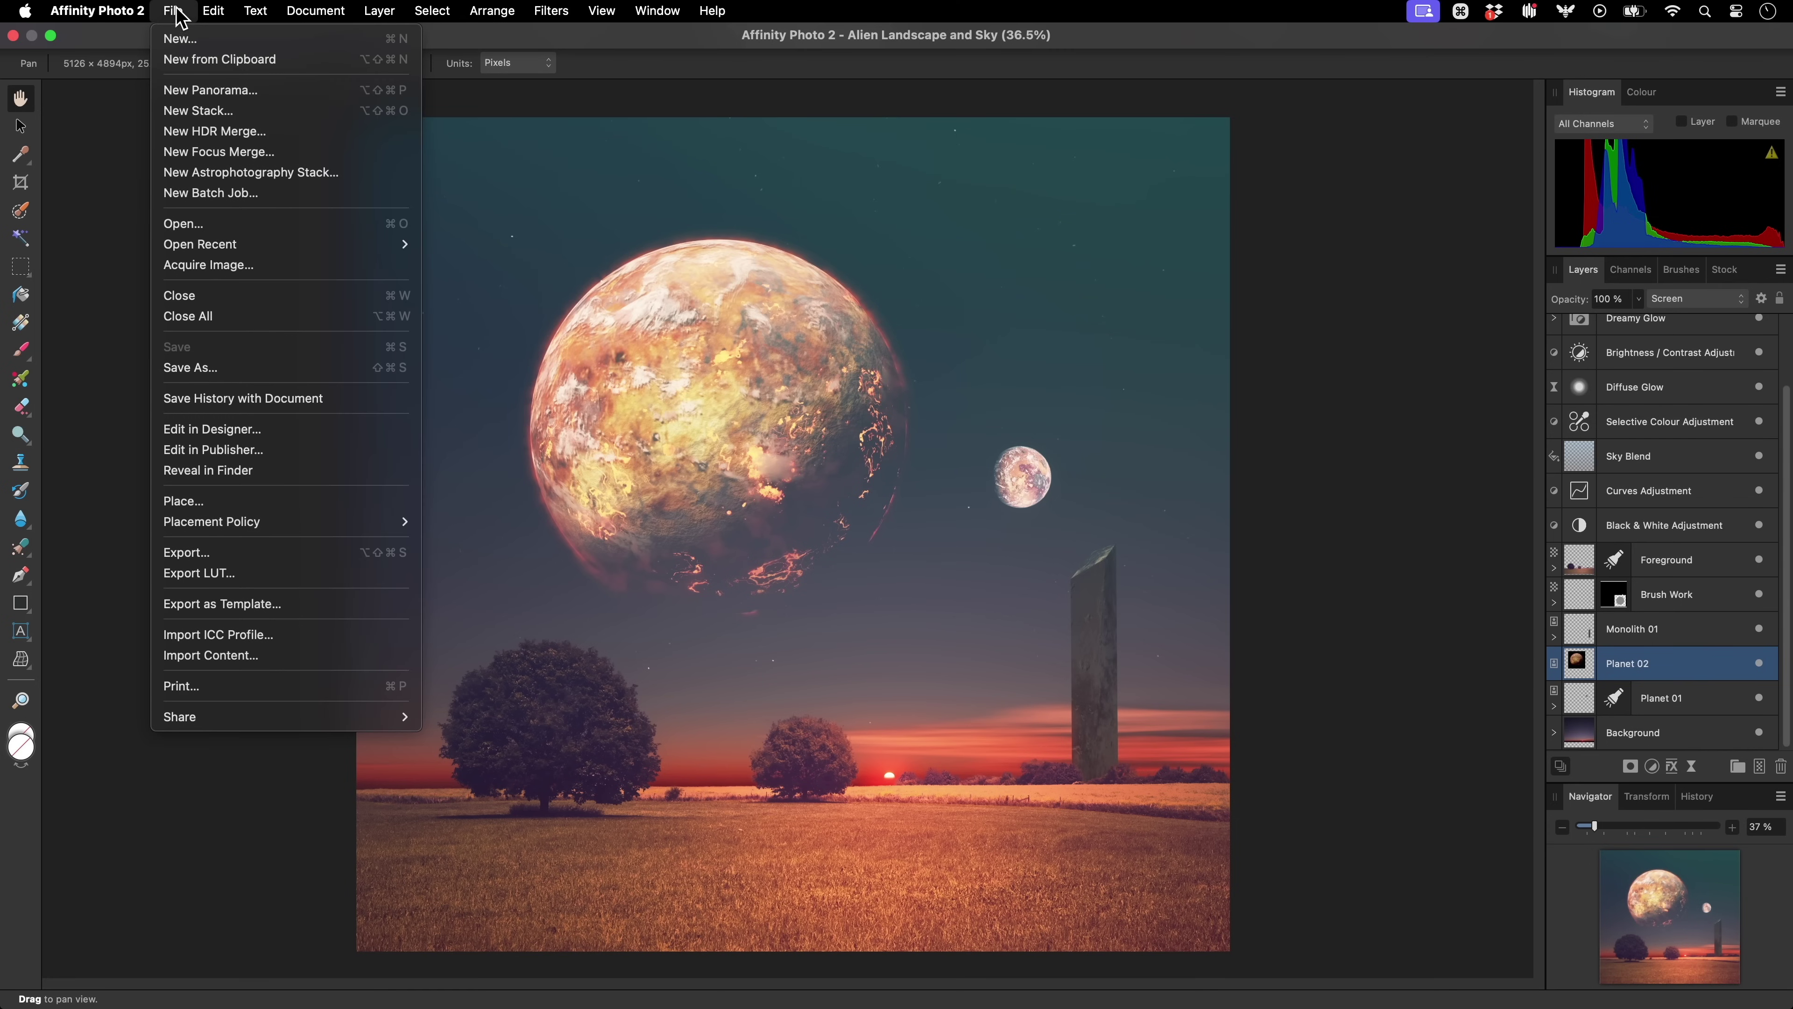
click(296, 62)
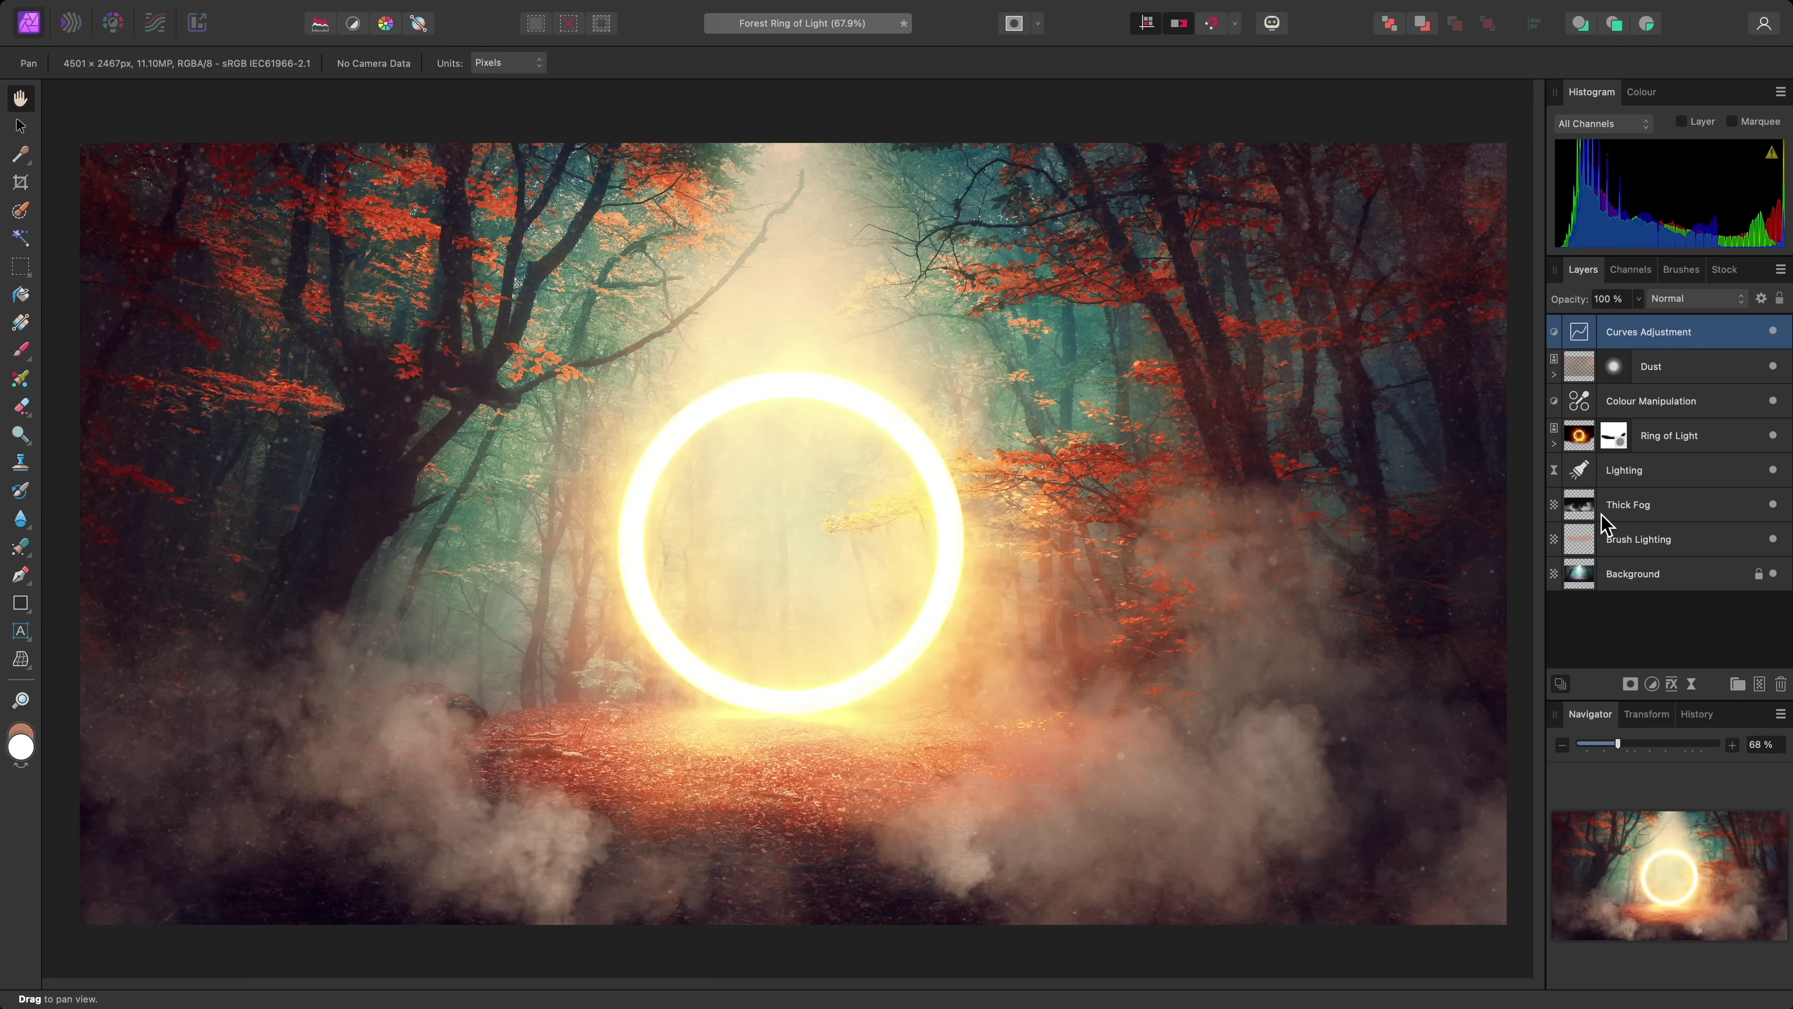
Copy the Thick Fog, Brush Lighting and Background layers into a new document from the clipboard.
click(1645, 509)
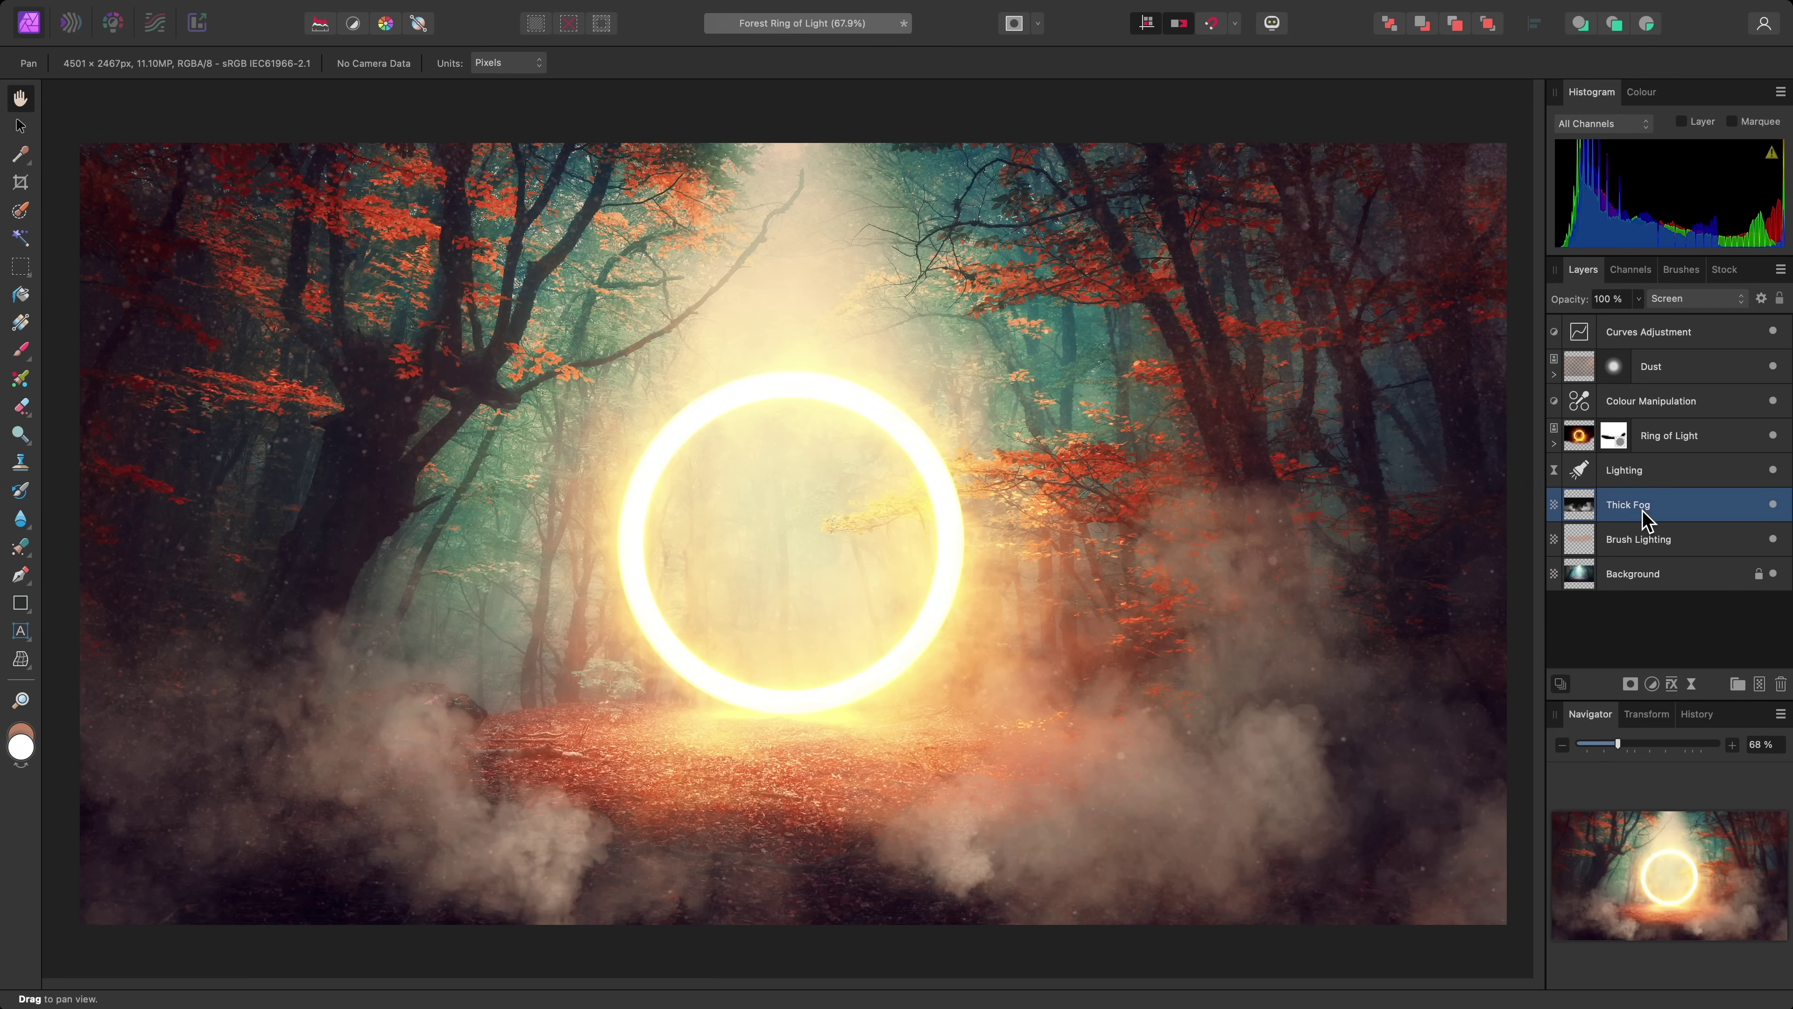
shift+click(1650, 574)
key(super+c)
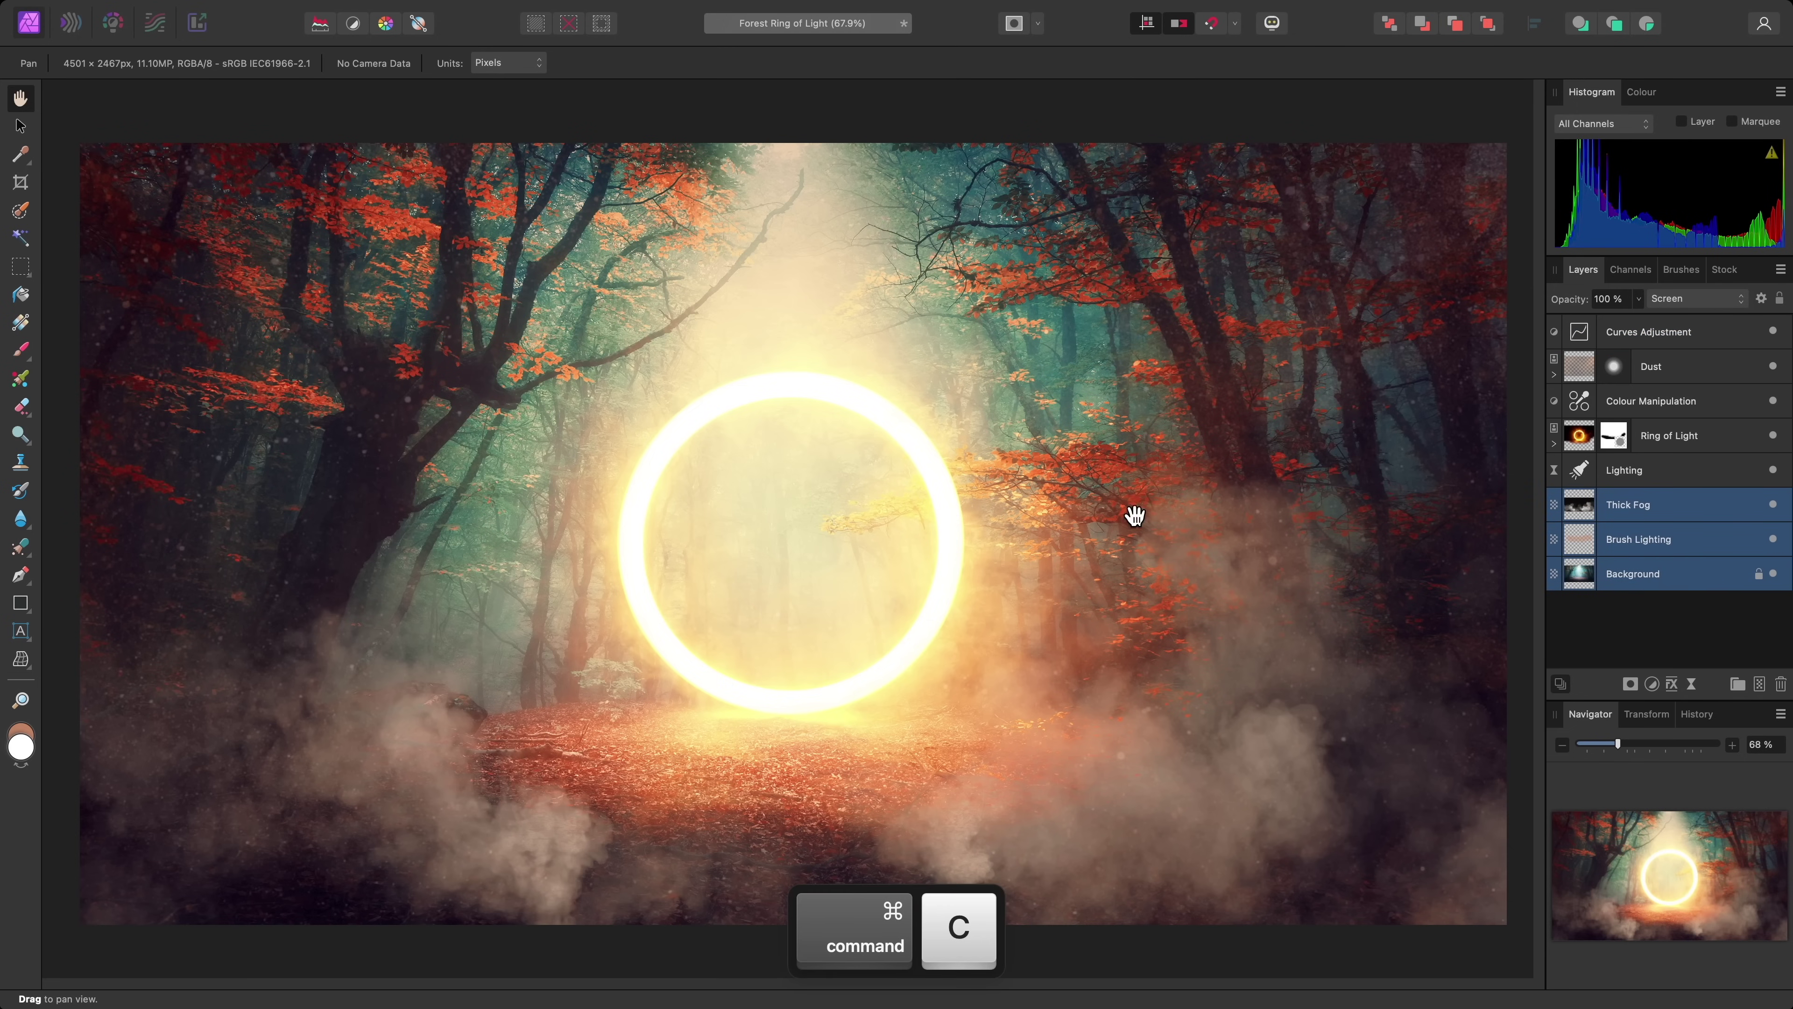
mouse_move(311, 9)
click(173, 11)
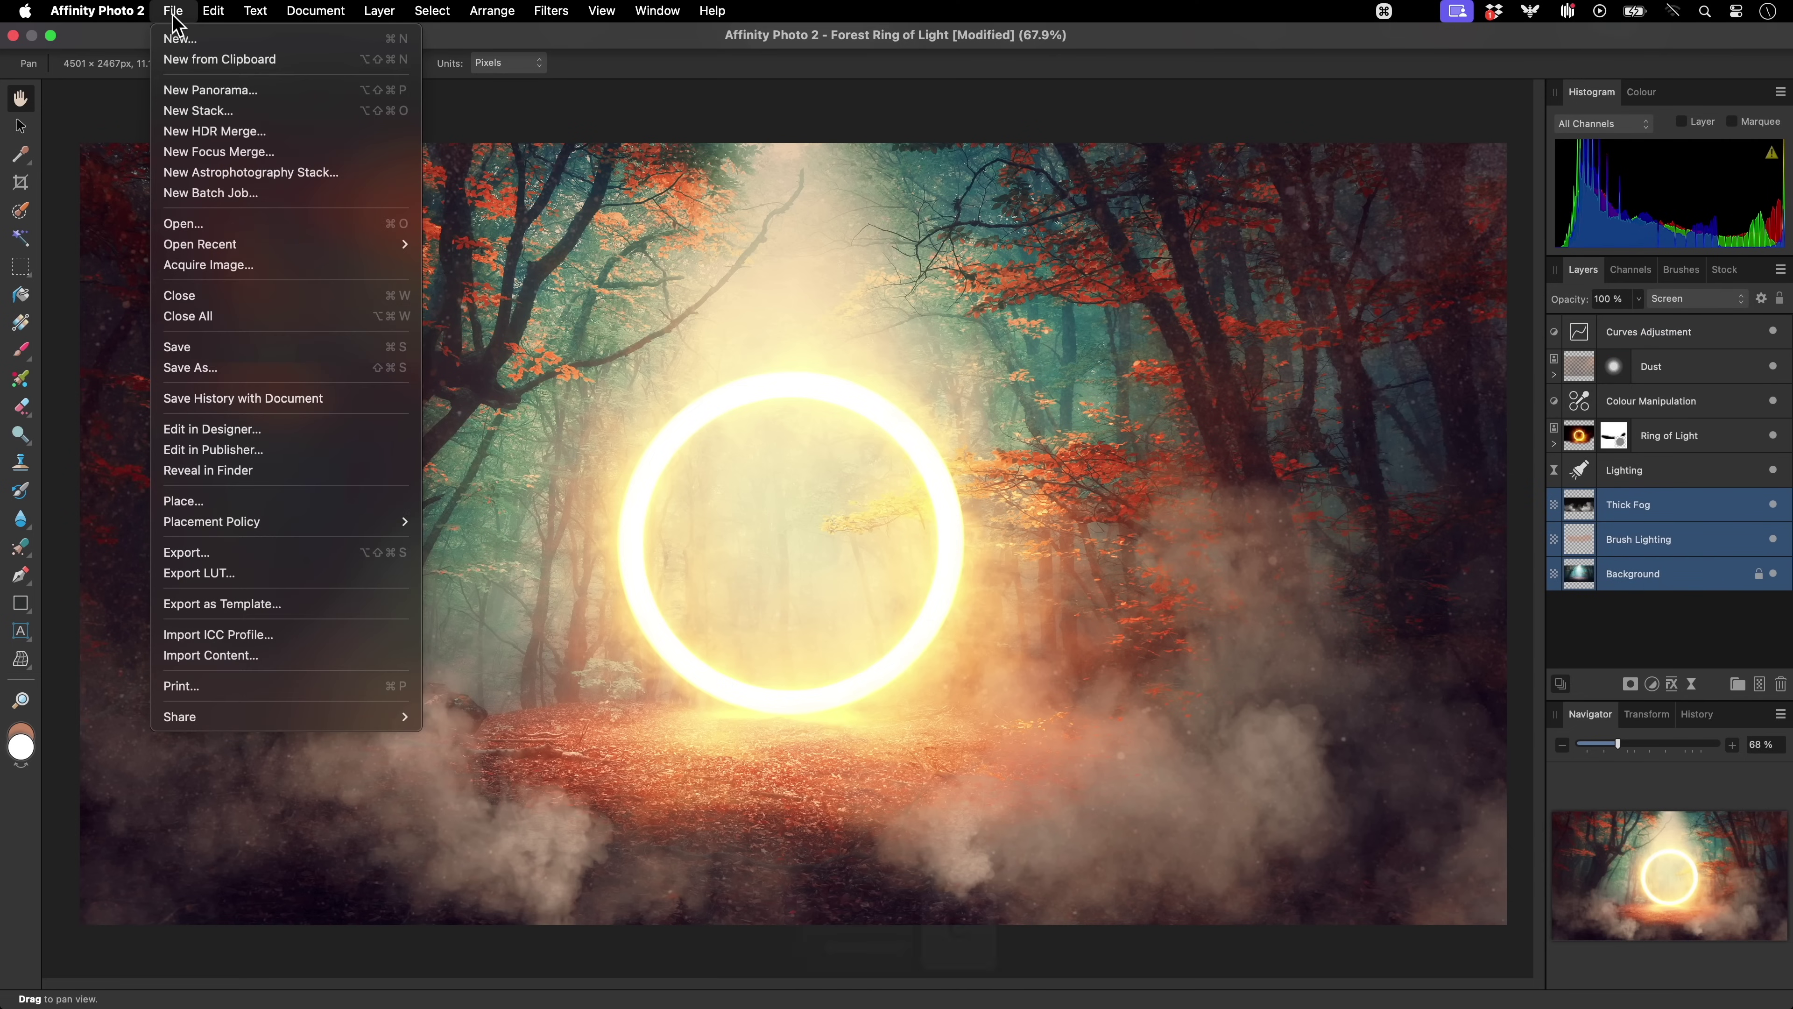
click(302, 62)
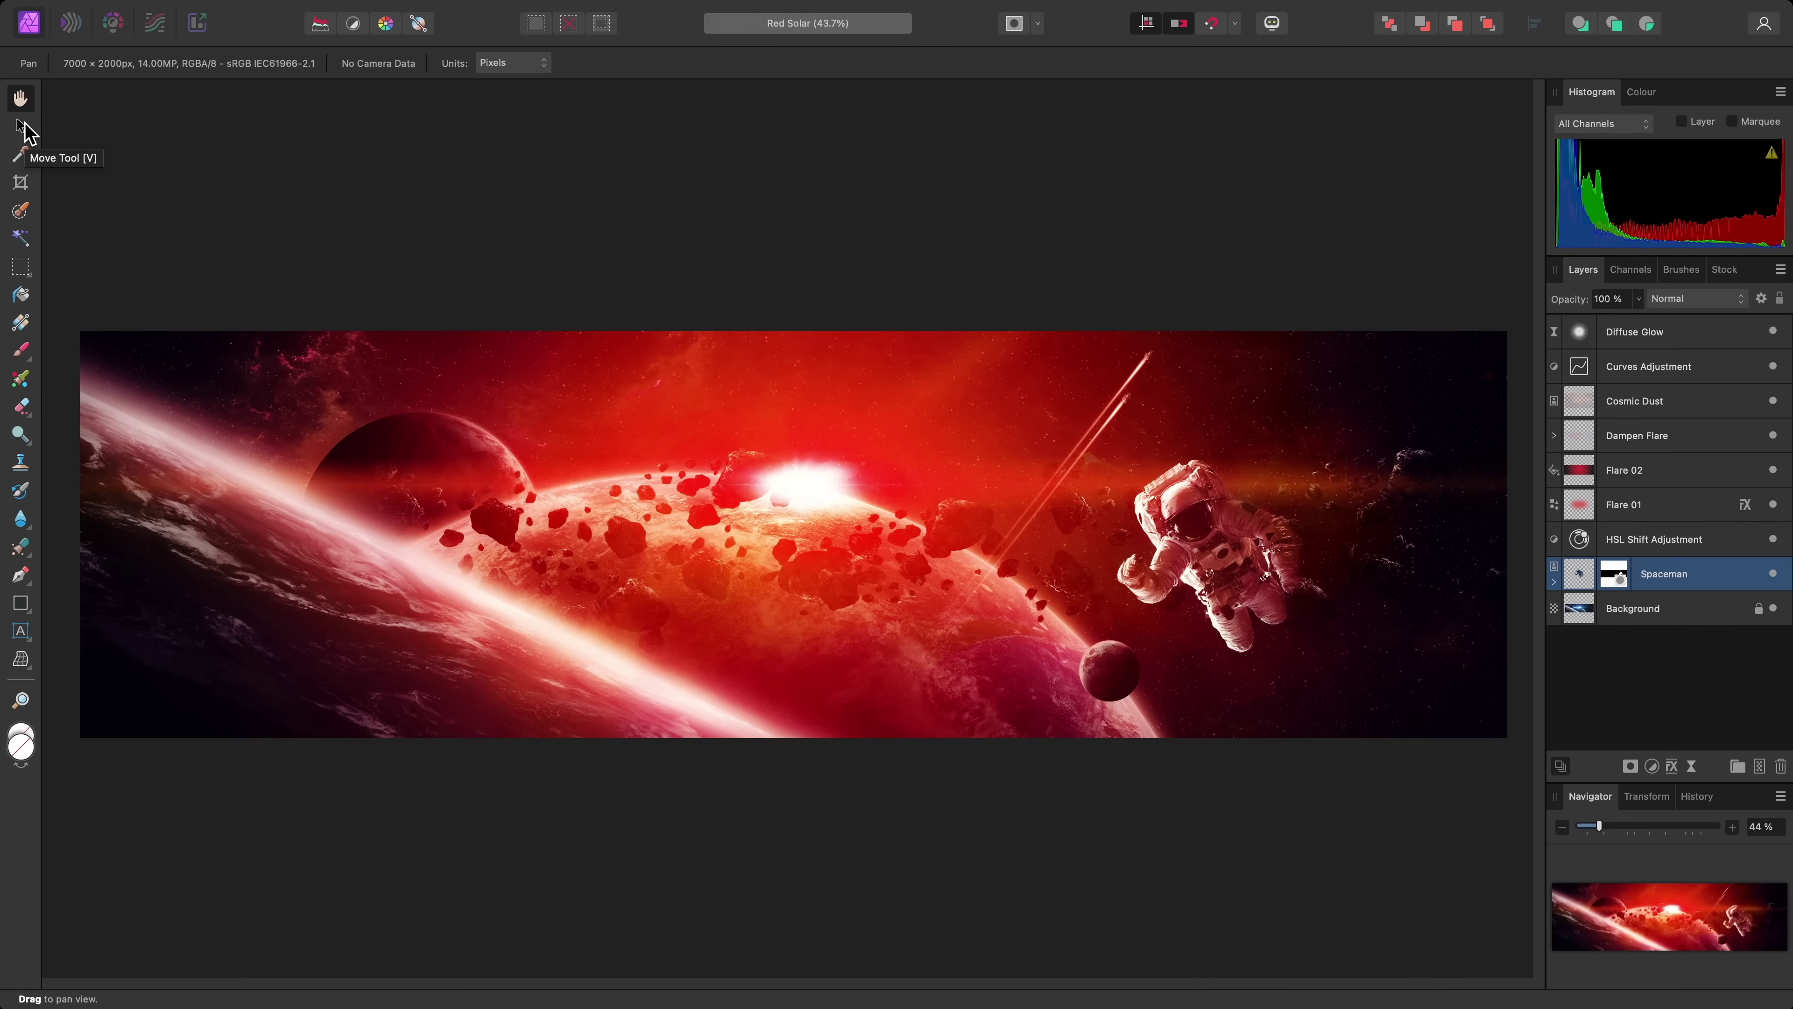
Move the spaceman left toward the centre and enlarge him to about 2433.6 × 1957.2 px.
key(v)
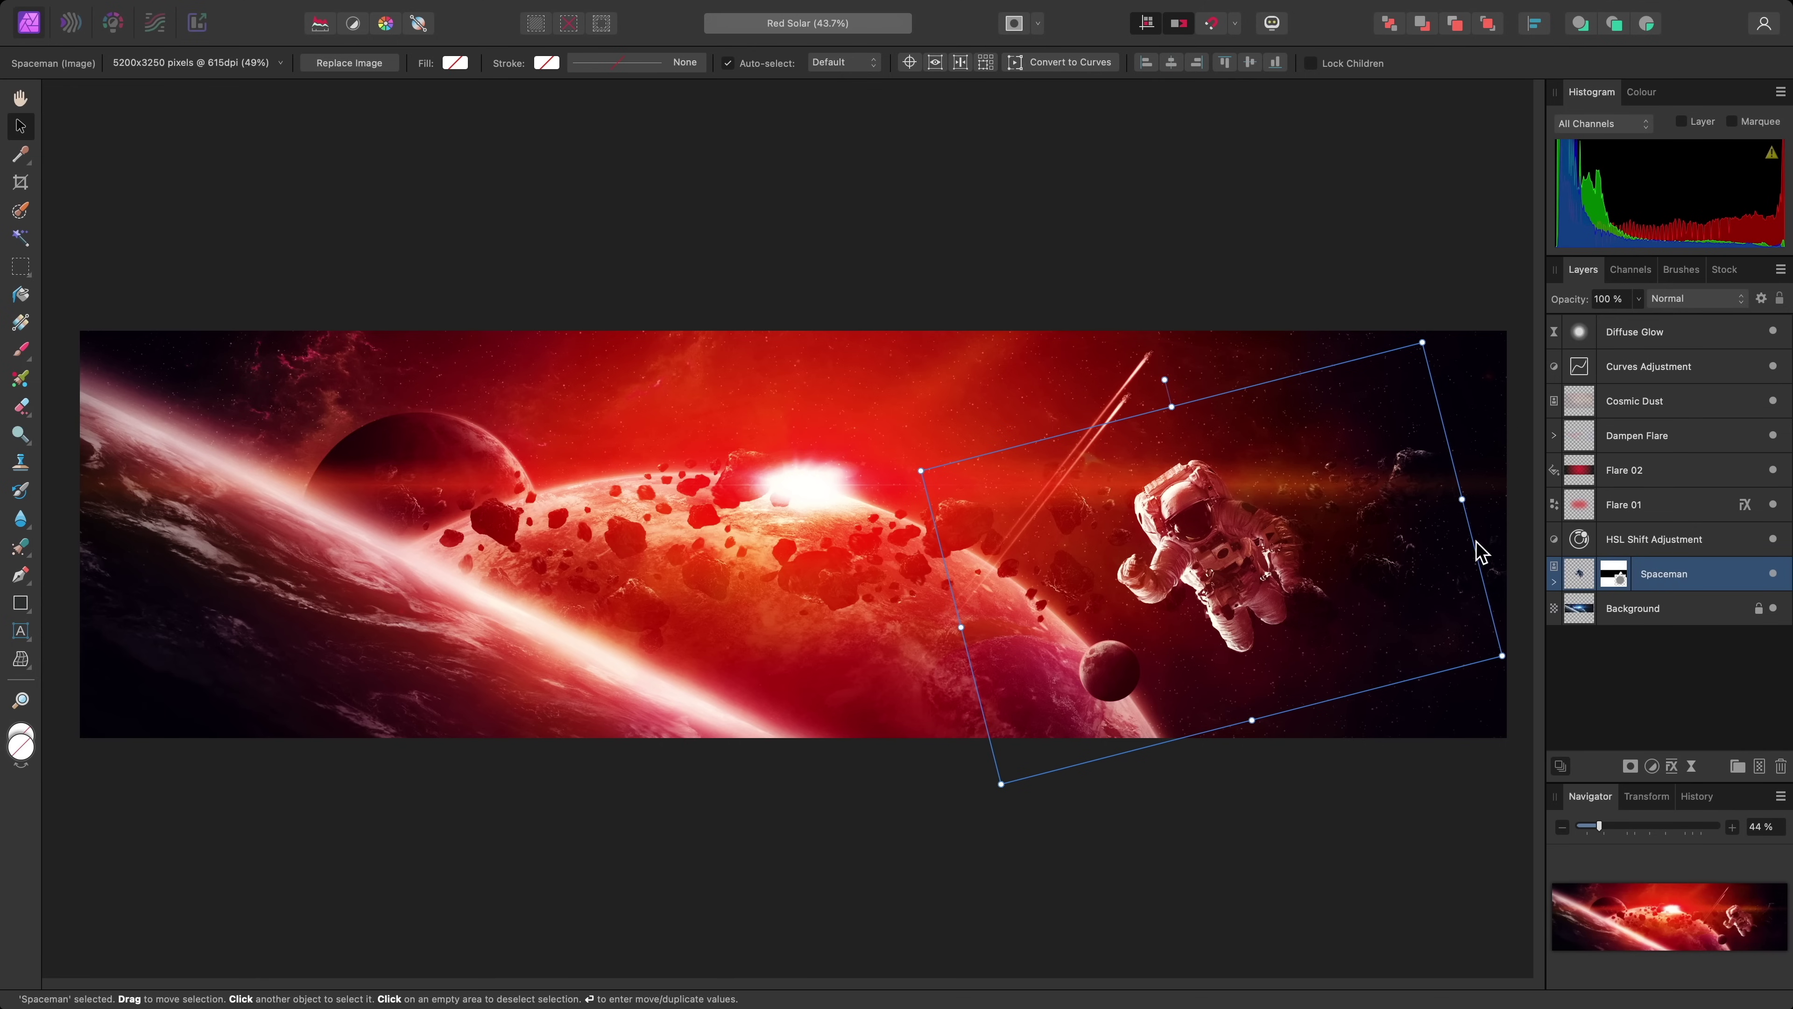
drag(1241, 546, 1092, 532)
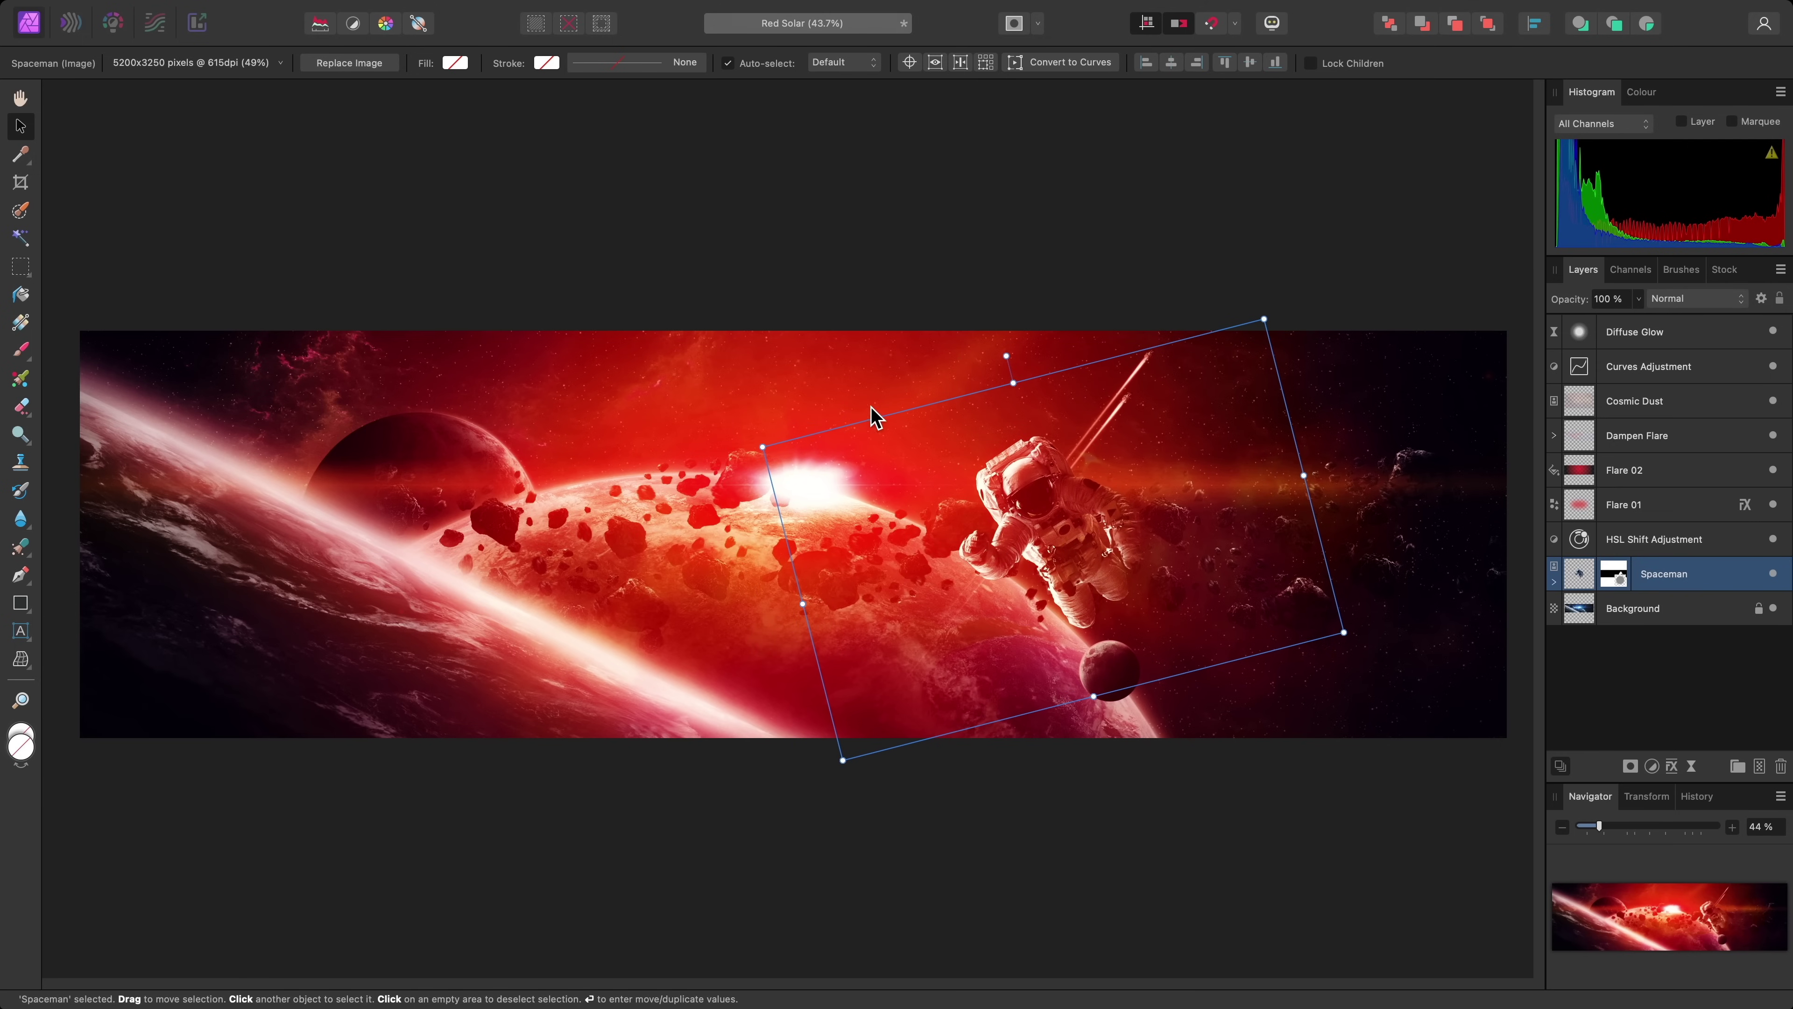
drag(763, 445, 583, 392)
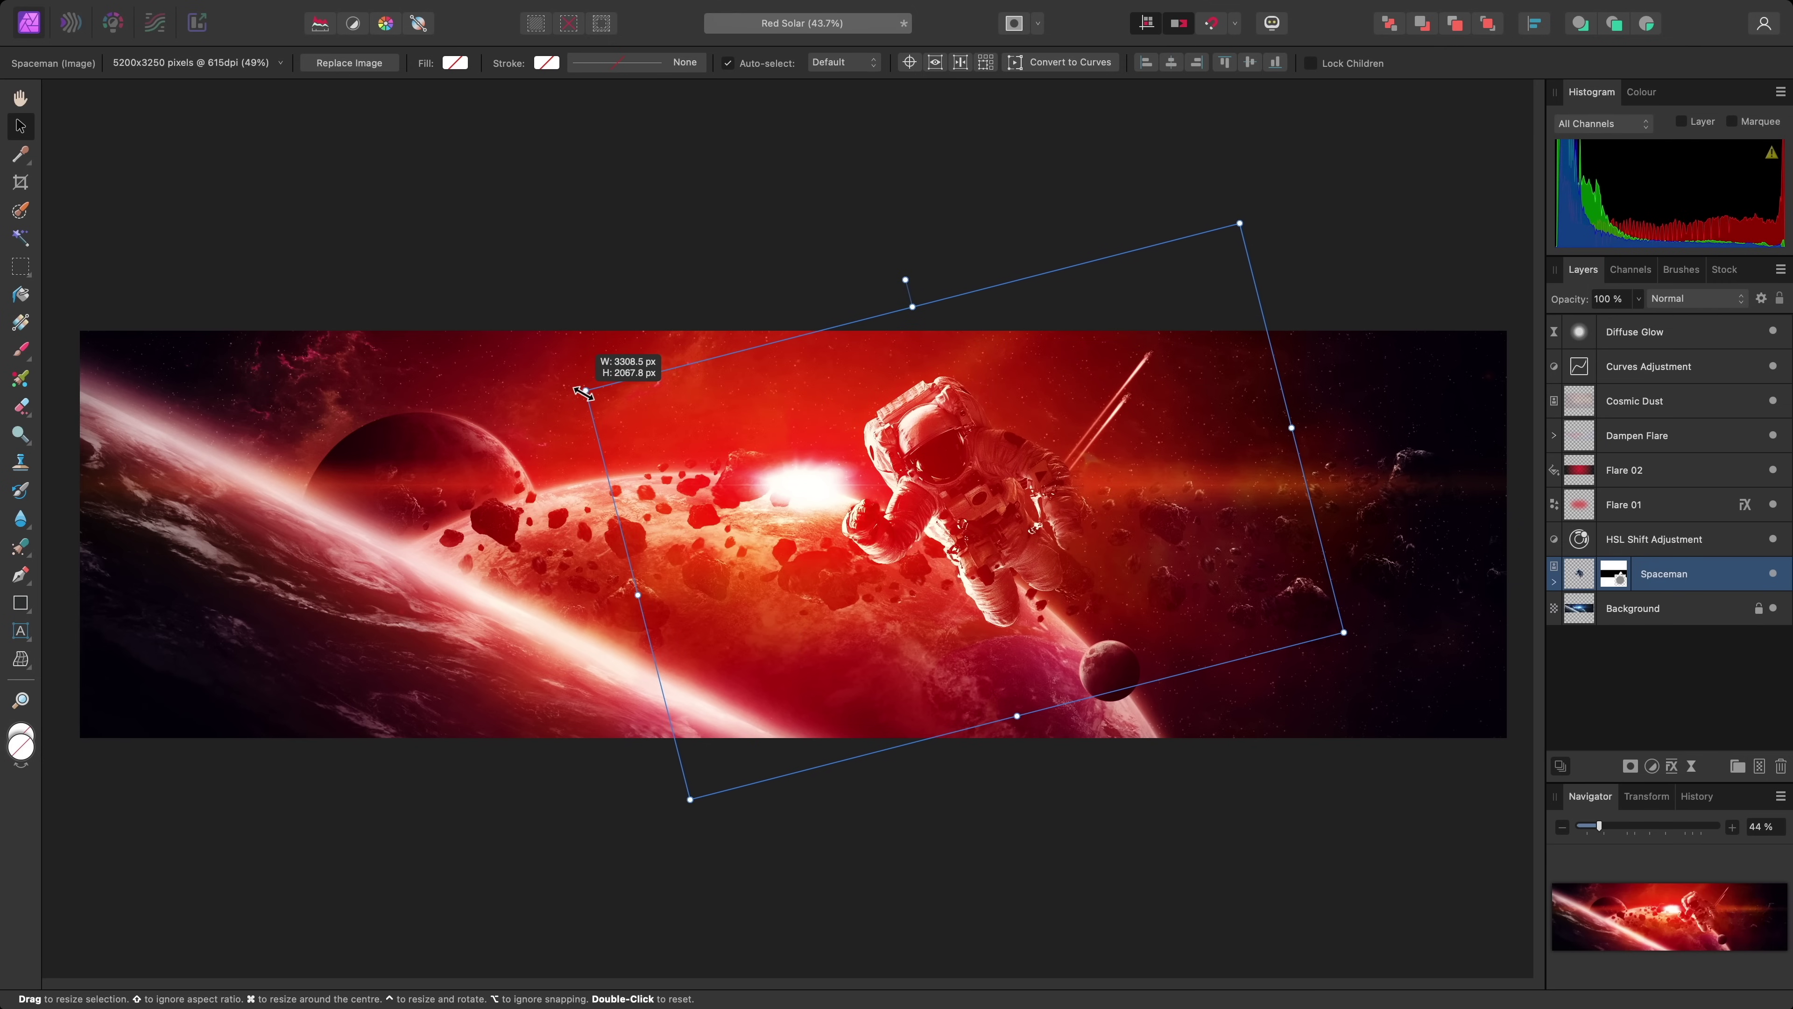
mouse_move(583, 393)
mouse_down()
mouse_move(766, 510)
mouse_move(762, 363)
mouse_move(716, 488)
mouse_move(706, 413)
mouse_move(684, 438)
mouse_move(559, 386)
mouse_move(744, 429)
mouse_move(488, 360)
mouse_move(605, 400)
mouse_up()
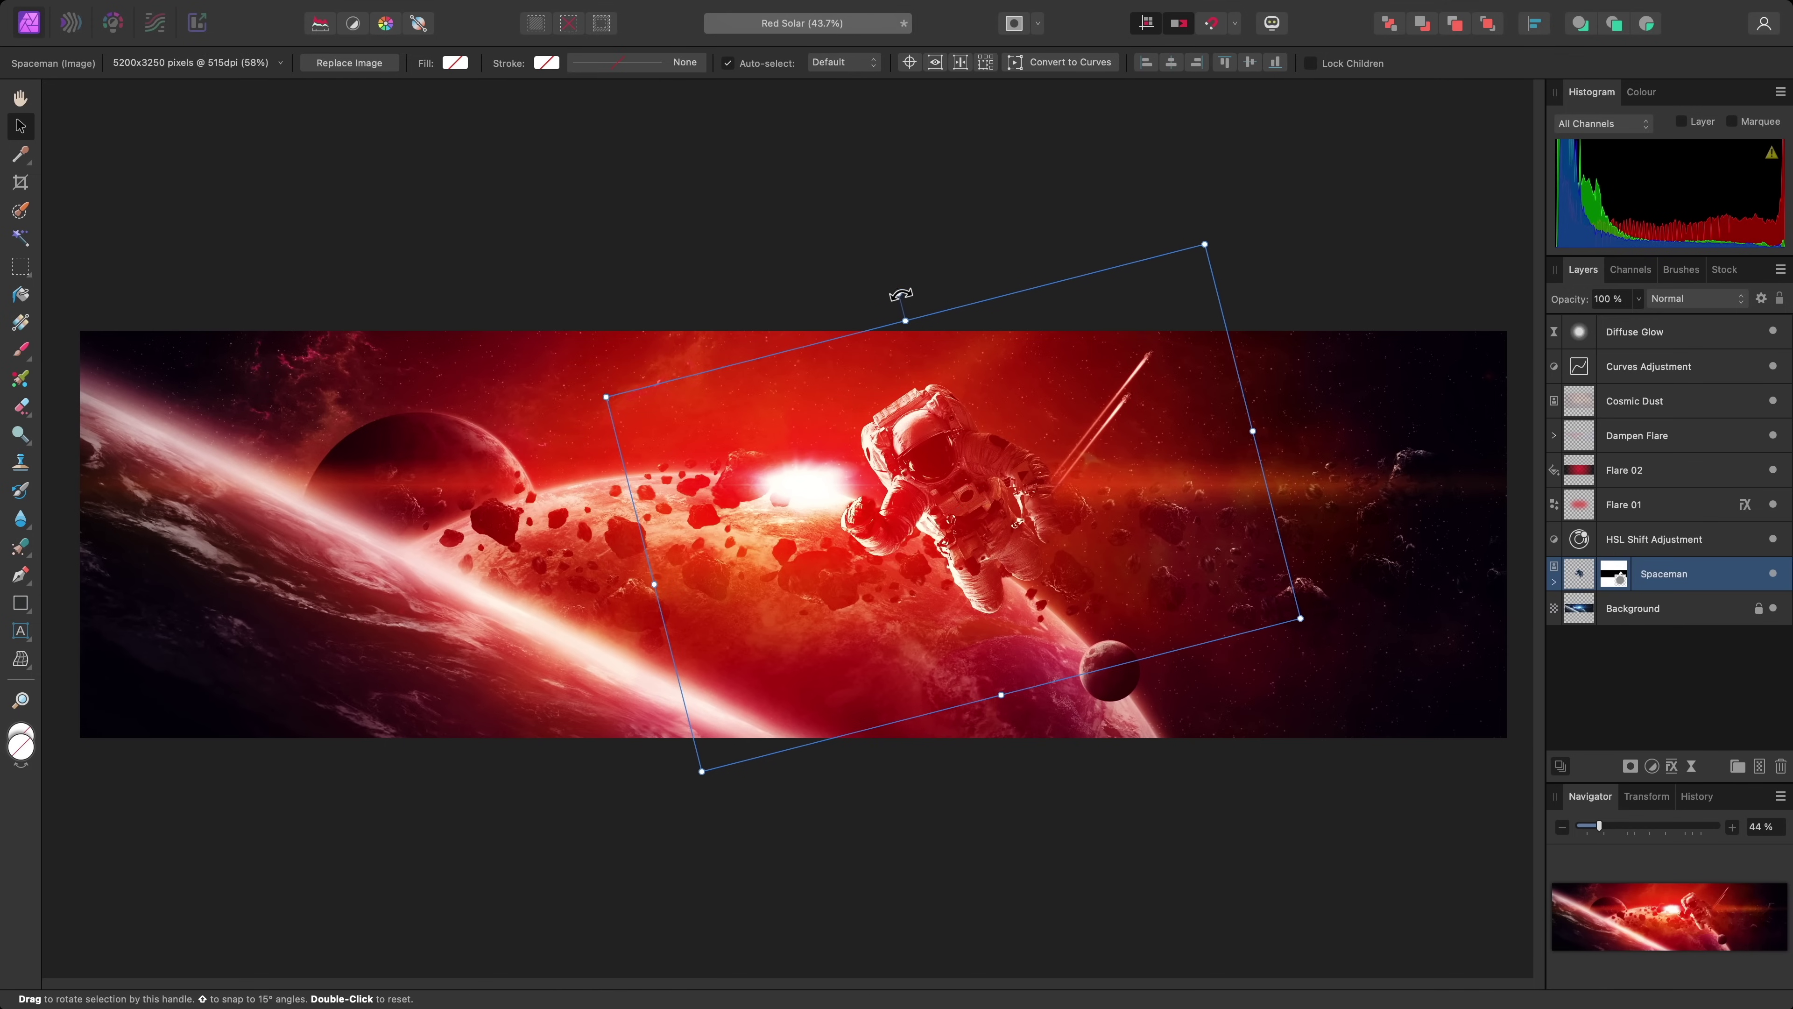
Rotate the spaceman slightly clockwise and shear him a little sideways.
drag(901, 294, 967, 317)
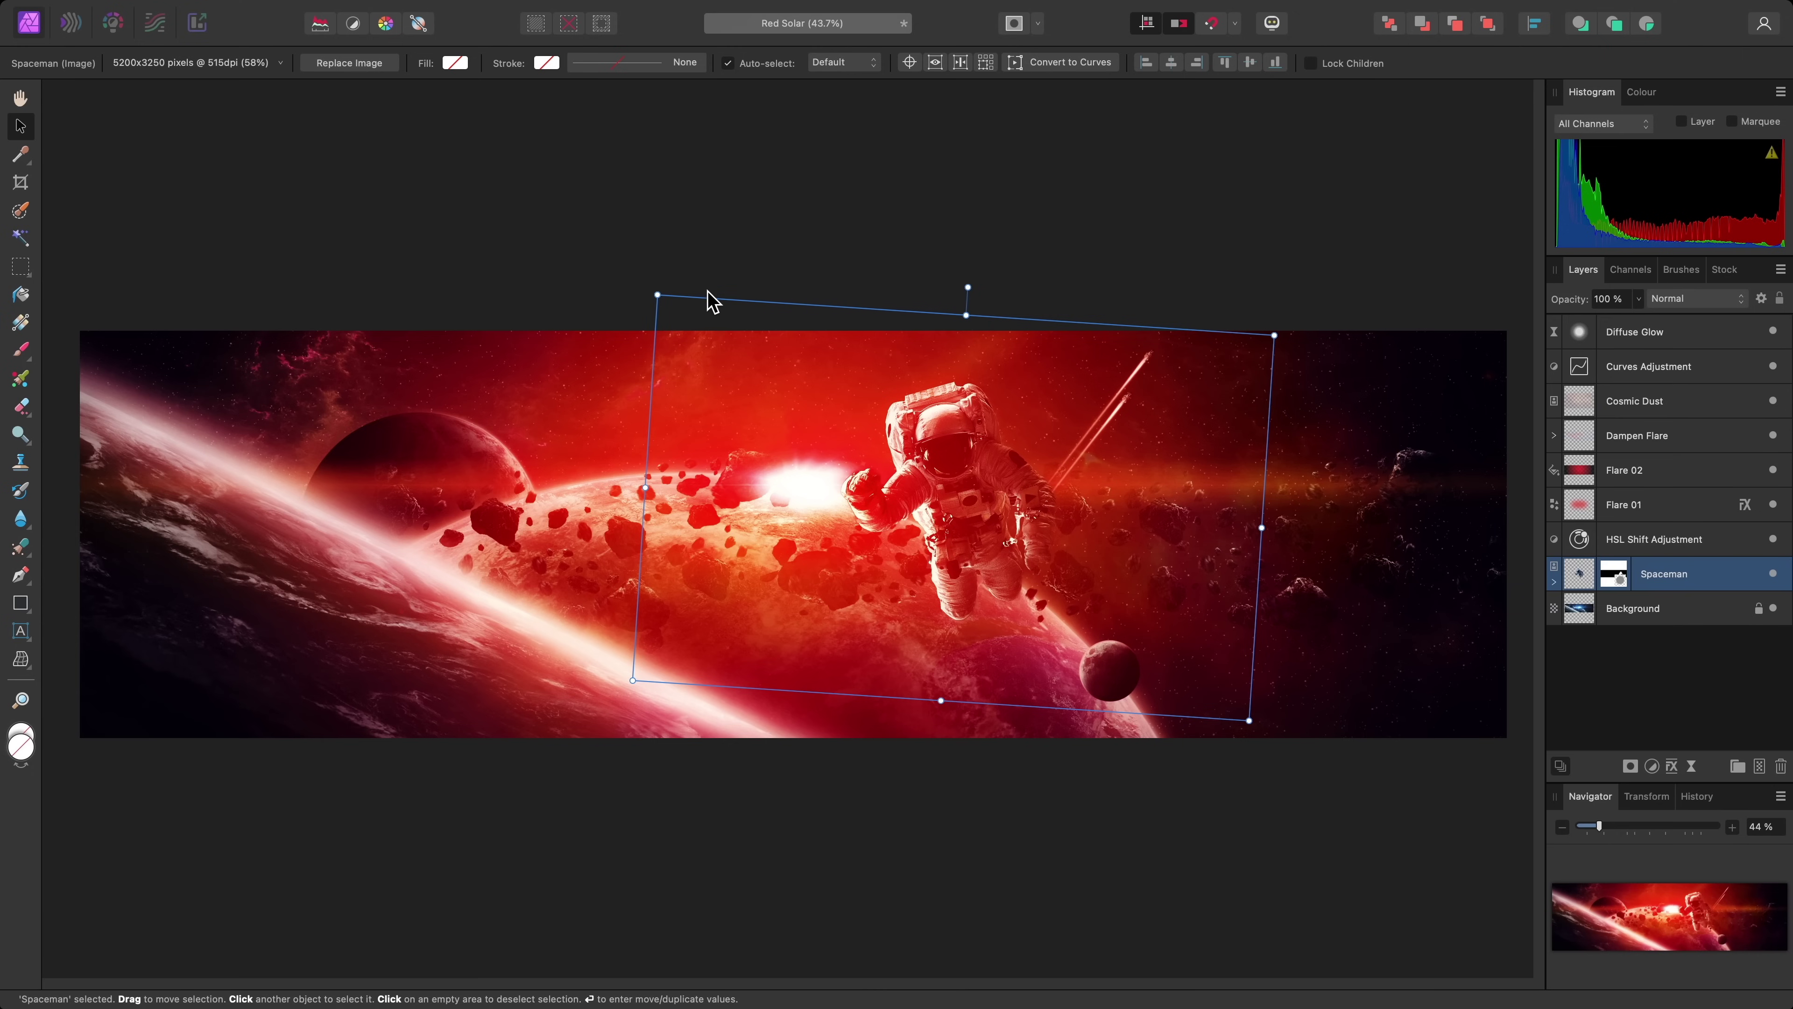
drag(645, 290, 648, 404)
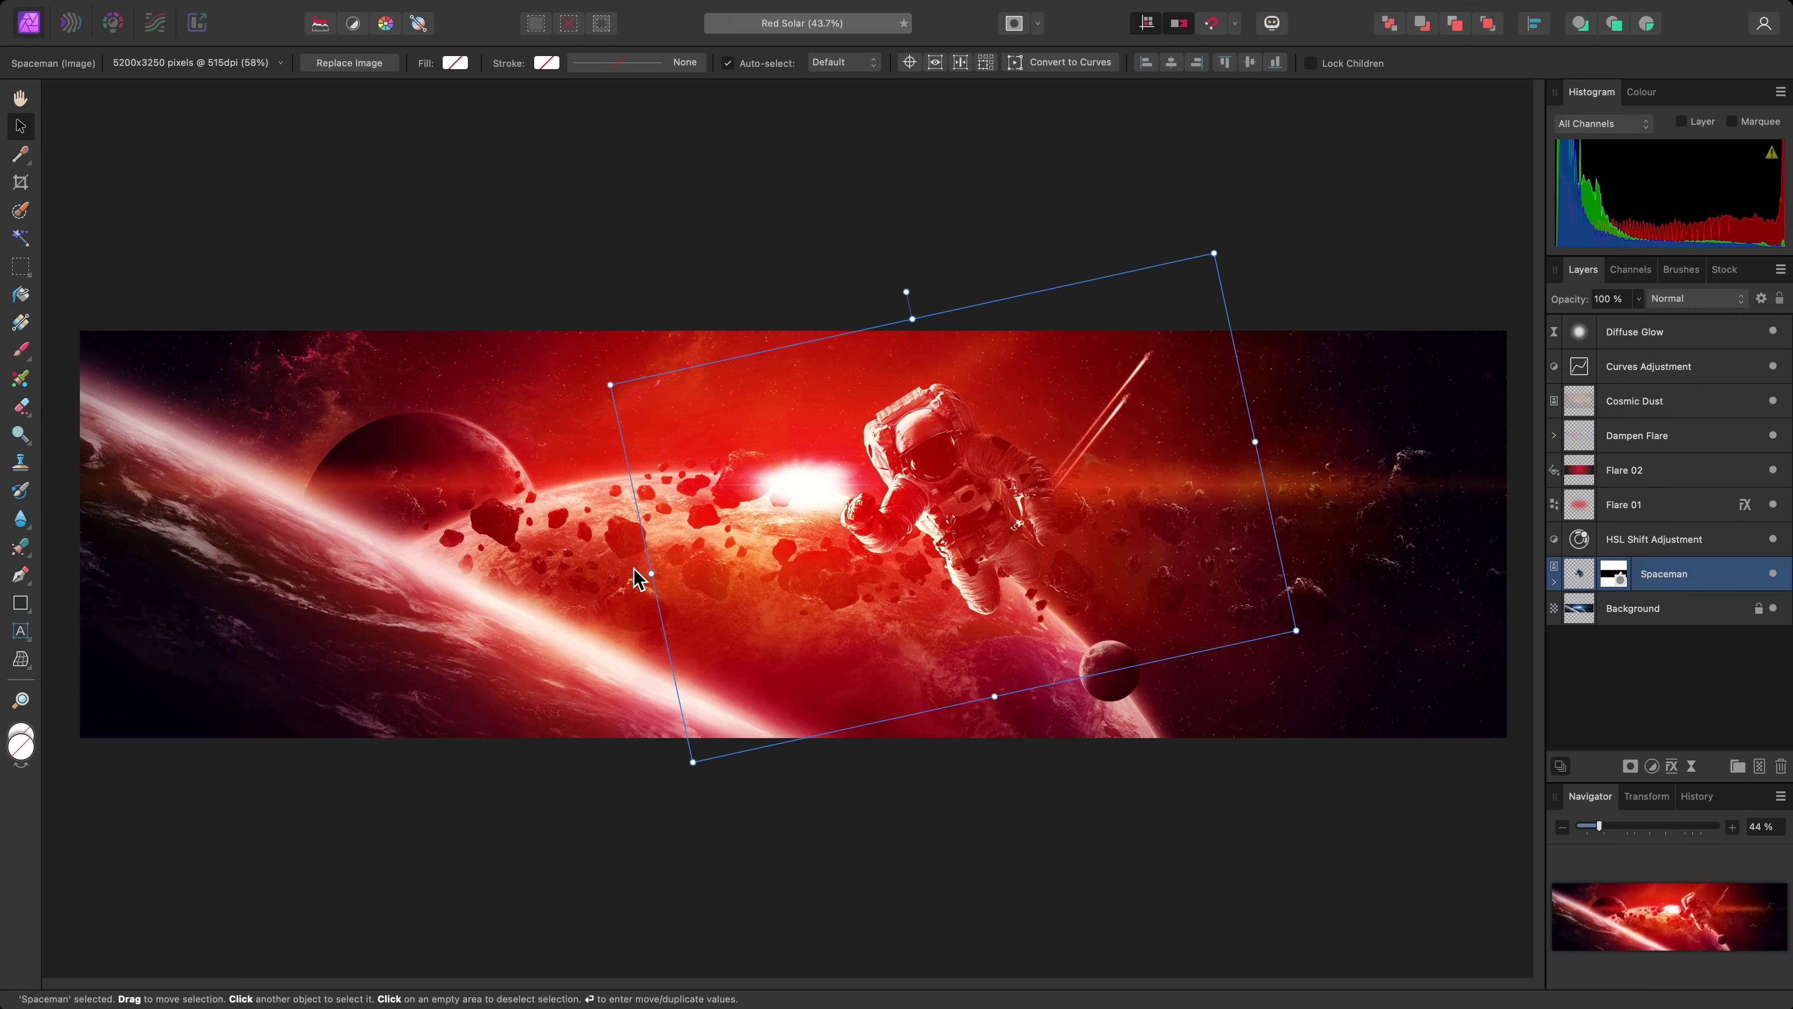
drag(642, 573, 642, 589)
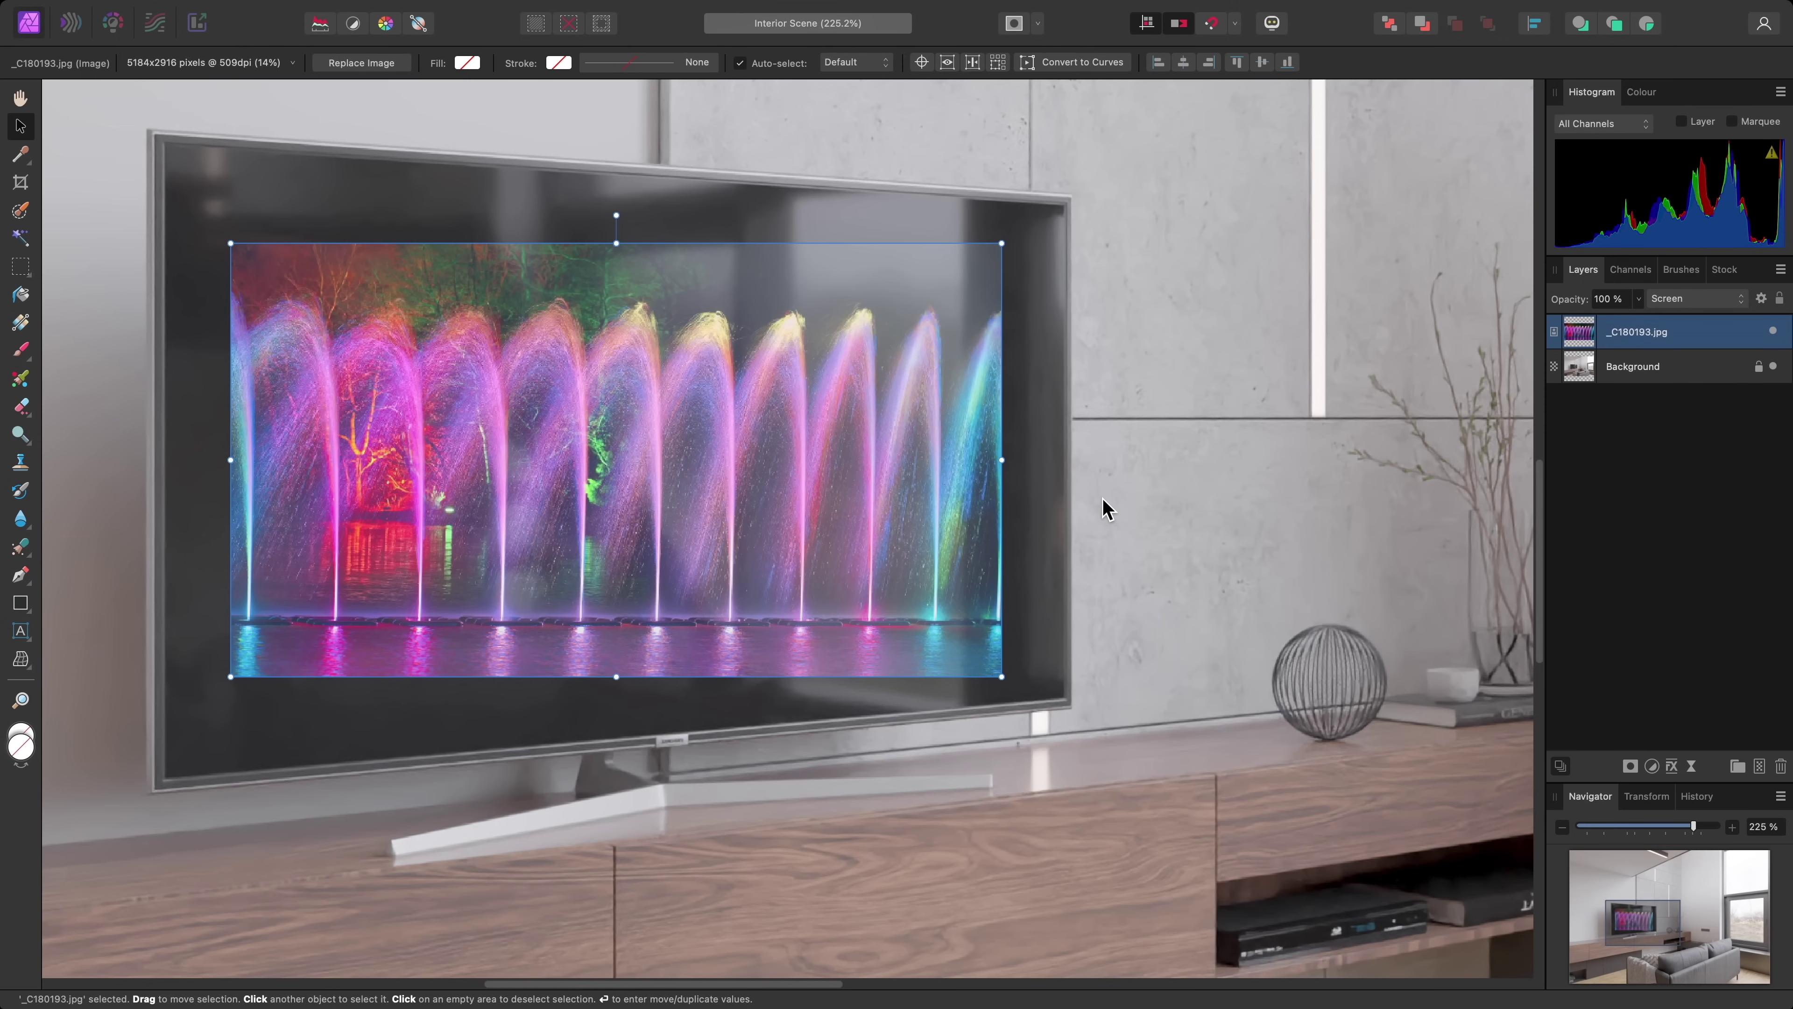
Add a Distort > Perspective live filter layer to the fountain photo.
mouse_move(703, 3)
click(380, 10)
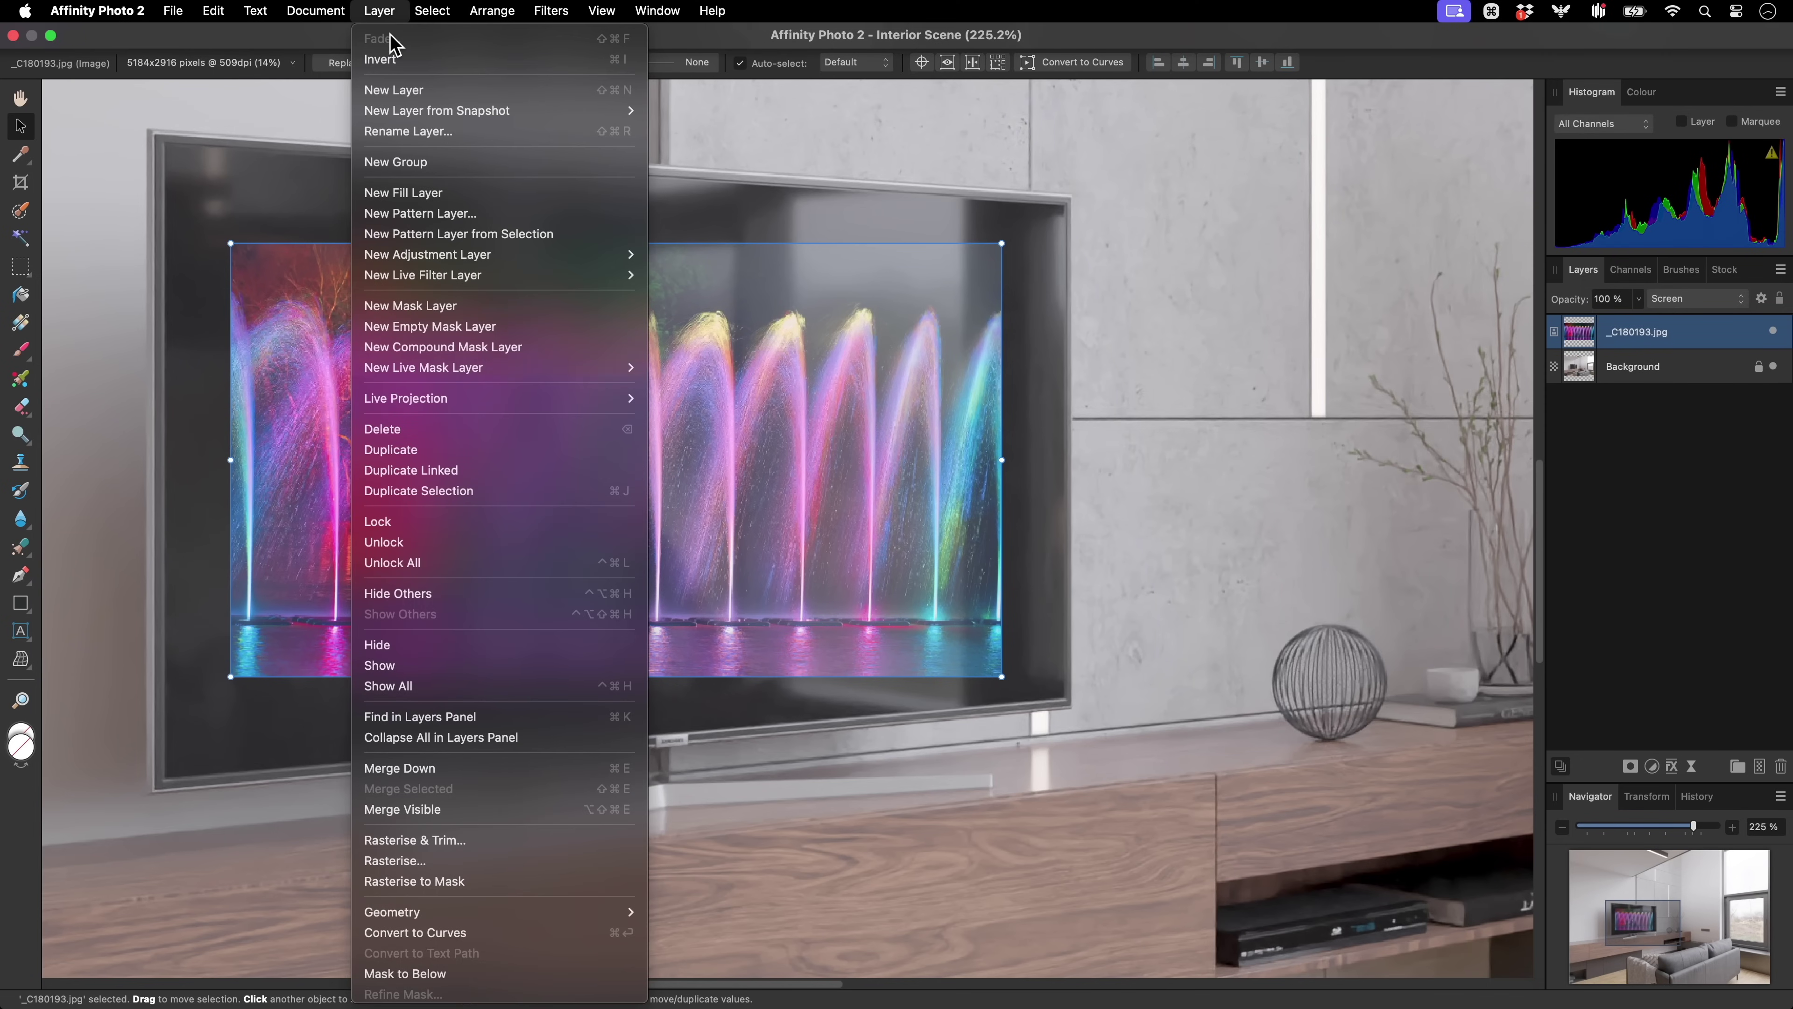
mouse_move(547, 279)
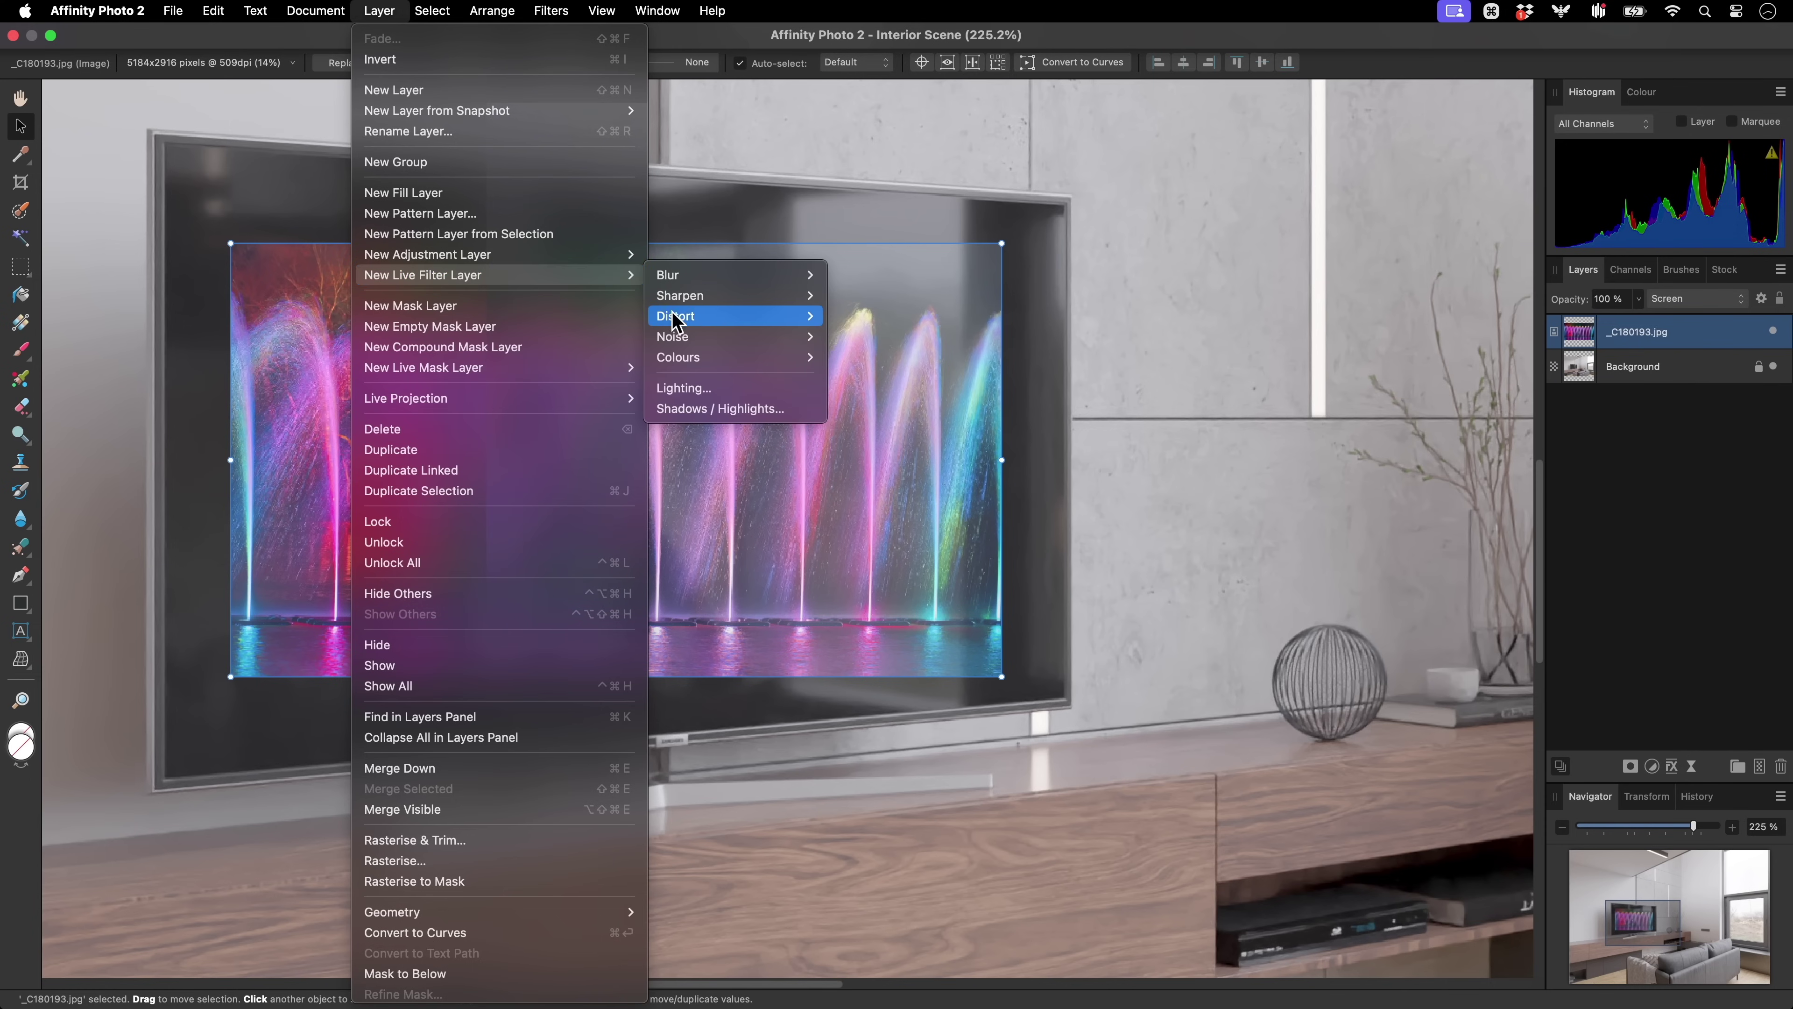
mouse_move(682, 320)
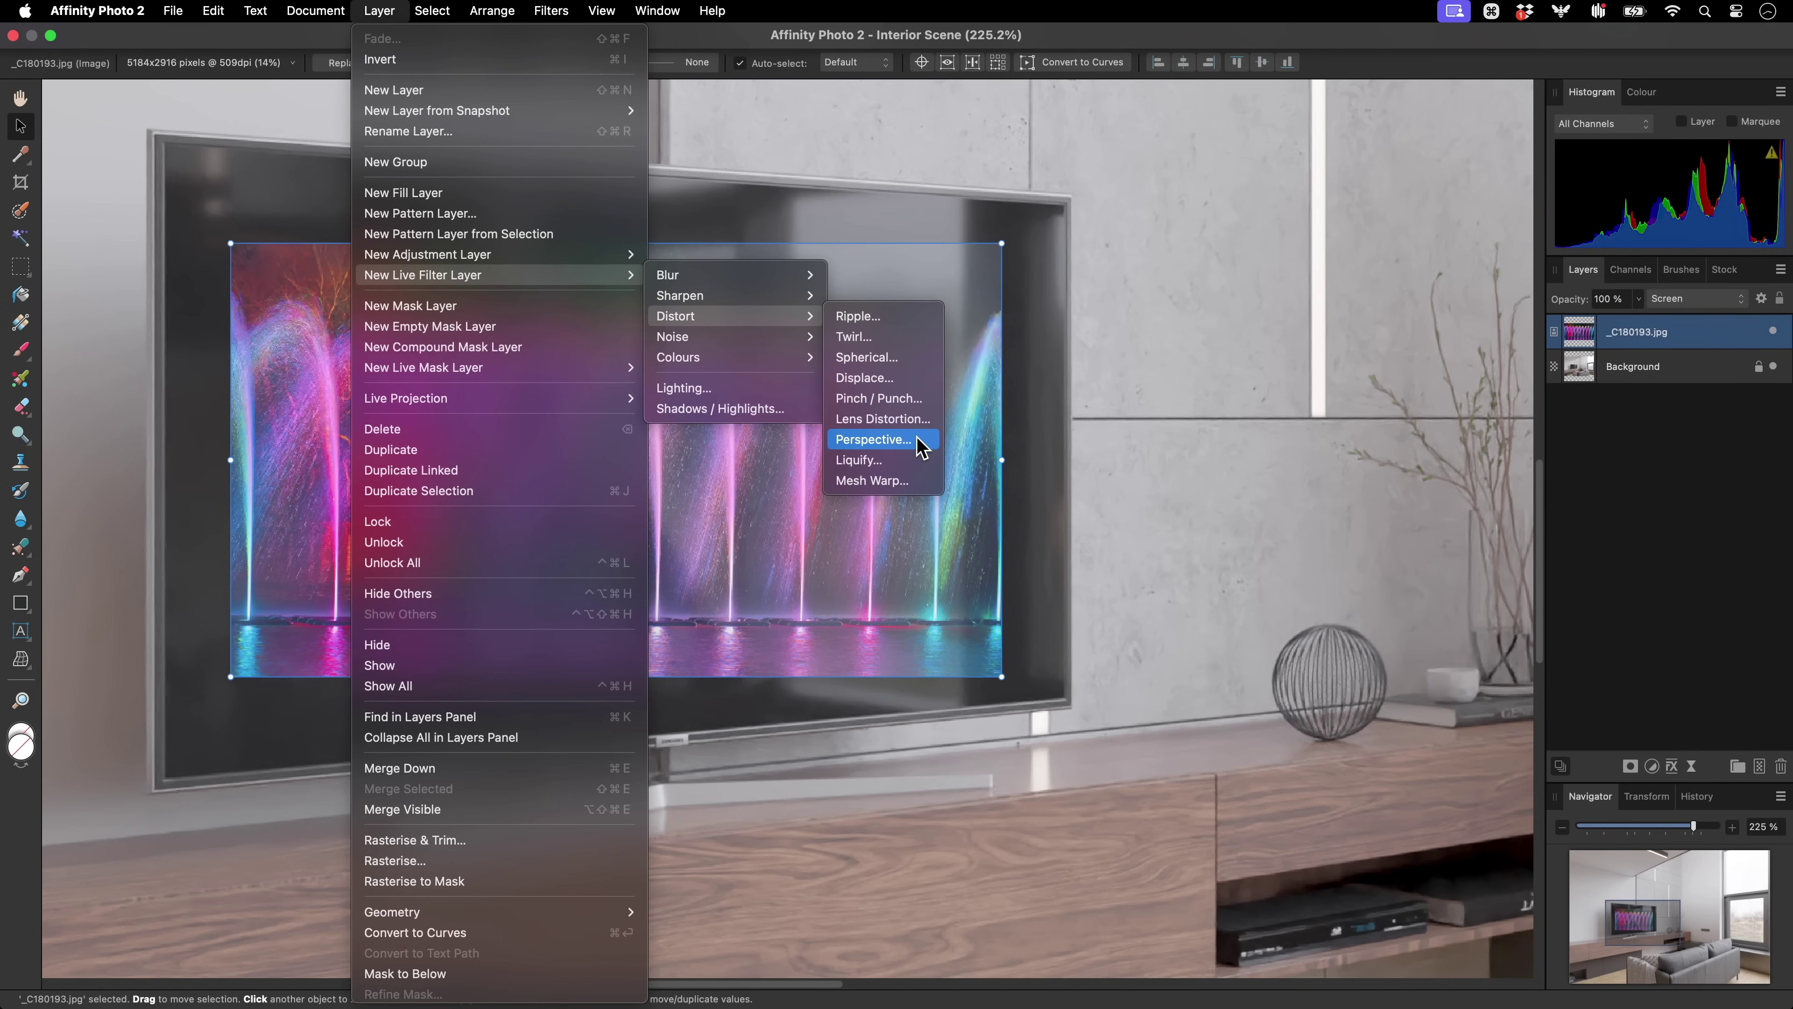
click(873, 439)
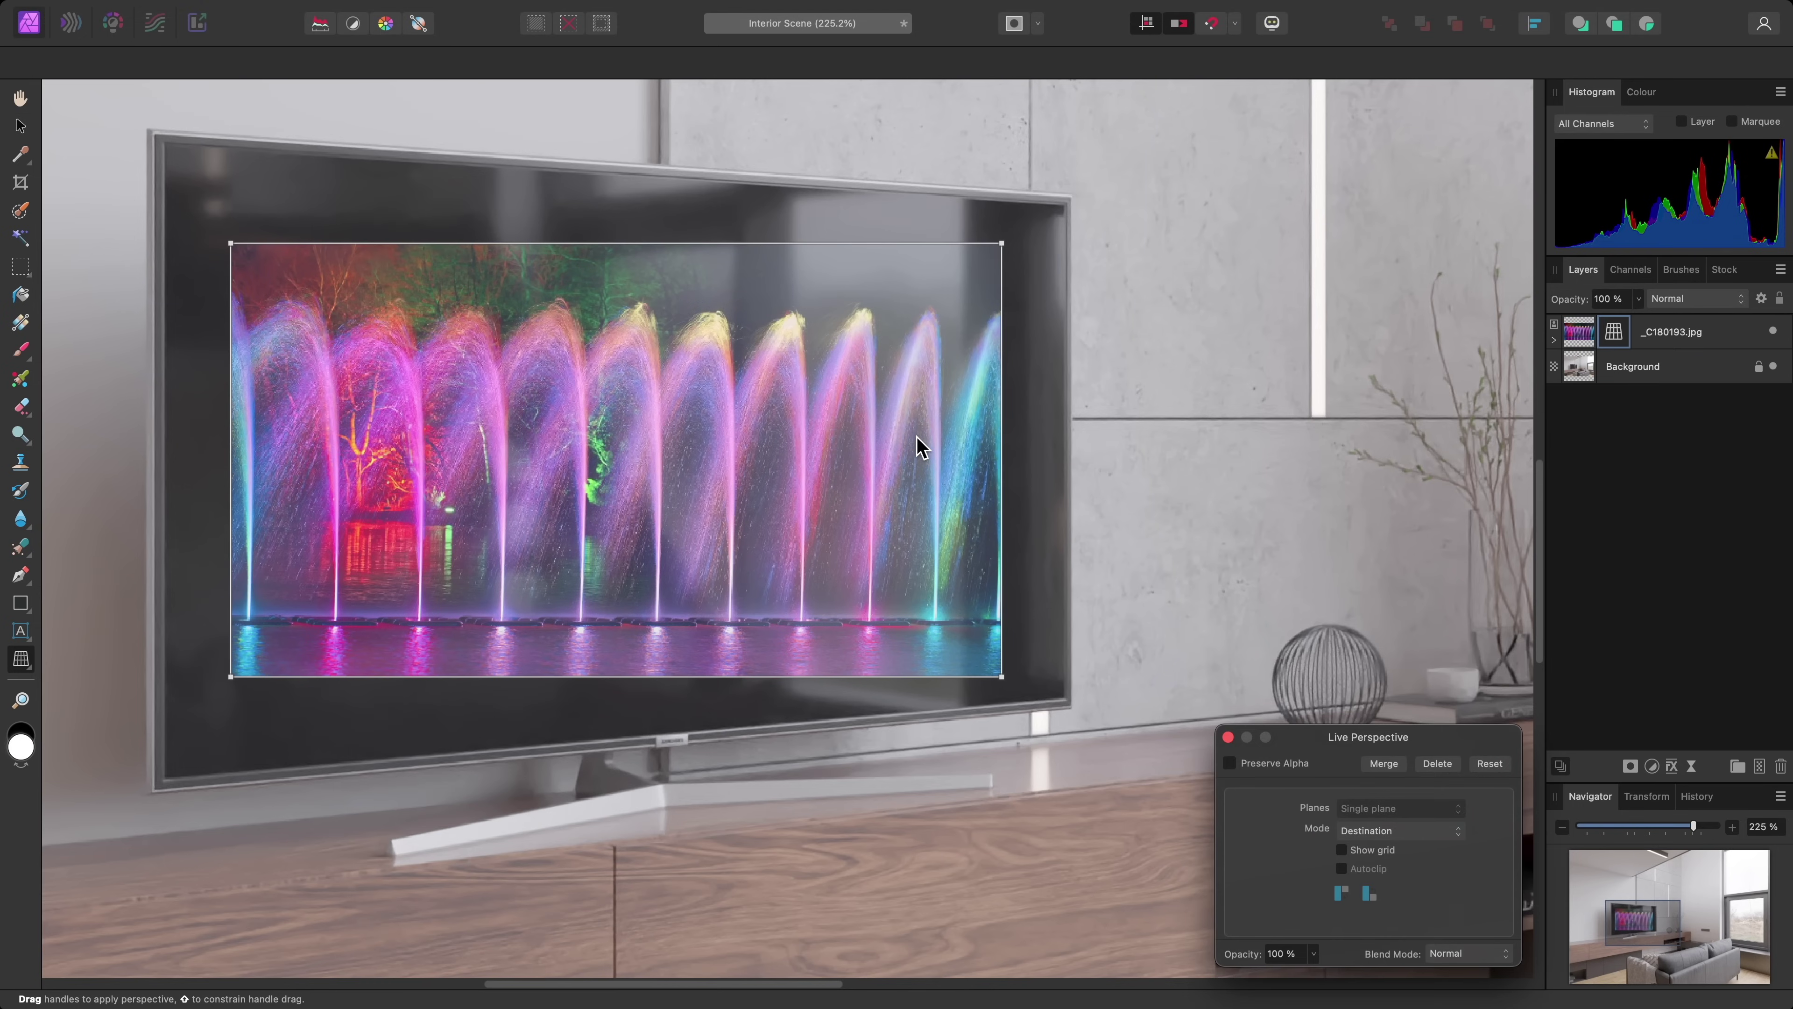
Pin the fountain photo's four corners to the TV screen's corners and commit the warp.
drag(231, 244, 167, 144)
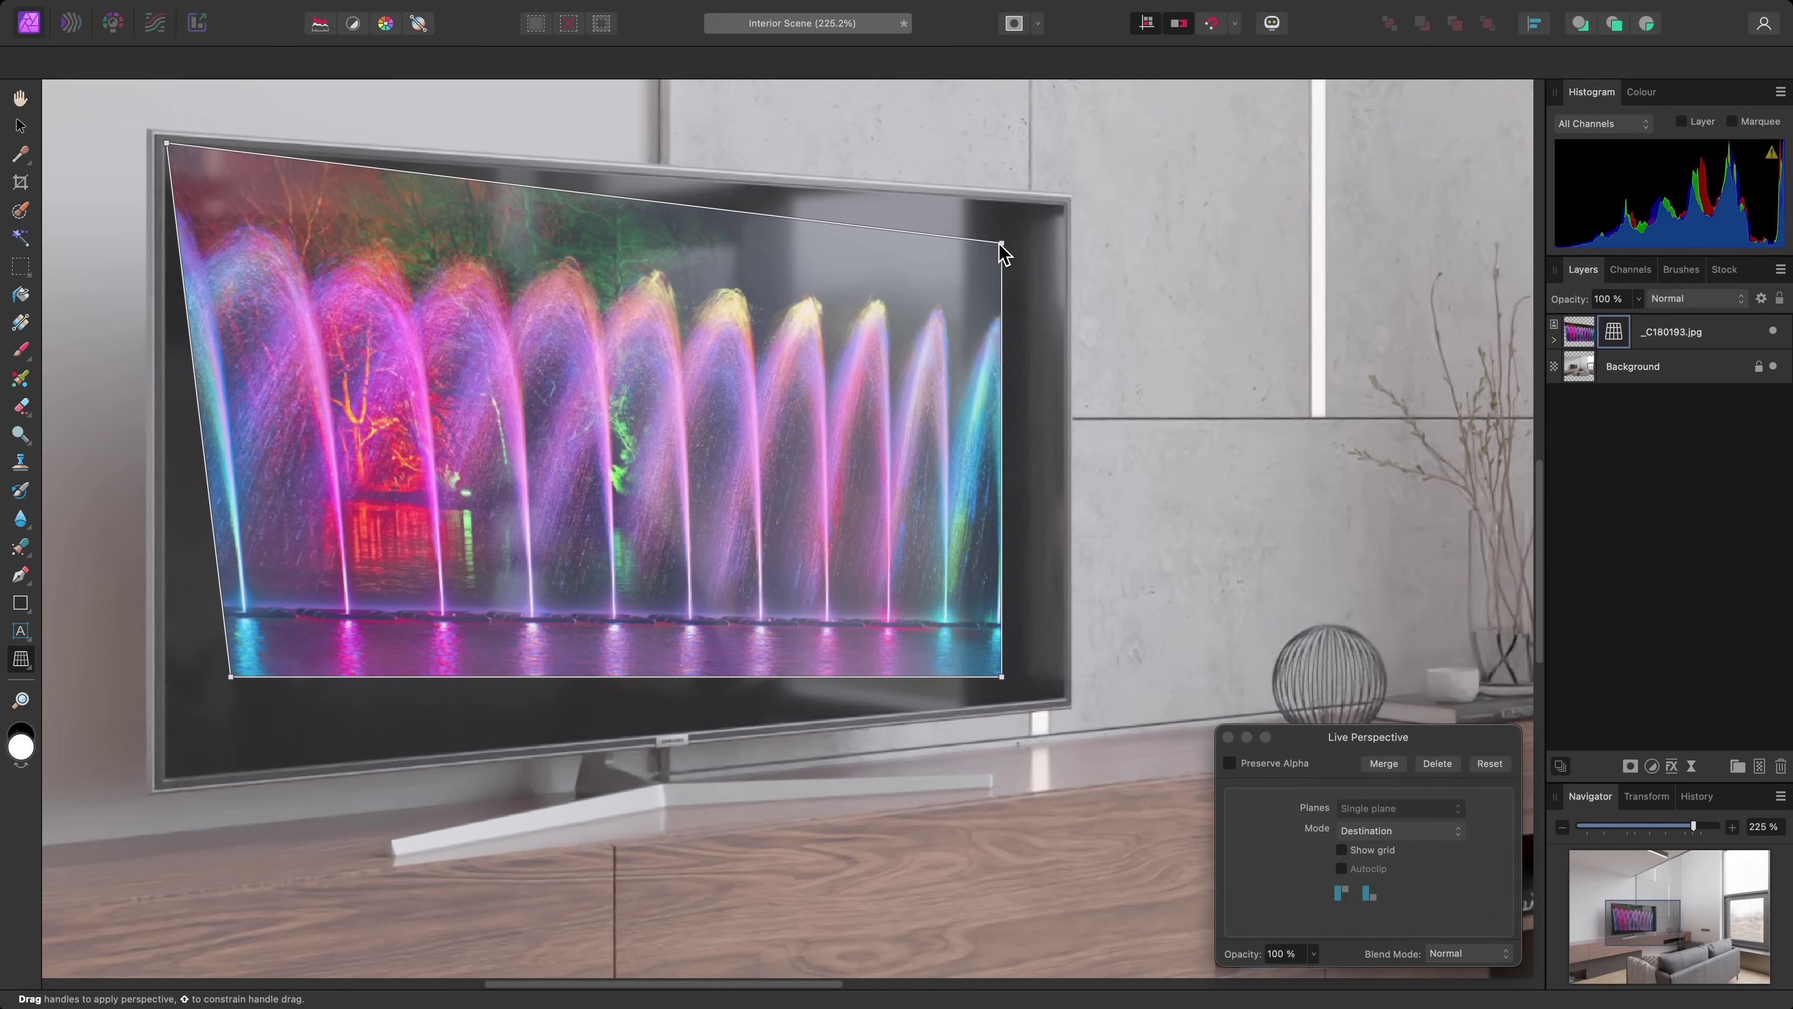
drag(1001, 243, 1064, 204)
drag(1003, 677, 1062, 696)
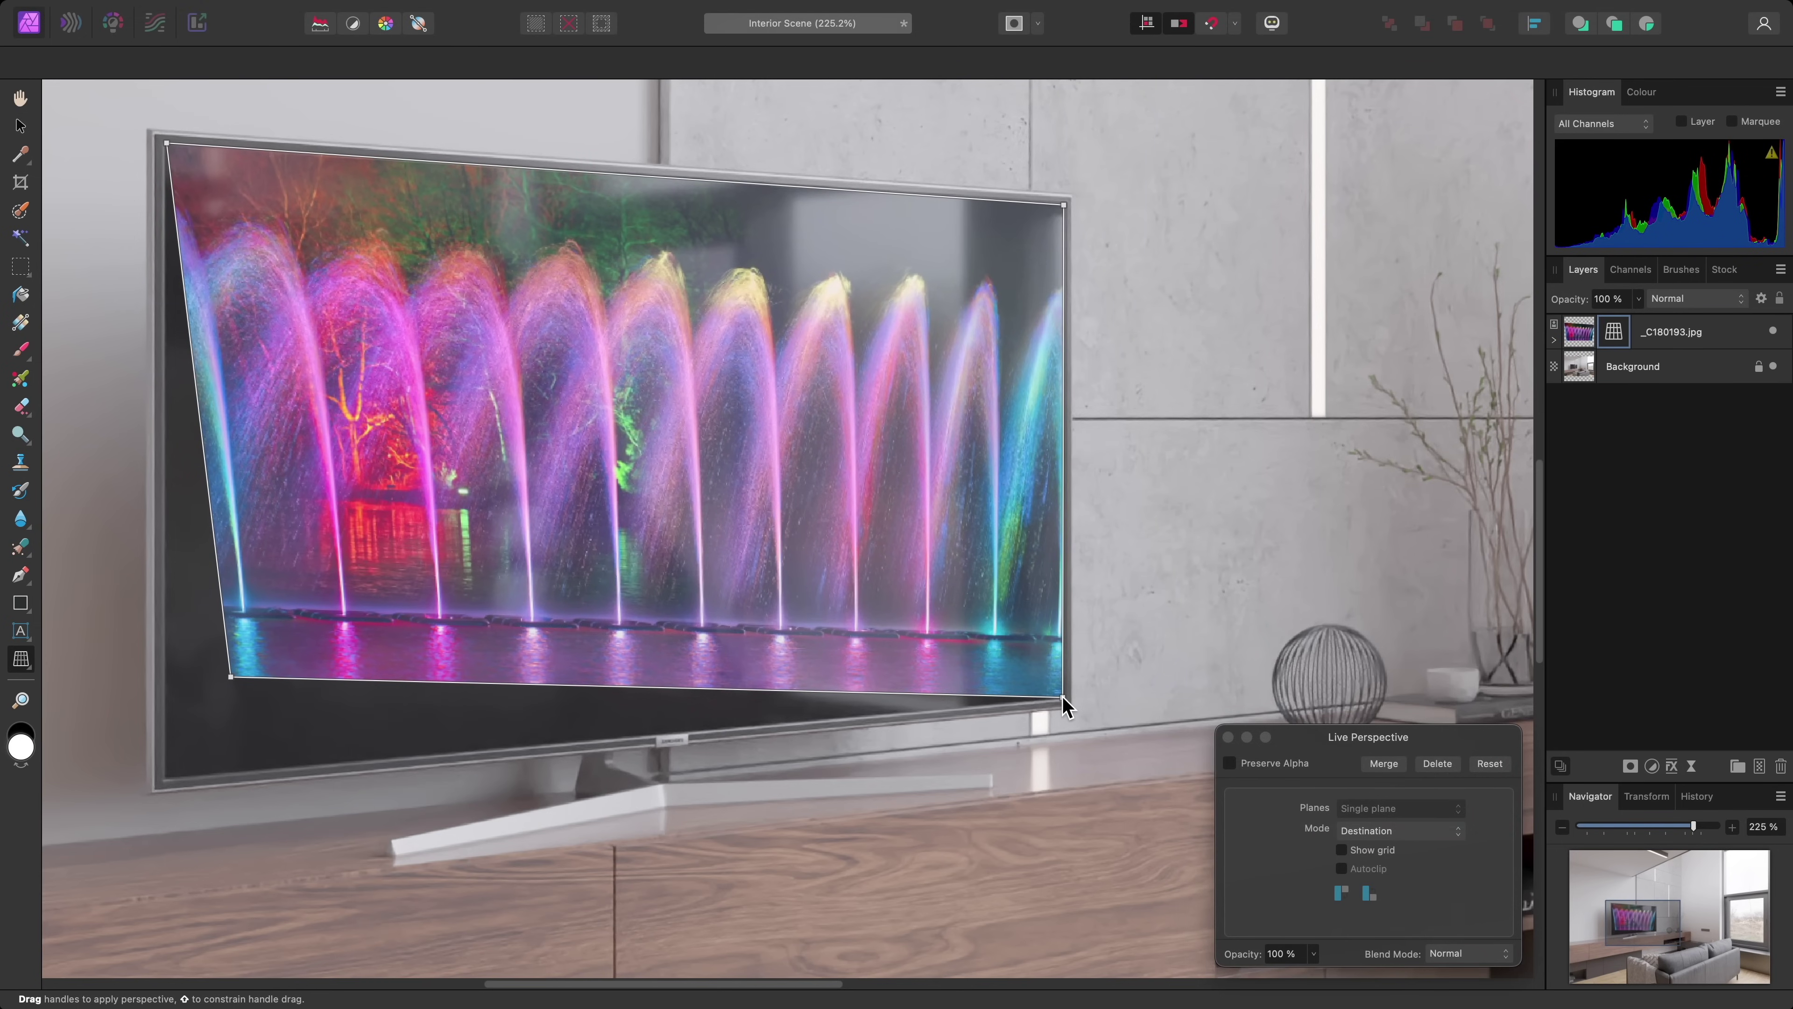
drag(232, 676, 169, 777)
key(v)
Browse the Layer menu's submenus again.
click(379, 10)
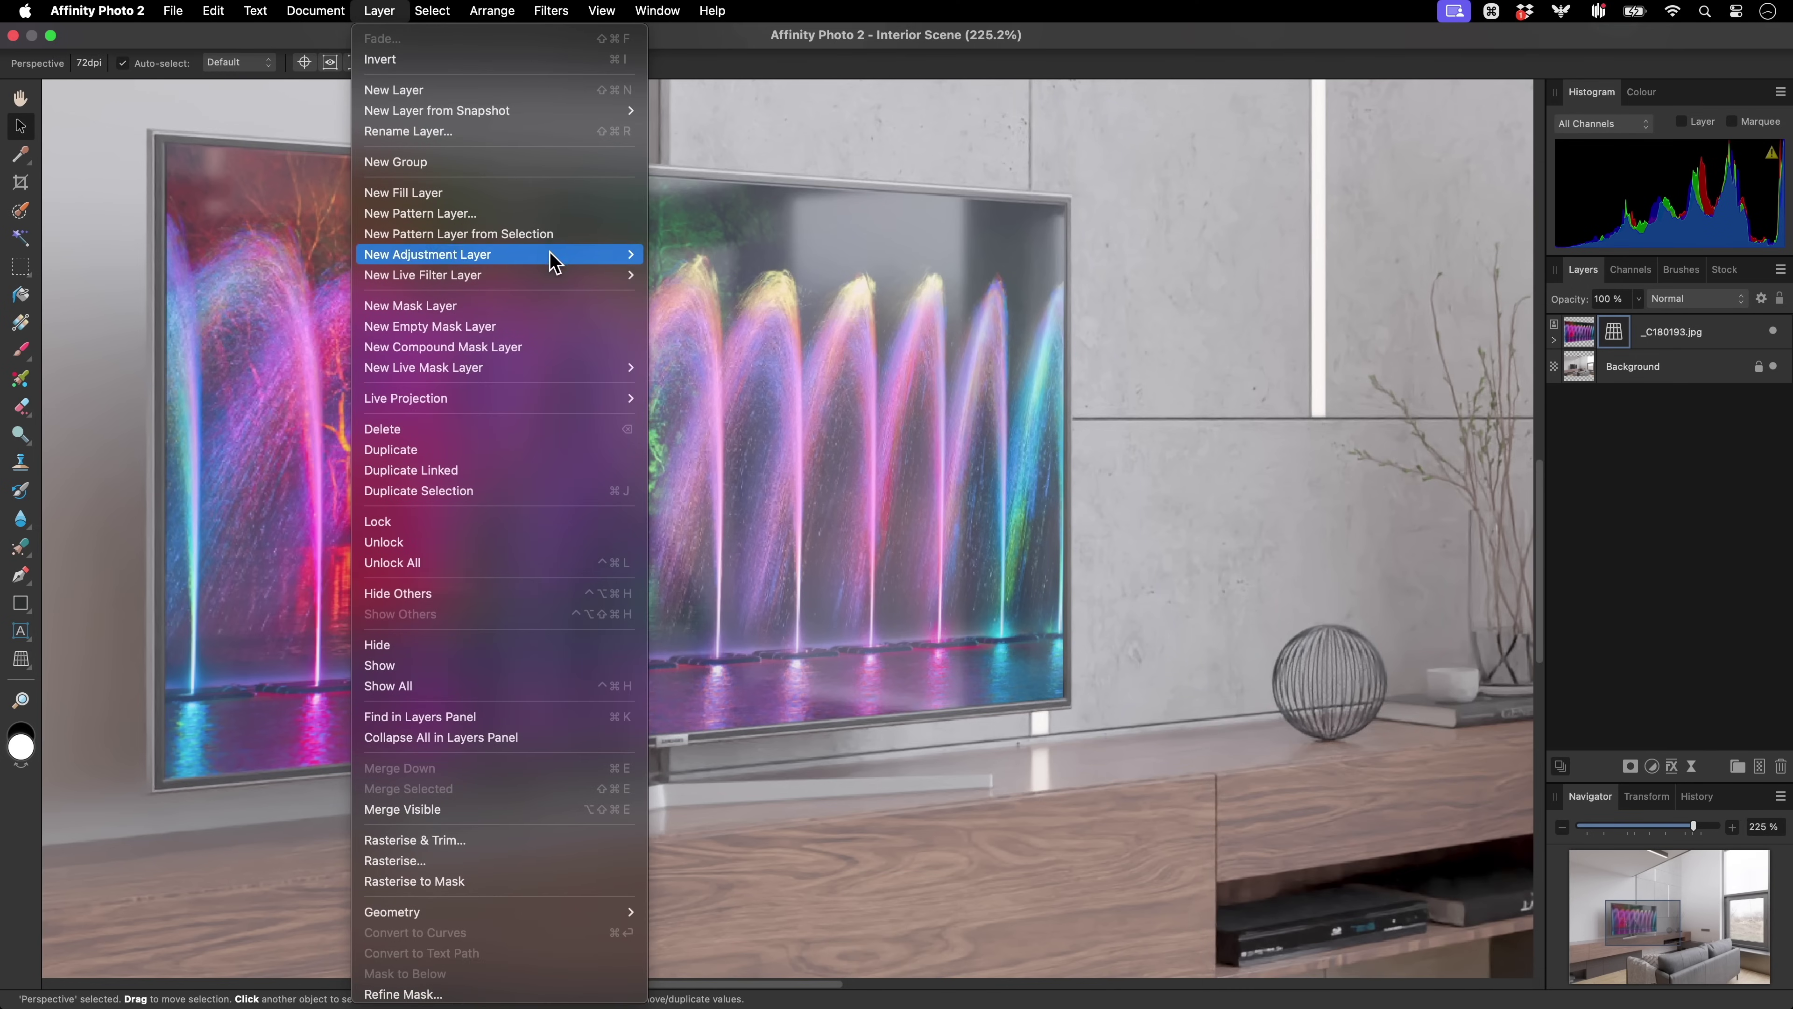
mouse_move(562, 275)
mouse_move(693, 316)
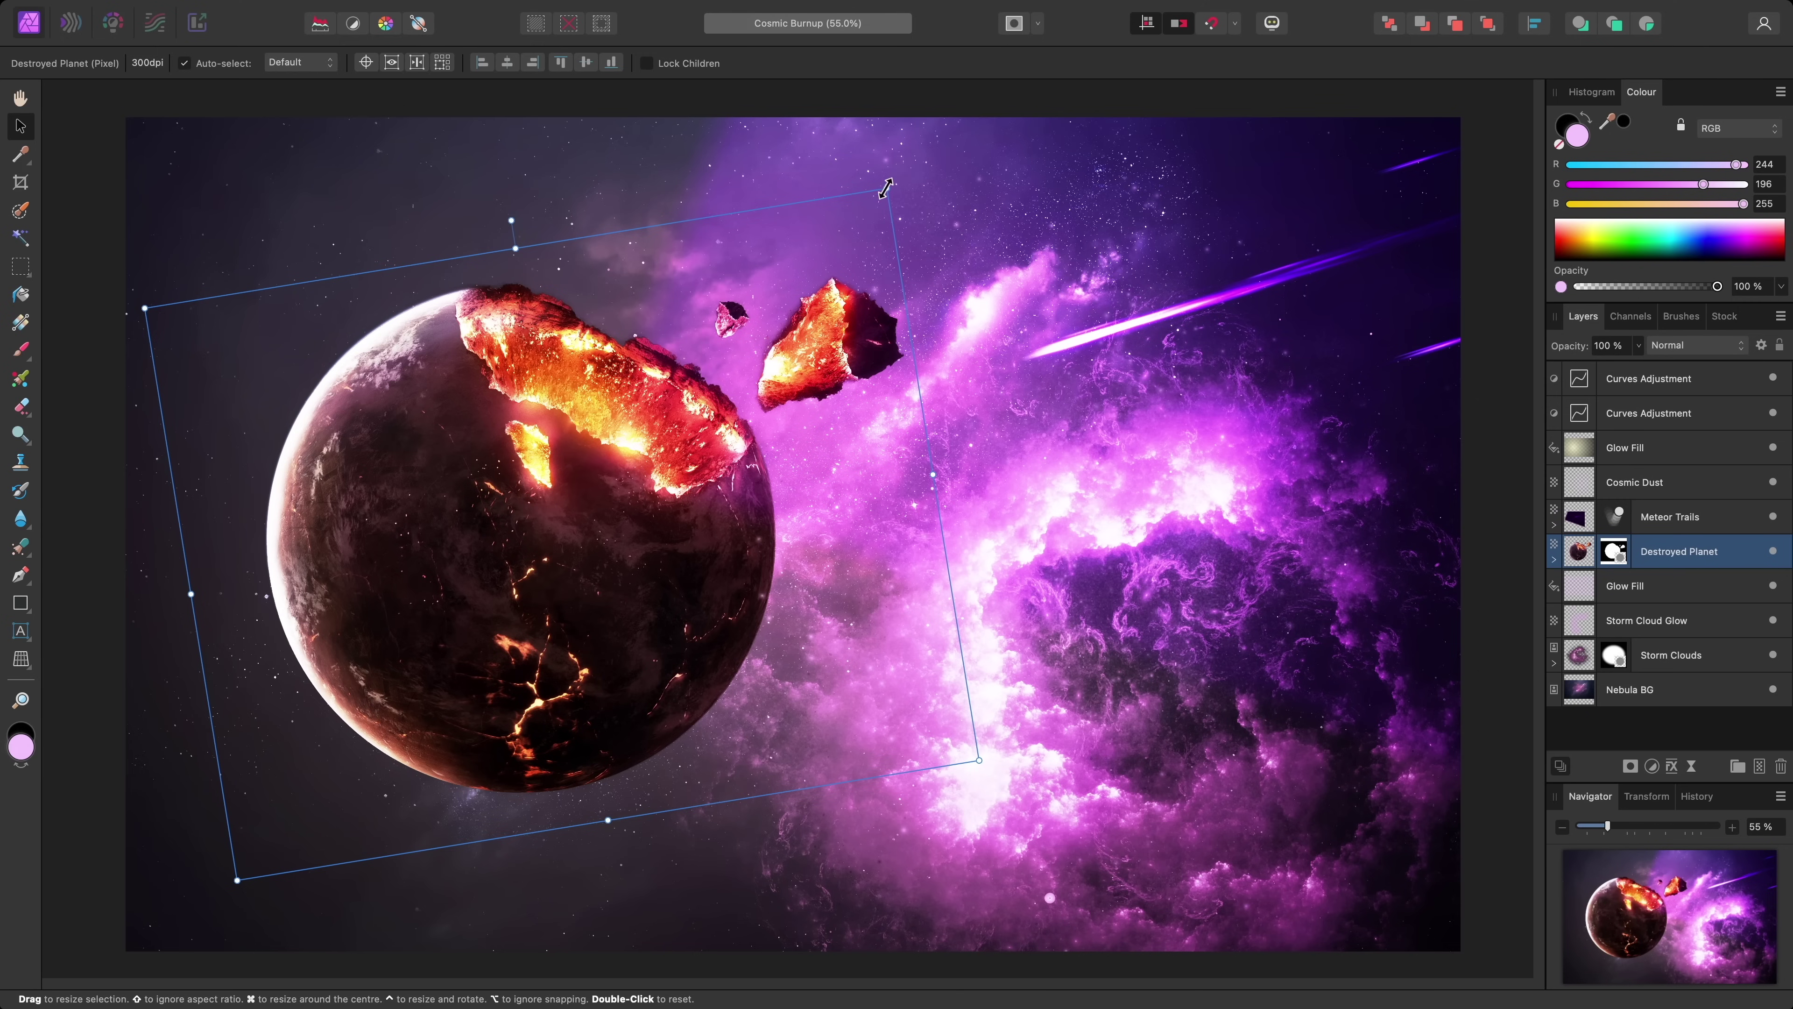
Scale the Destroyed Planet from its centre to a small speck, about 493.9 × 380.6 px.
drag(887, 188, 601, 554)
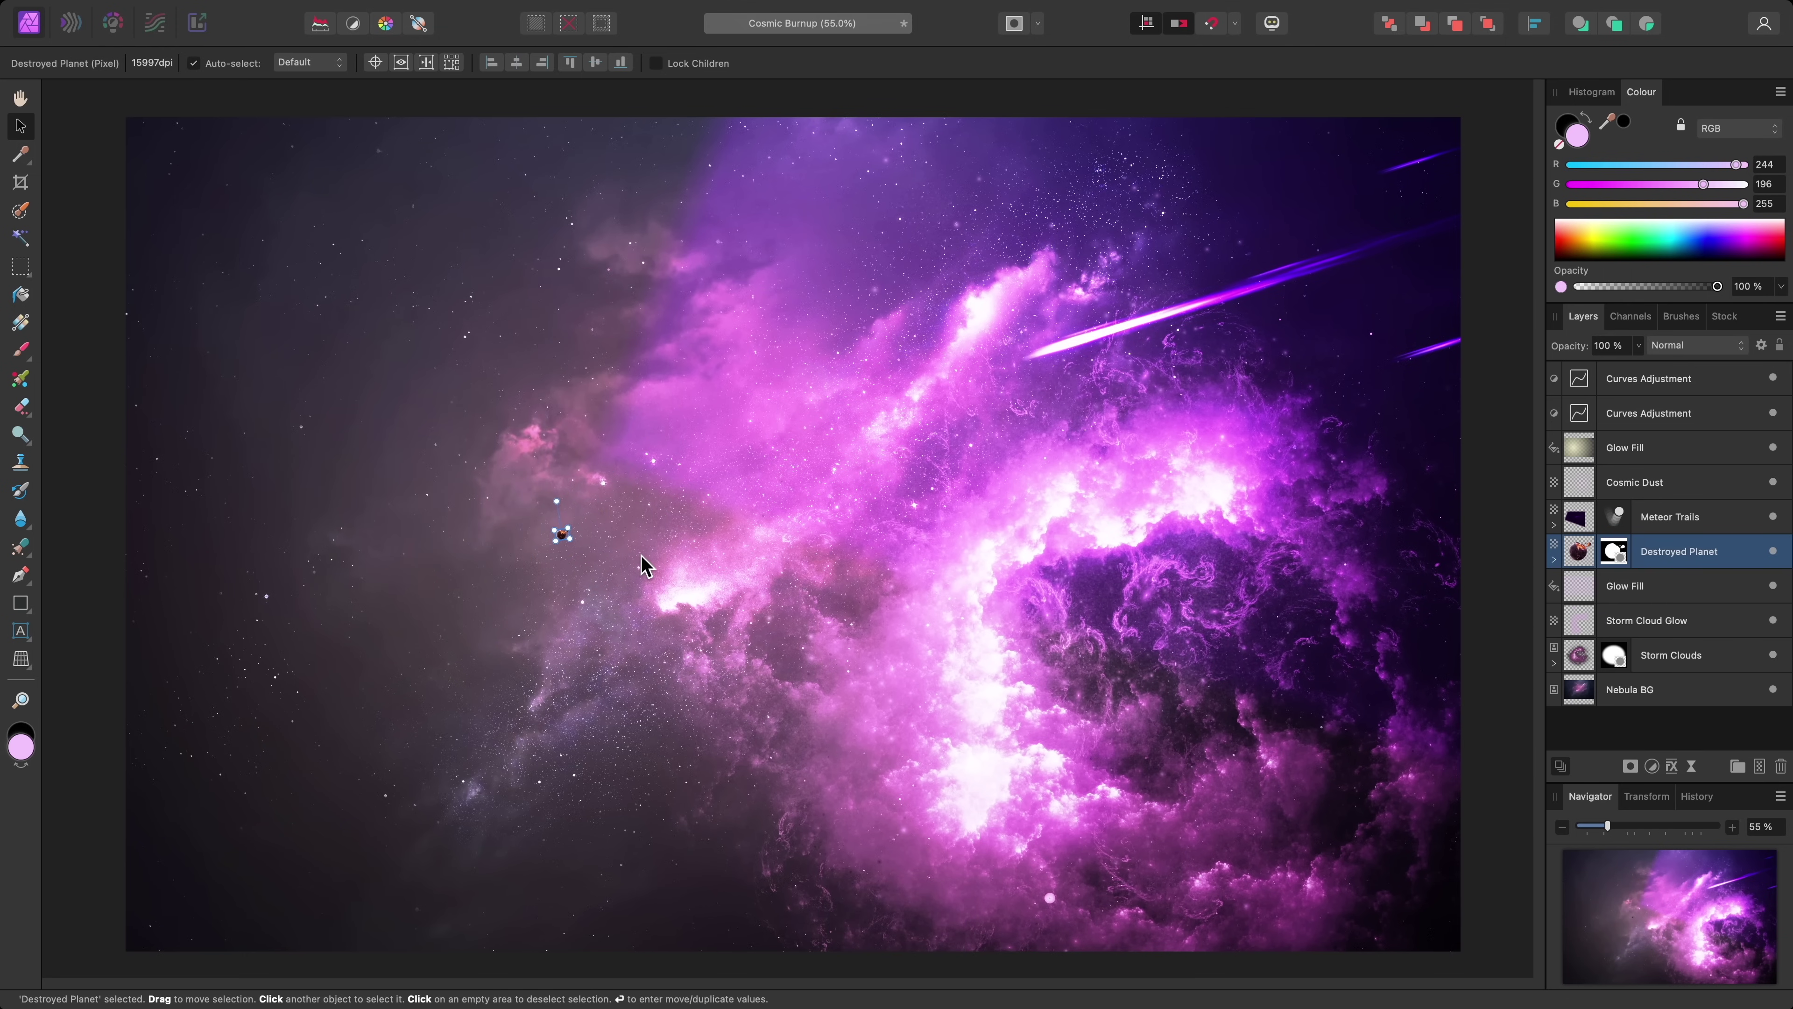
click(1655, 515)
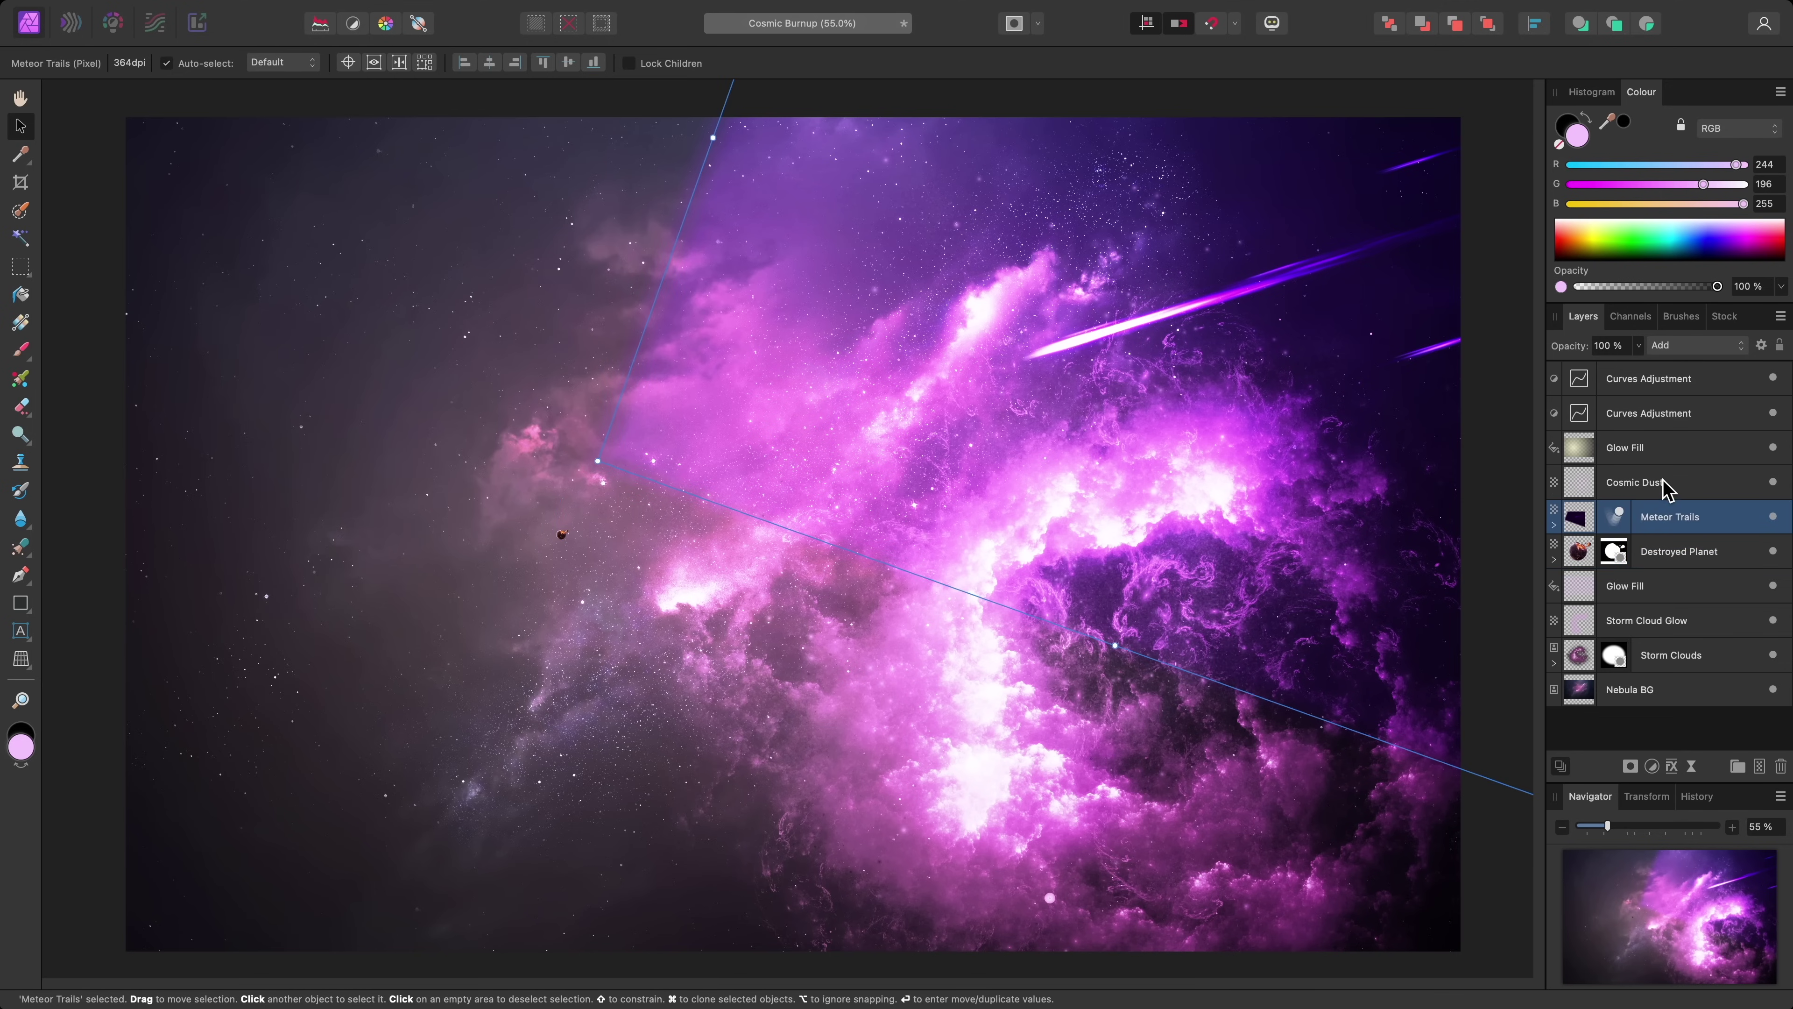
click(1659, 484)
click(1662, 452)
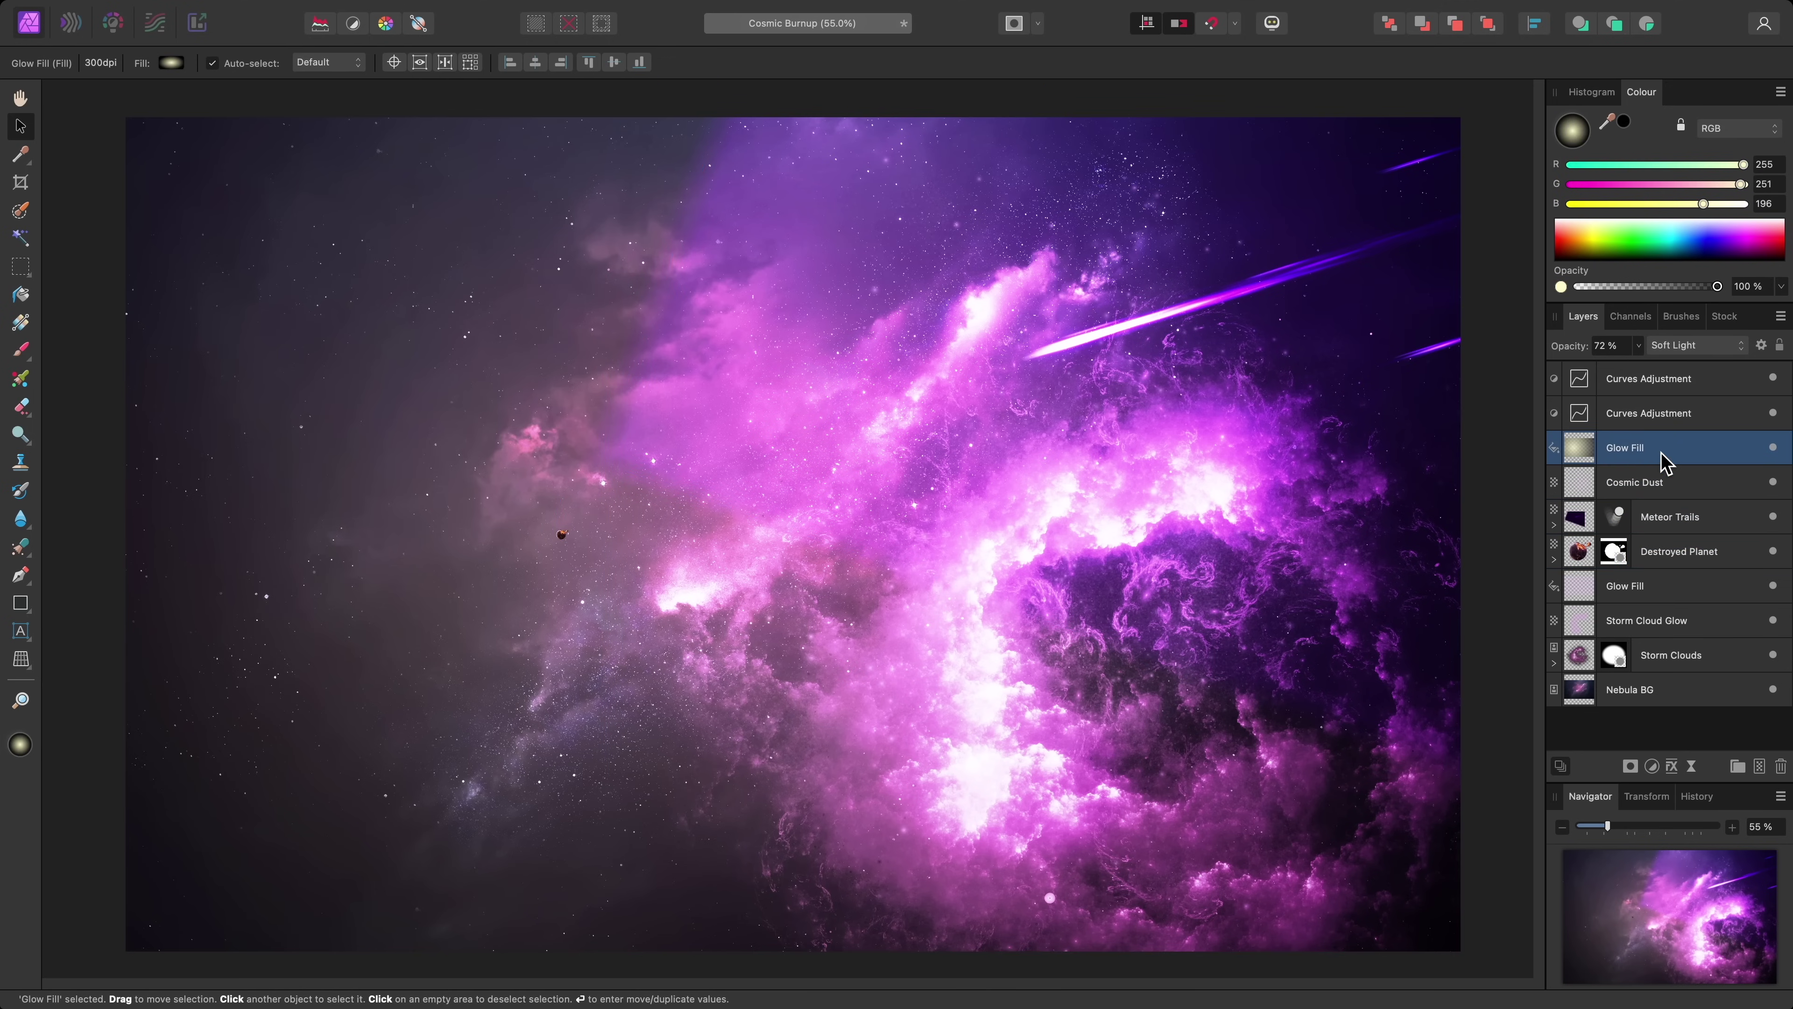
click(1698, 564)
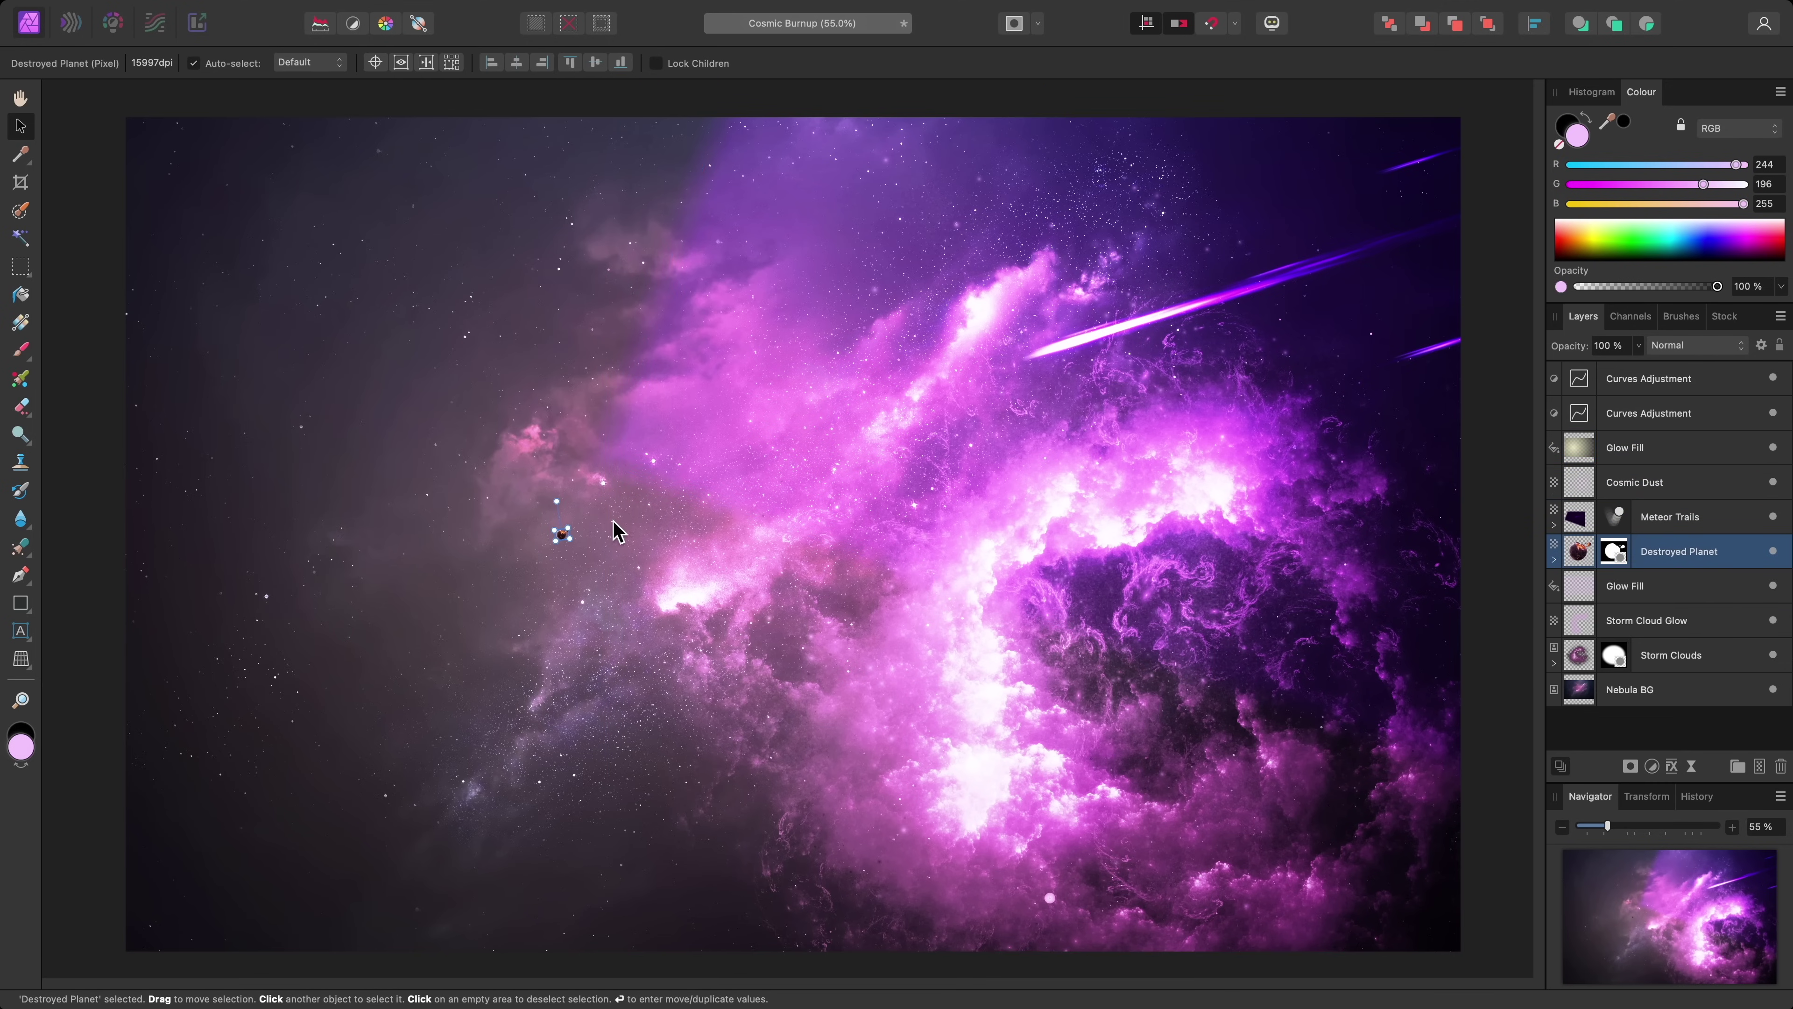
drag(570, 527, 1020, 174)
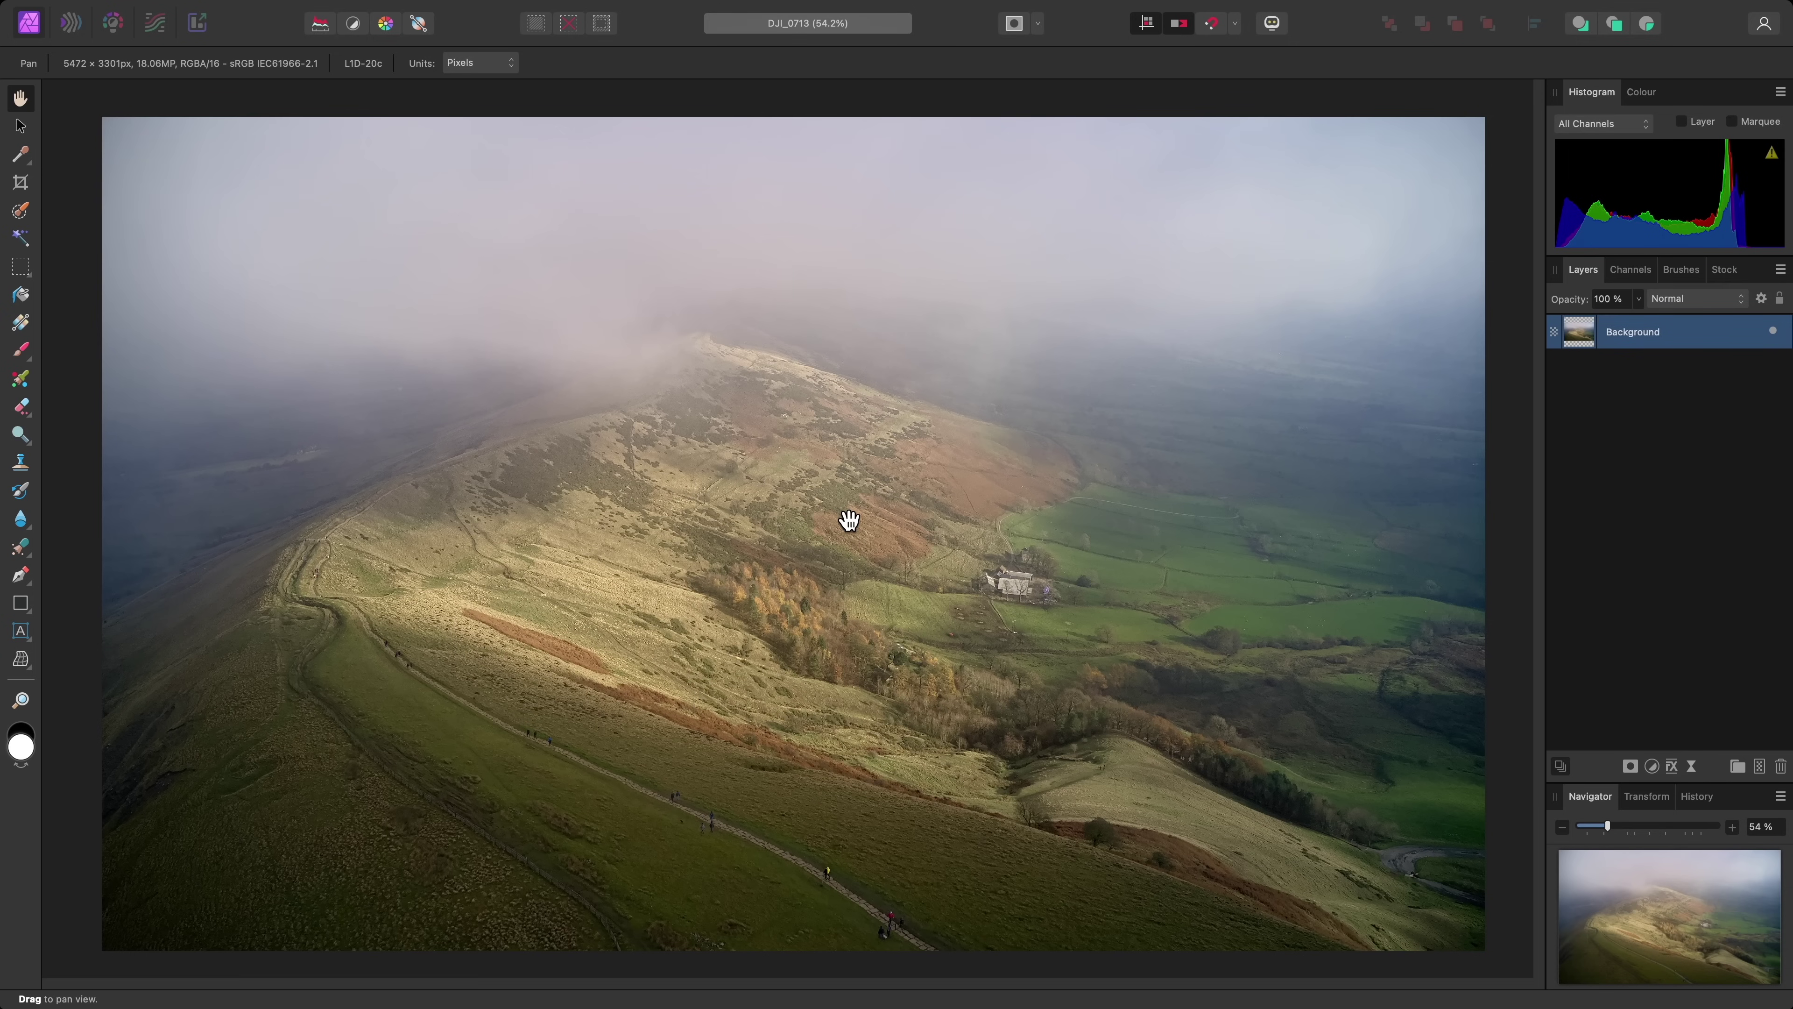
Browse the Layer menu and the adjustment list without adding anything.
mouse_move(527, 3)
click(396, 11)
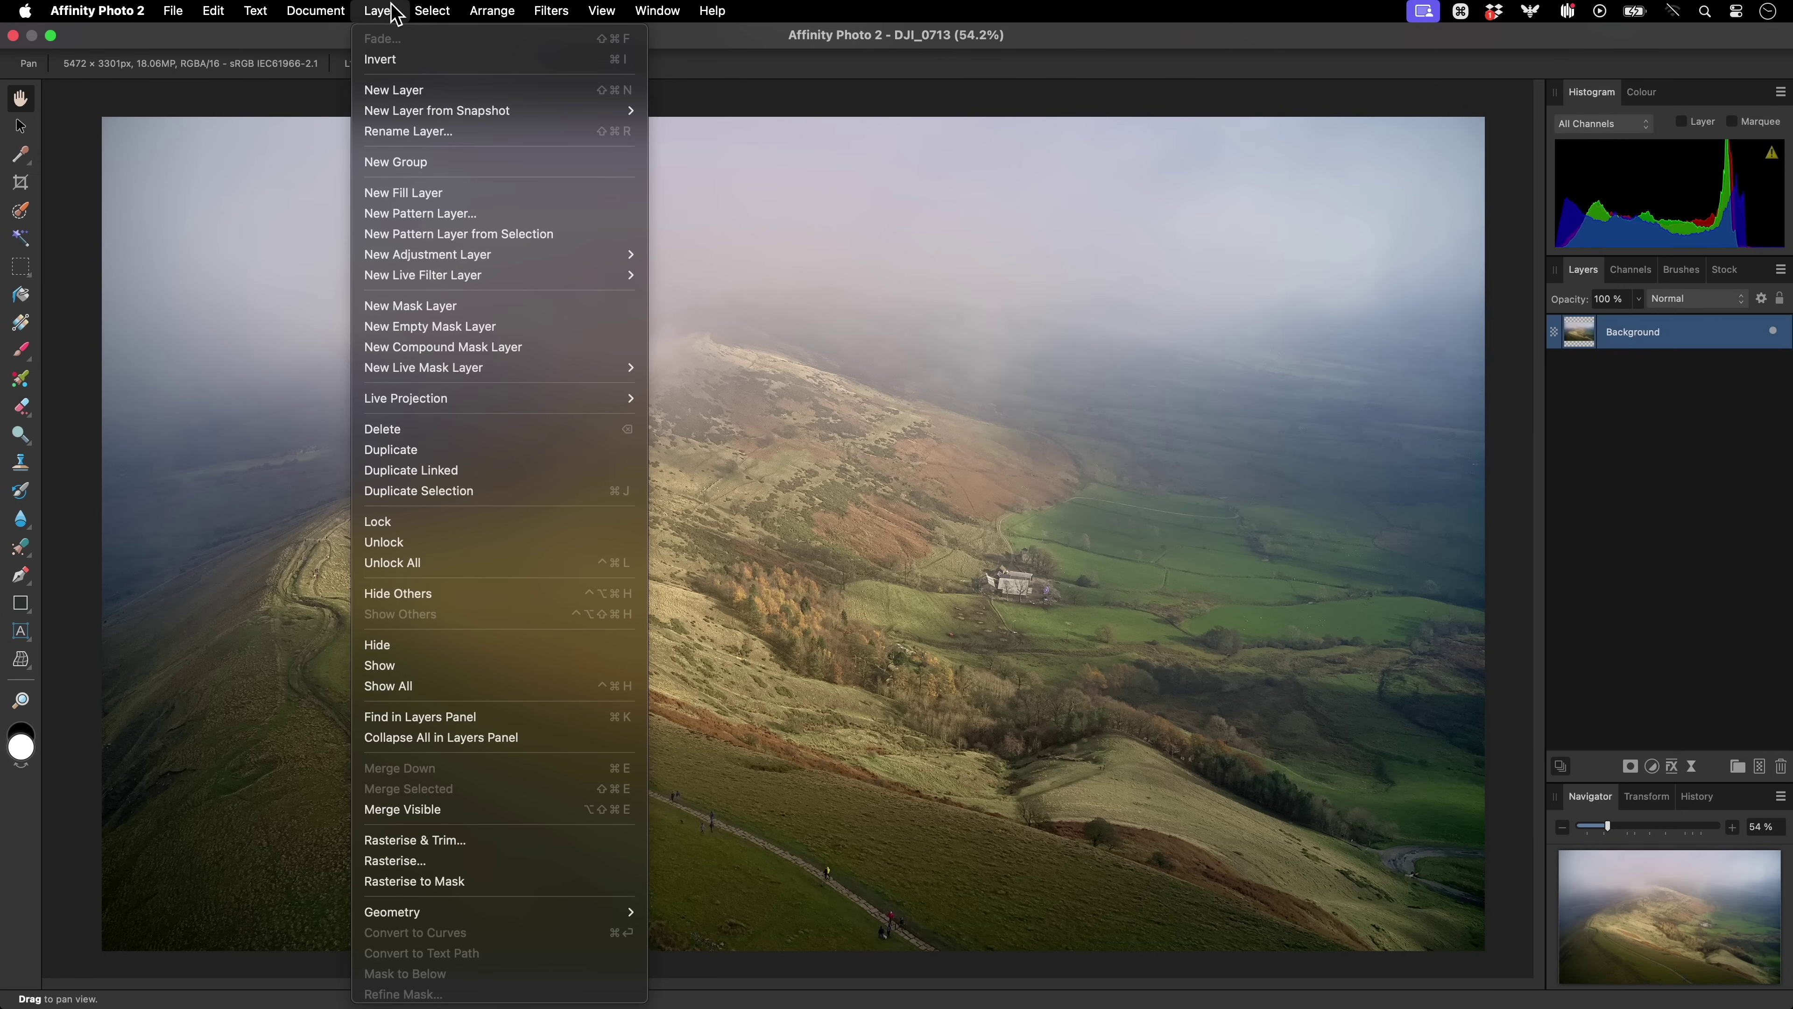
mouse_move(577, 265)
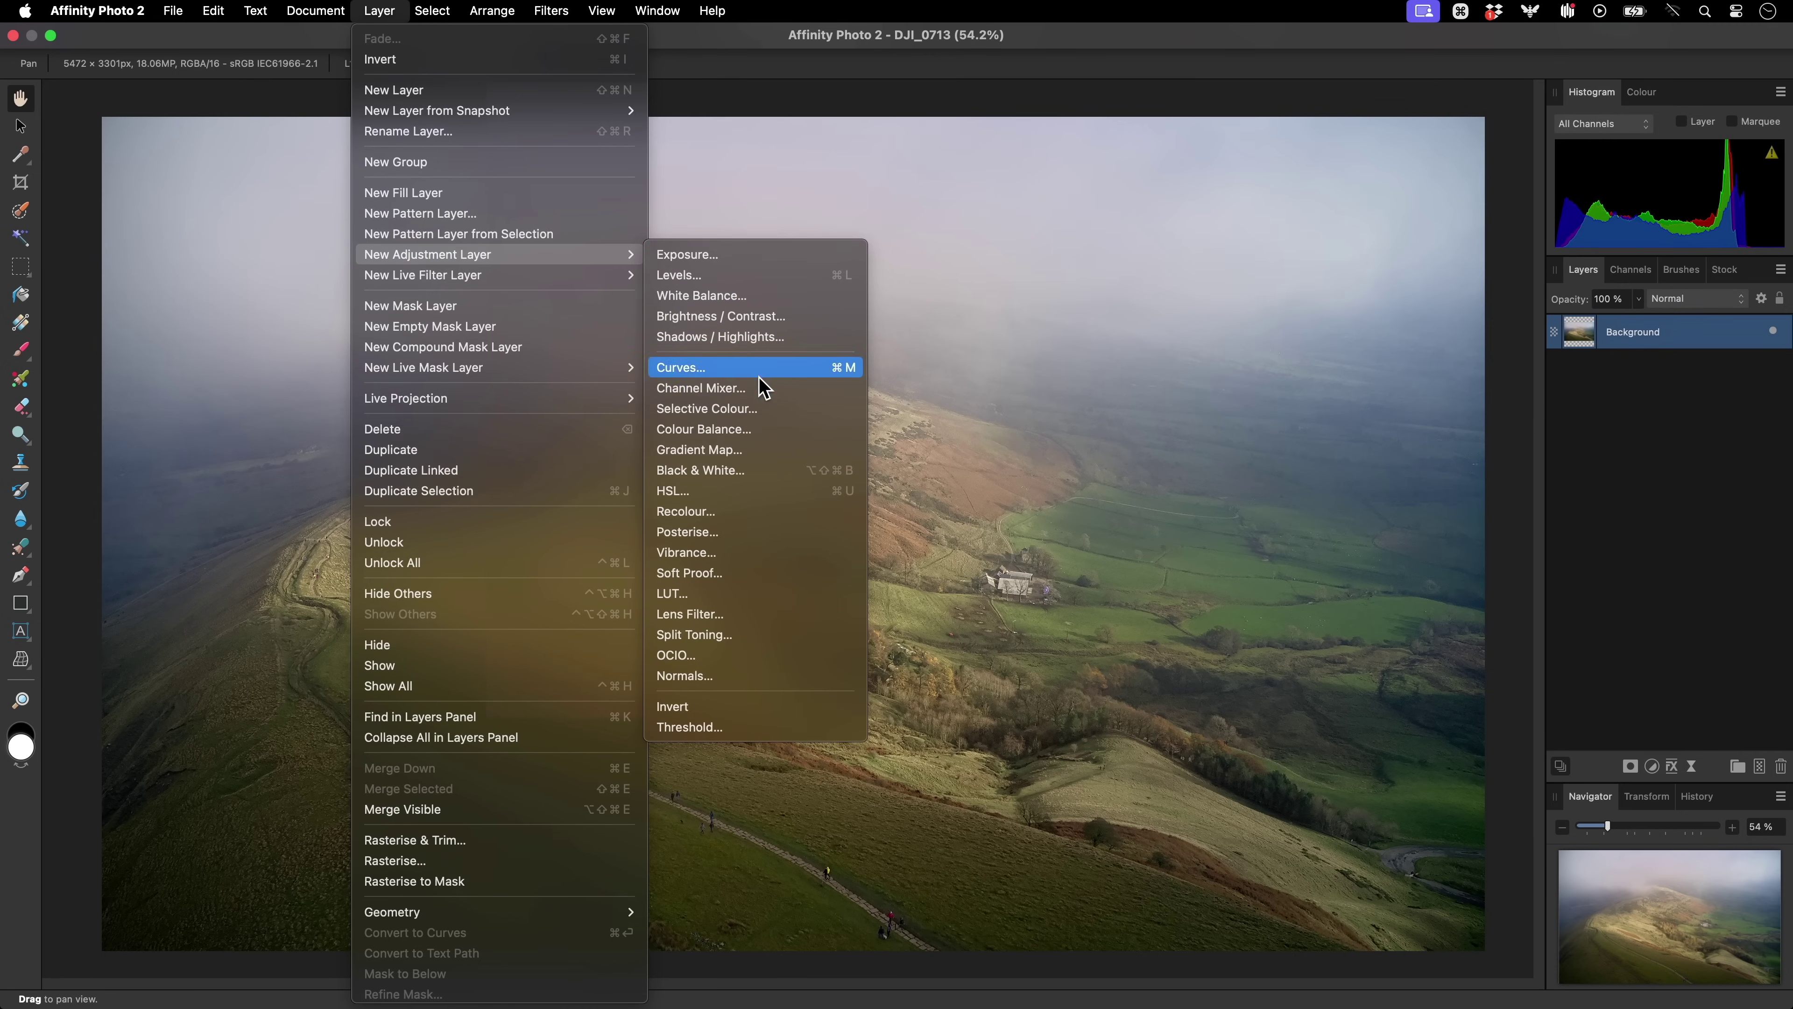
click(1052, 594)
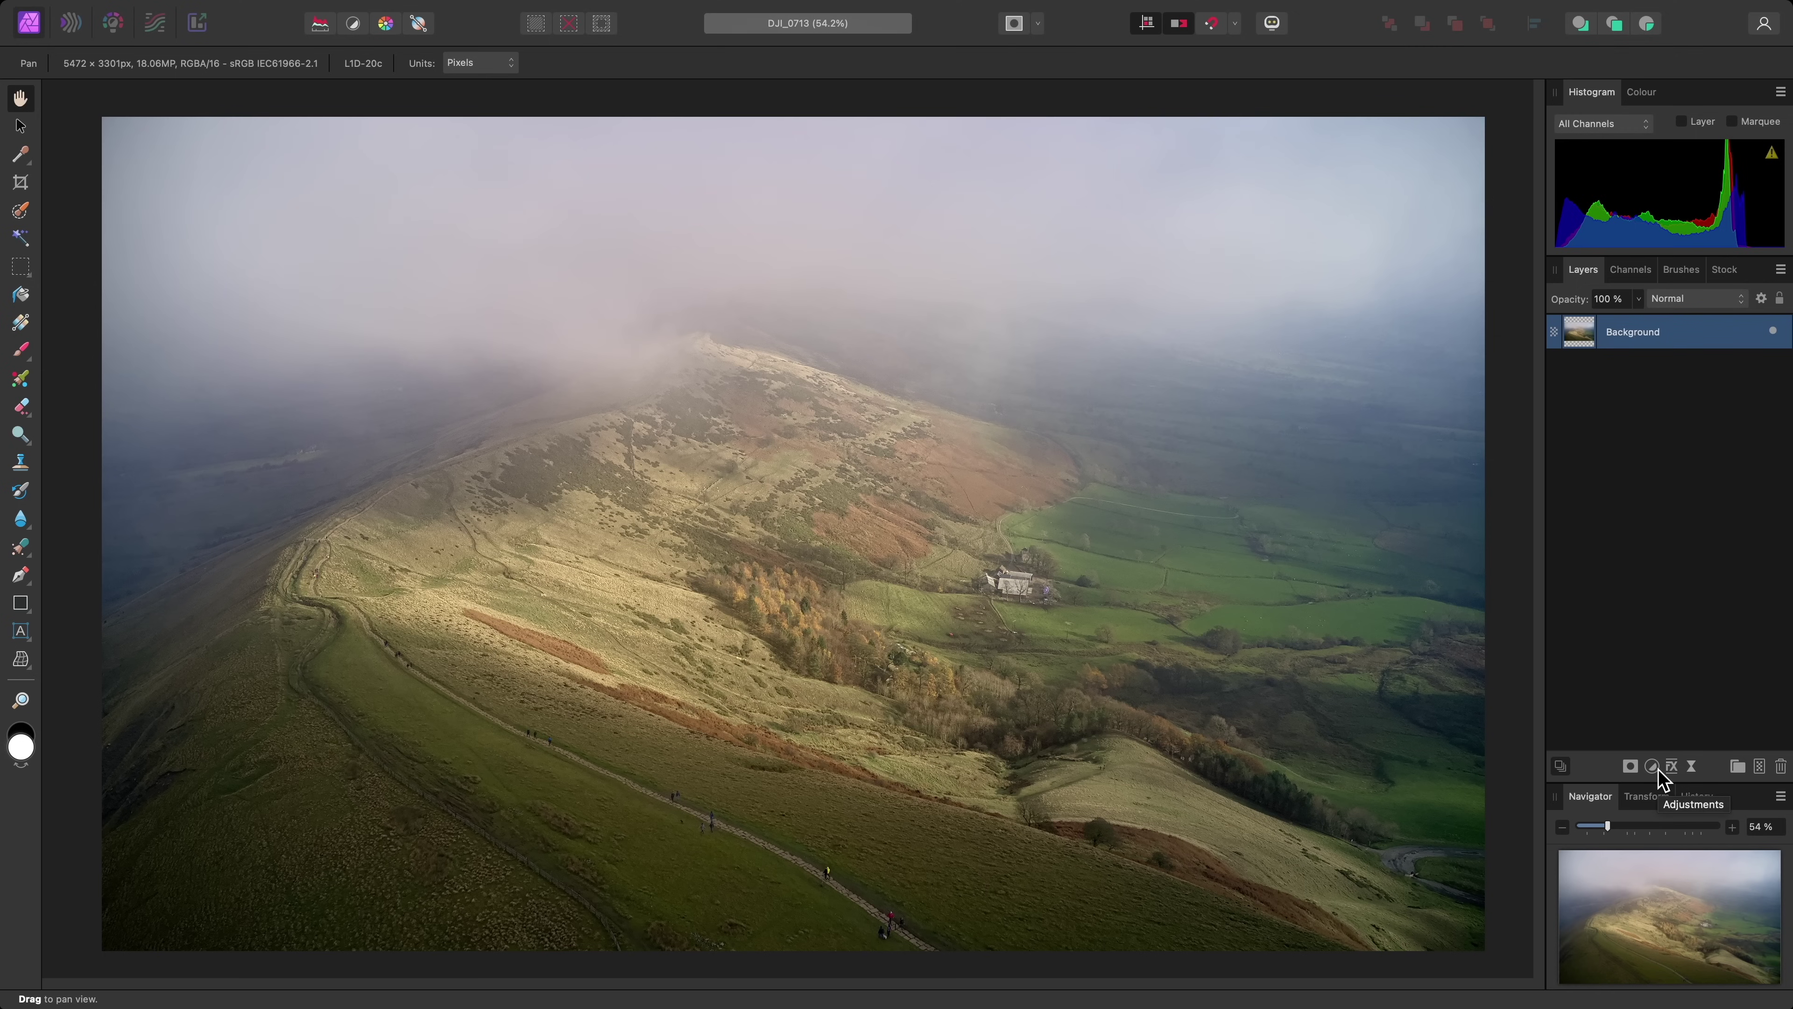
click(1658, 768)
scroll(1662, 1003, down, 3)
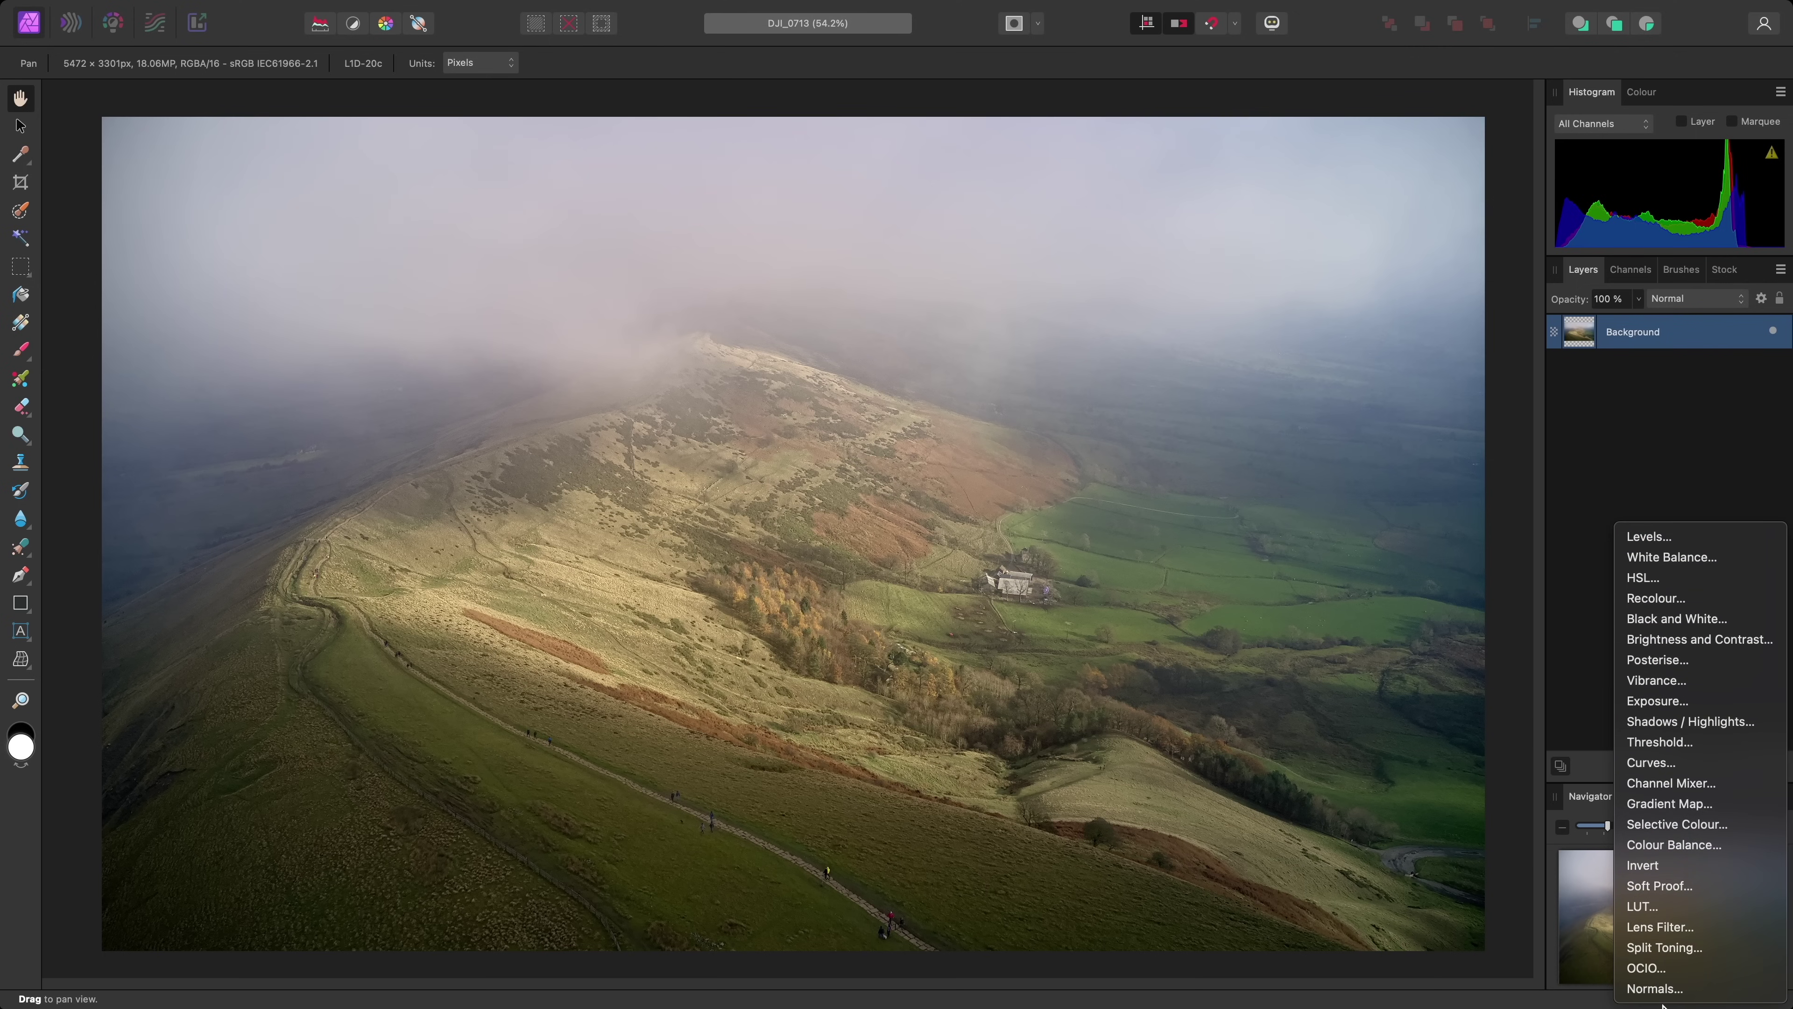
click(1152, 554)
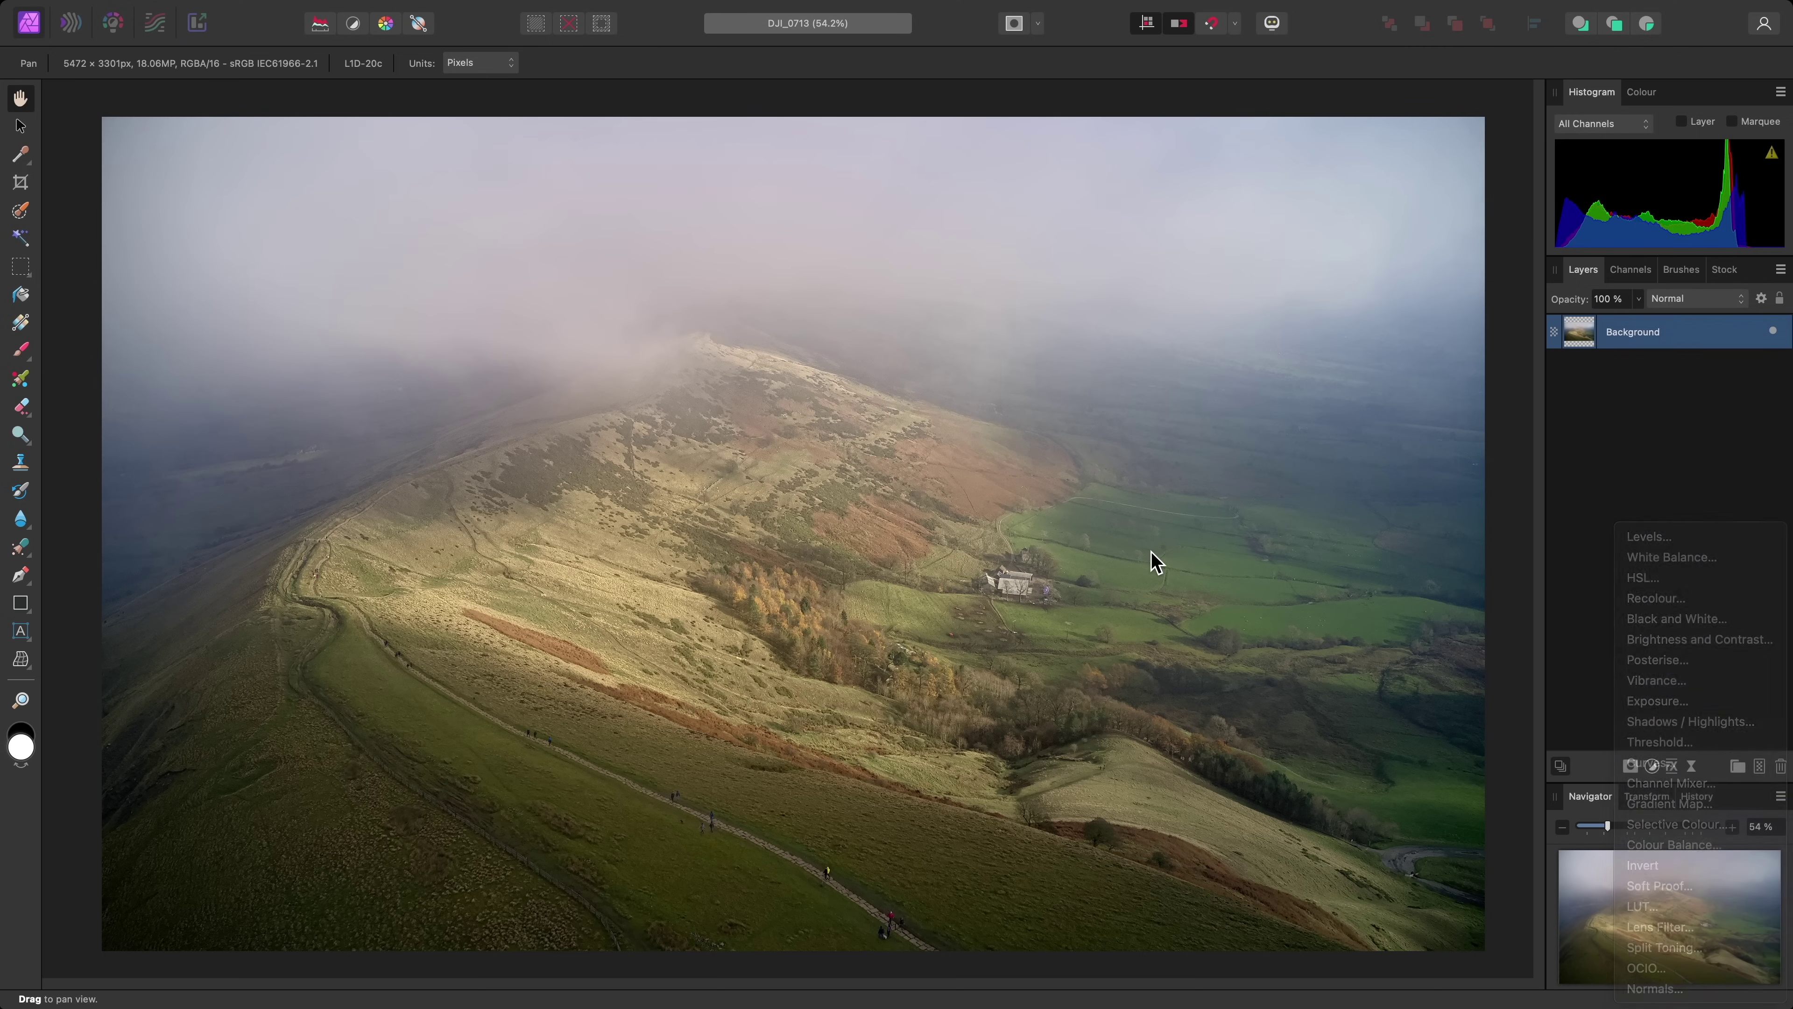
Add a Curves adjustment that darkens the shadows and brightens the highlights.
key(super+m)
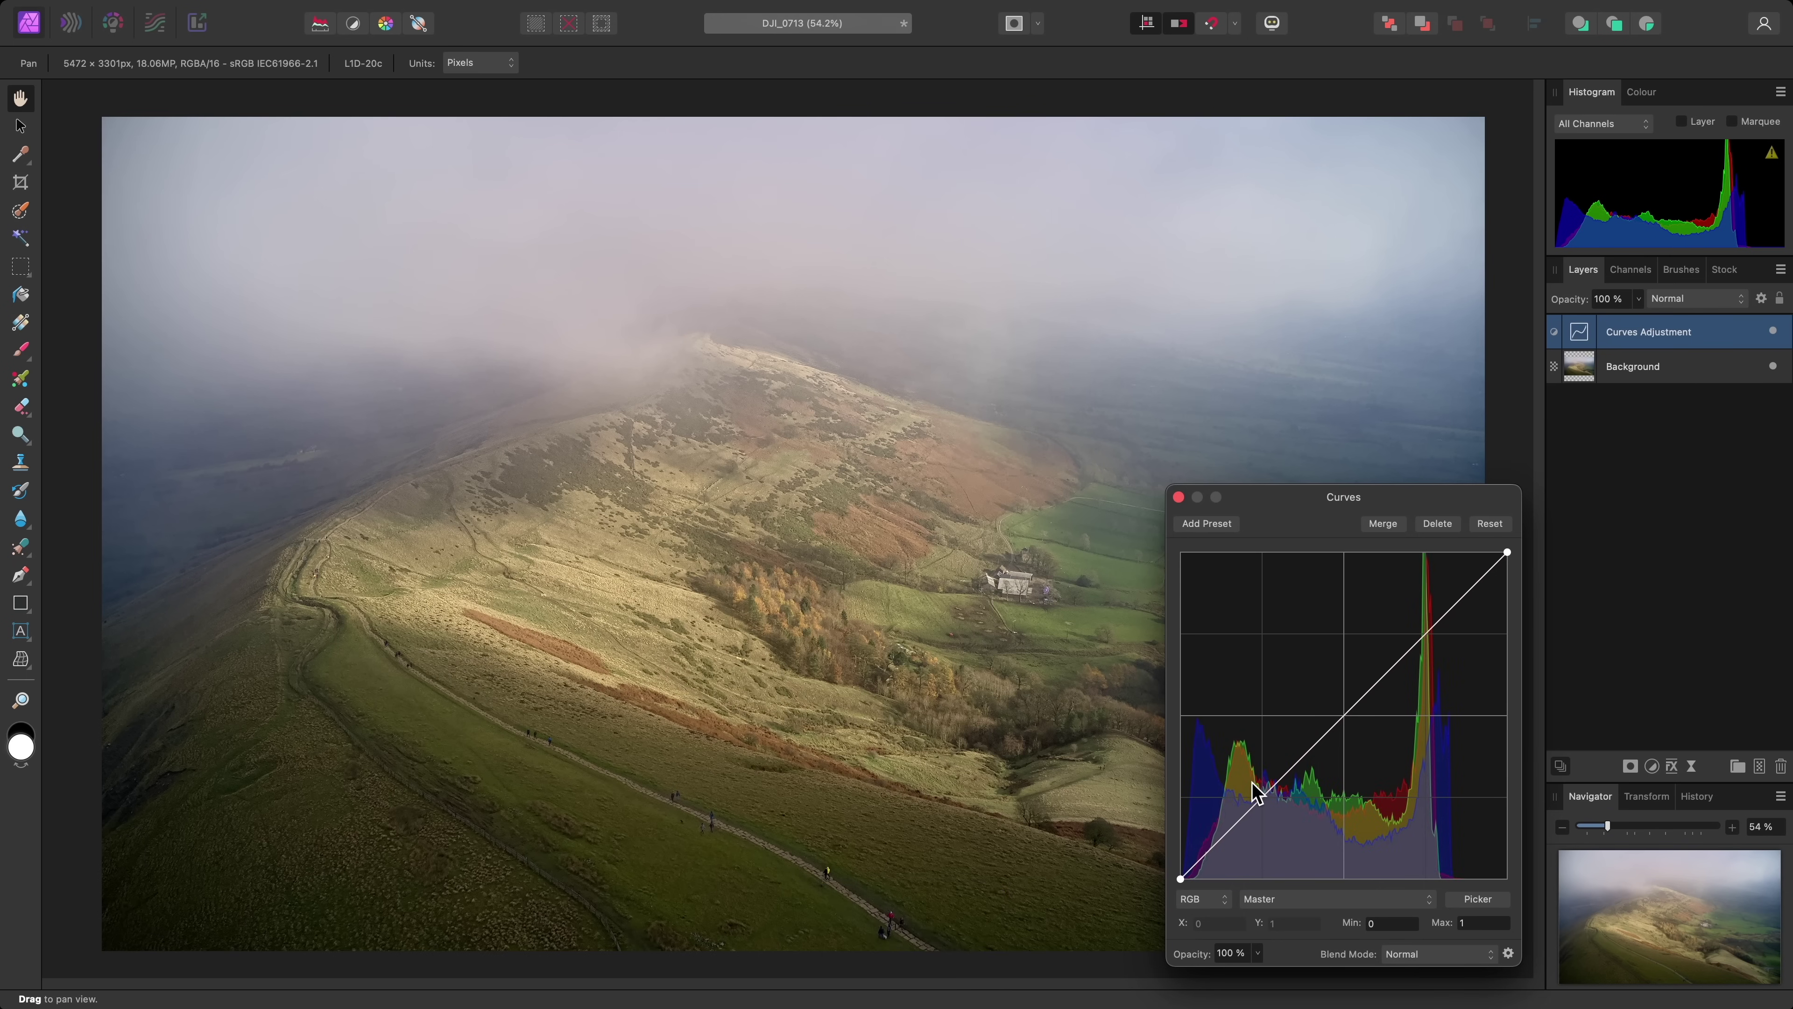
drag(1257, 794, 1260, 828)
drag(1383, 693, 1423, 592)
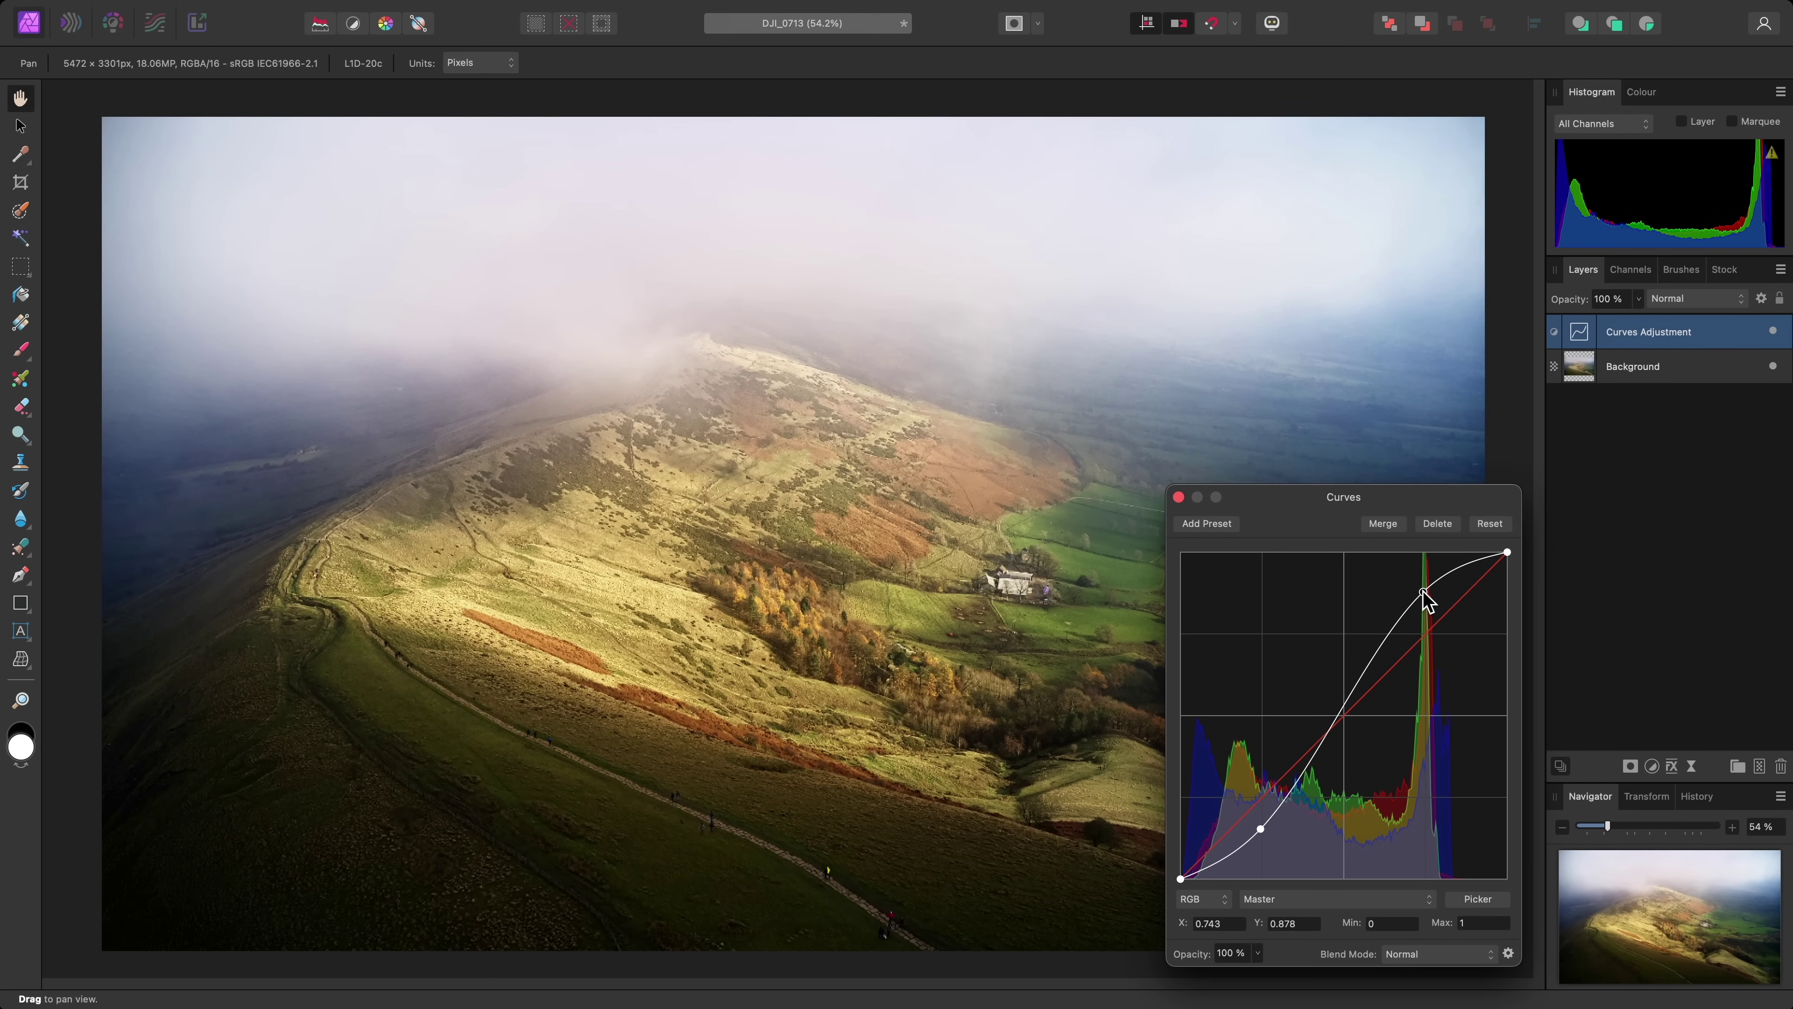
click(1178, 498)
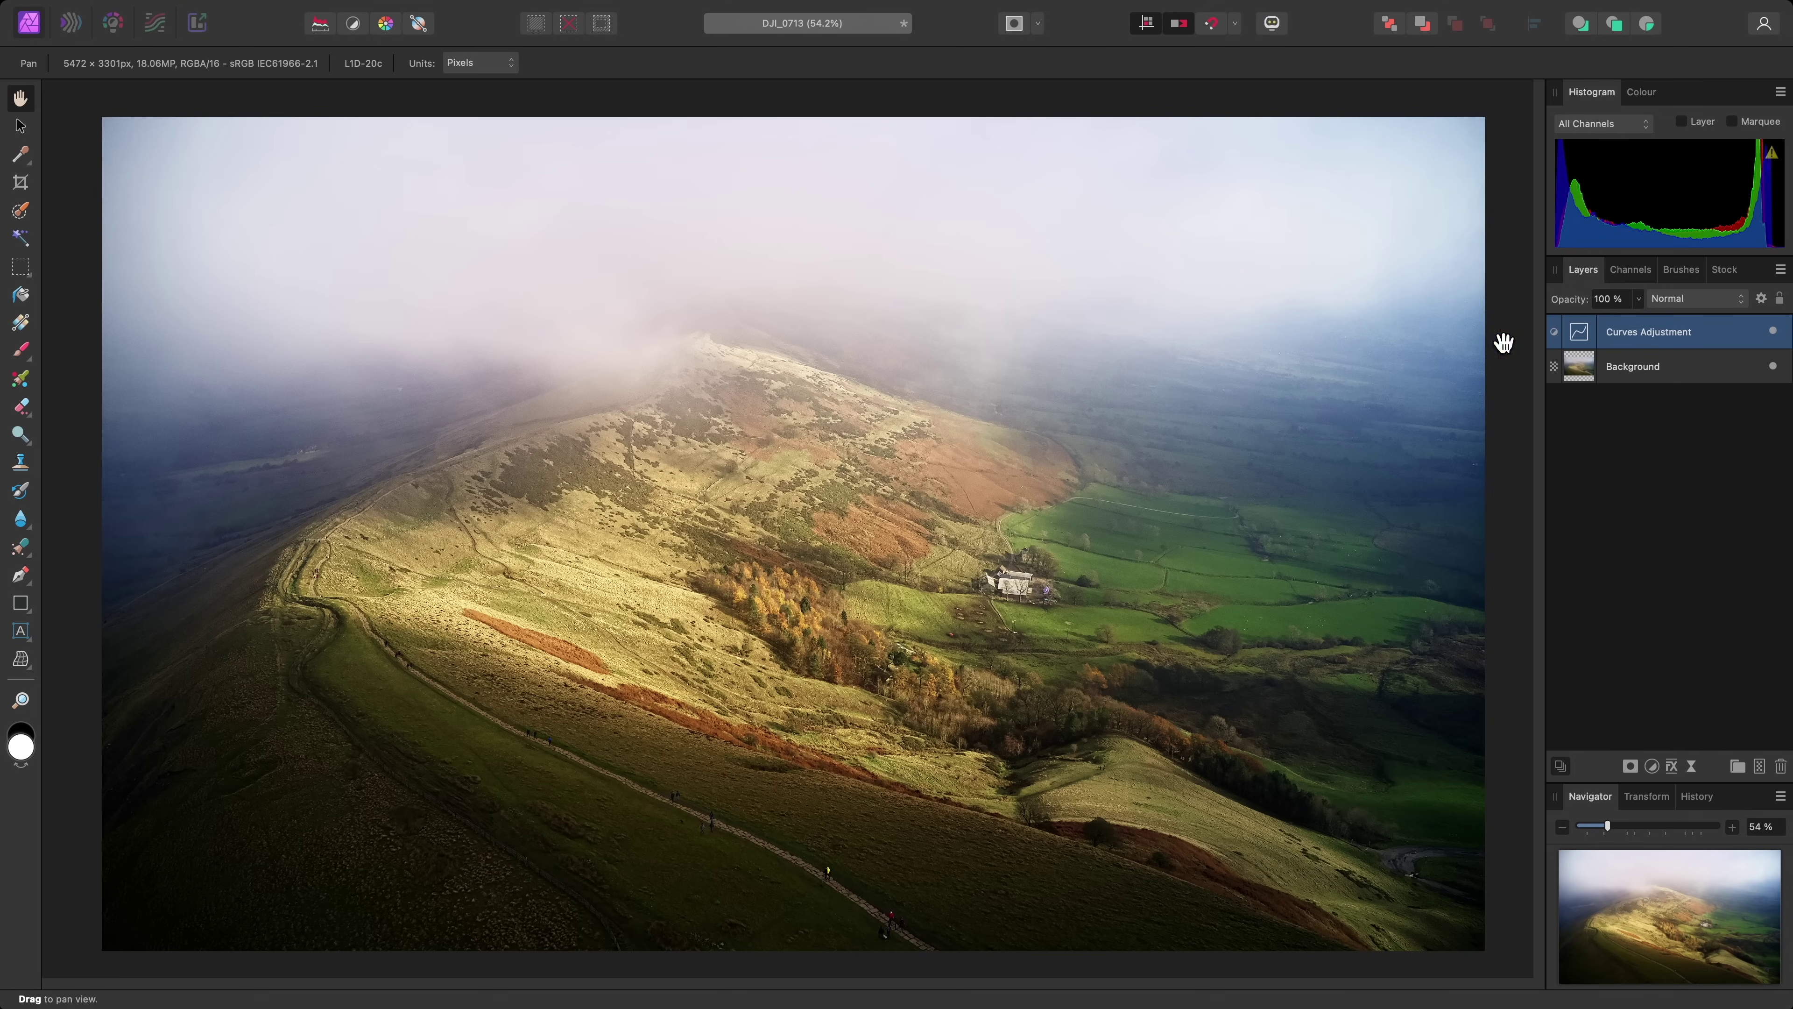
Set the Curves layer to 58% opacity and add a Black & White adjustment layer.
click(1638, 299)
drag(1525, 319, 1645, 320)
key(3)
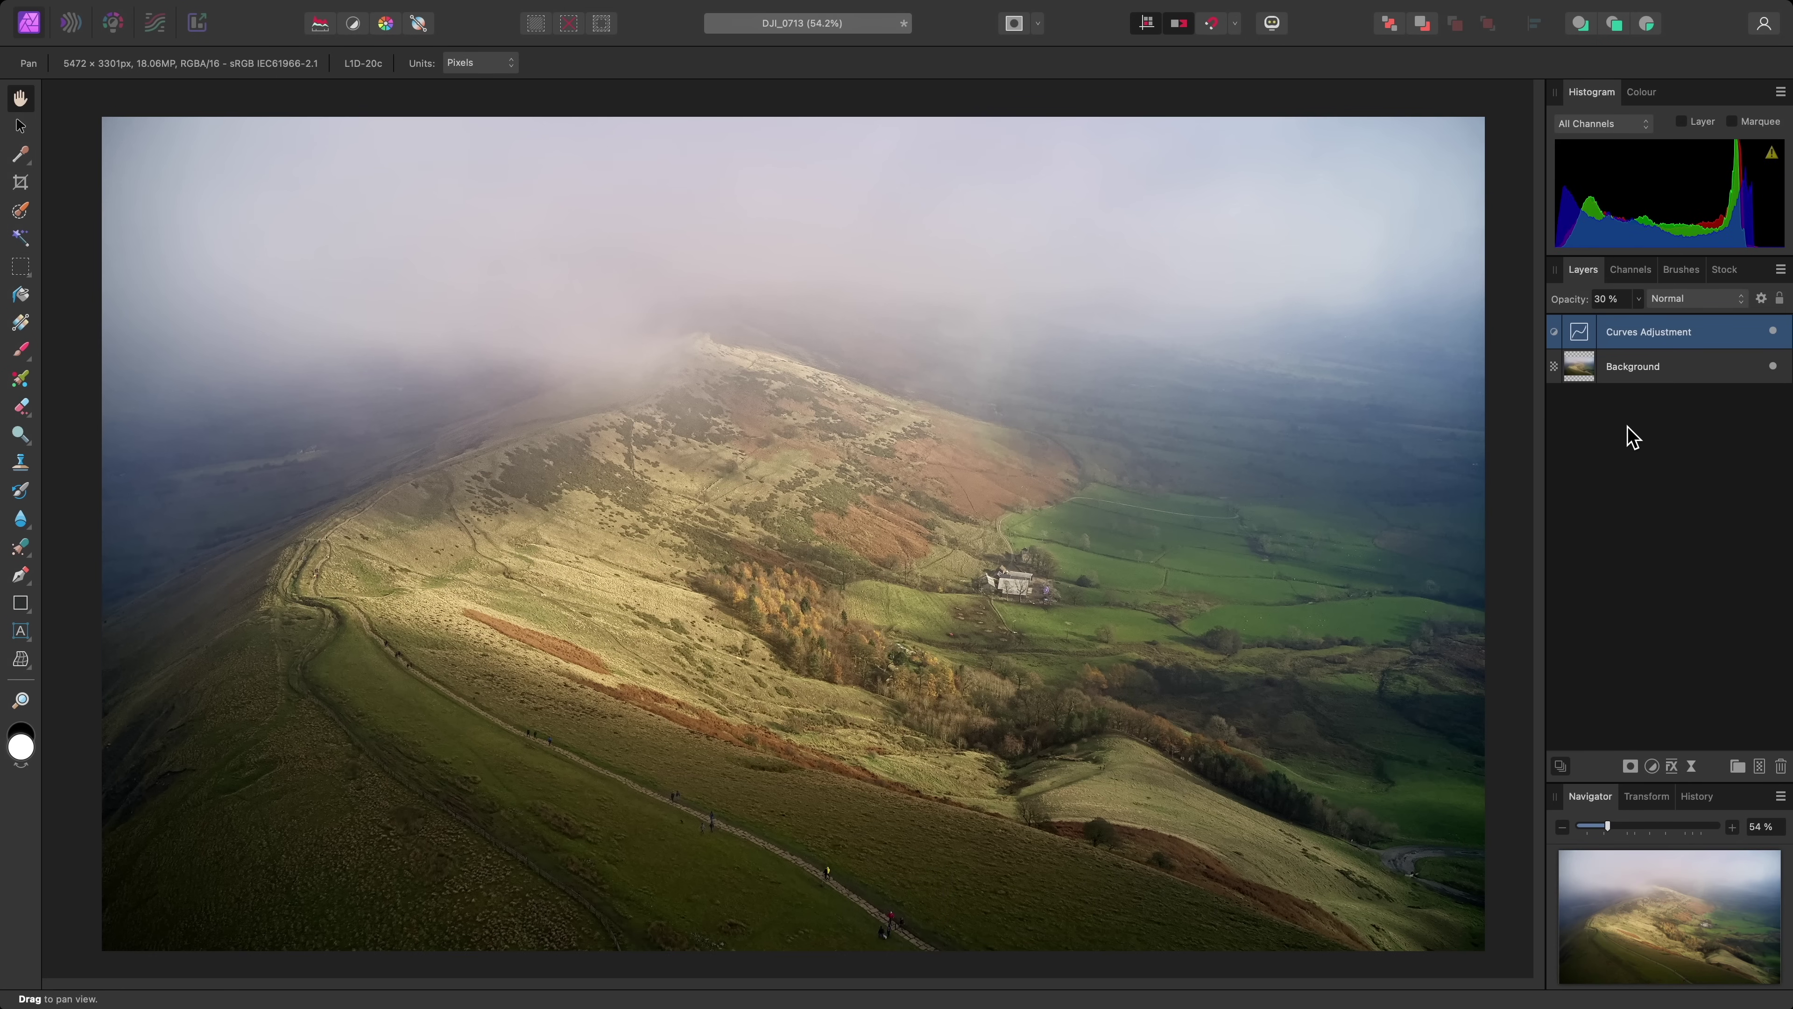
key(5)
key(8)
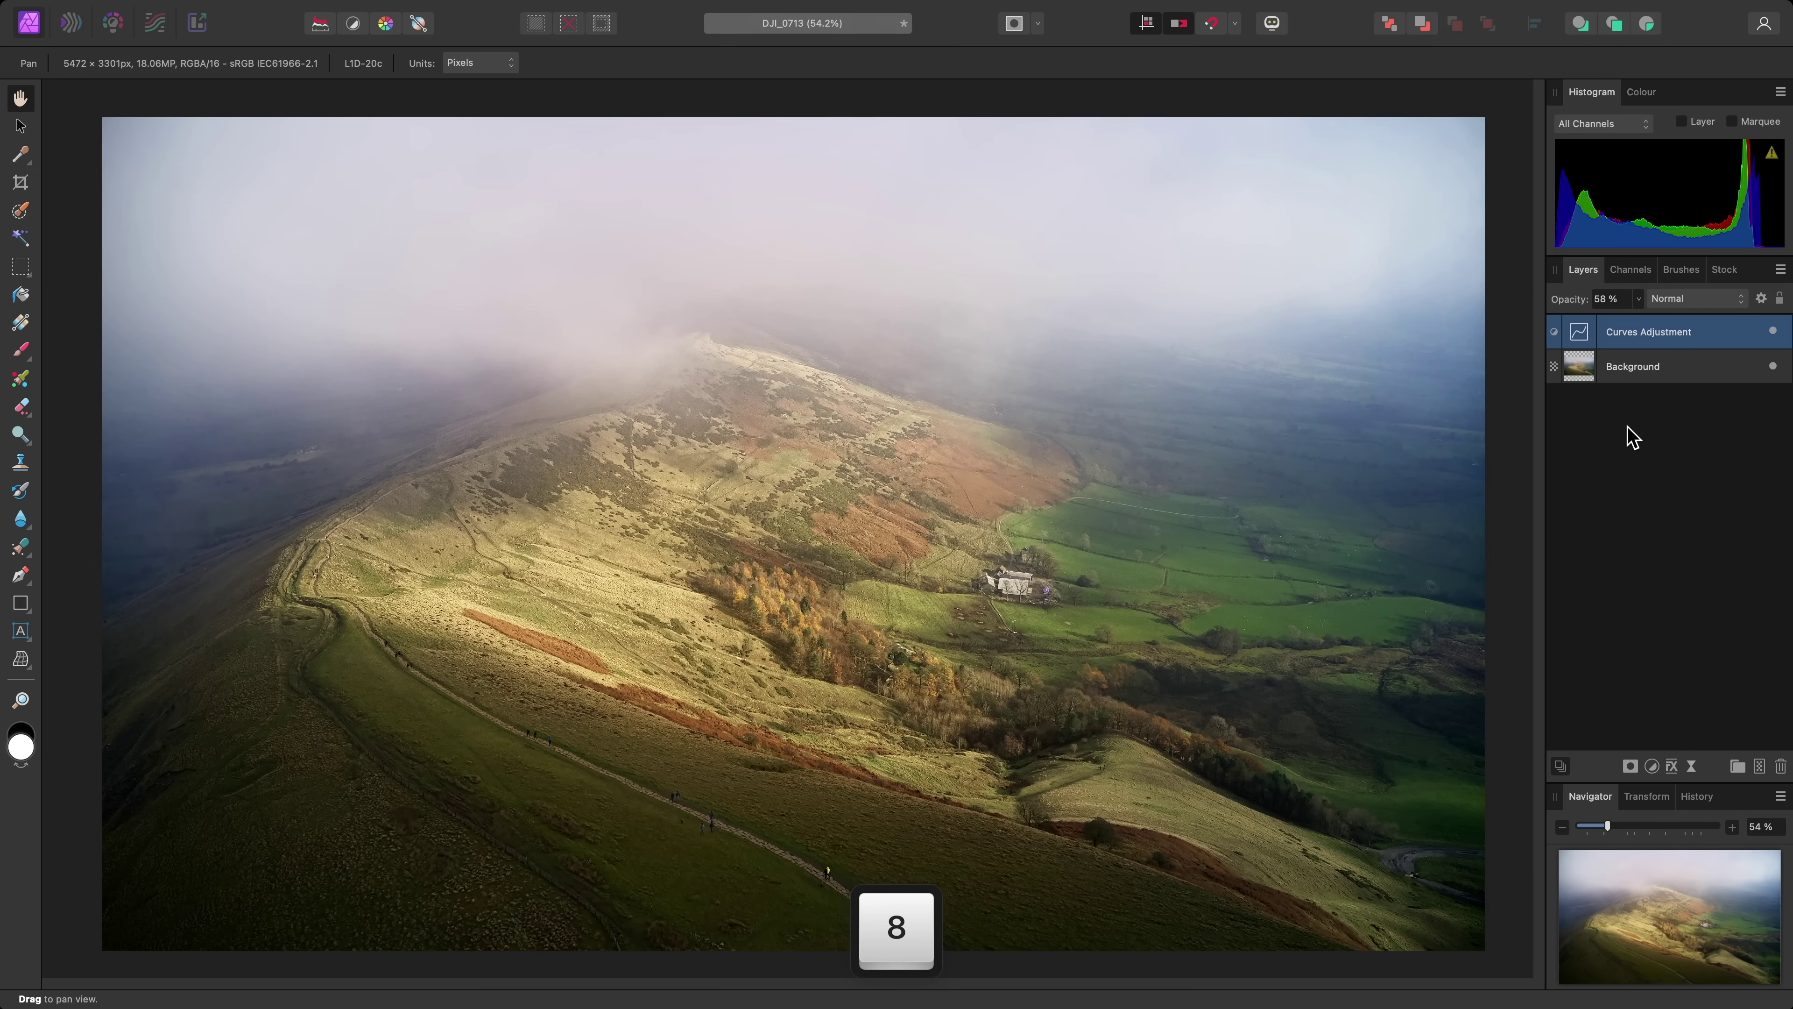
key(shift+alt+super+b)
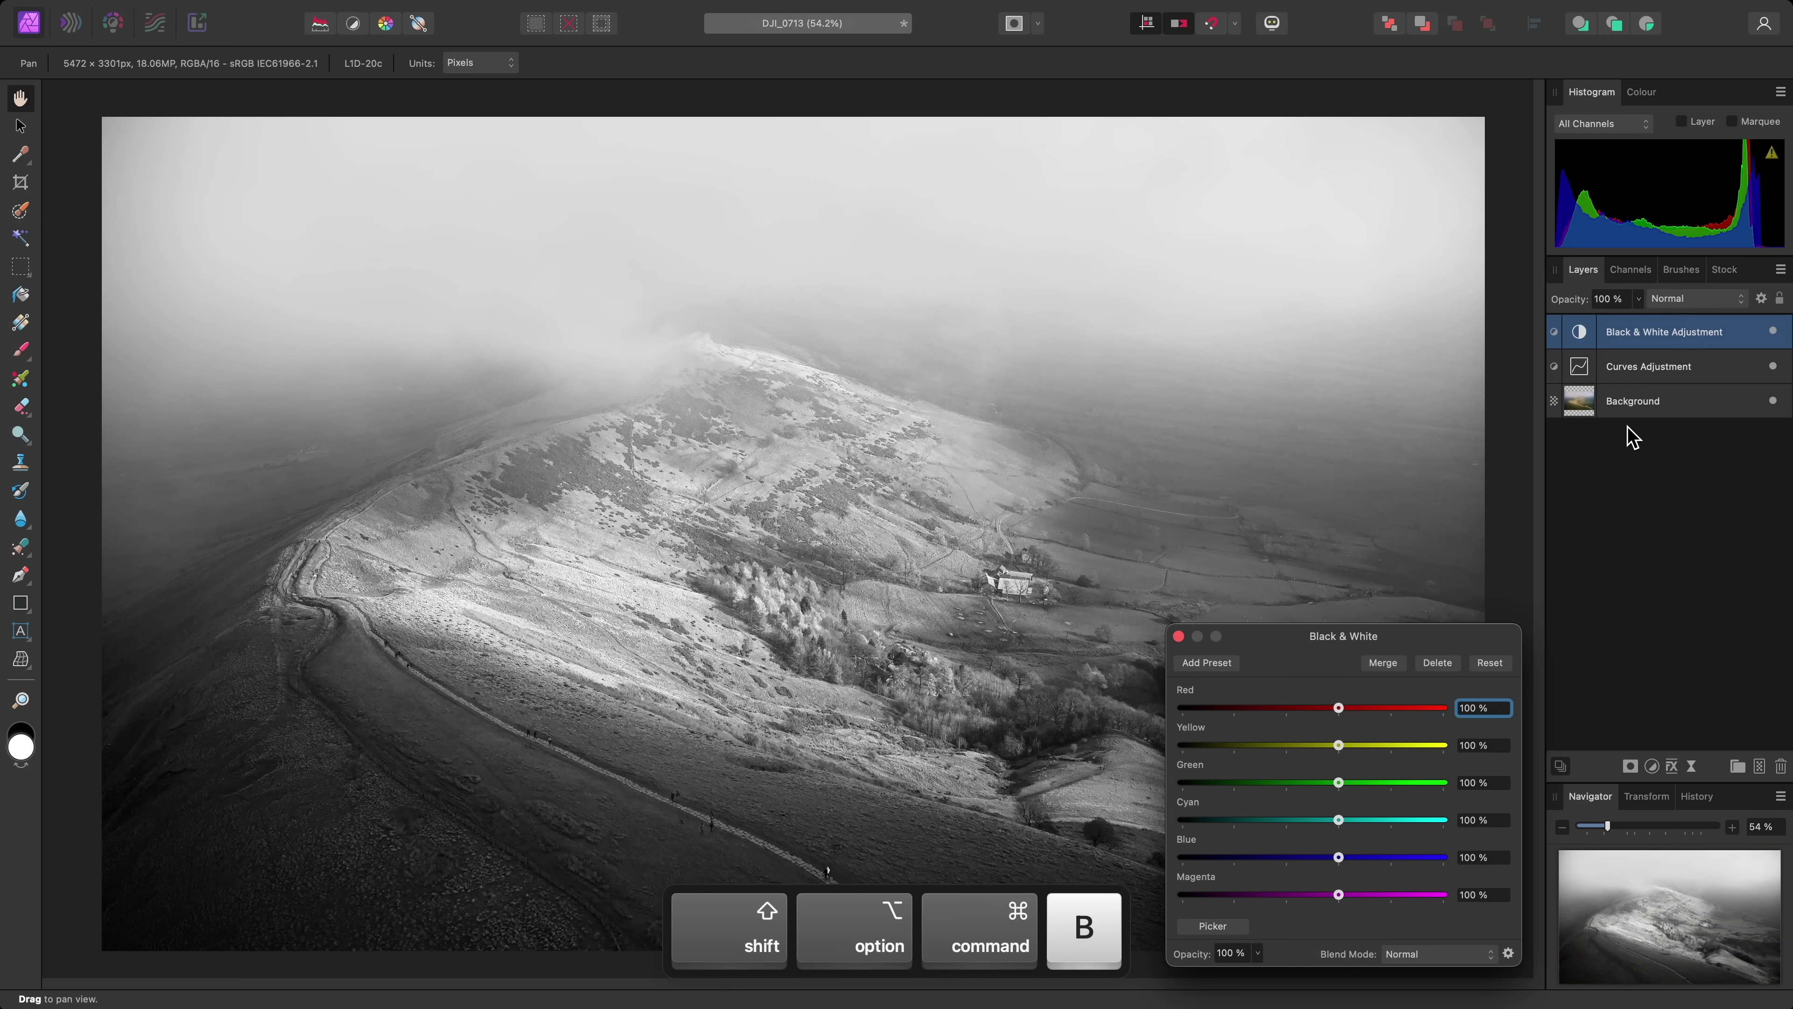
Set the Black & White blend mode to Luminosity and lower the reds, cyan and blue.
click(1474, 958)
click(1444, 832)
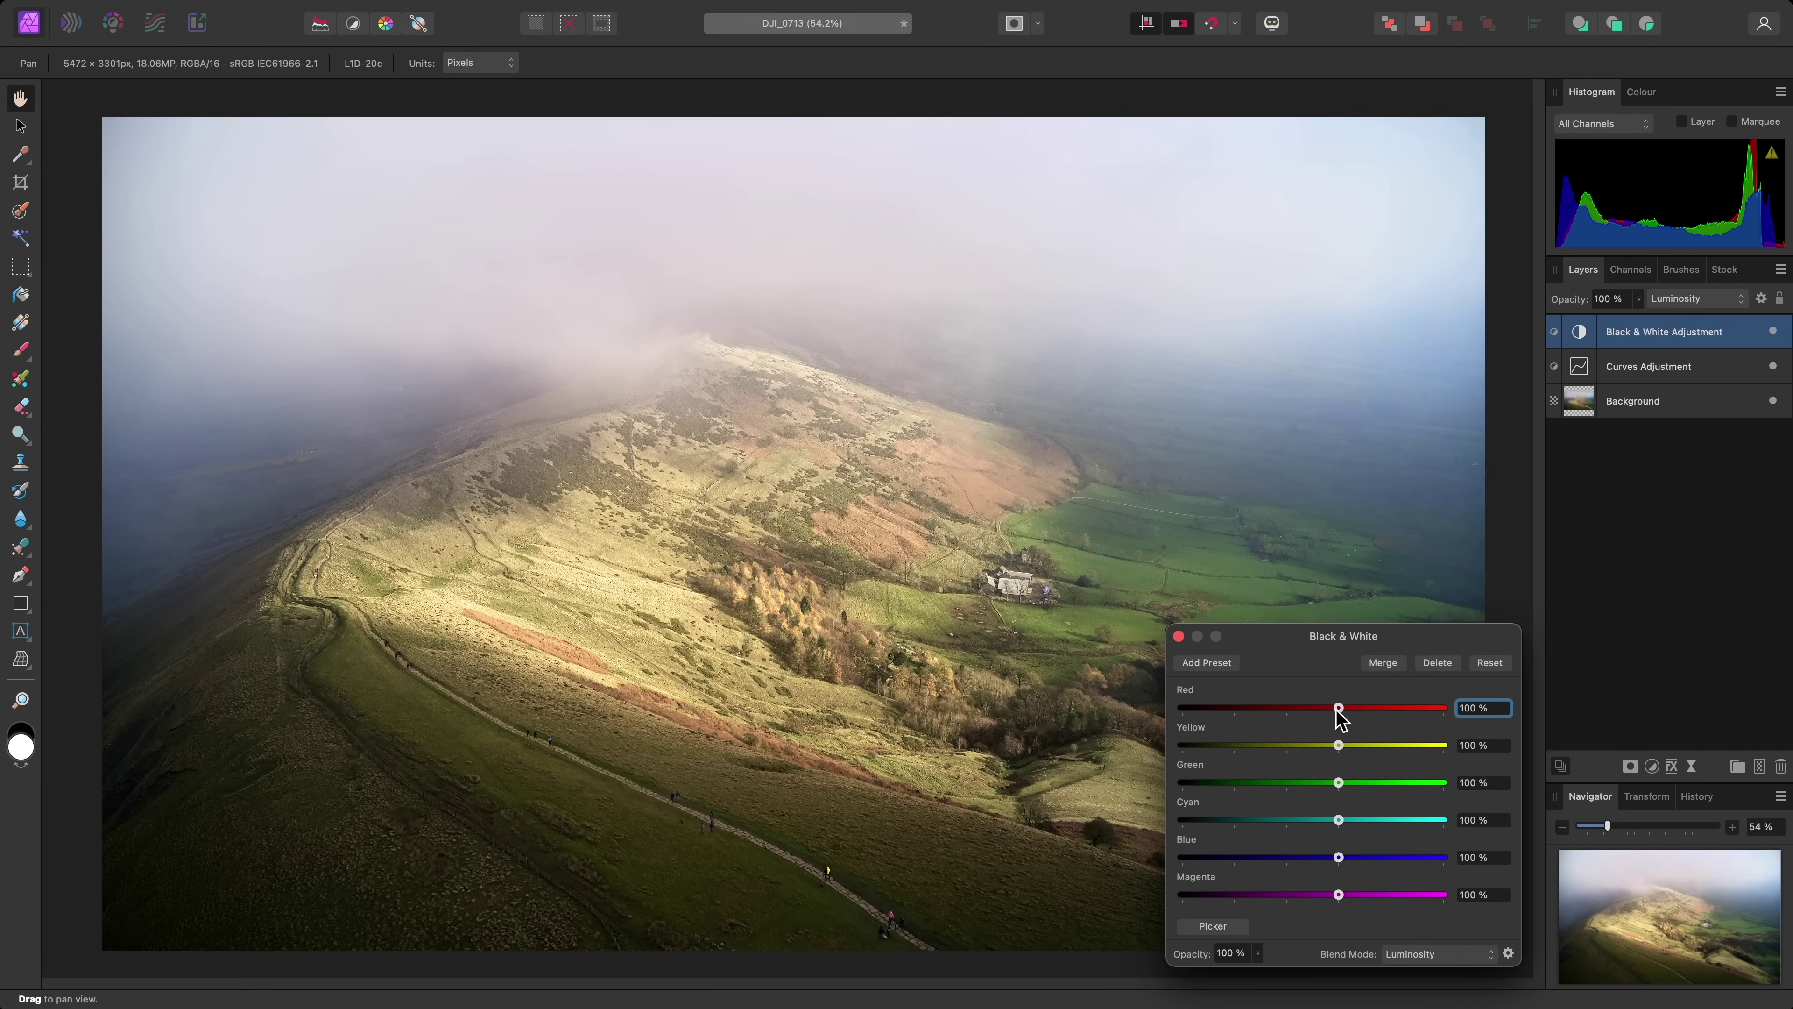
drag(1337, 709, 1275, 708)
drag(1338, 819, 1266, 858)
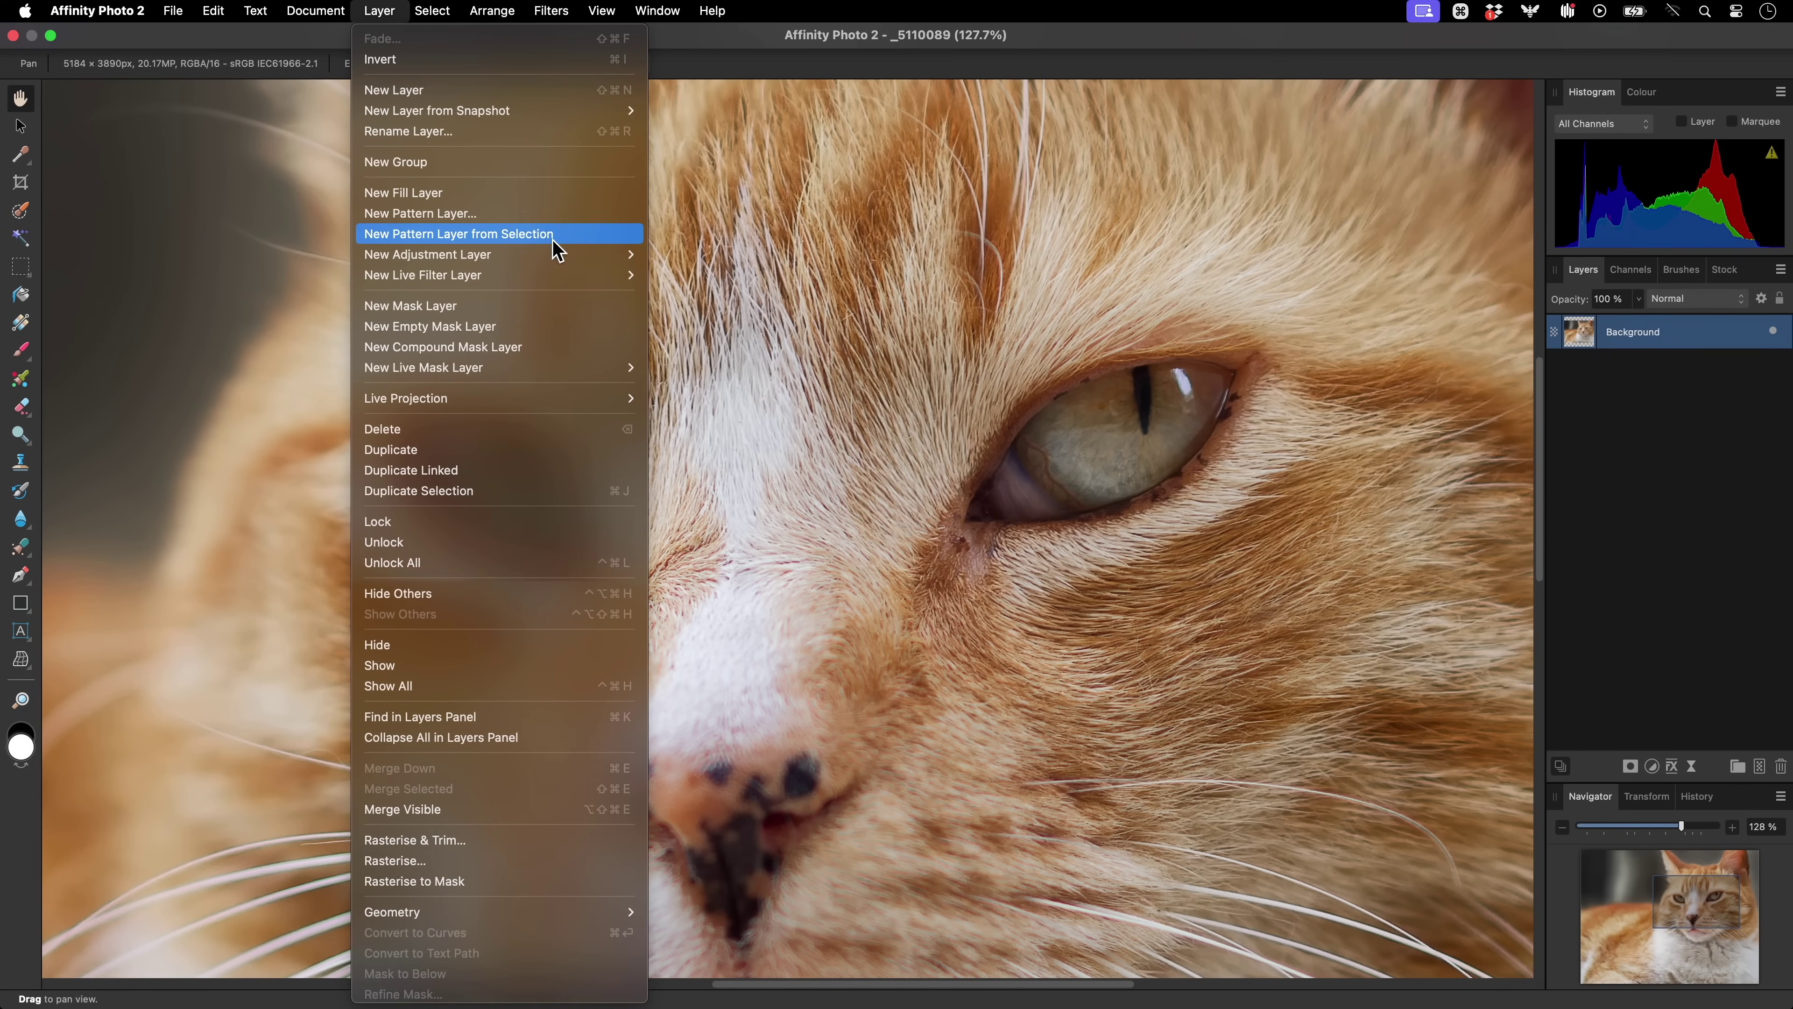
Add a Brightness / Contrast adjustment layer with raised brightness.
mouse_move(565, 256)
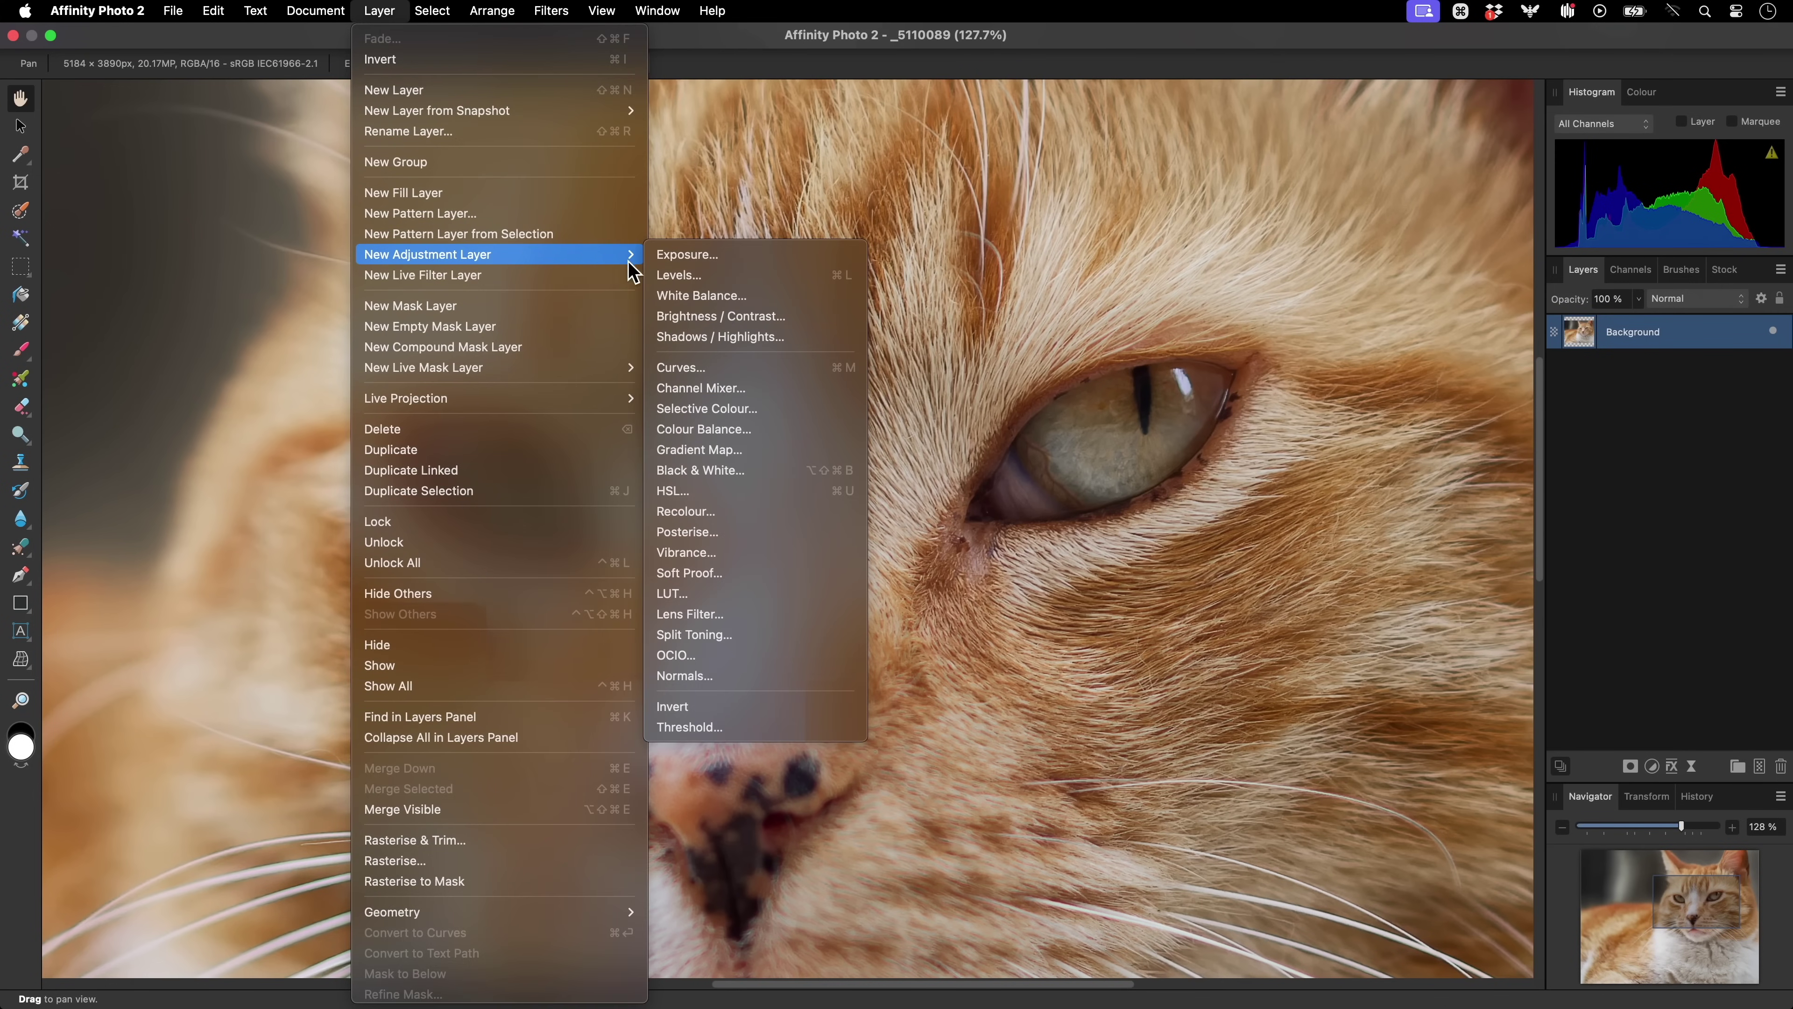
click(805, 317)
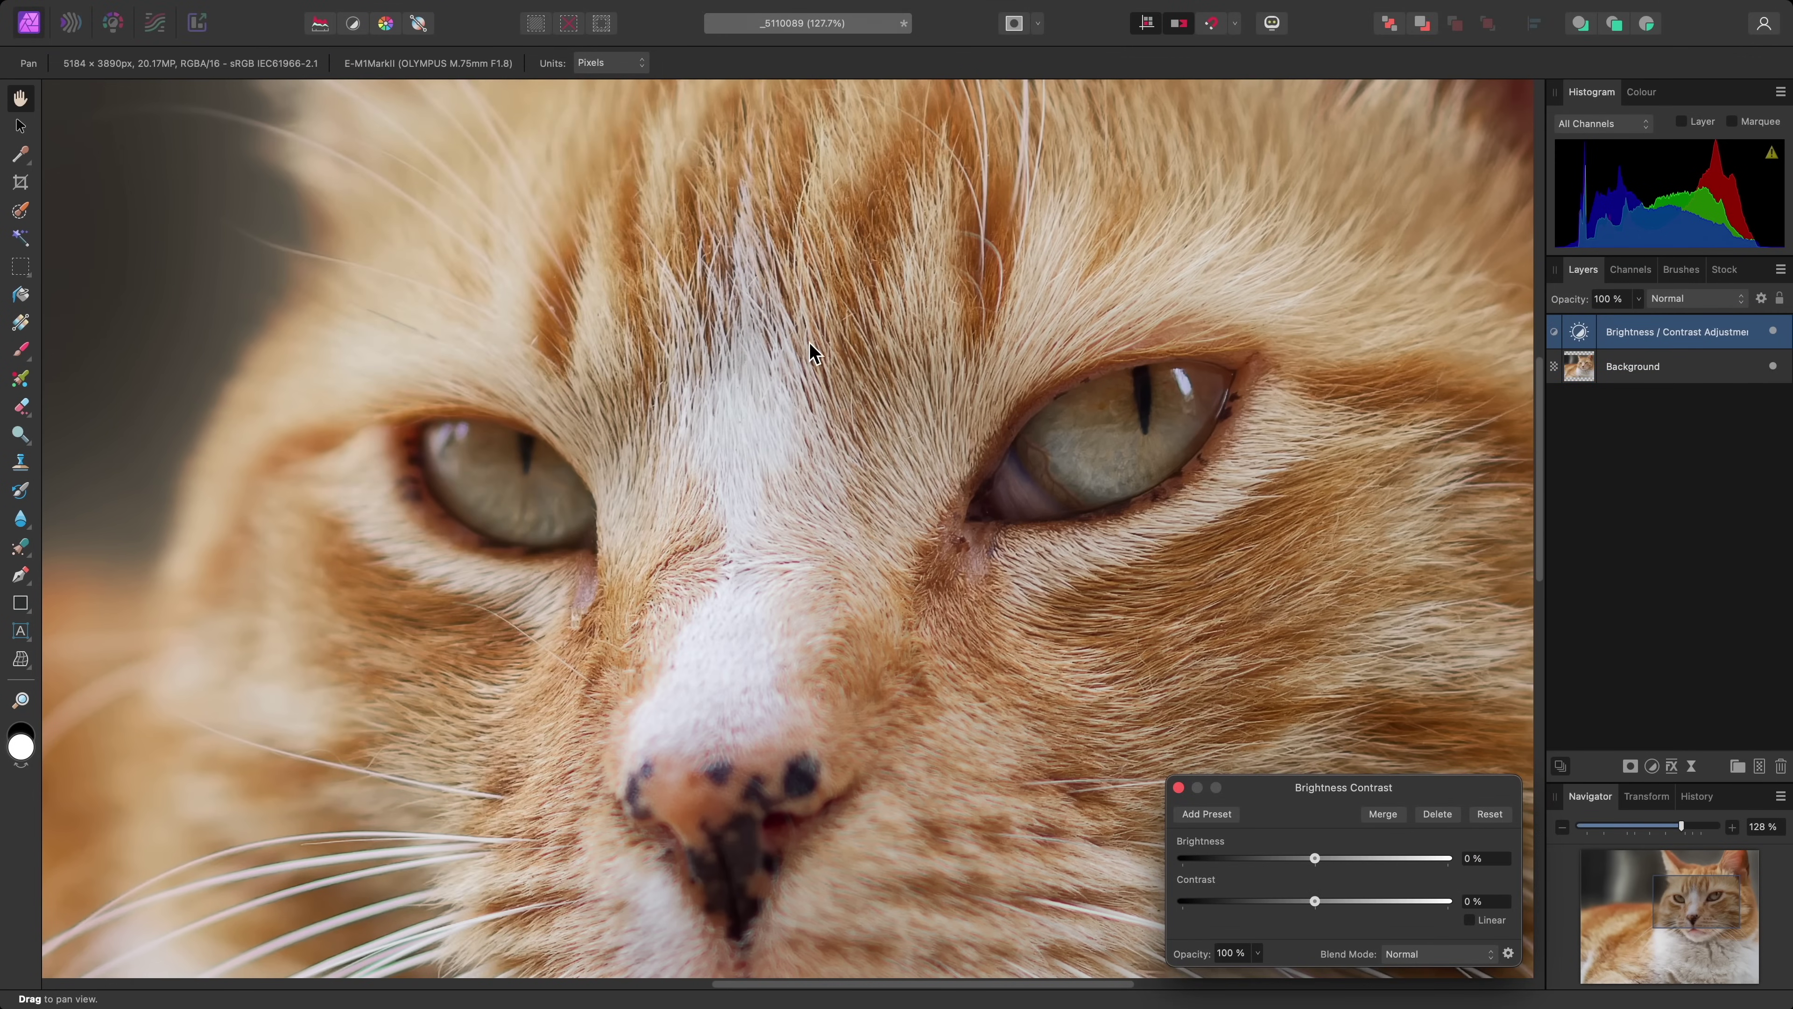
drag(1318, 857, 1354, 907)
click(1179, 788)
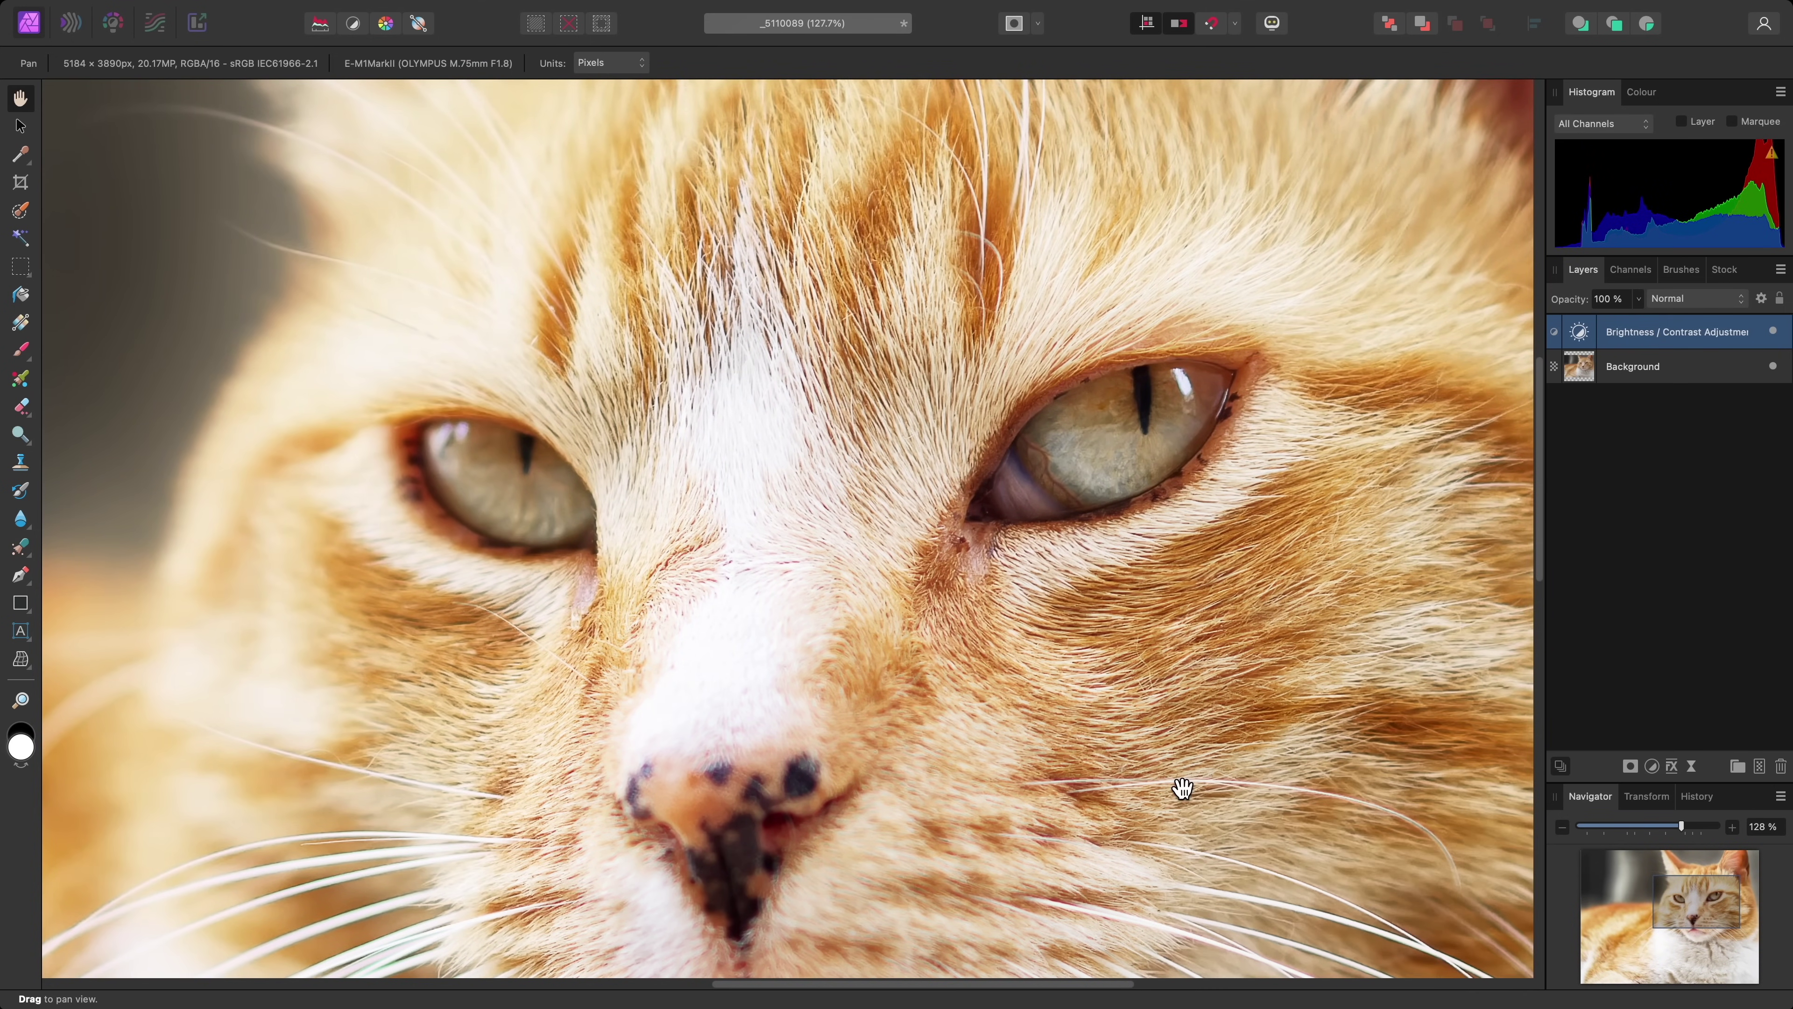
Invert the adjustment's mask with Cmd+I to hide the brightening.
click(390, 11)
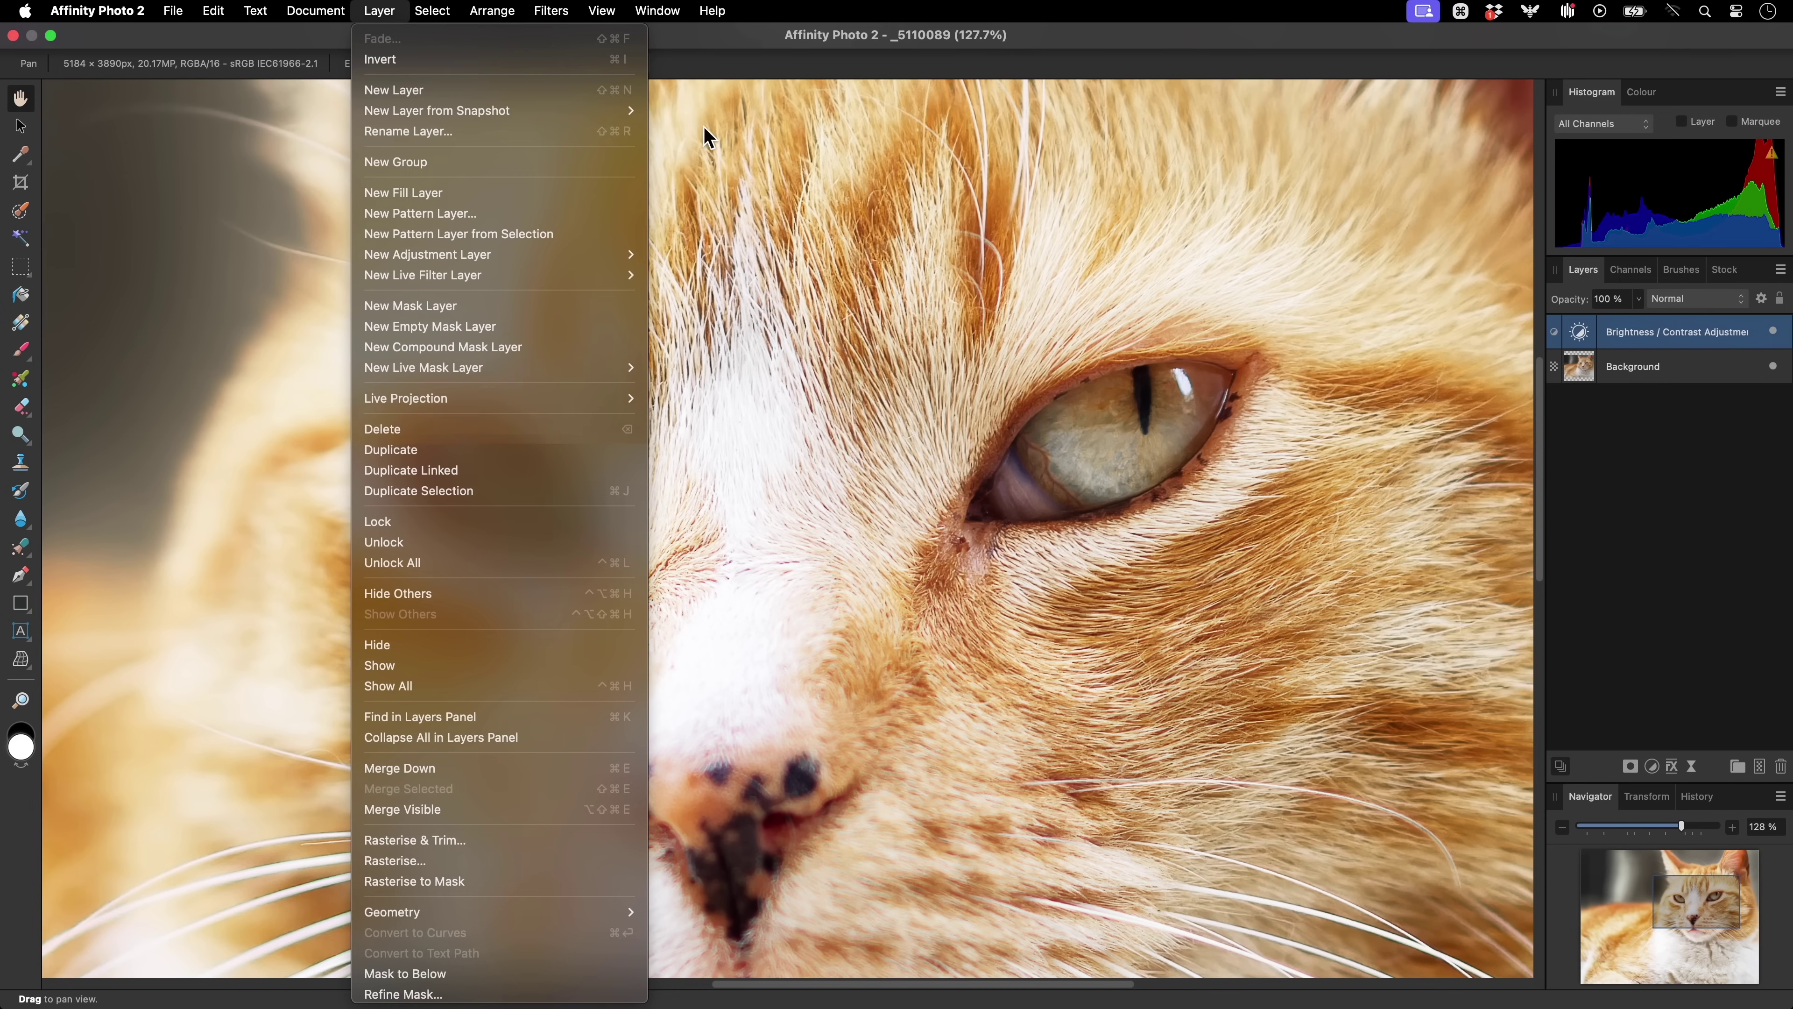
click(892, 461)
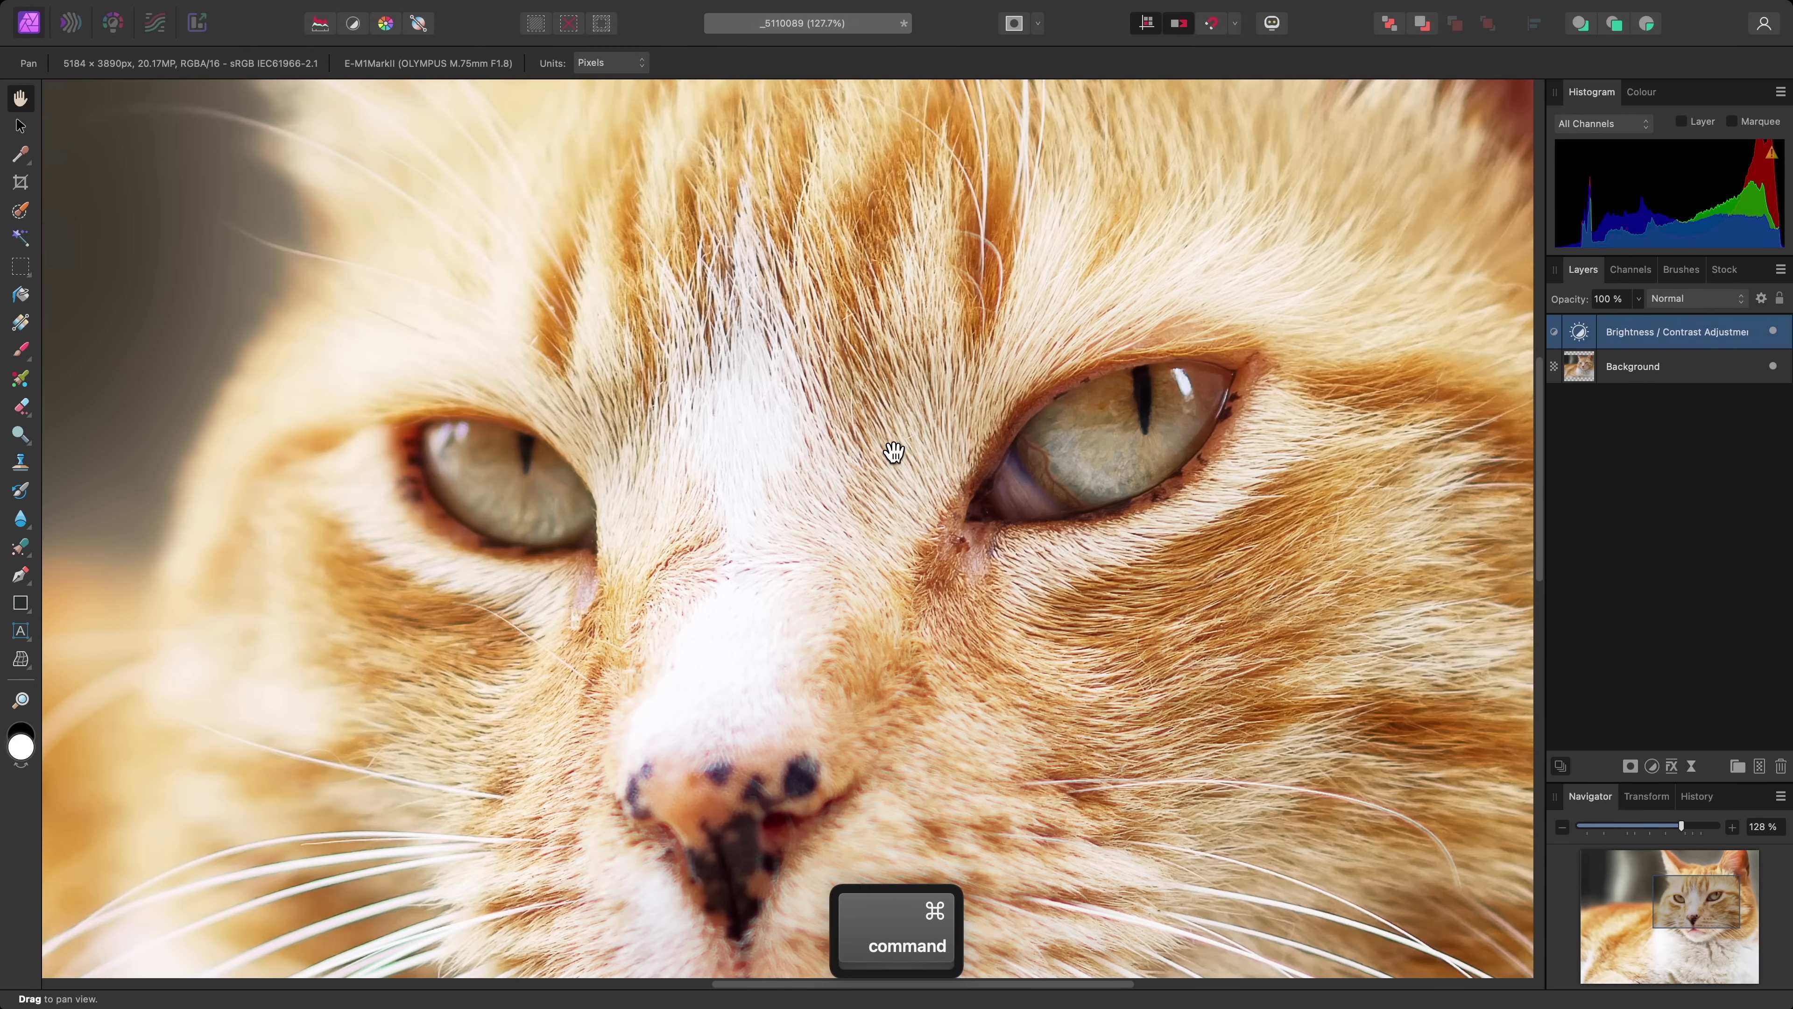
key(super+i)
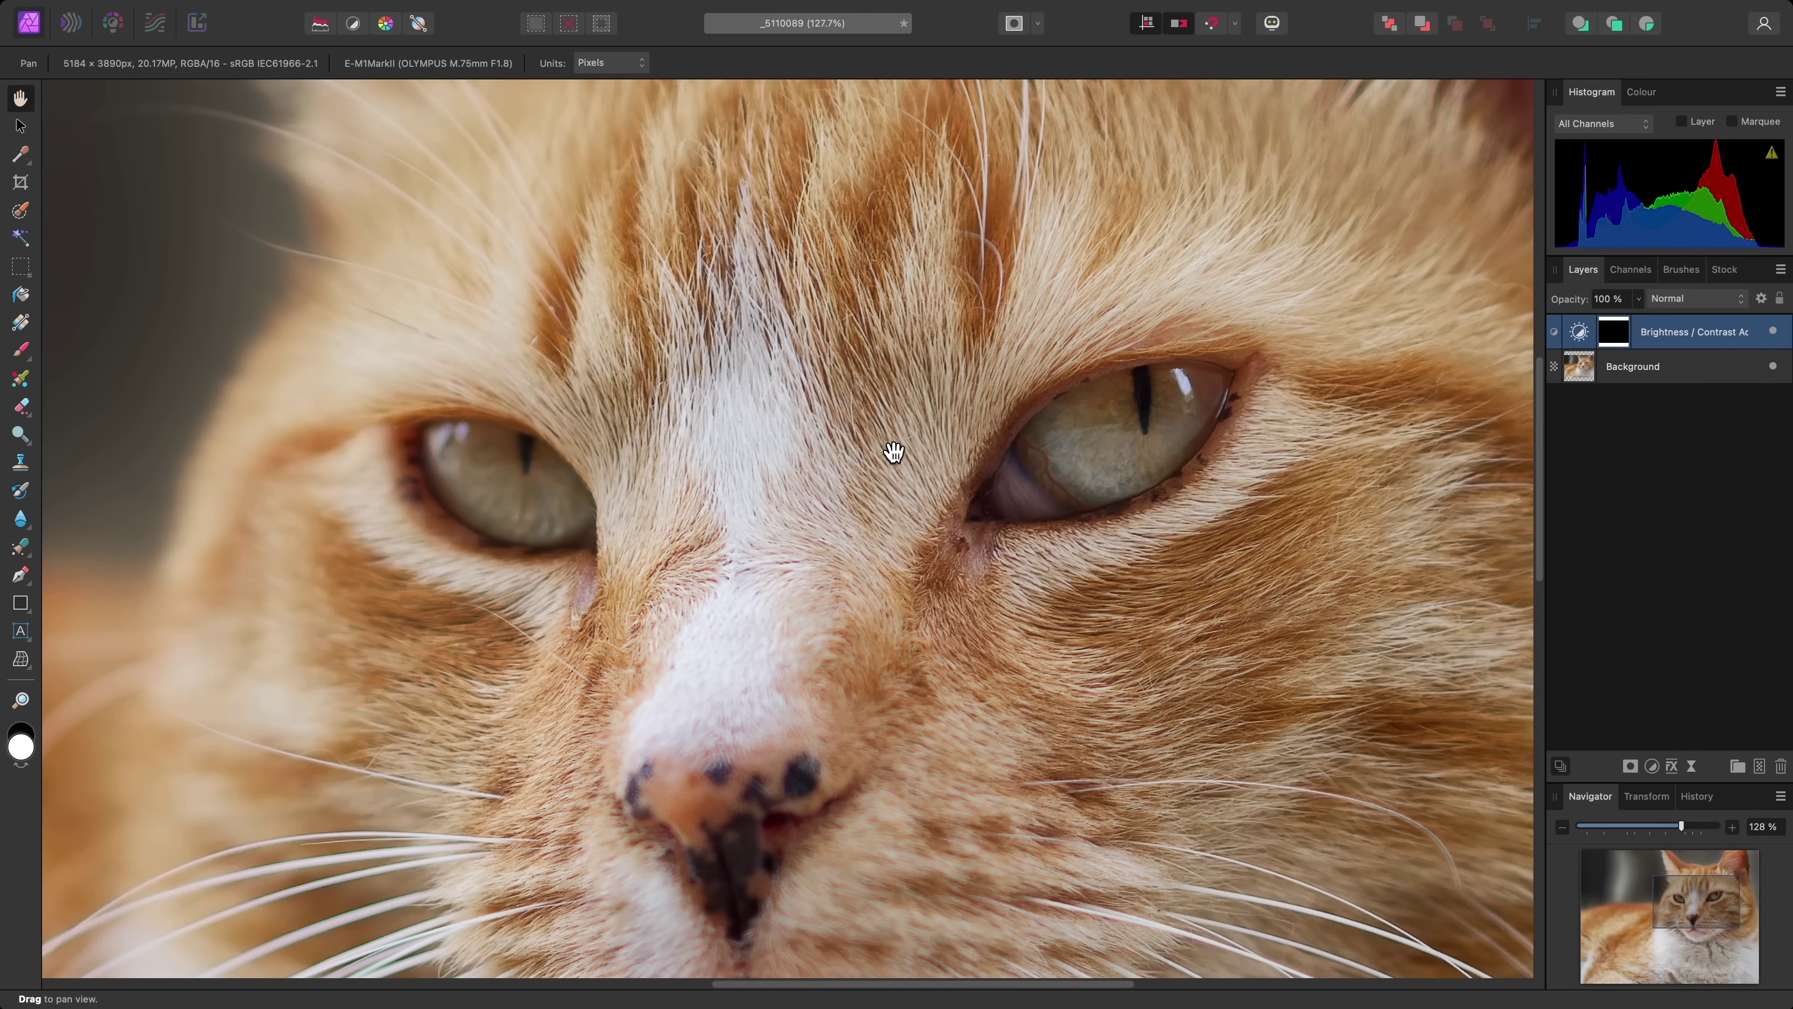
Paint the brightening back over the cat's eye with a soft brush about 170 px.
key(b)
click(21, 733)
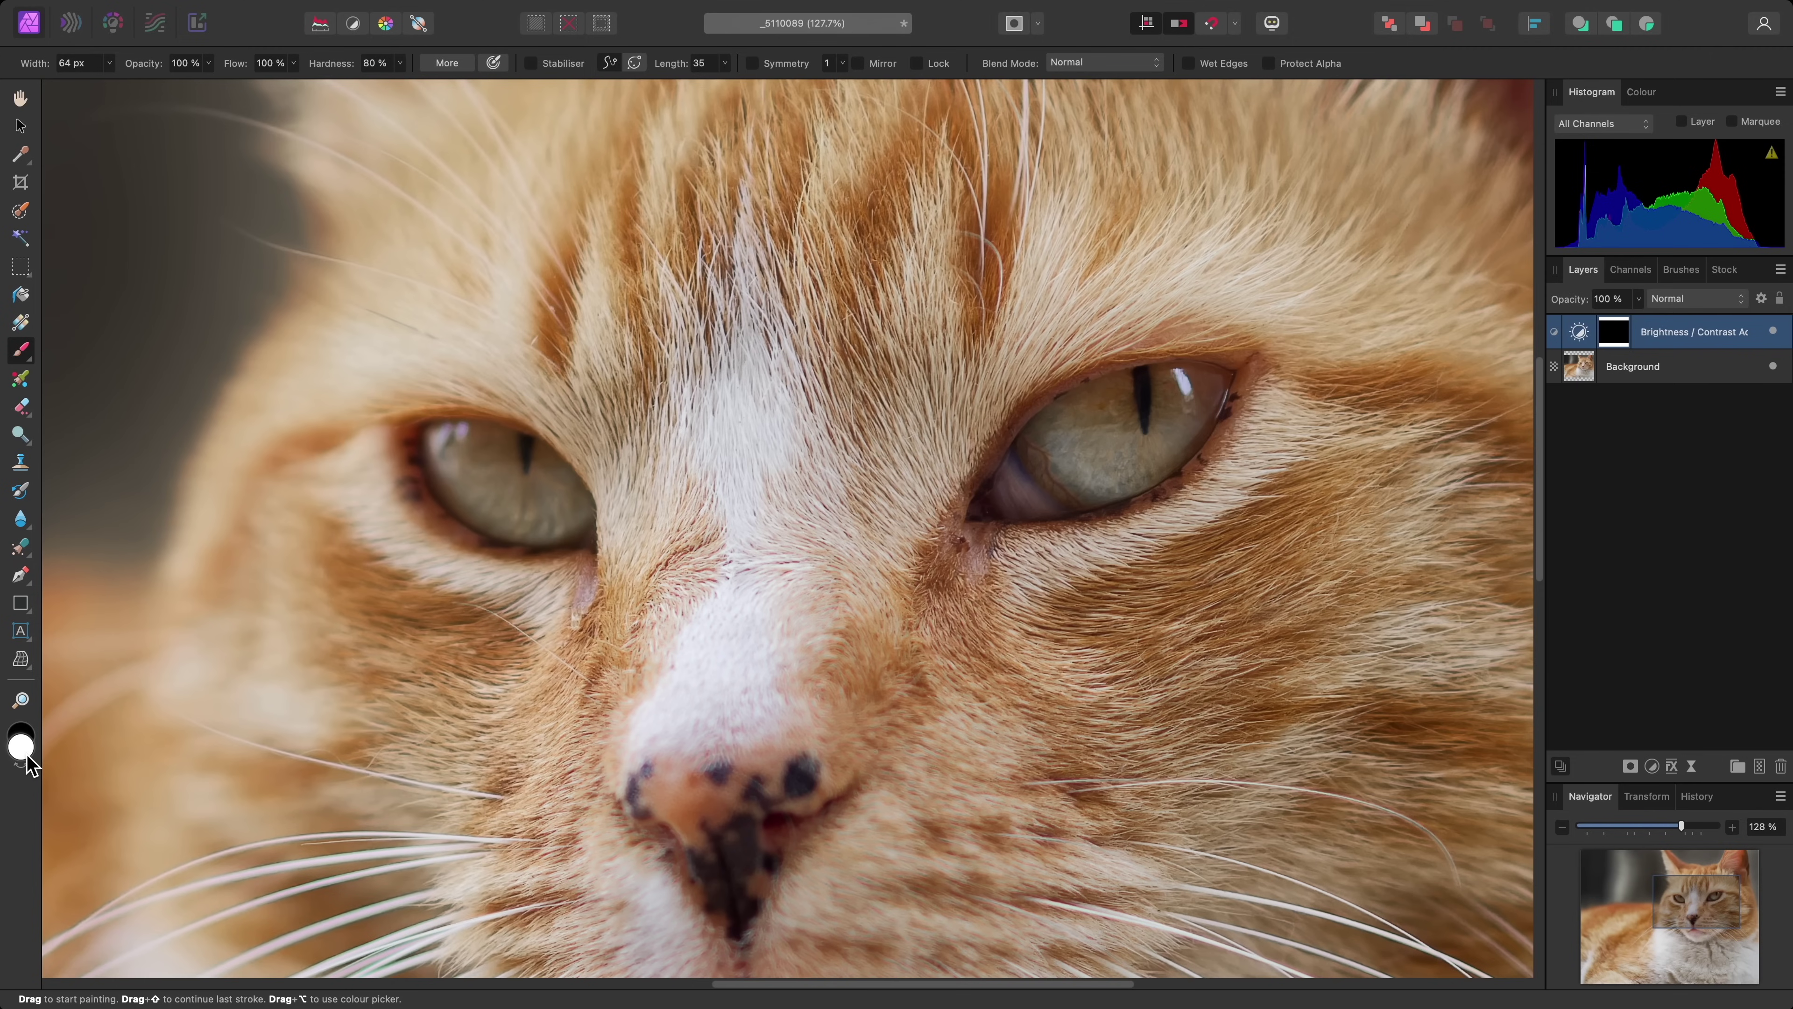
click(399, 63)
drag(400, 83, 263, 86)
key(bracketright)
key(bracketright)
key(bracketright)
key(bracketright)
key(bracketright)
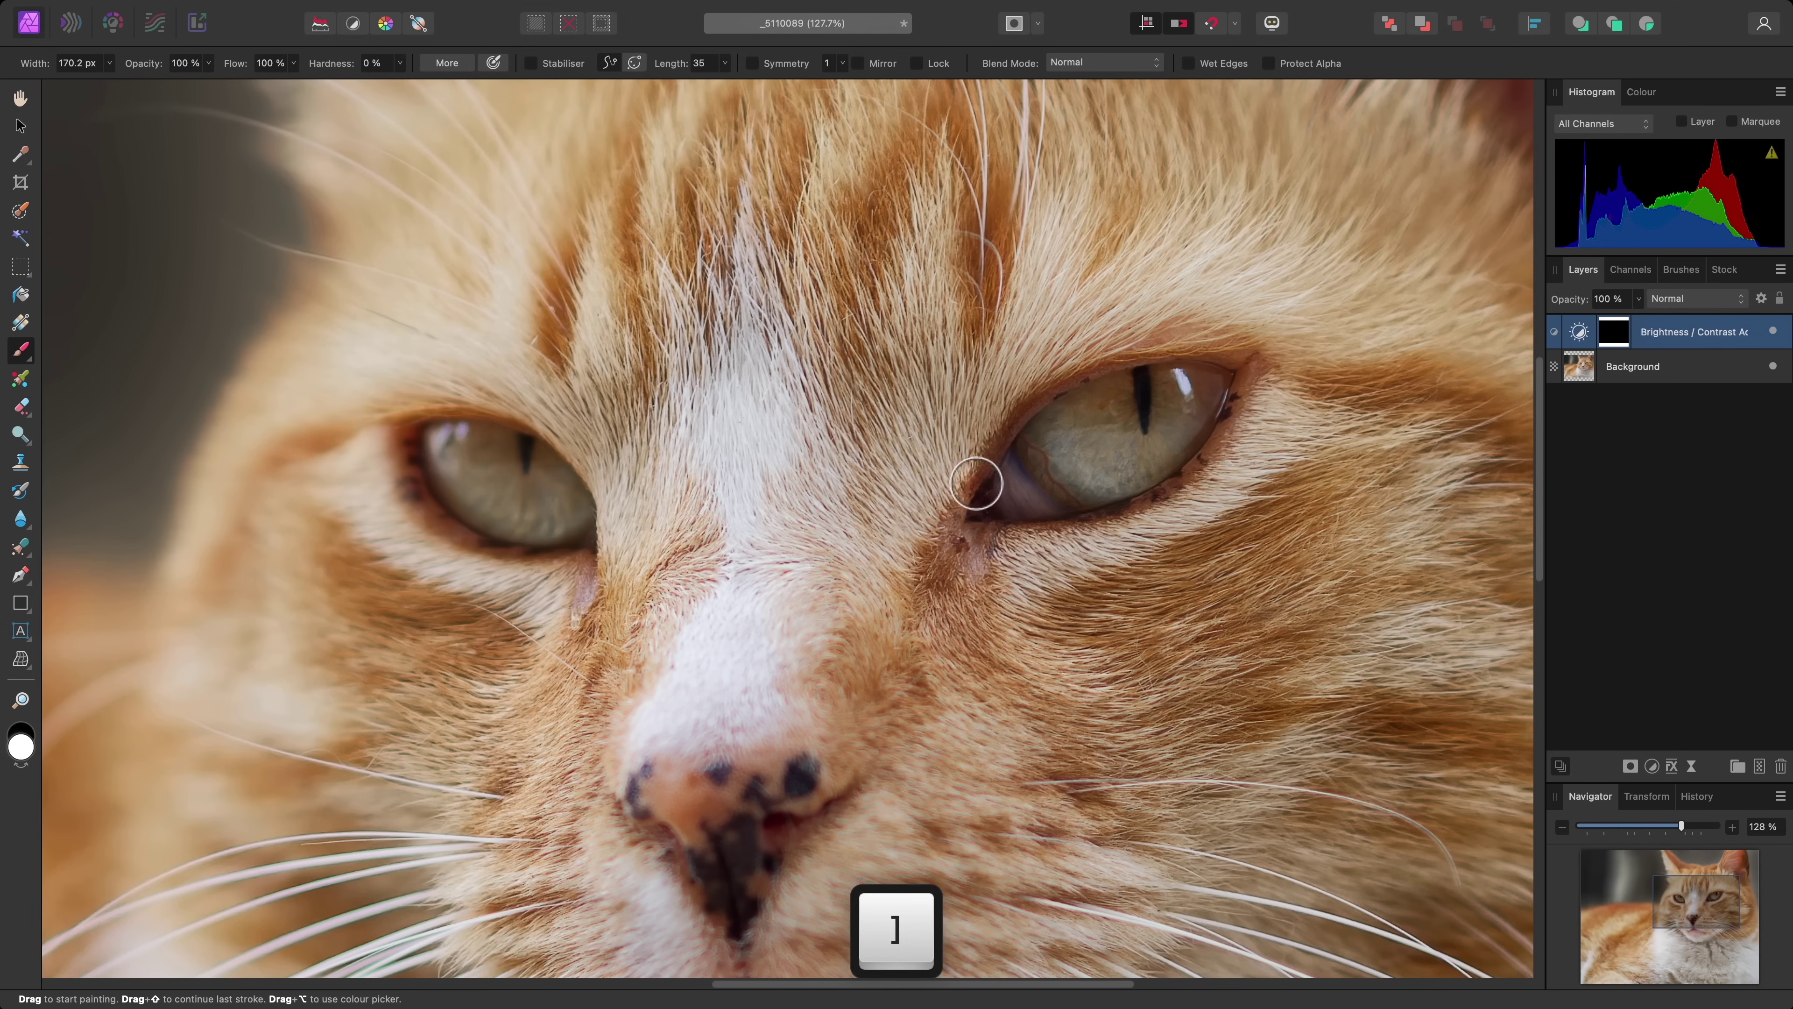
mouse_move(976, 483)
mouse_down()
mouse_move(1111, 463)
mouse_move(1199, 394)
mouse_move(1126, 410)
mouse_move(1024, 473)
mouse_up()
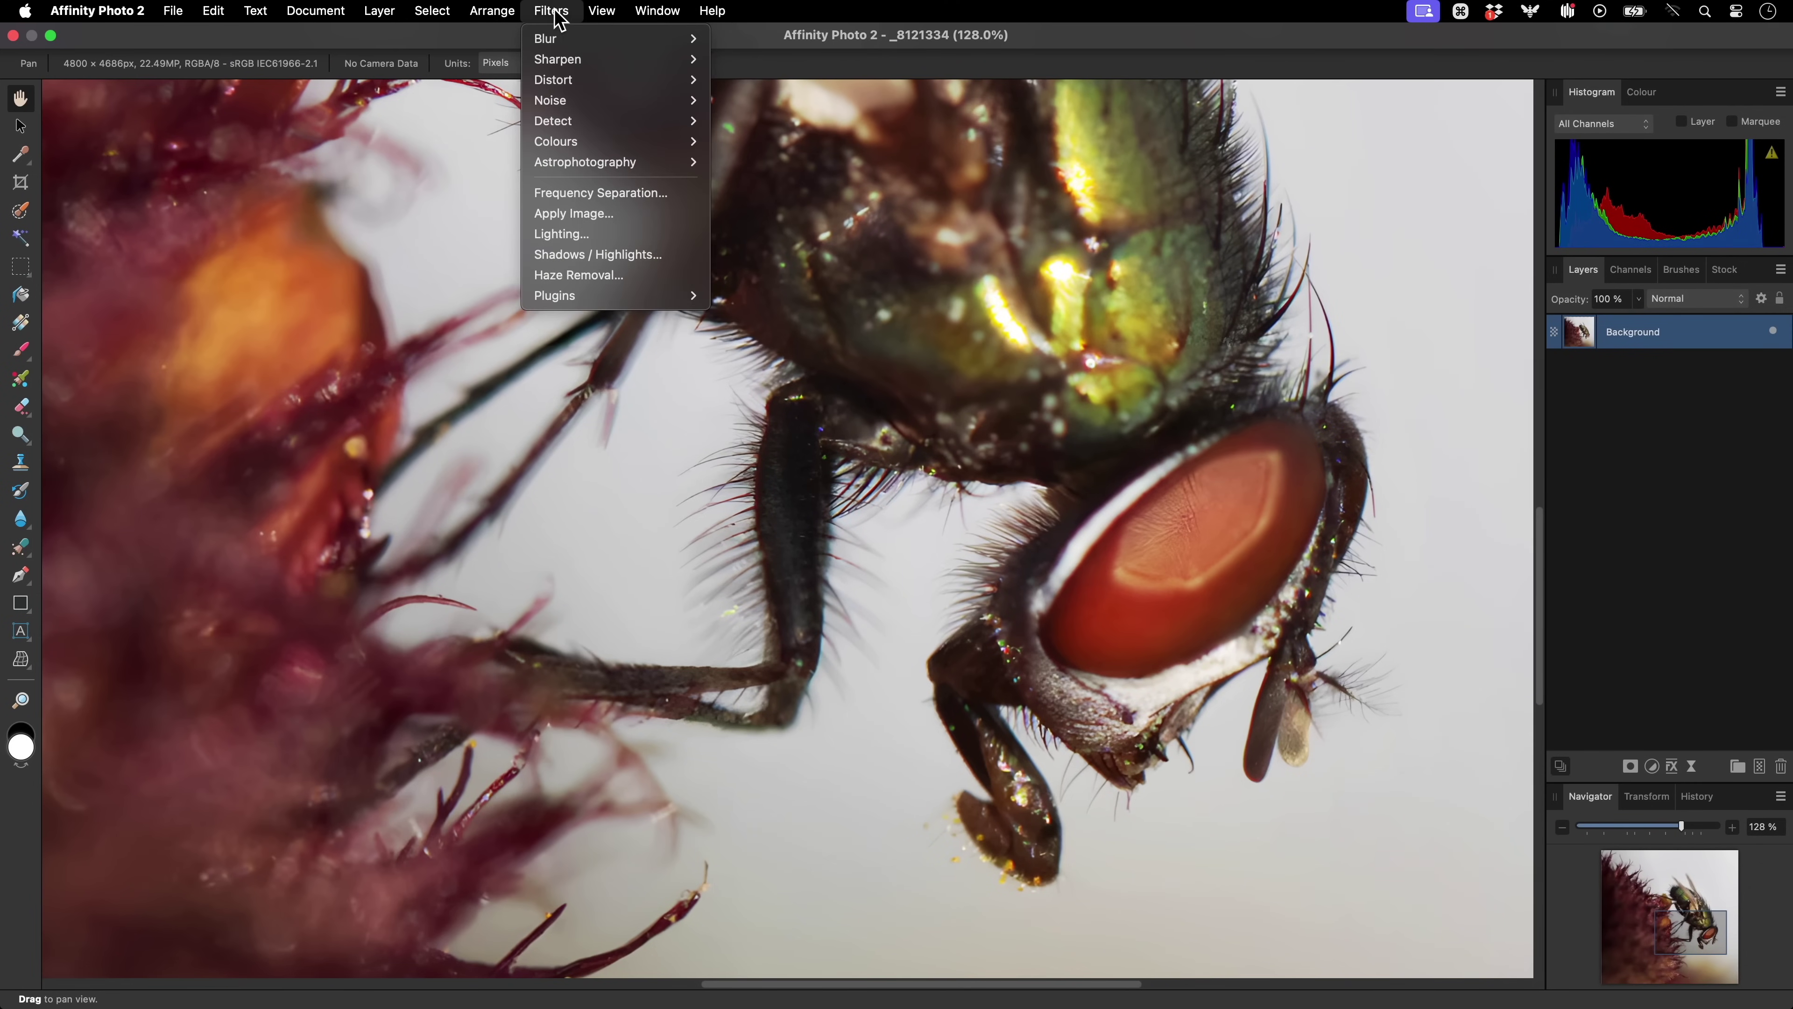
Add a live Unsharp Mask filter with a 1 px radius and factor 4.
mouse_move(605, 61)
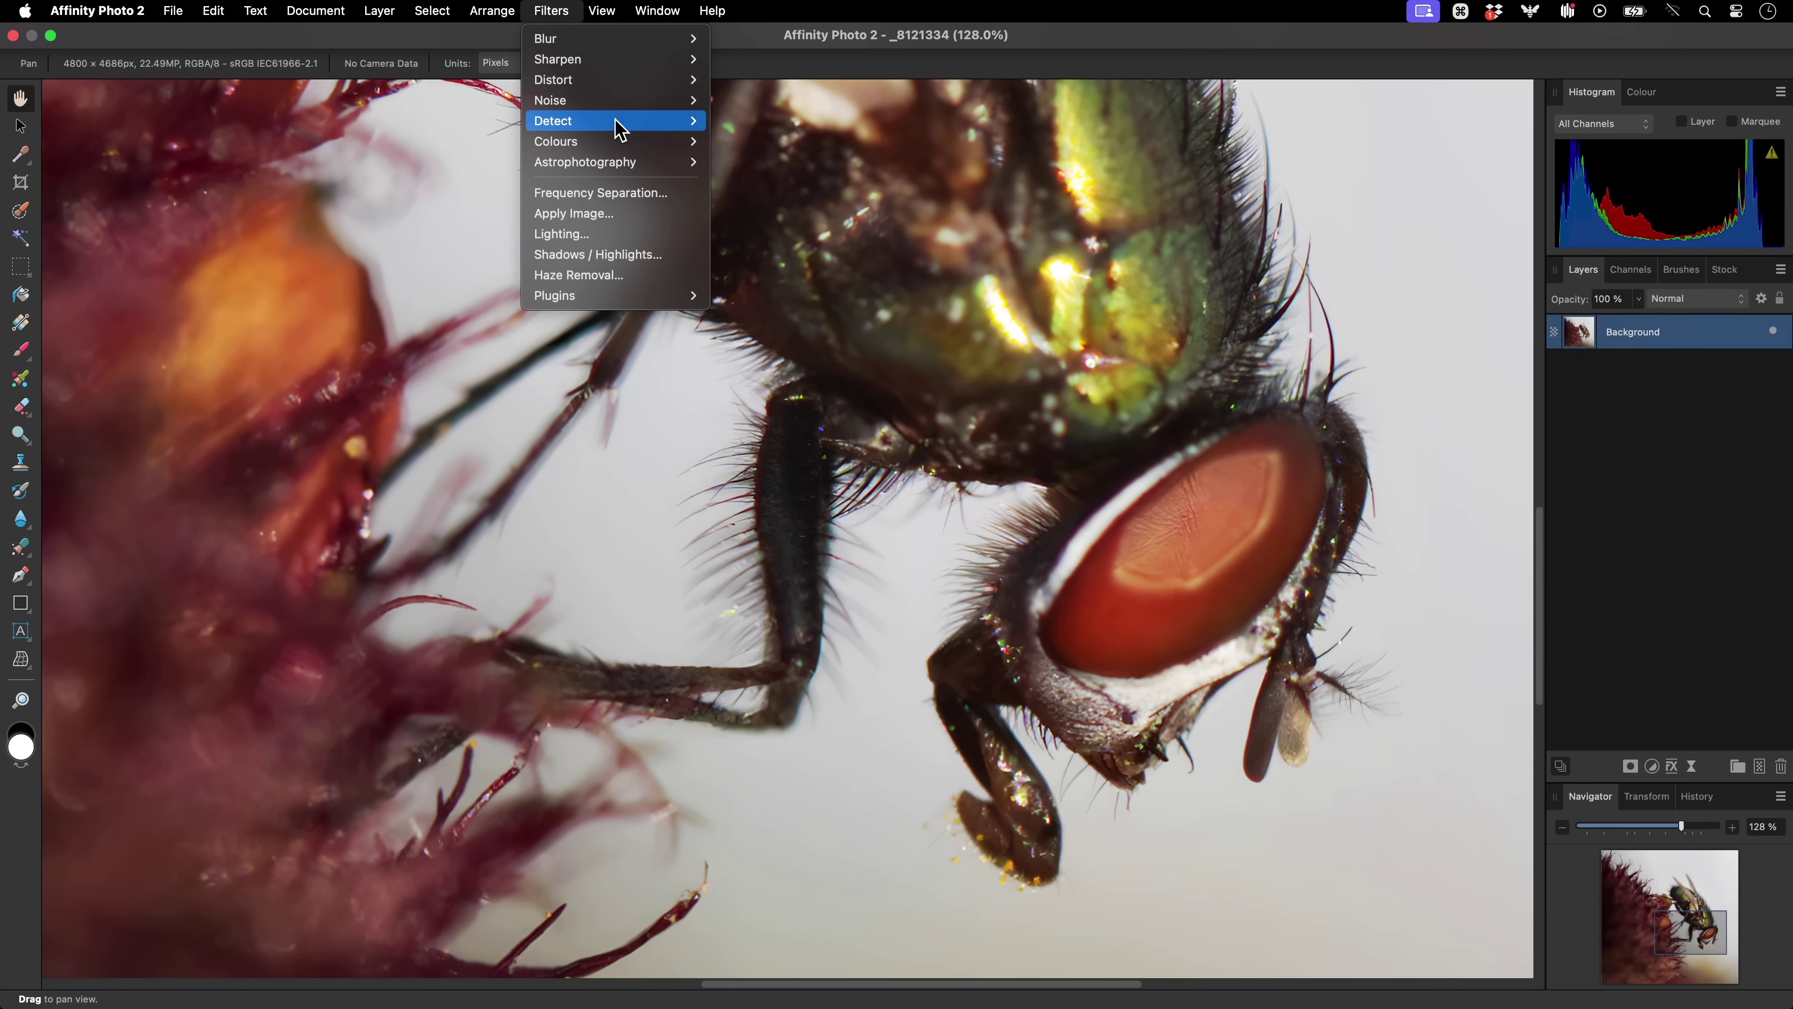
mouse_move(619, 127)
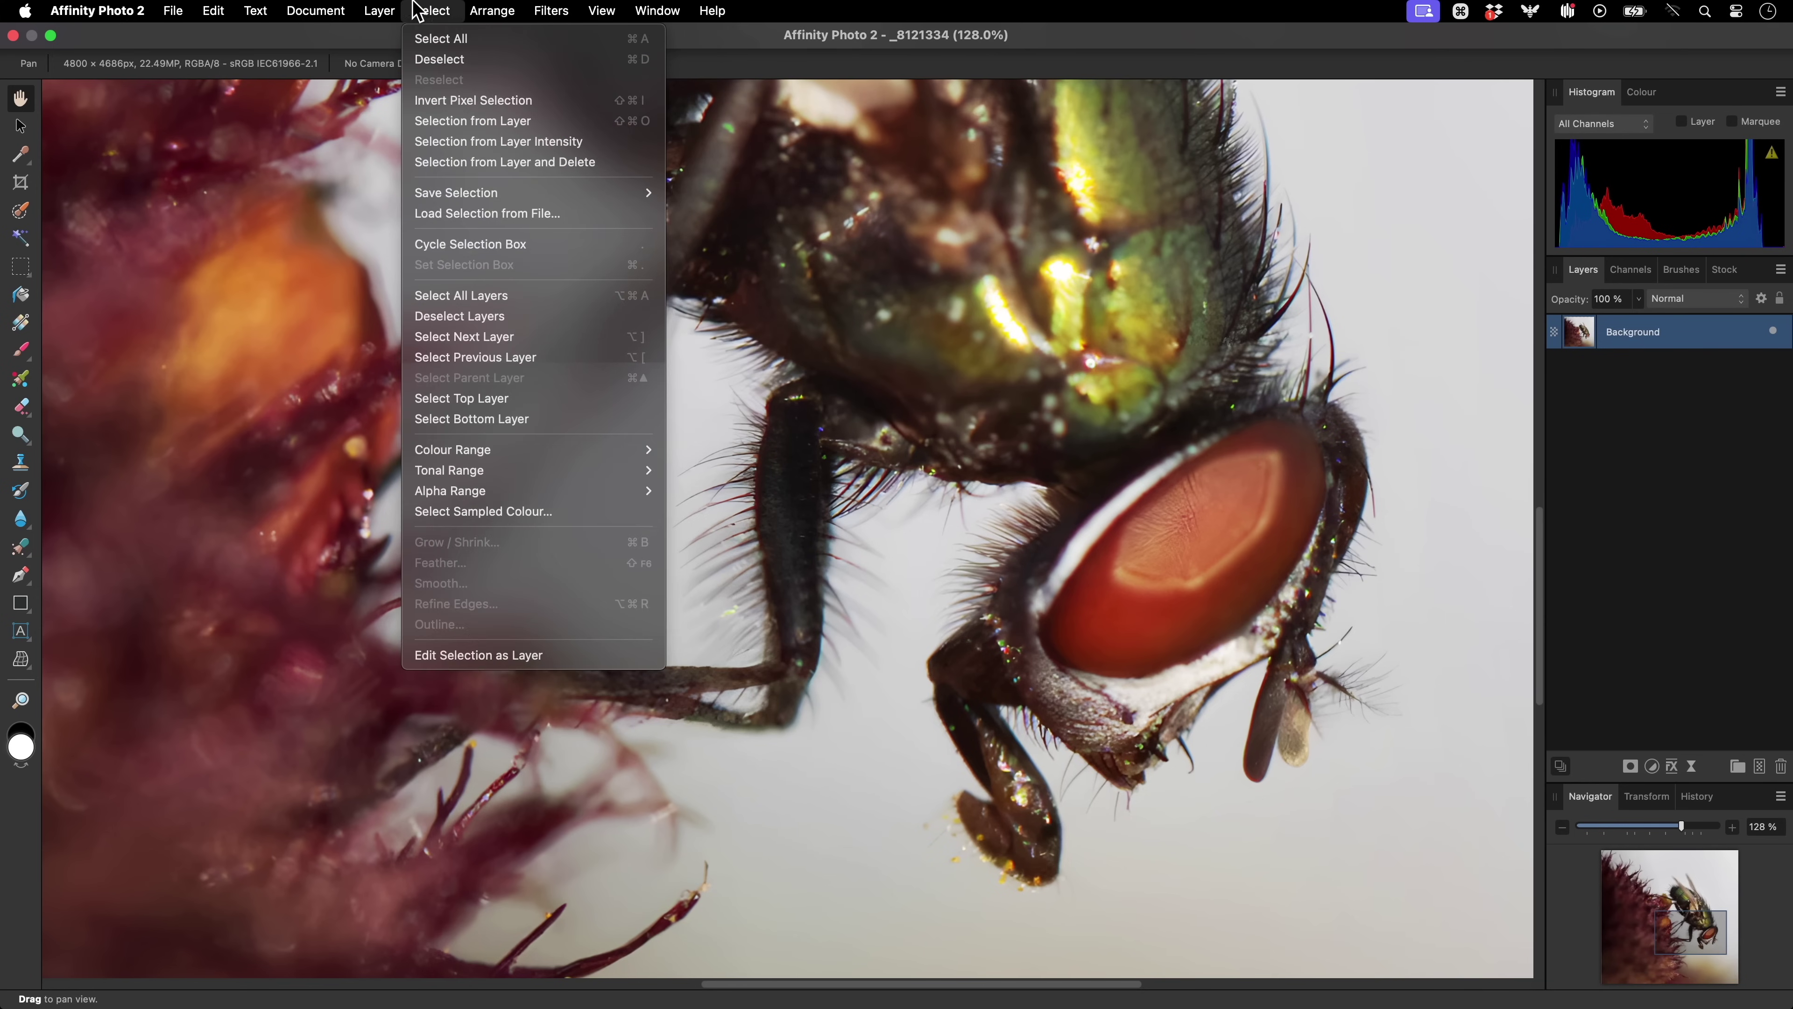
mouse_move(379, 10)
mouse_move(549, 281)
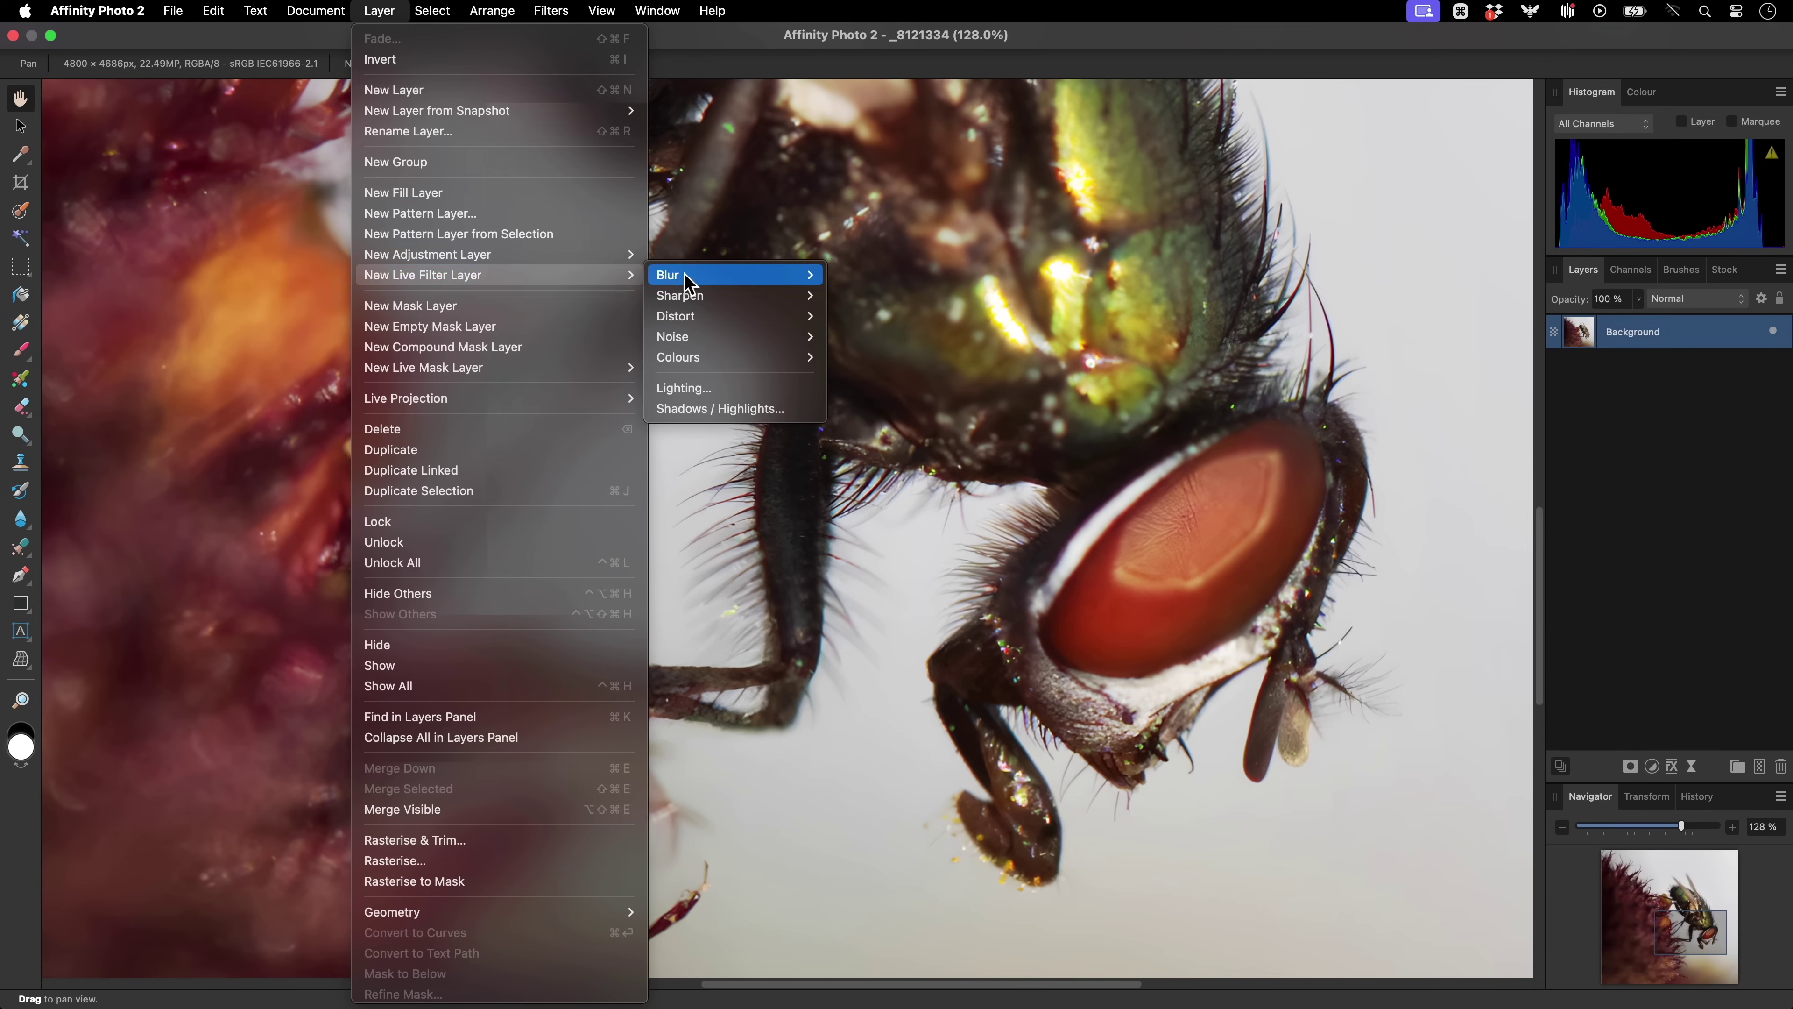
mouse_move(772, 283)
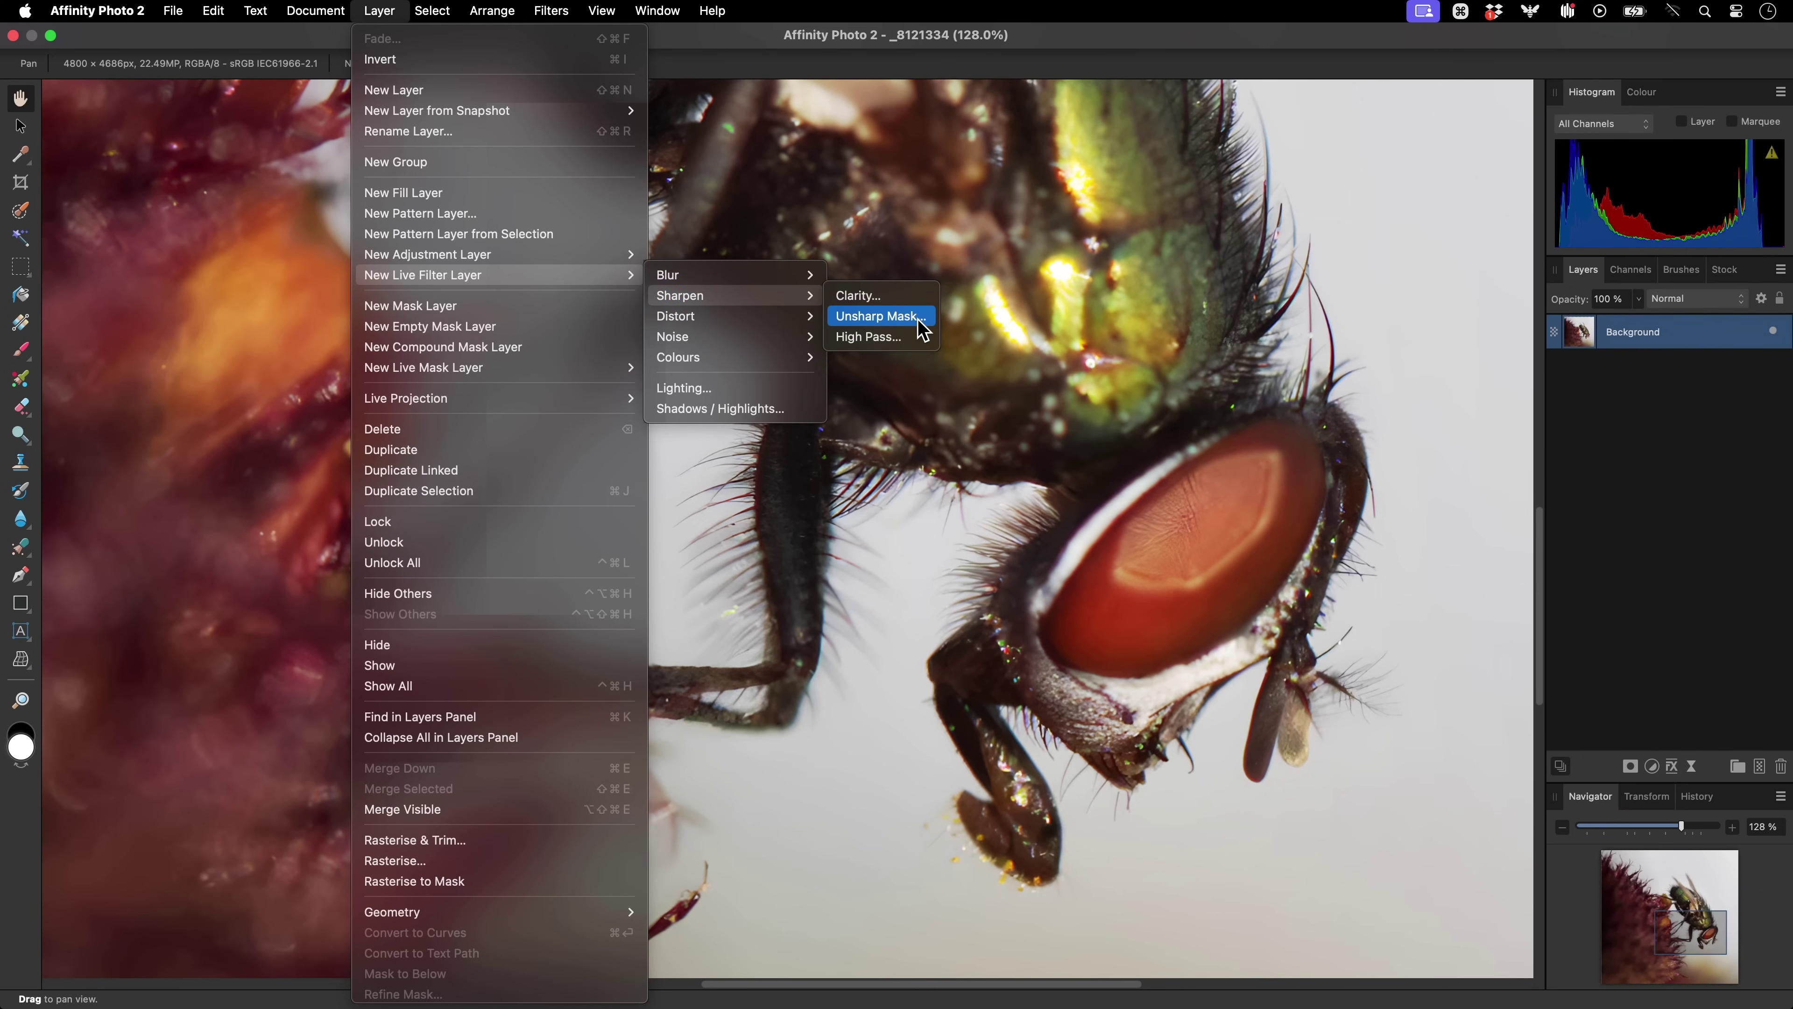
click(921, 329)
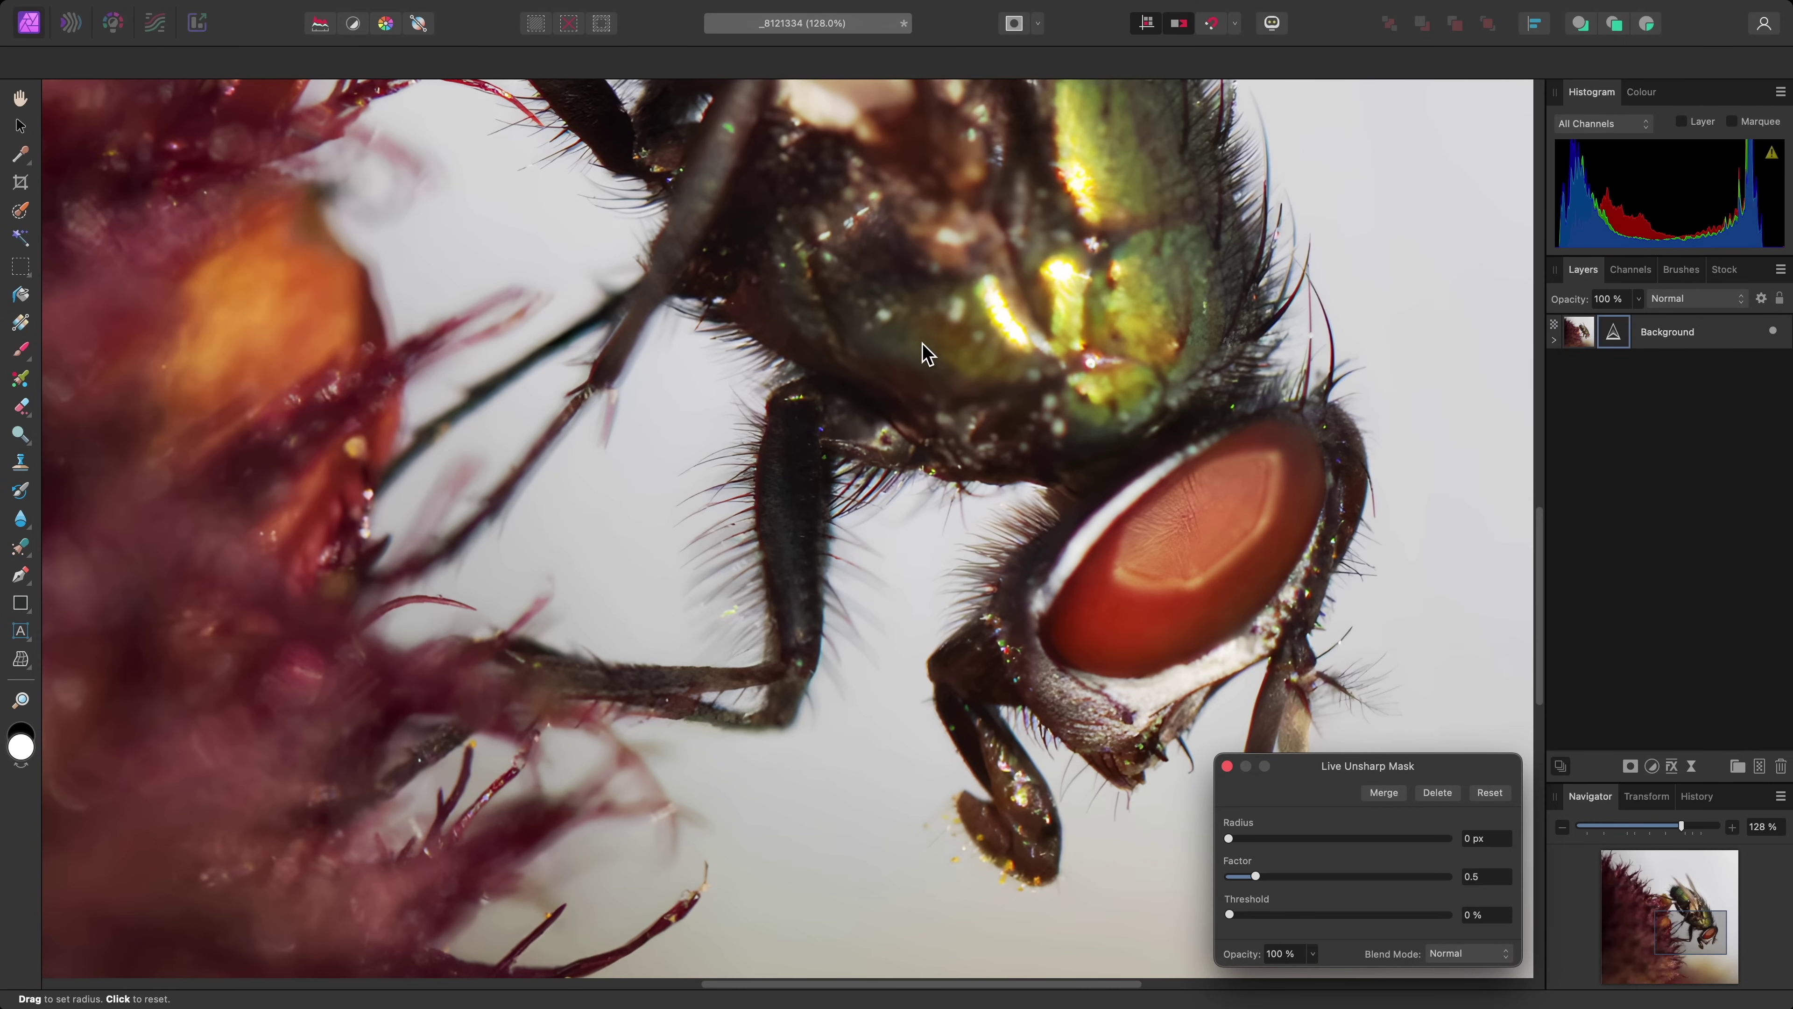
click(1493, 839)
text(1)
key(Return)
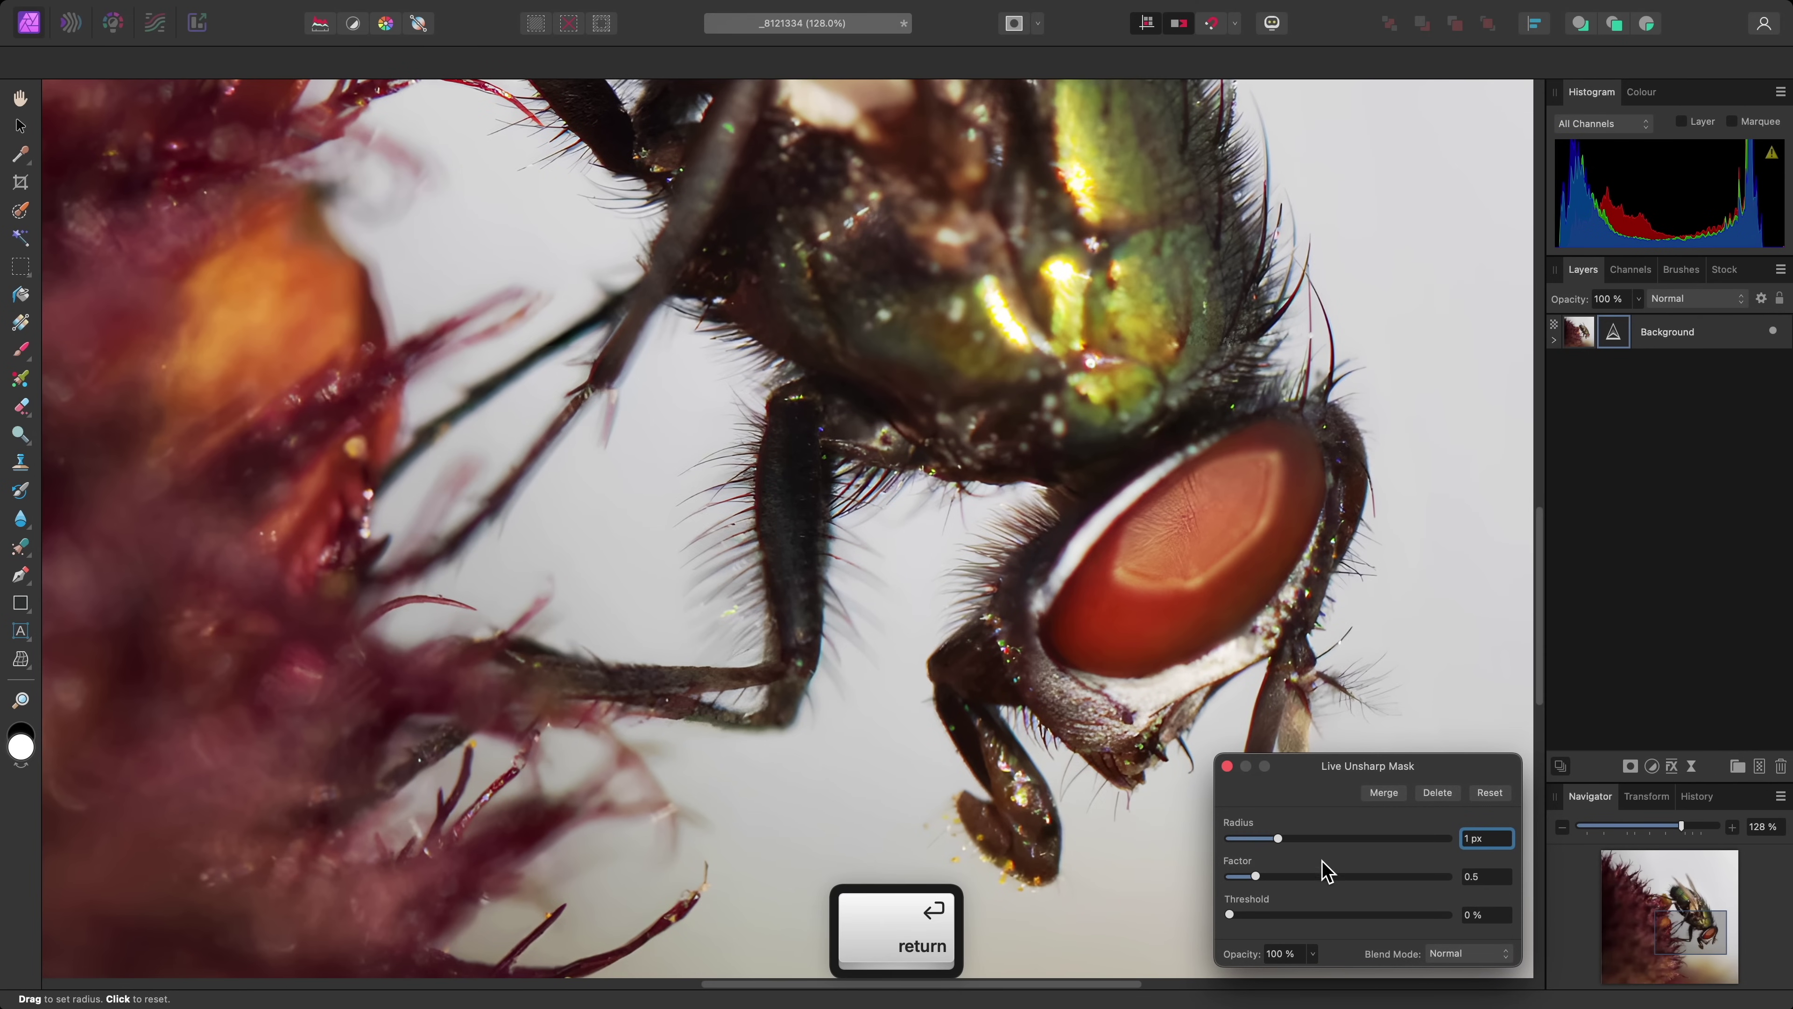
drag(1319, 866, 1449, 877)
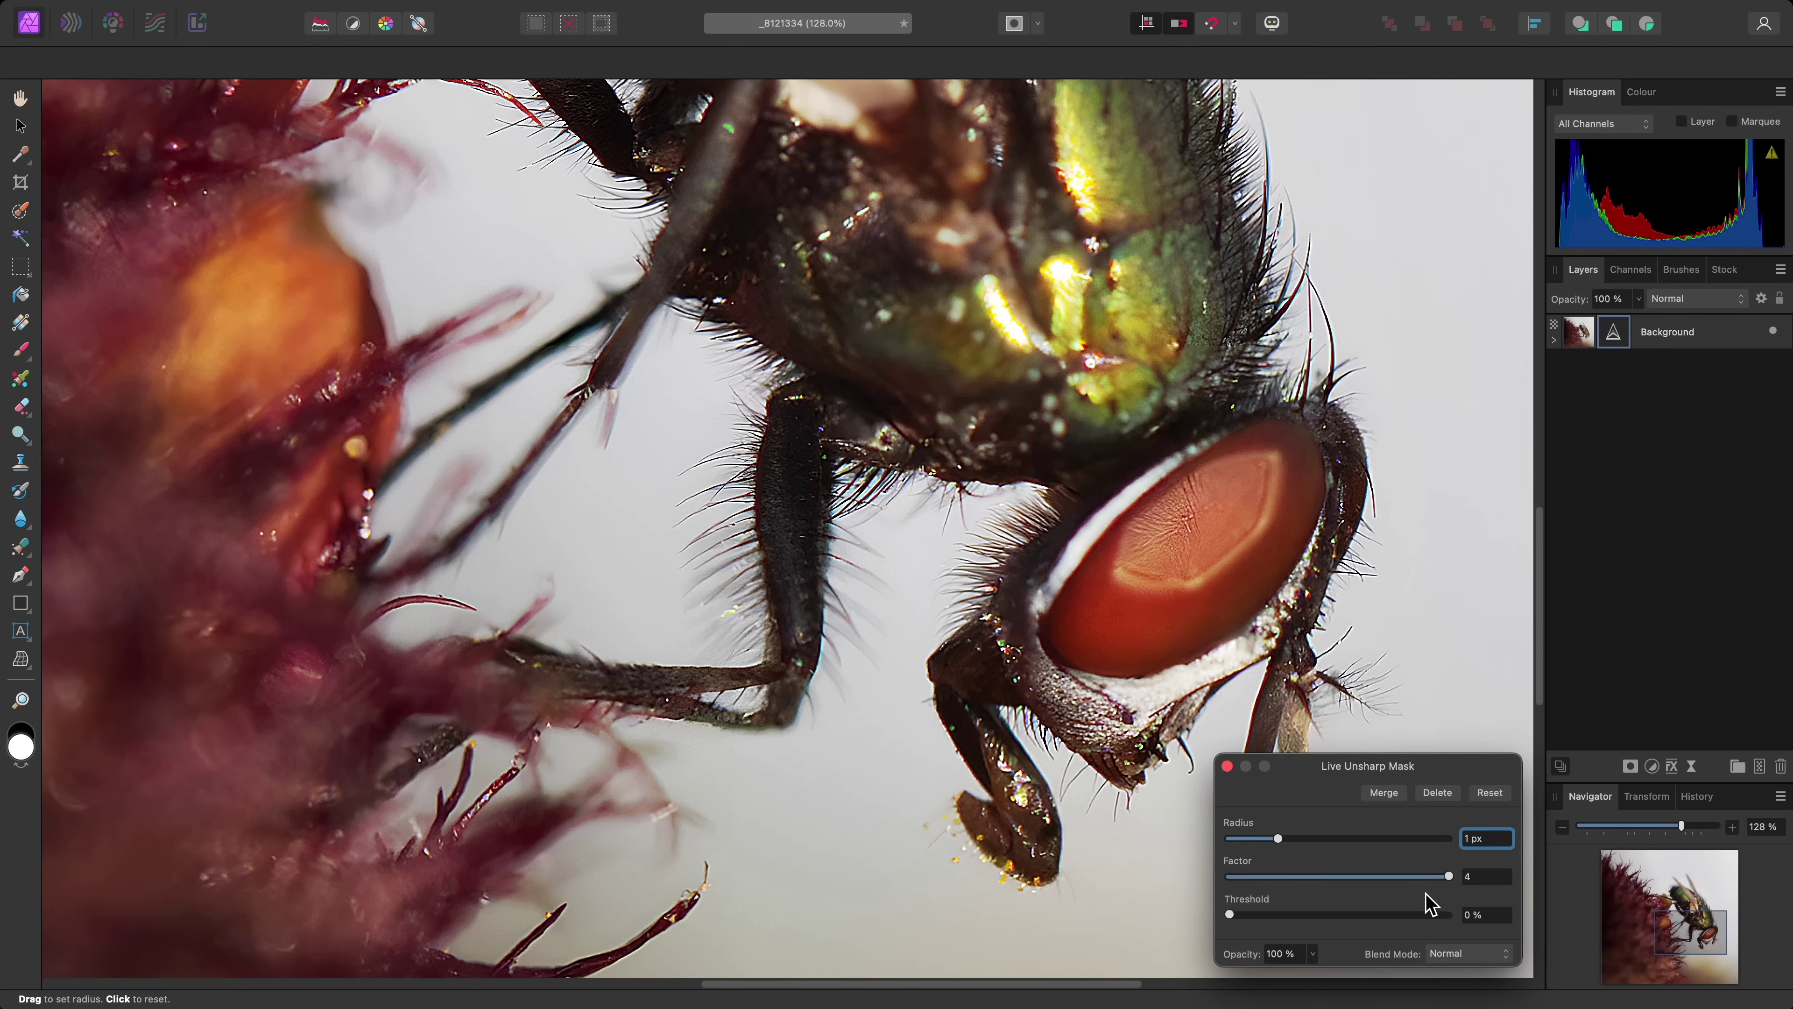
Boost the reds' saturation and luminosity with HSL Shift, then increase the Unsharp Mask radius.
key(super+u)
click(1292, 795)
drag(1313, 879, 1363, 918)
click(1178, 539)
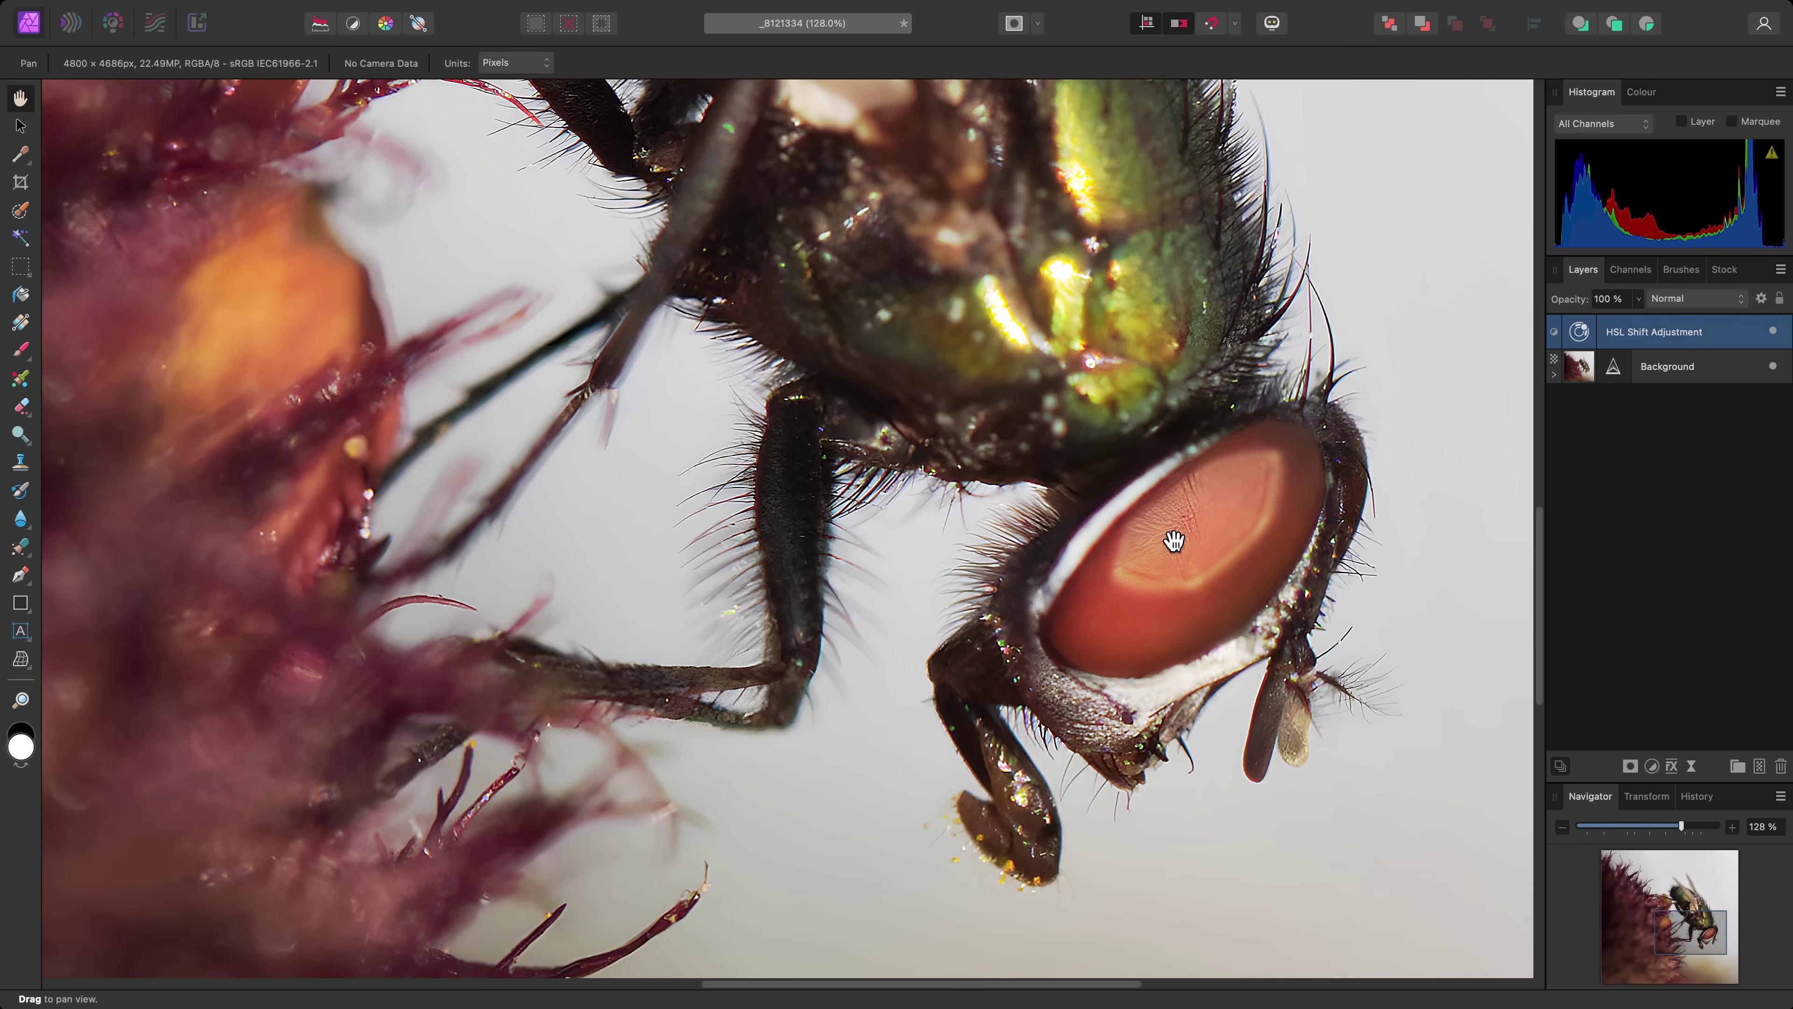
click(1614, 368)
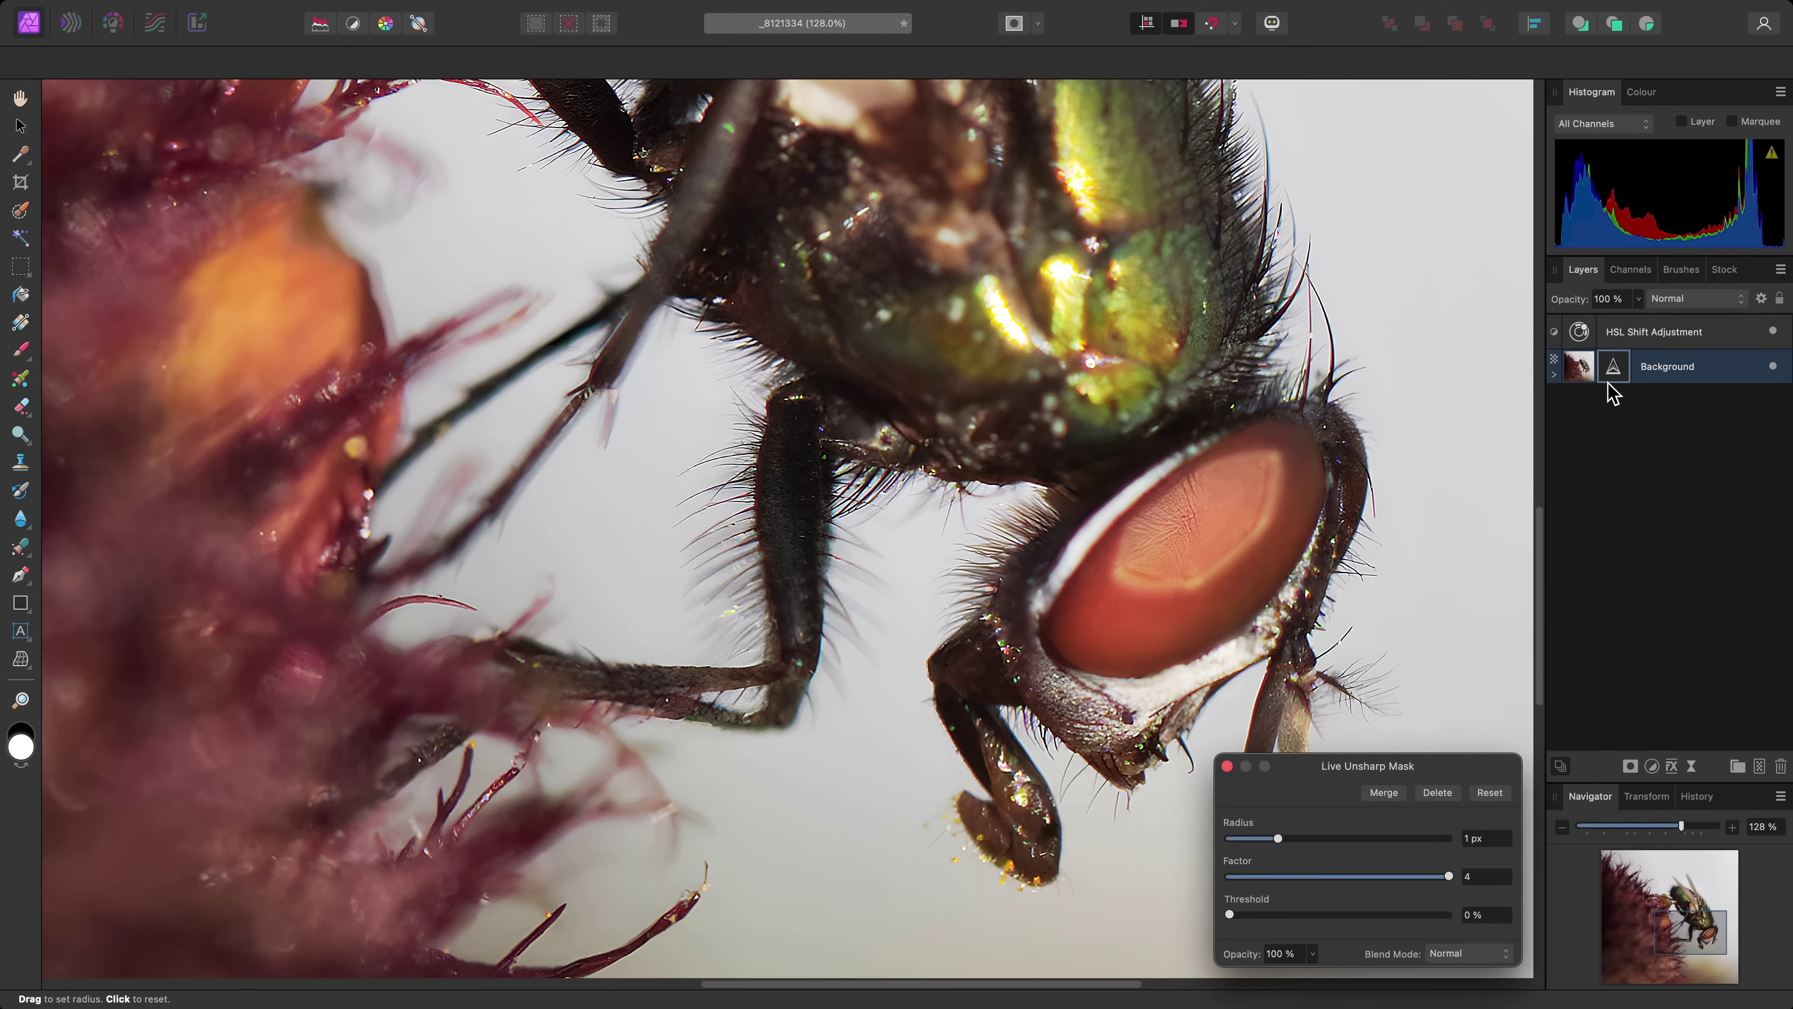
mouse_move(1279, 839)
mouse_down()
mouse_move(1350, 845)
mouse_move(1282, 846)
mouse_up()
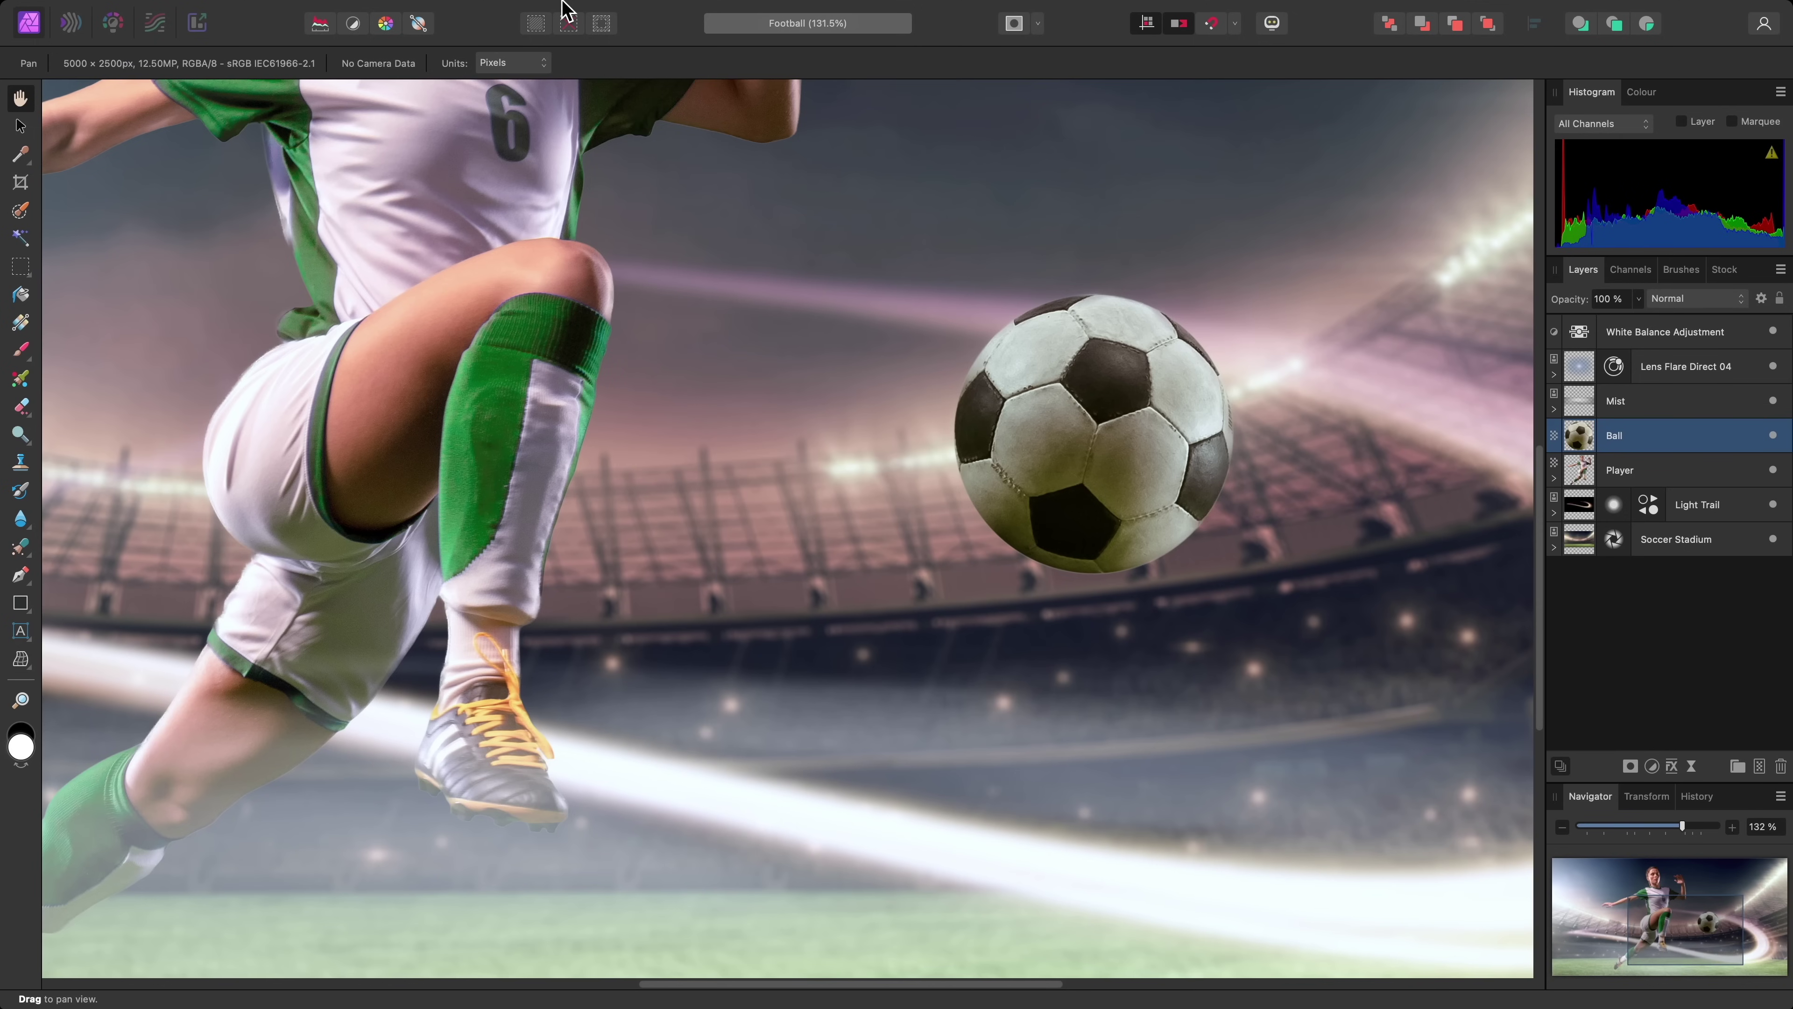
Blur the ball along its direction of travel with a live Motion Blur, then fit the whole image.
mouse_move(443, 16)
click(379, 11)
mouse_move(494, 275)
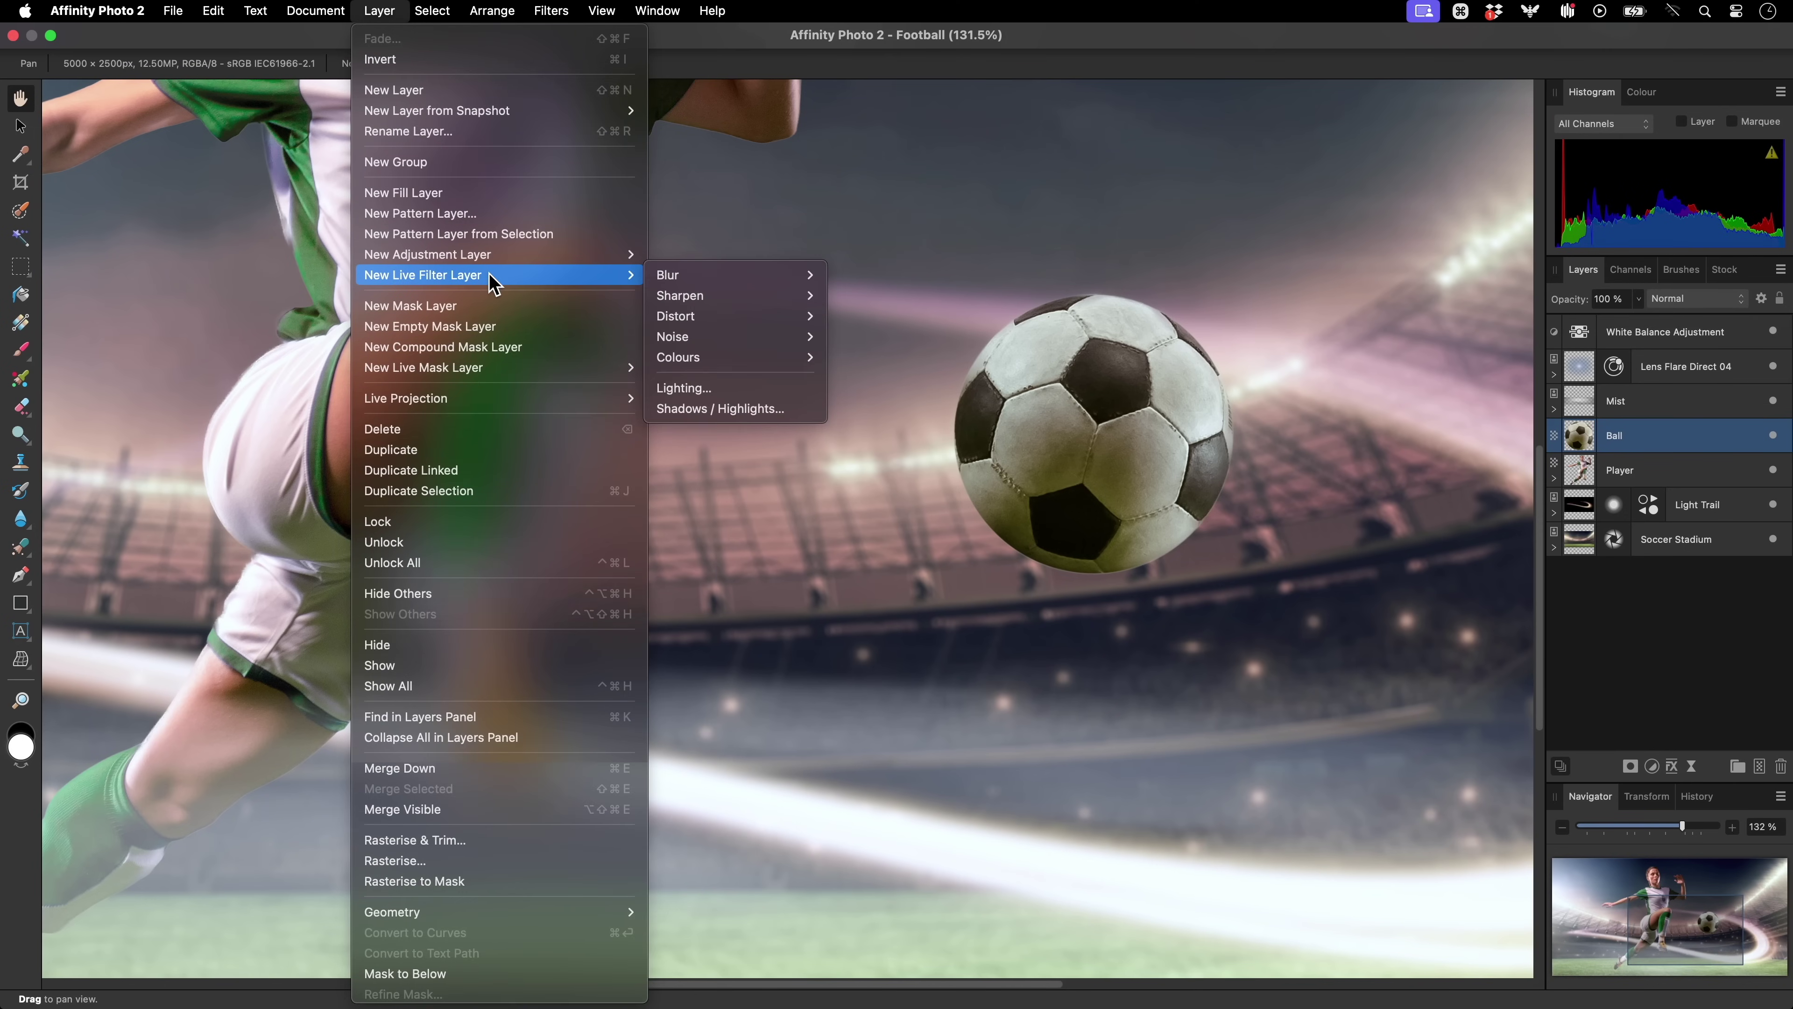
mouse_move(667, 279)
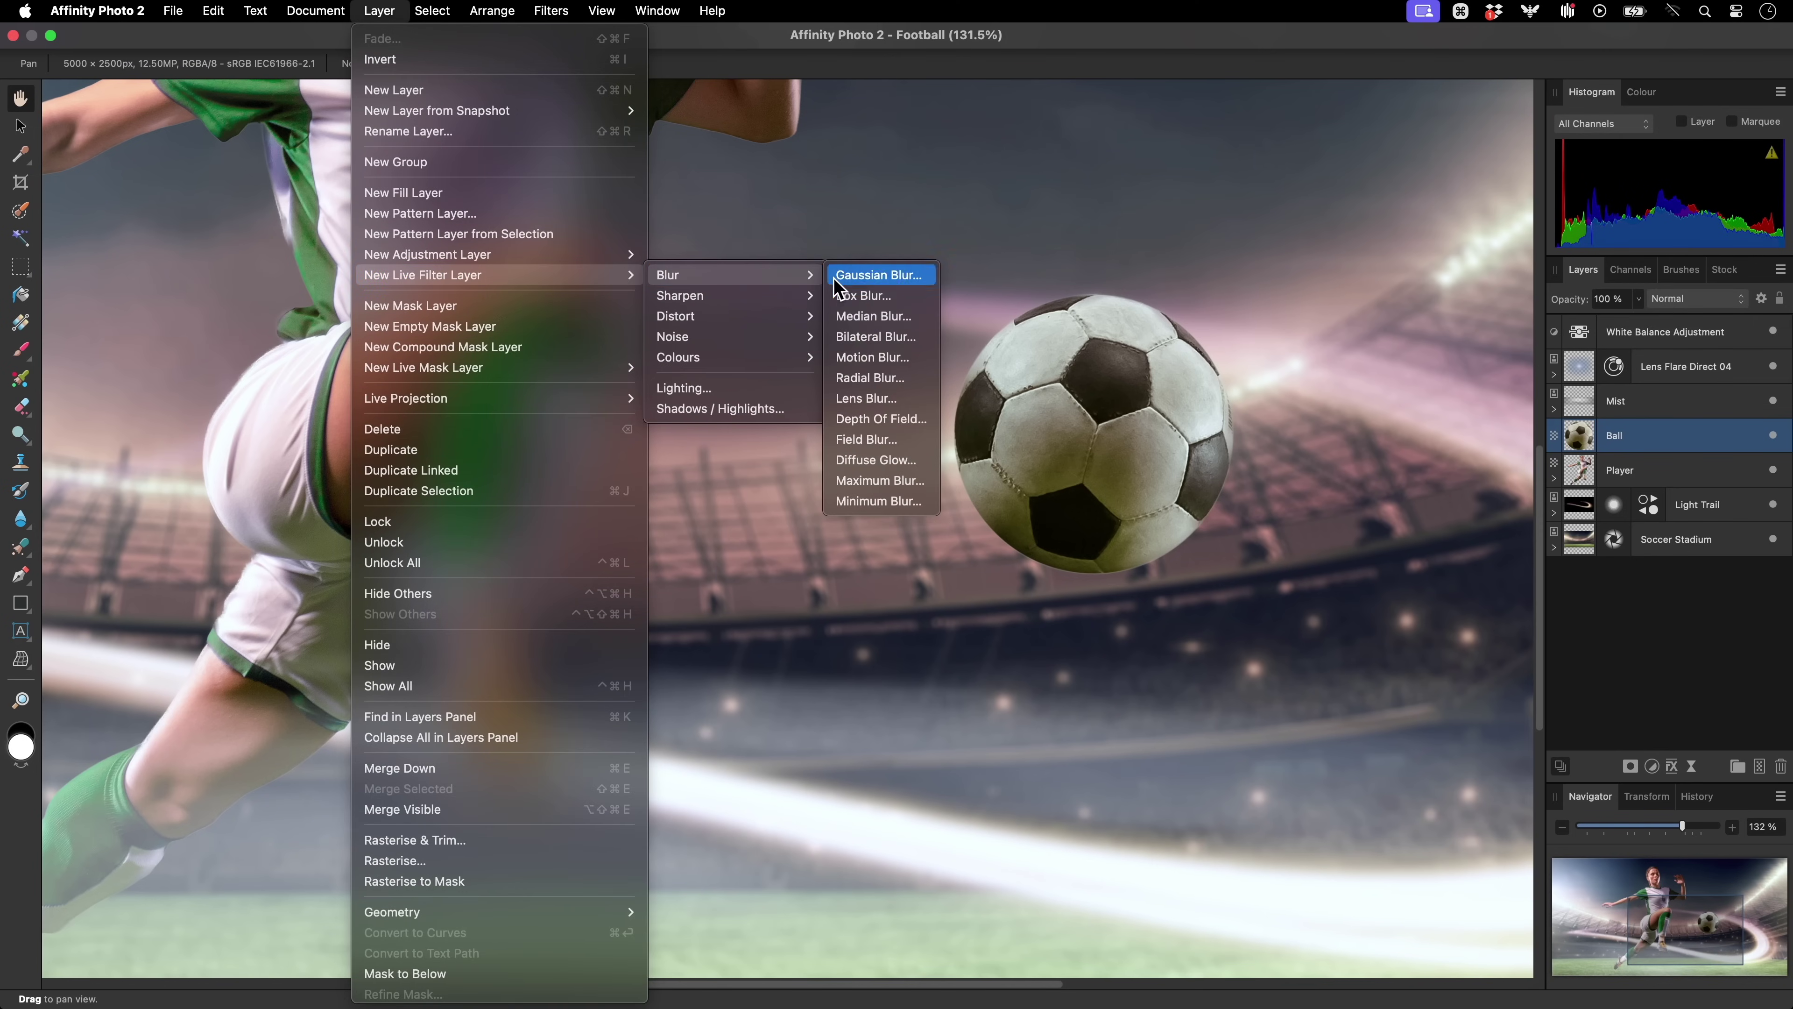
click(910, 358)
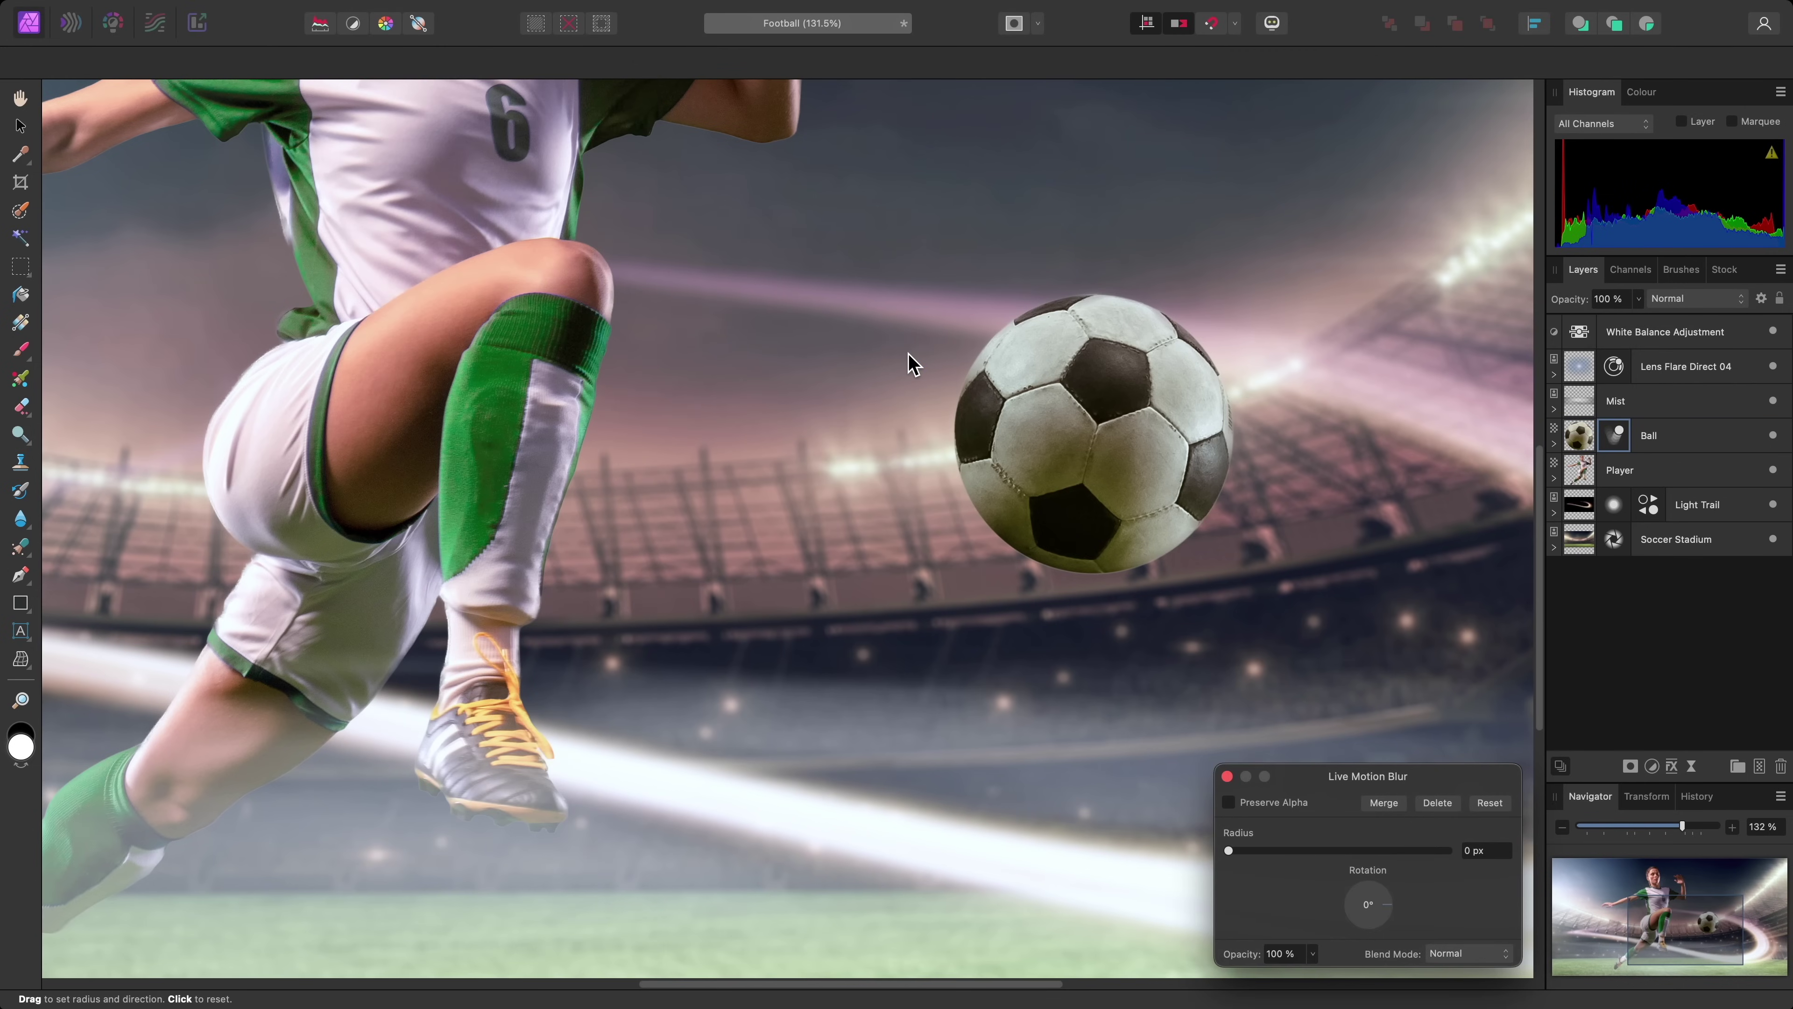
mouse_move(1075, 424)
mouse_down()
mouse_move(1124, 412)
mouse_move(1136, 428)
mouse_move(1098, 456)
mouse_move(1067, 420)
mouse_move(1103, 403)
mouse_move(1123, 423)
mouse_move(1116, 448)
mouse_move(1073, 449)
mouse_up()
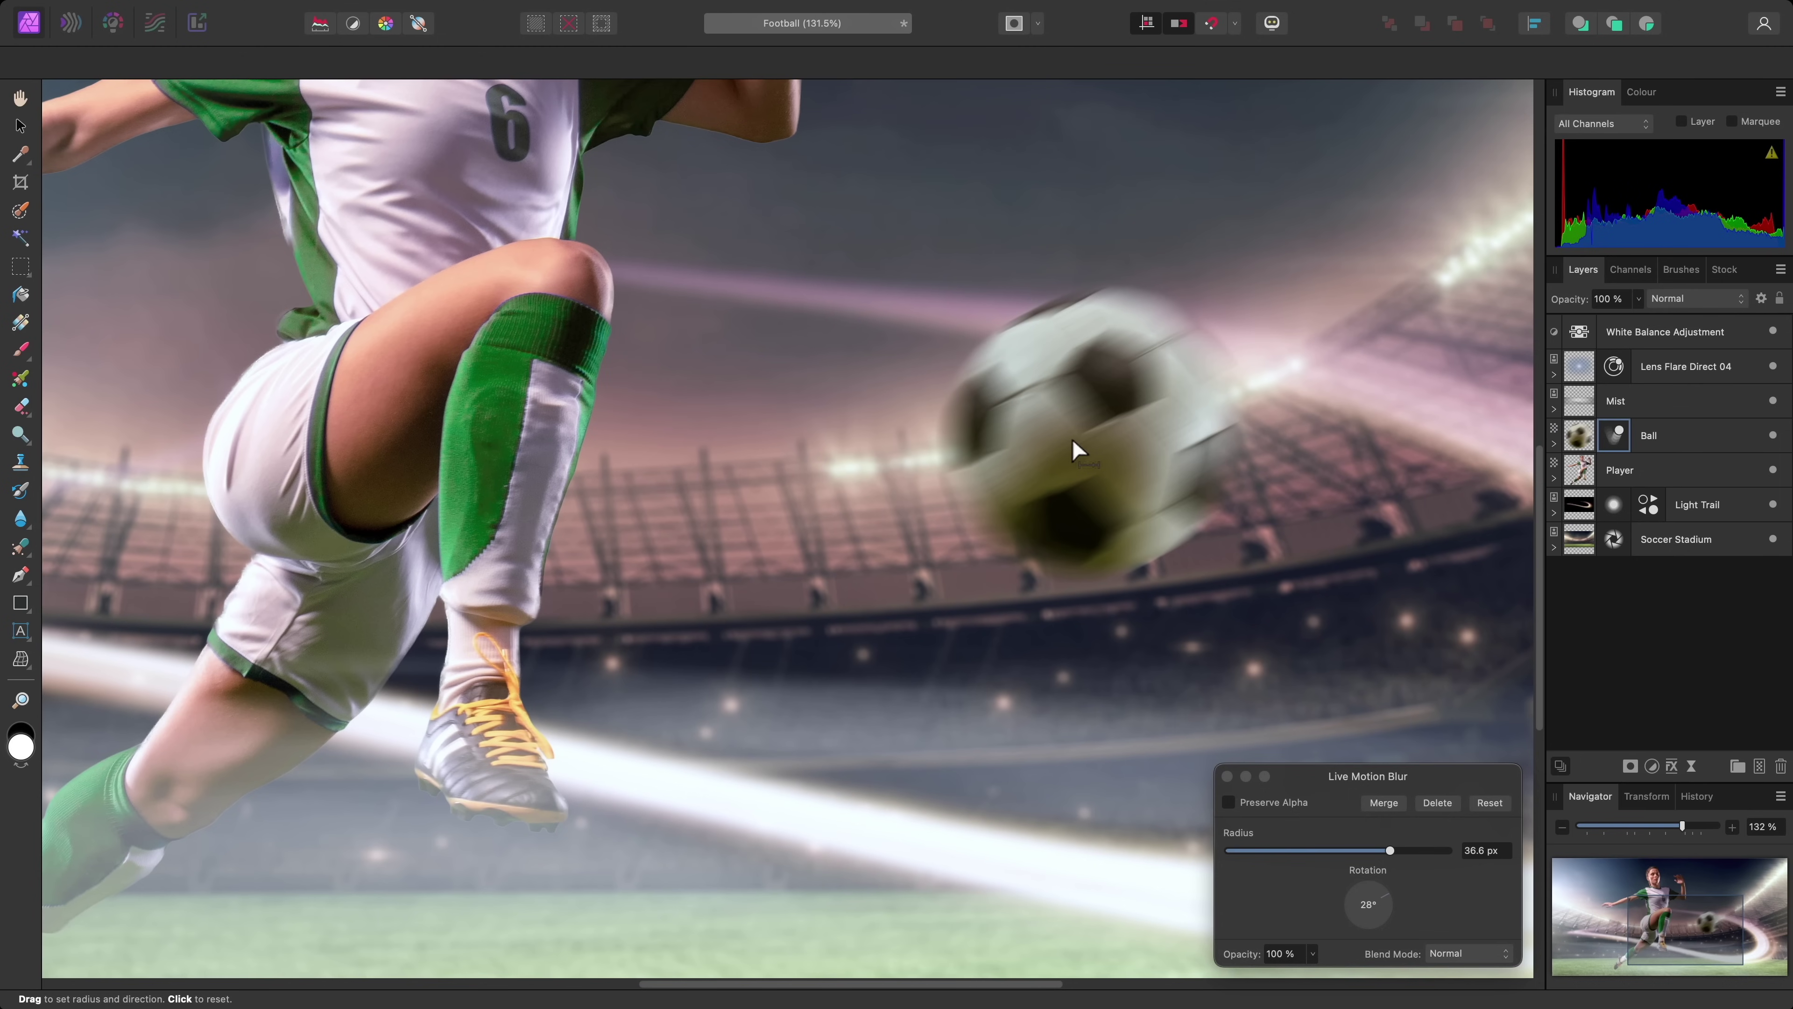
key(Escape)
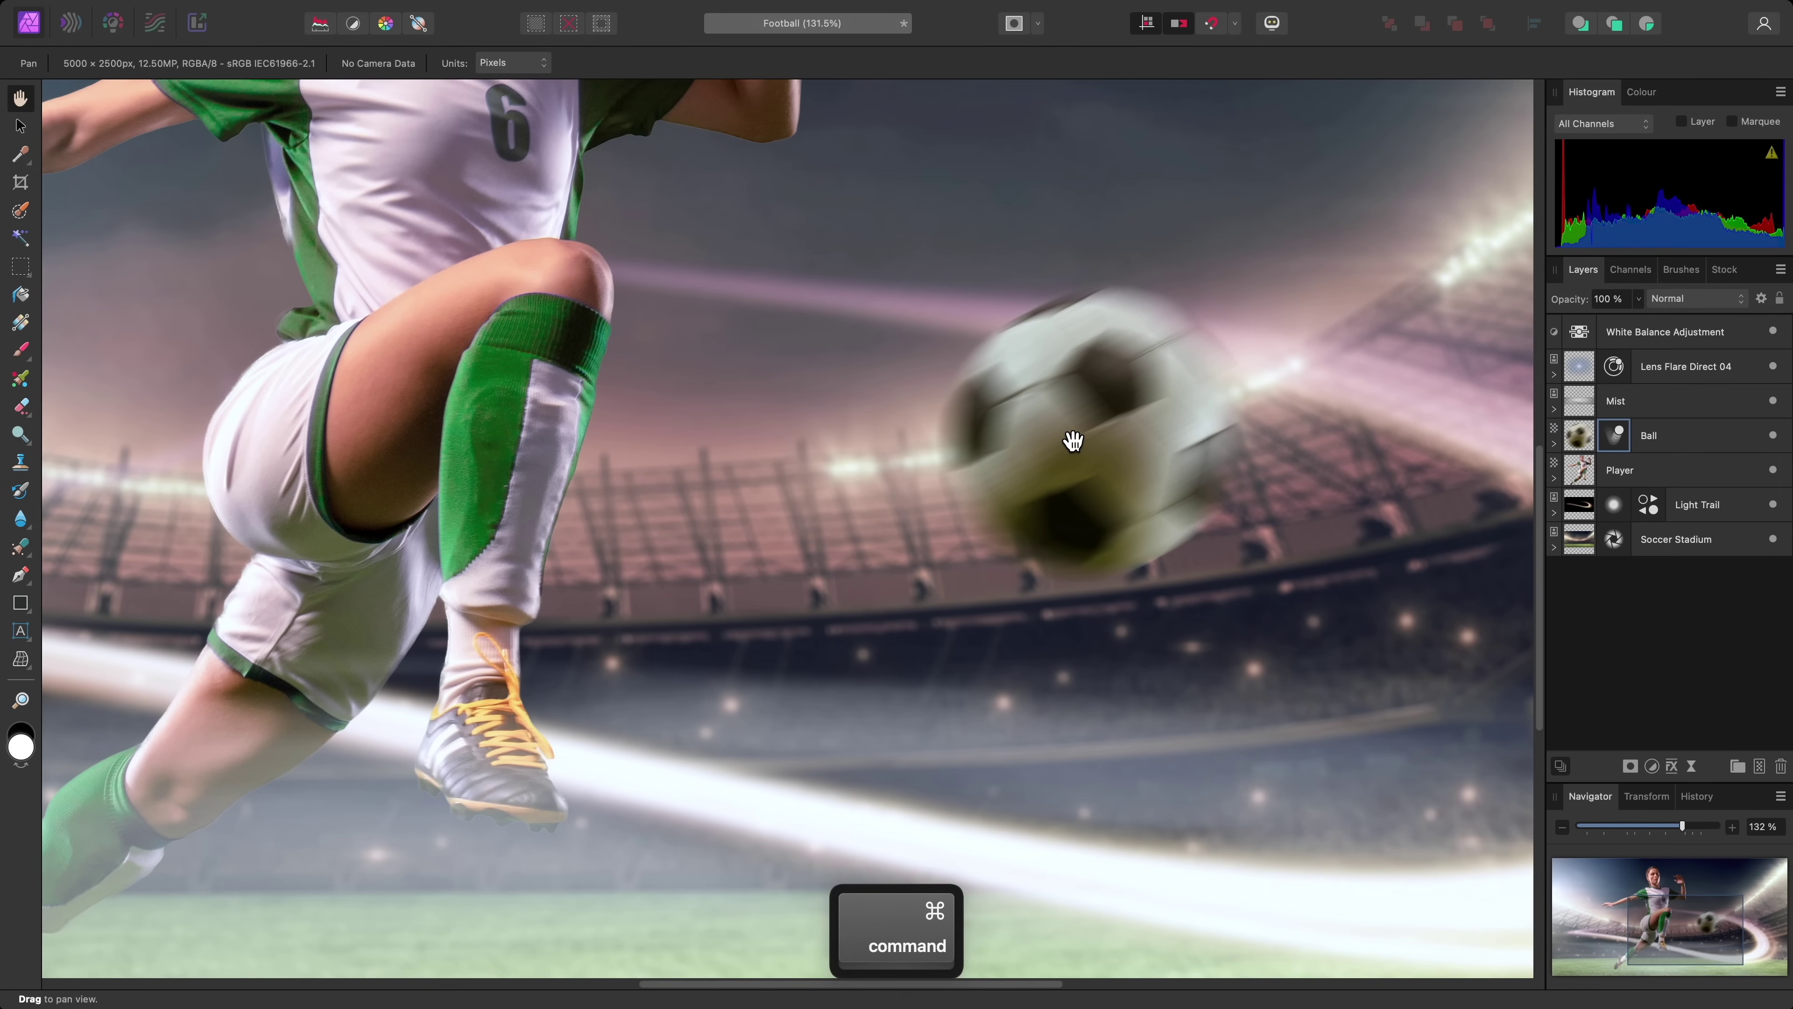
key(super+0)
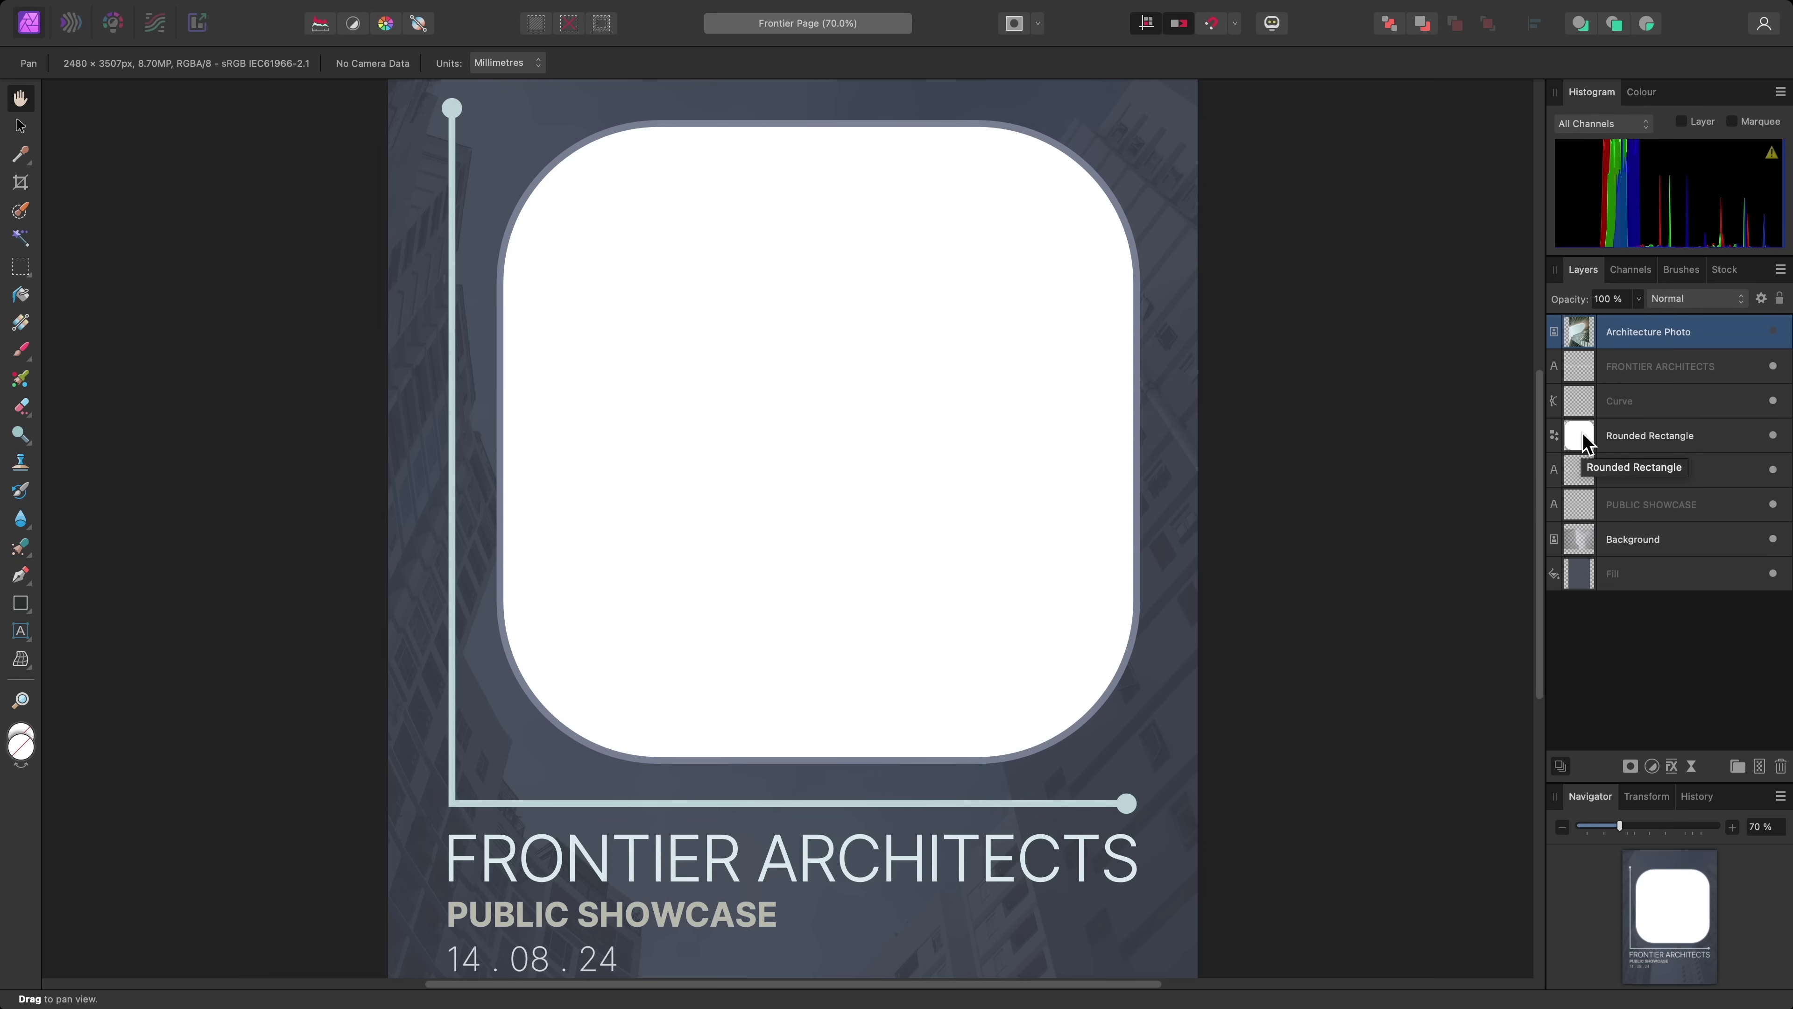
Show Architecture Photo, clip it into Rounded Rectangle, then move it back unclipped to the top.
click(1772, 332)
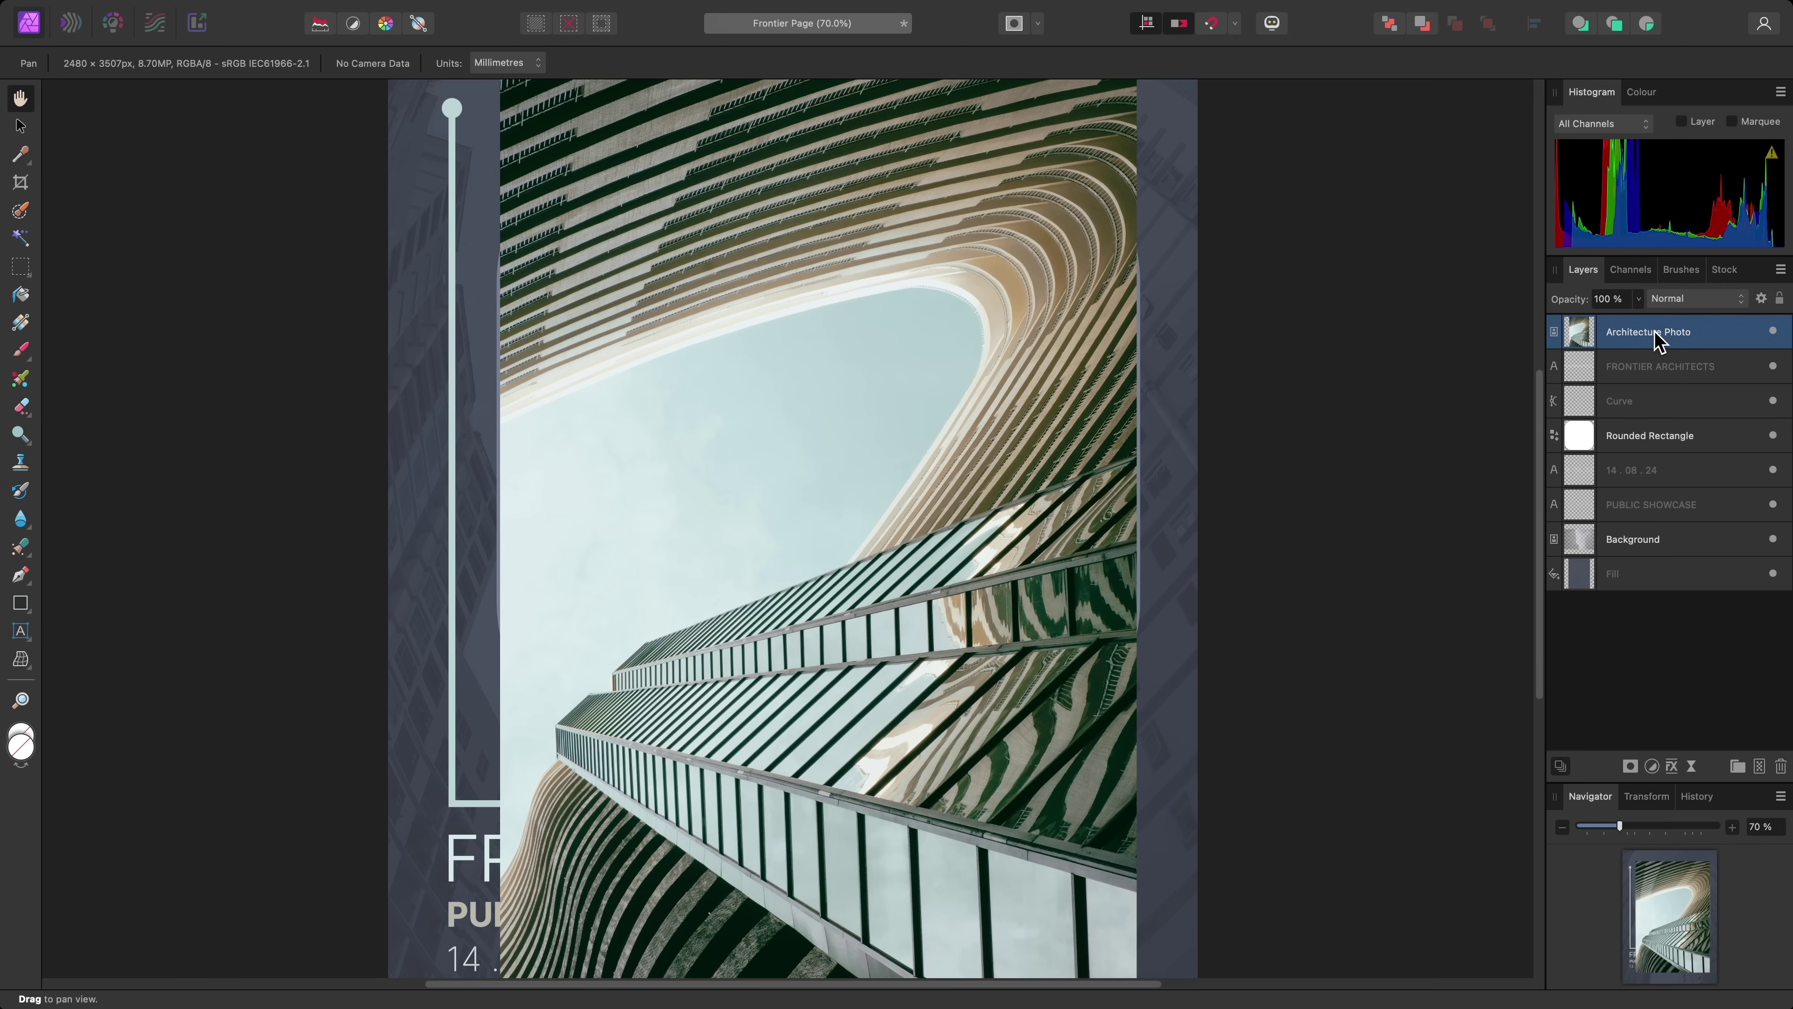
drag(1655, 342, 1660, 447)
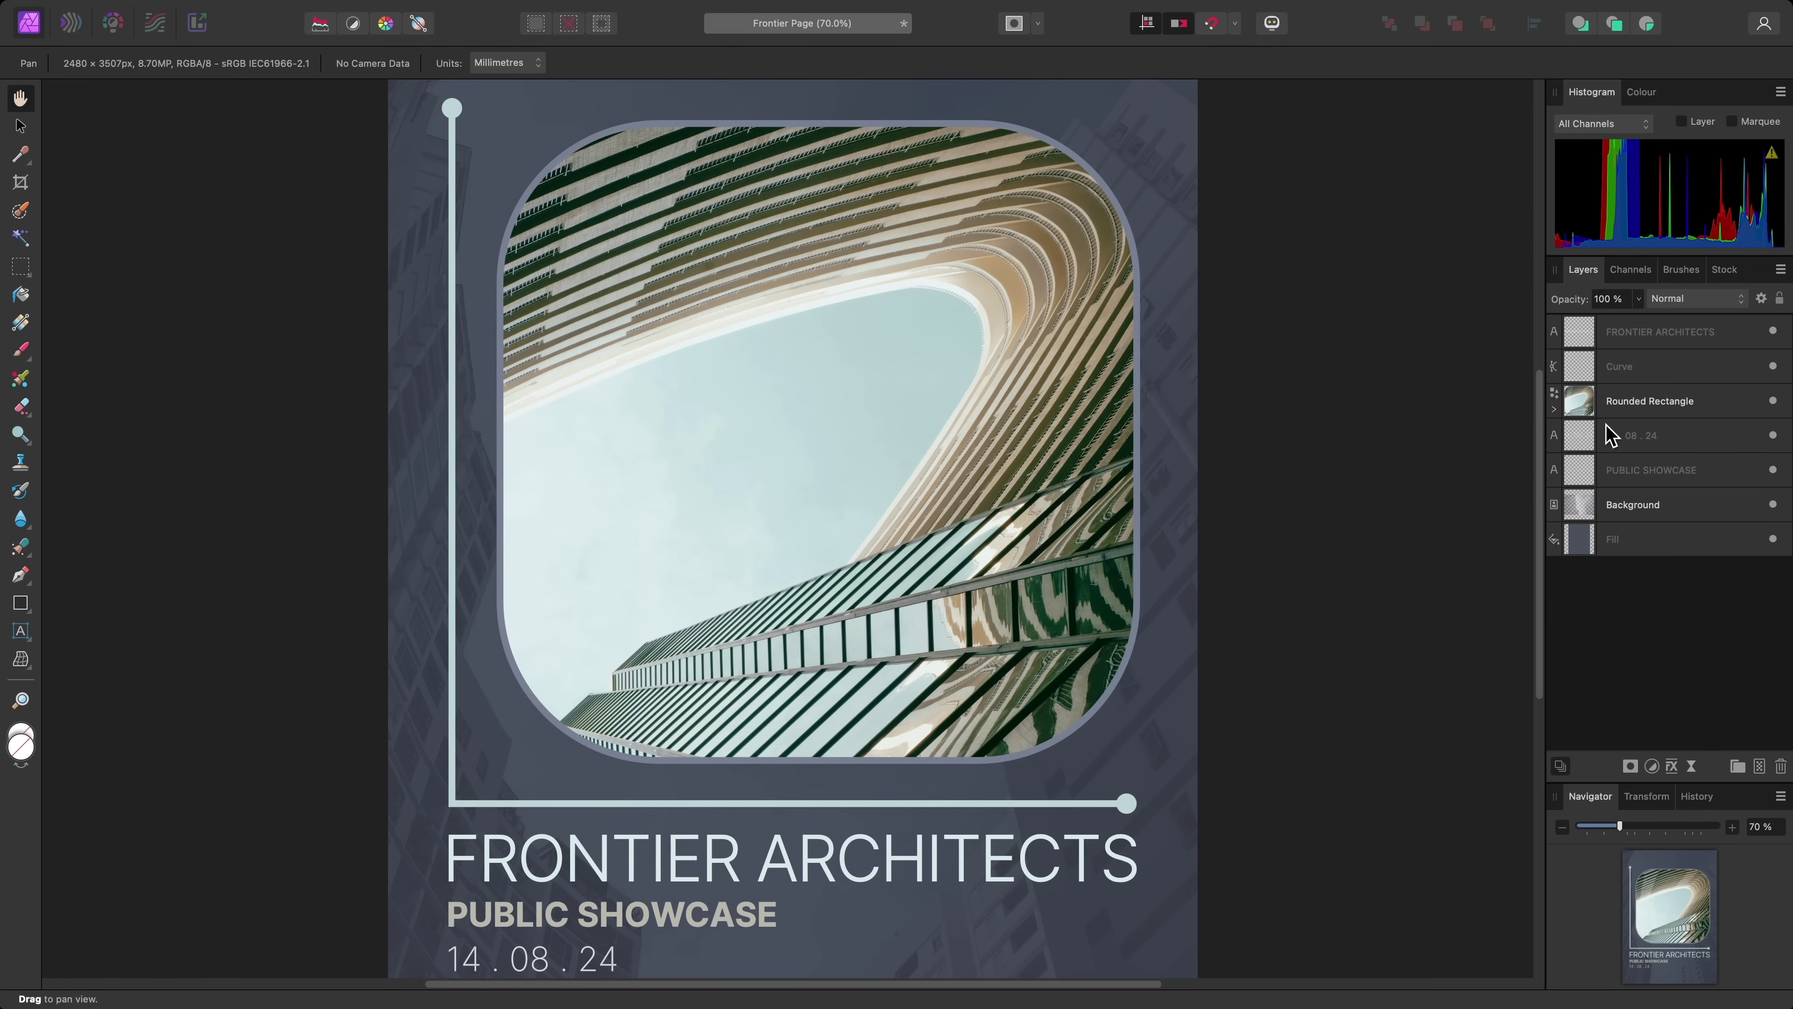
click(1556, 413)
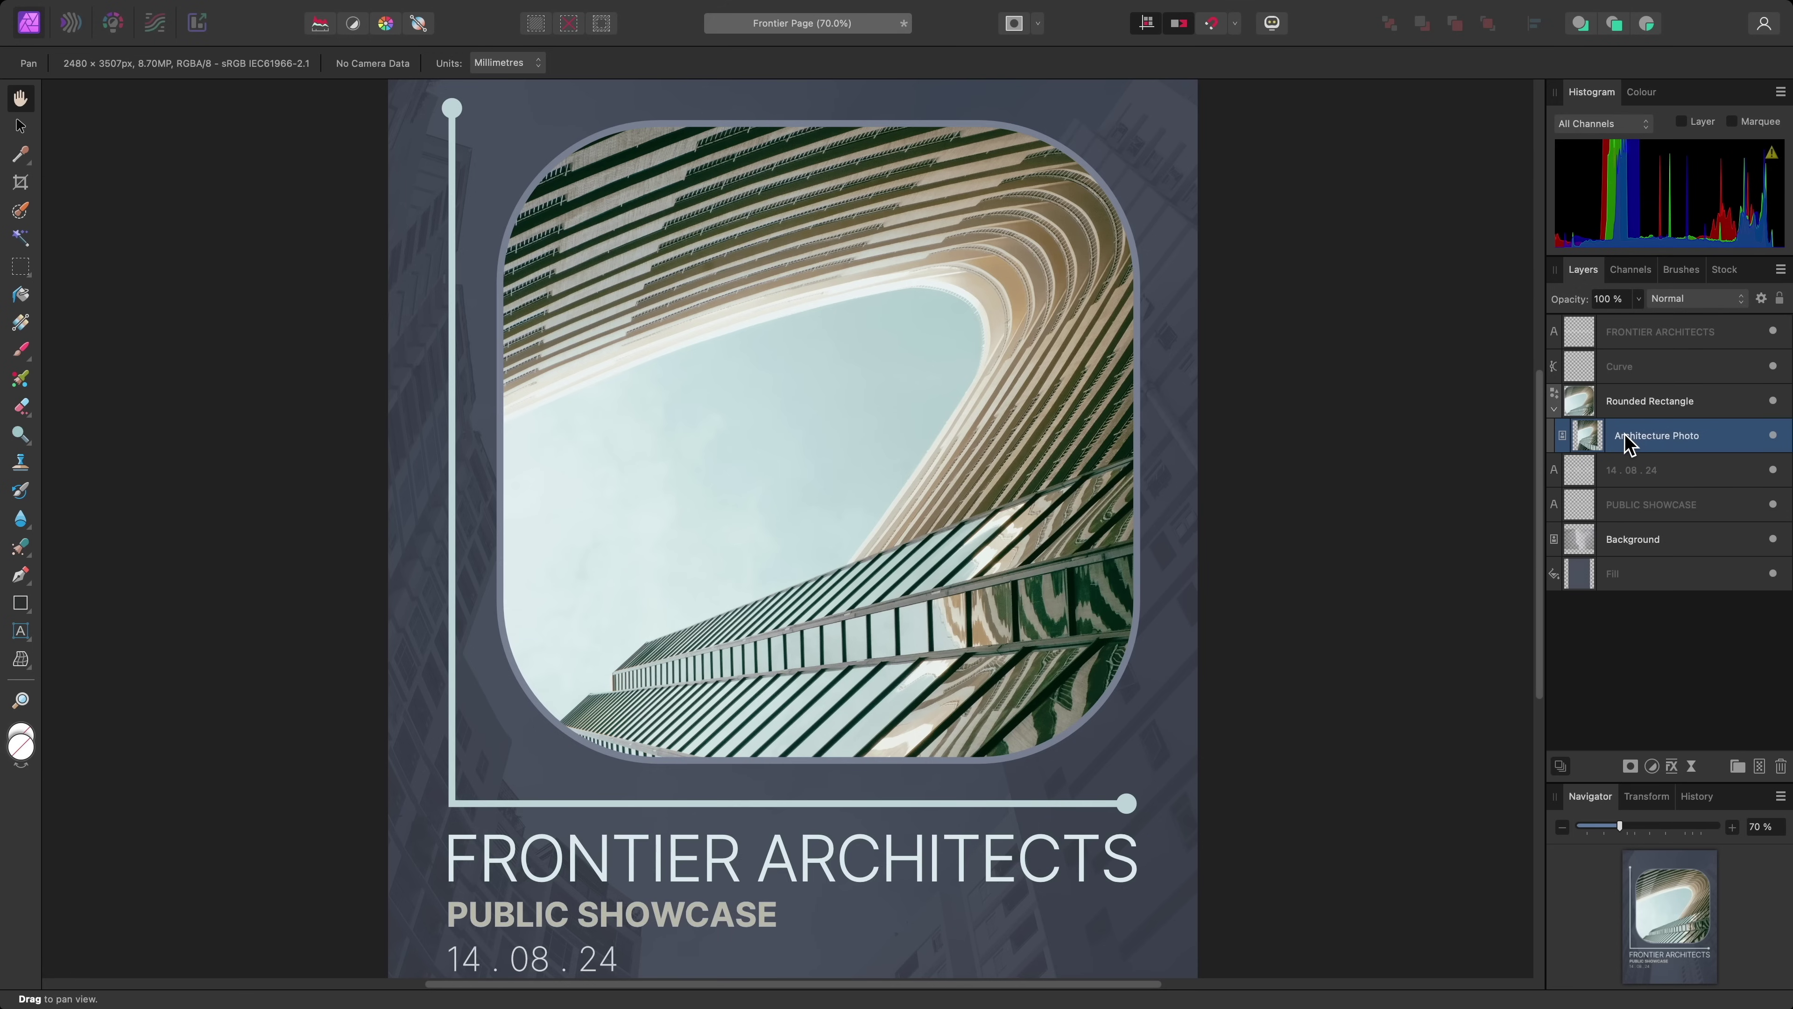
drag(1687, 447, 1618, 328)
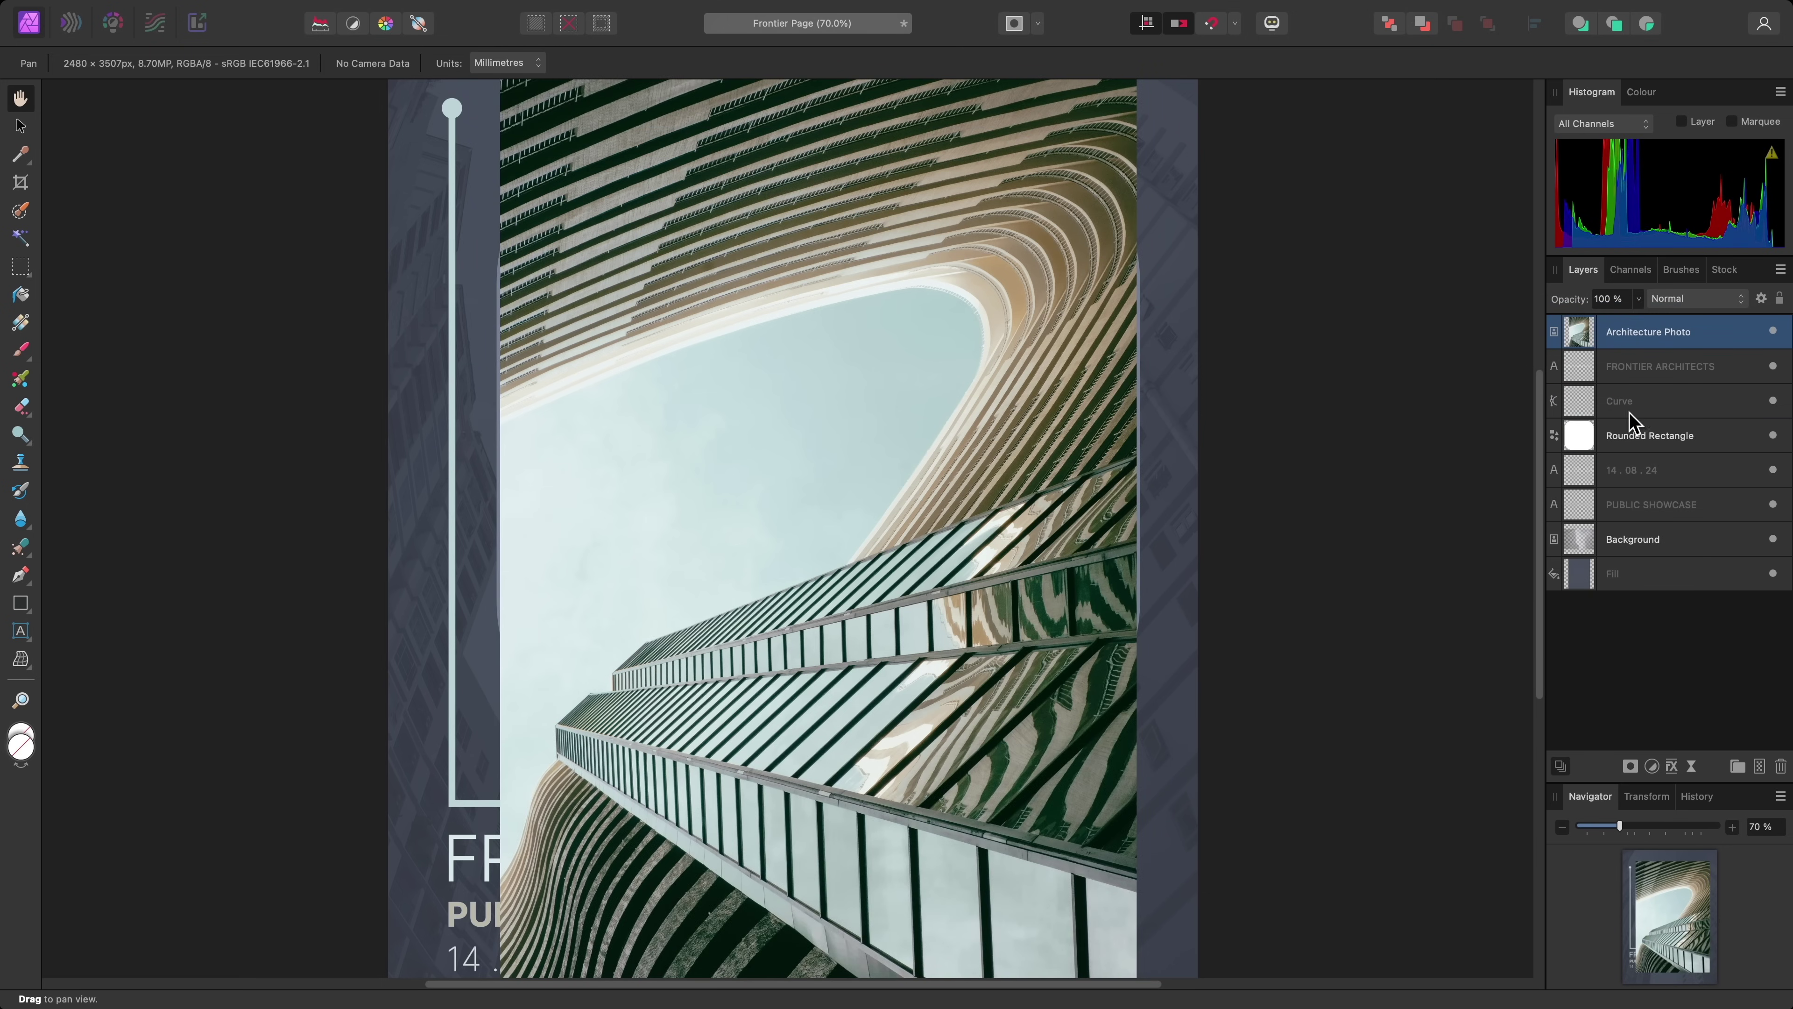
Use Rounded Rectangle as the Architecture Photo's mask, then Release Mask to separate it.
drag(1638, 436, 1582, 332)
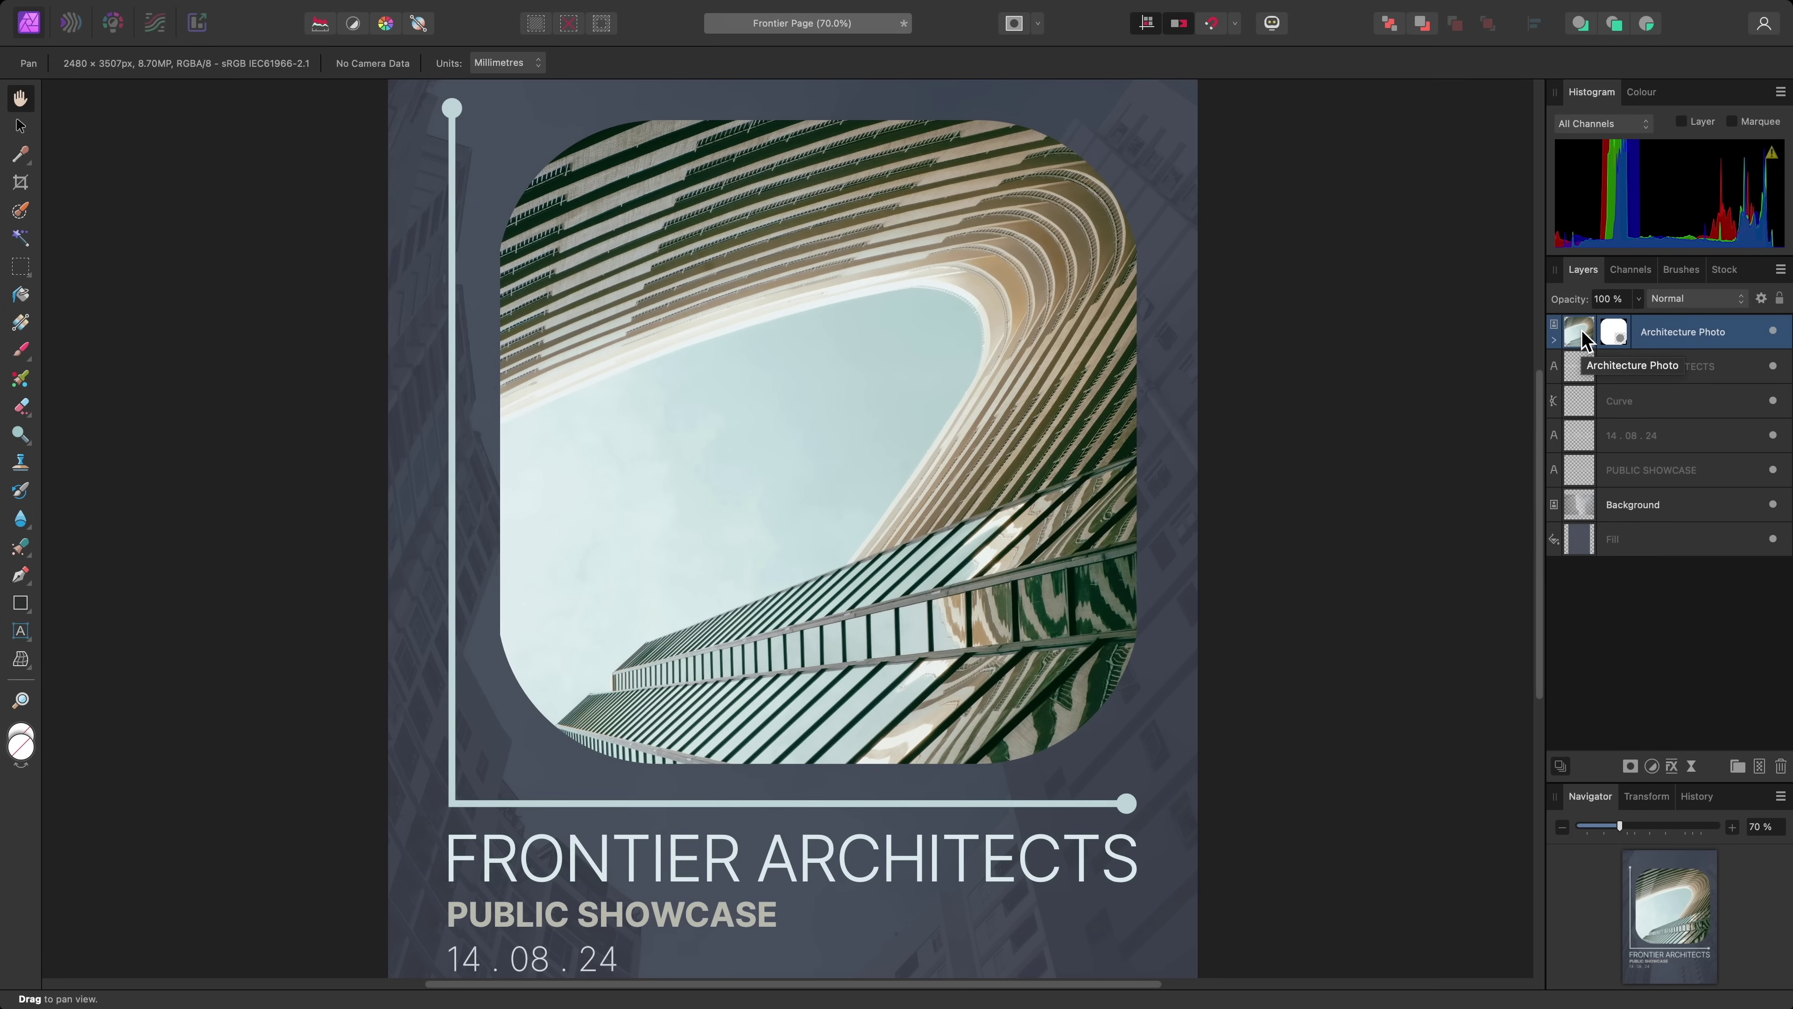
right_click(1615, 337)
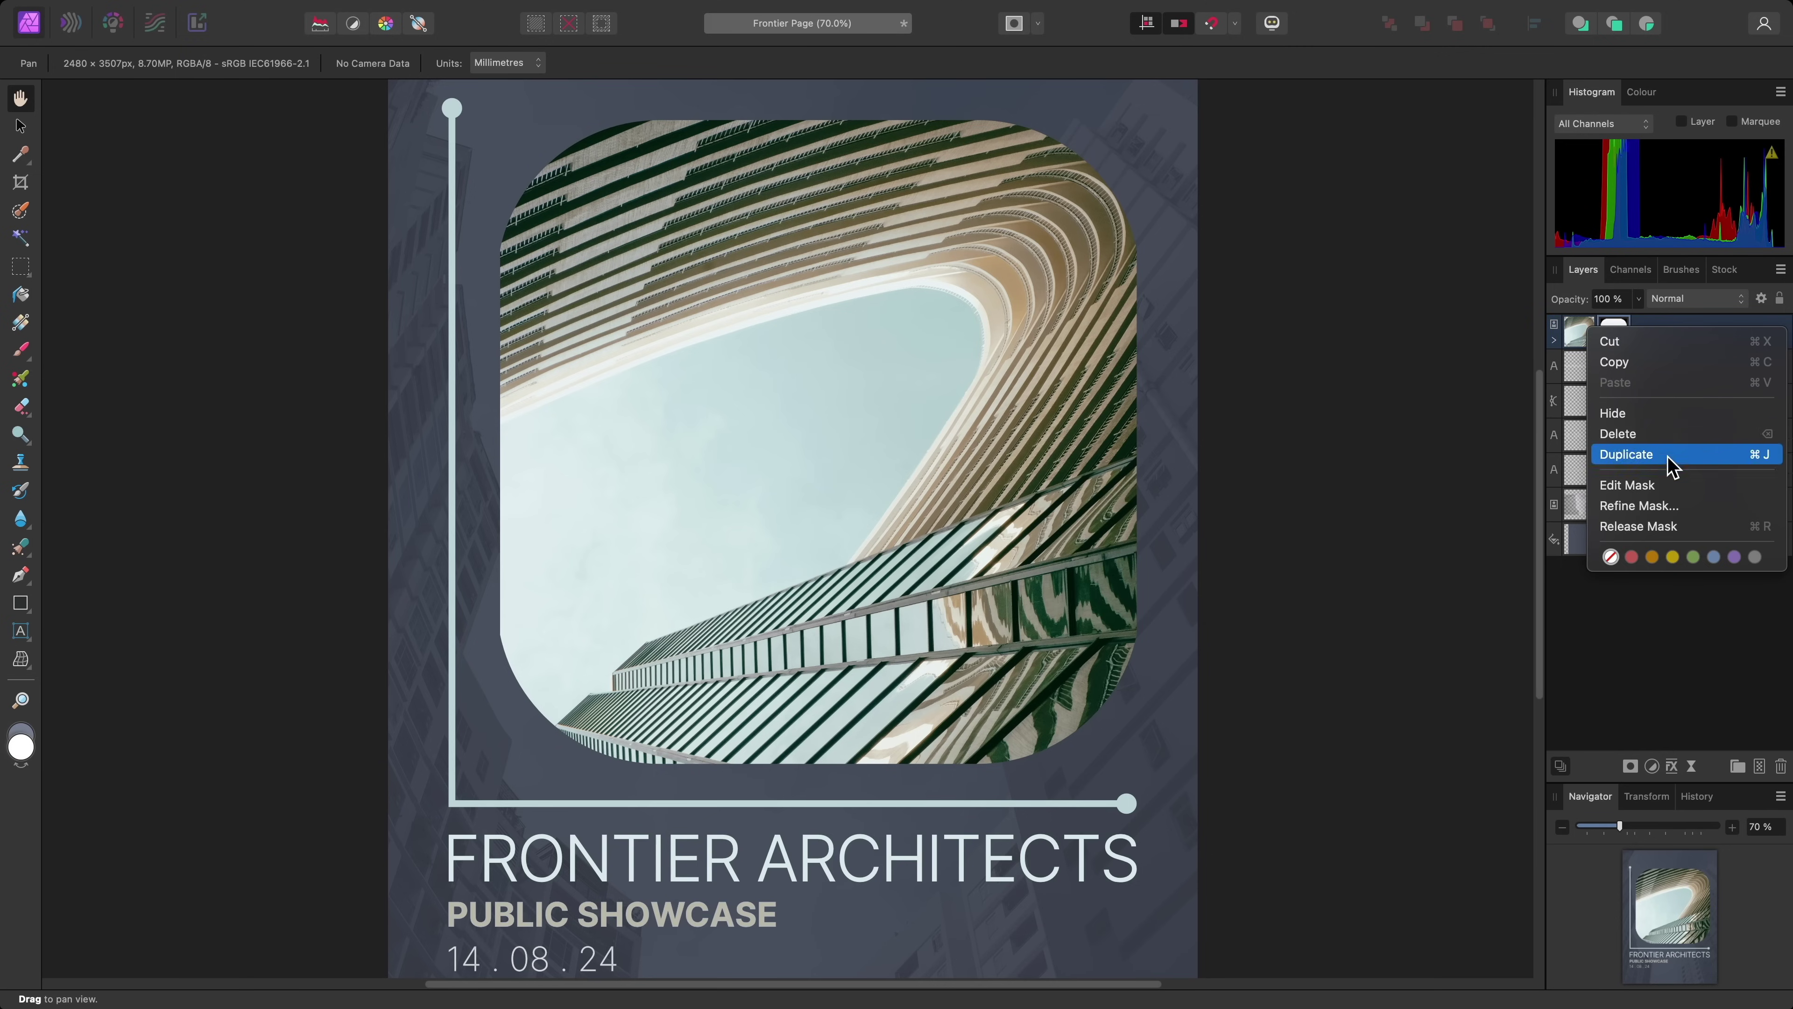
click(1692, 527)
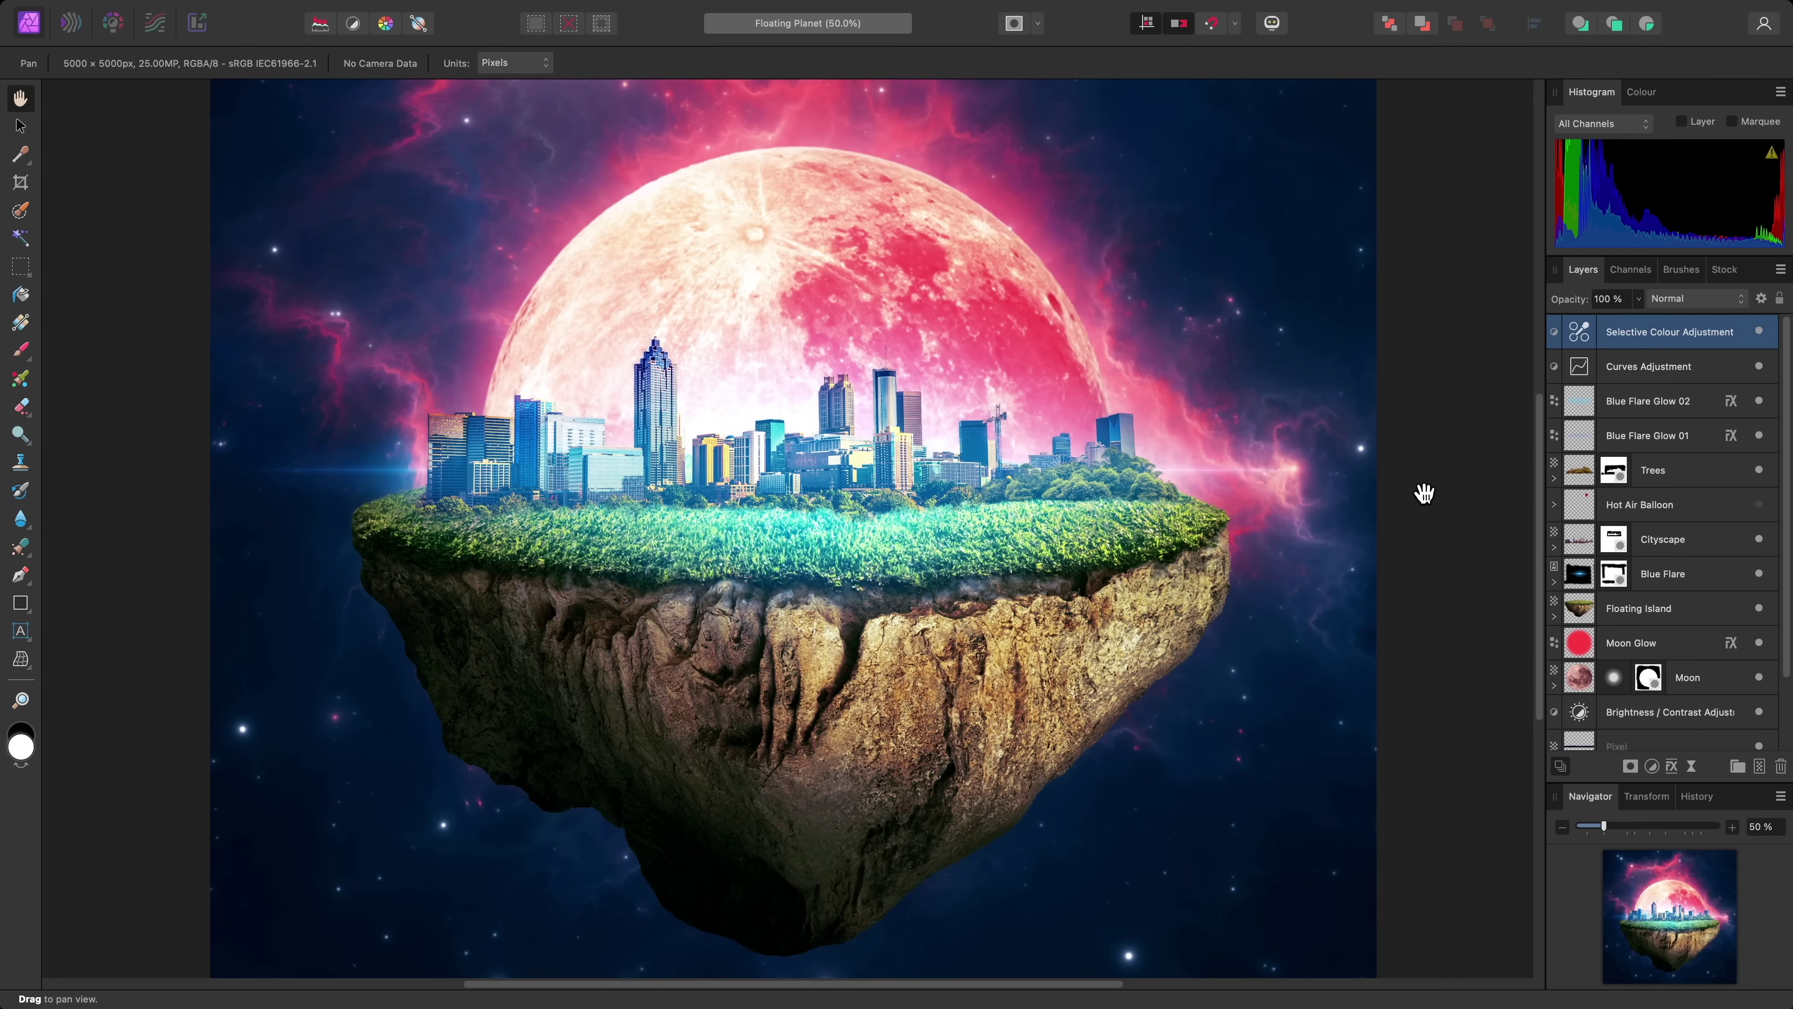
Nest a Curves adjustment in Floating Island and lift its Red channel curve.
key(super+m)
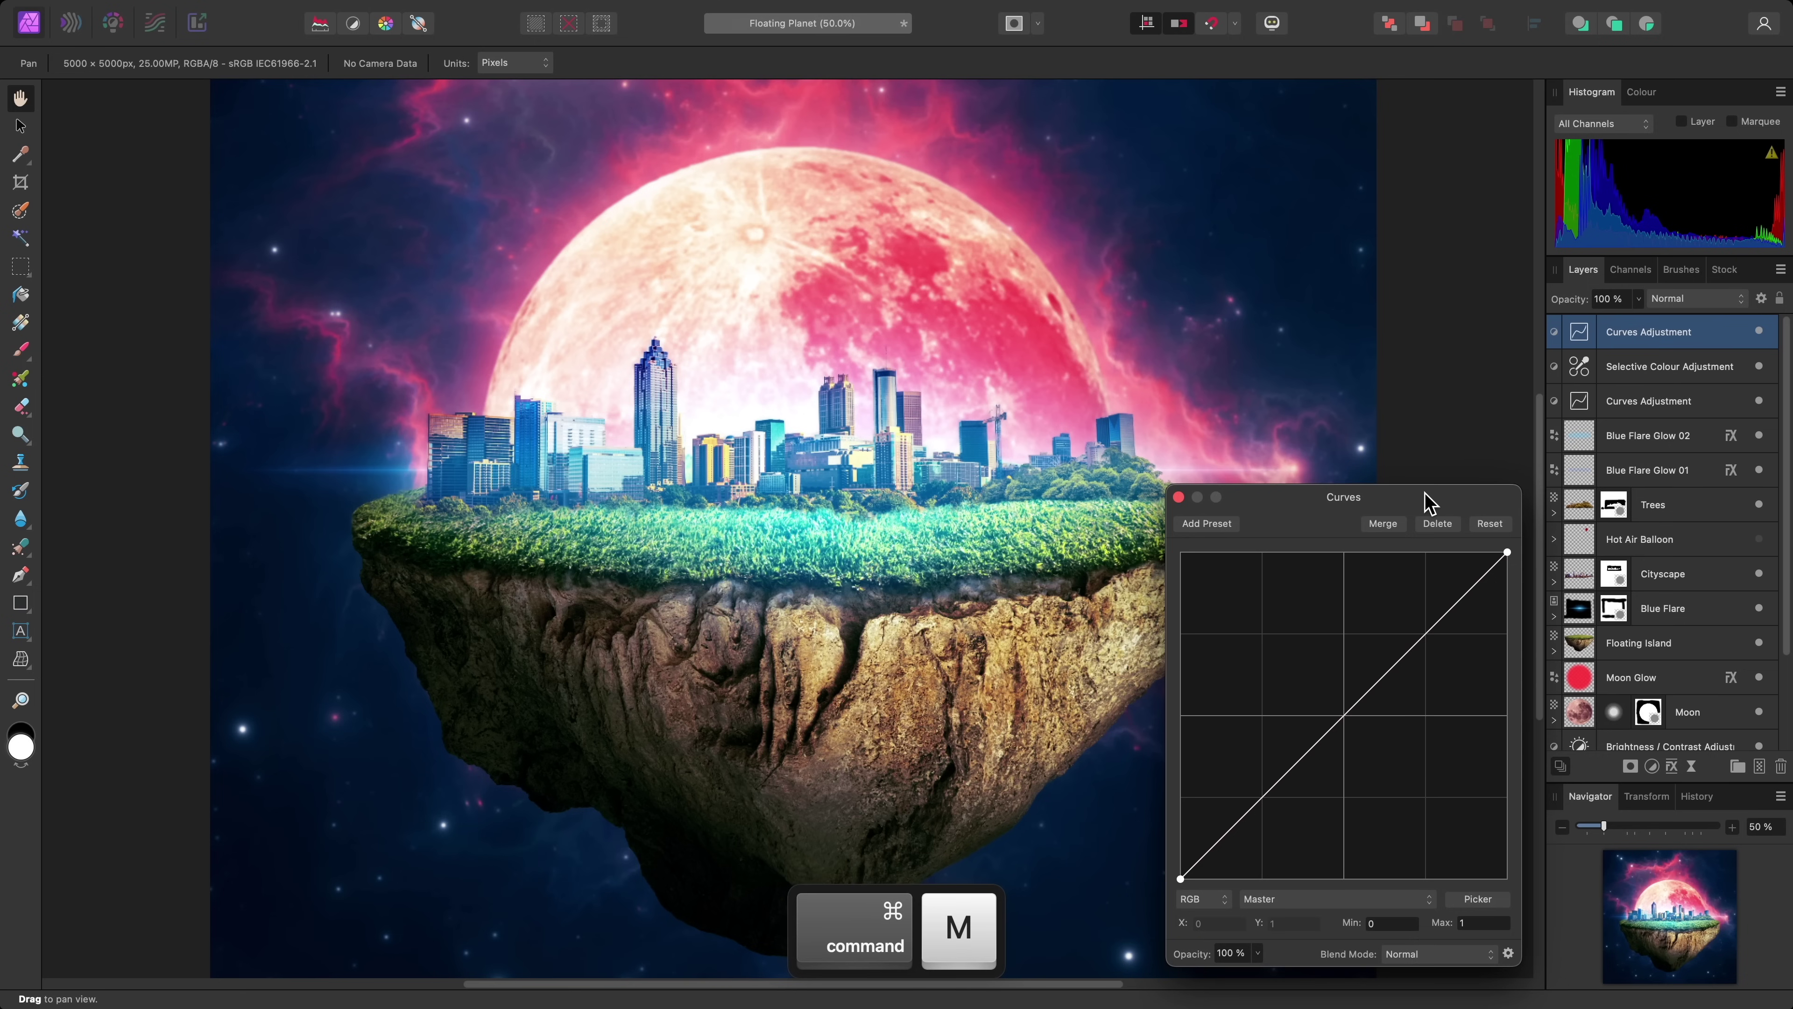
drag(1639, 345, 1696, 657)
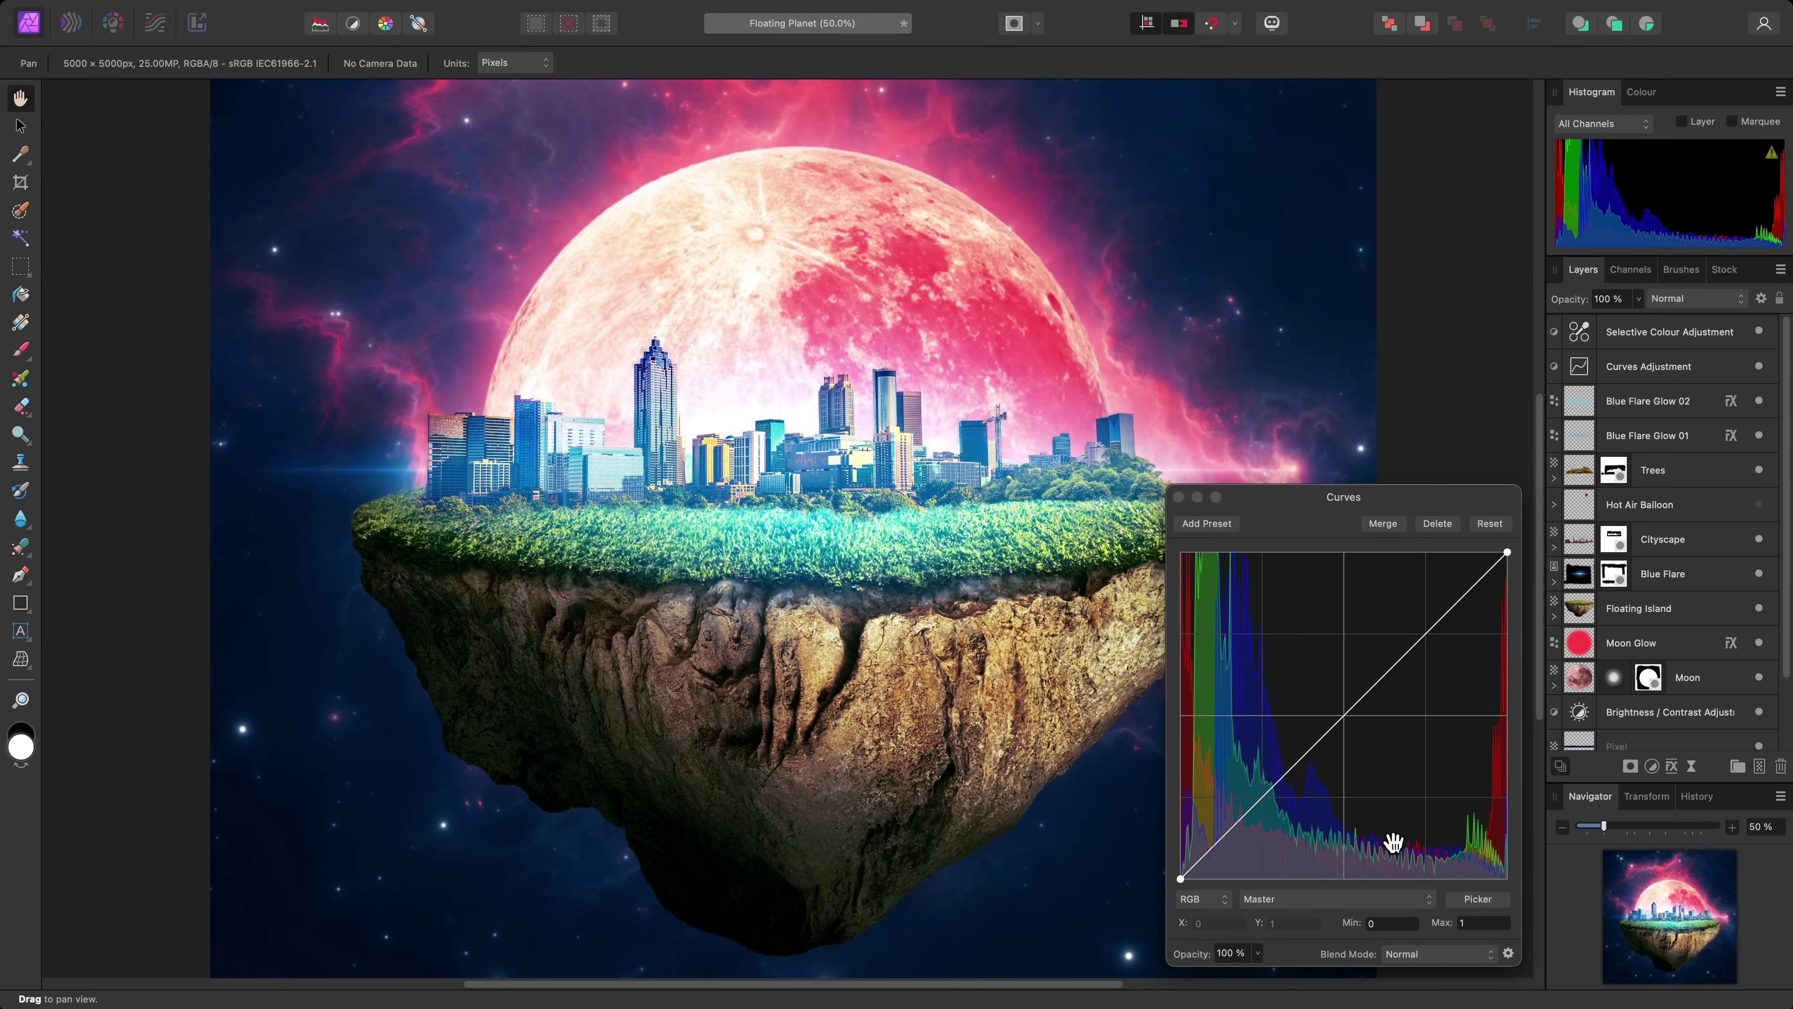
click(1394, 898)
click(1395, 919)
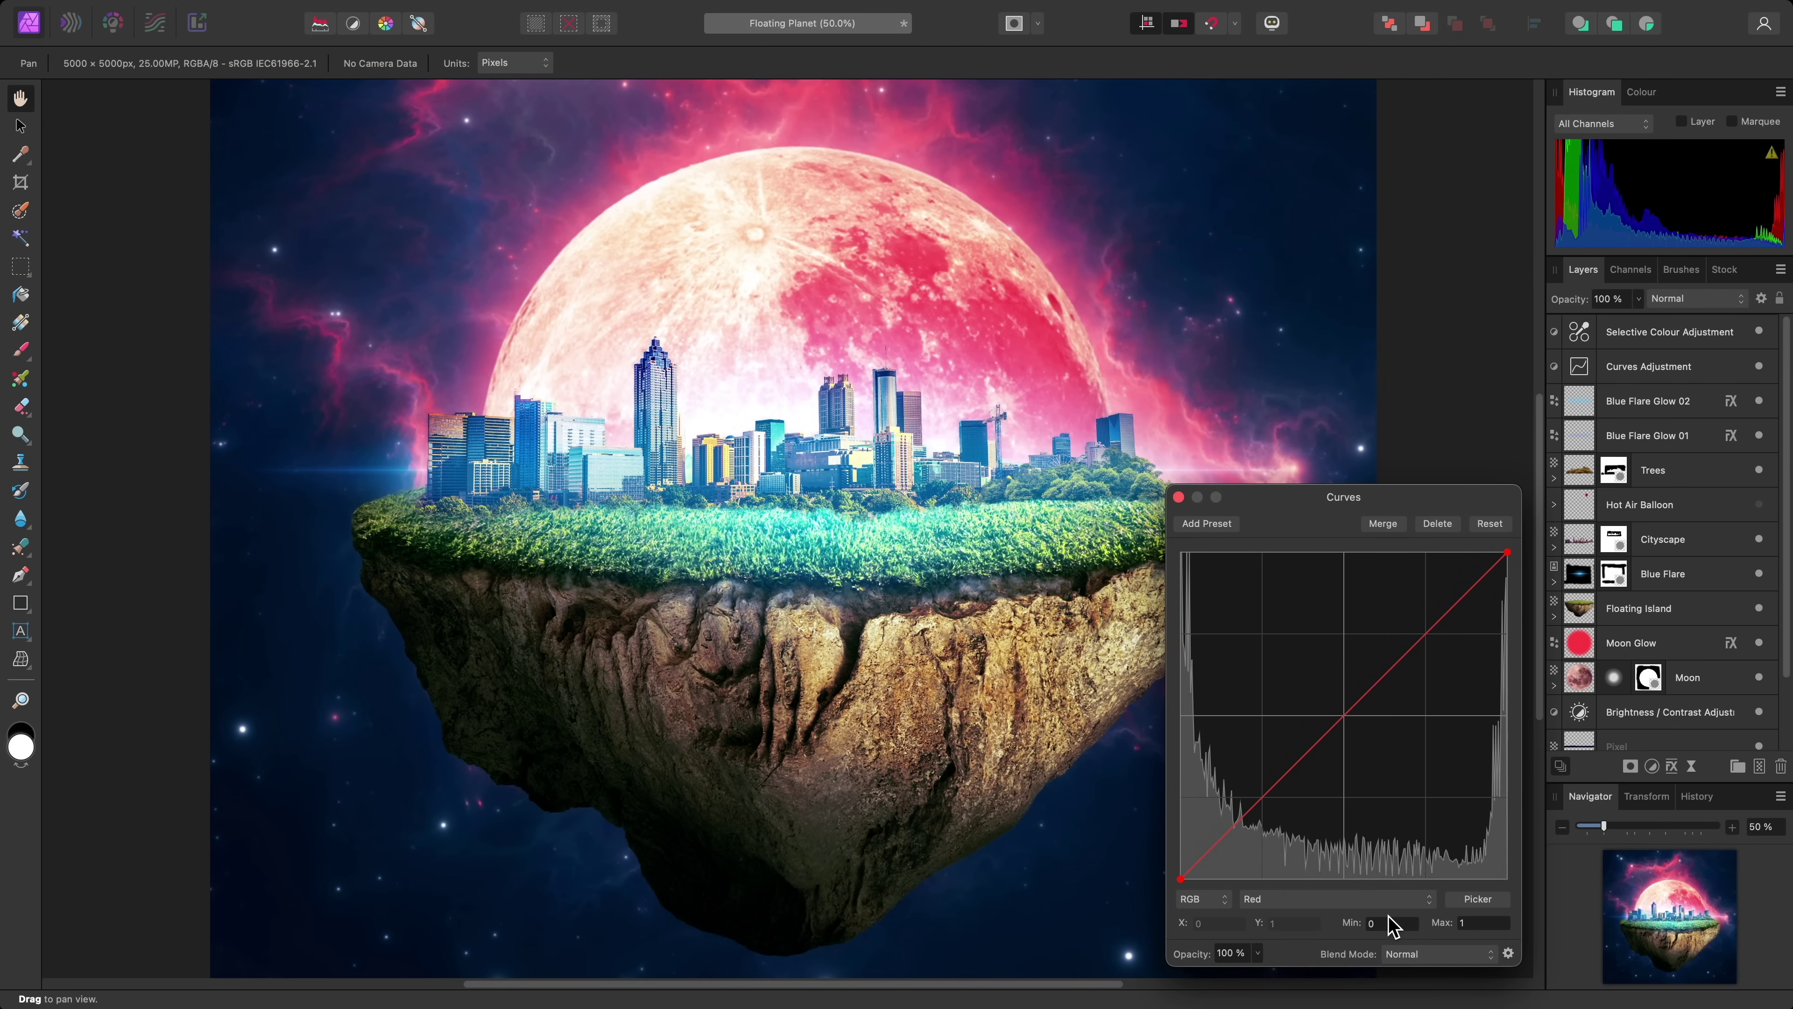
drag(1344, 714, 1341, 674)
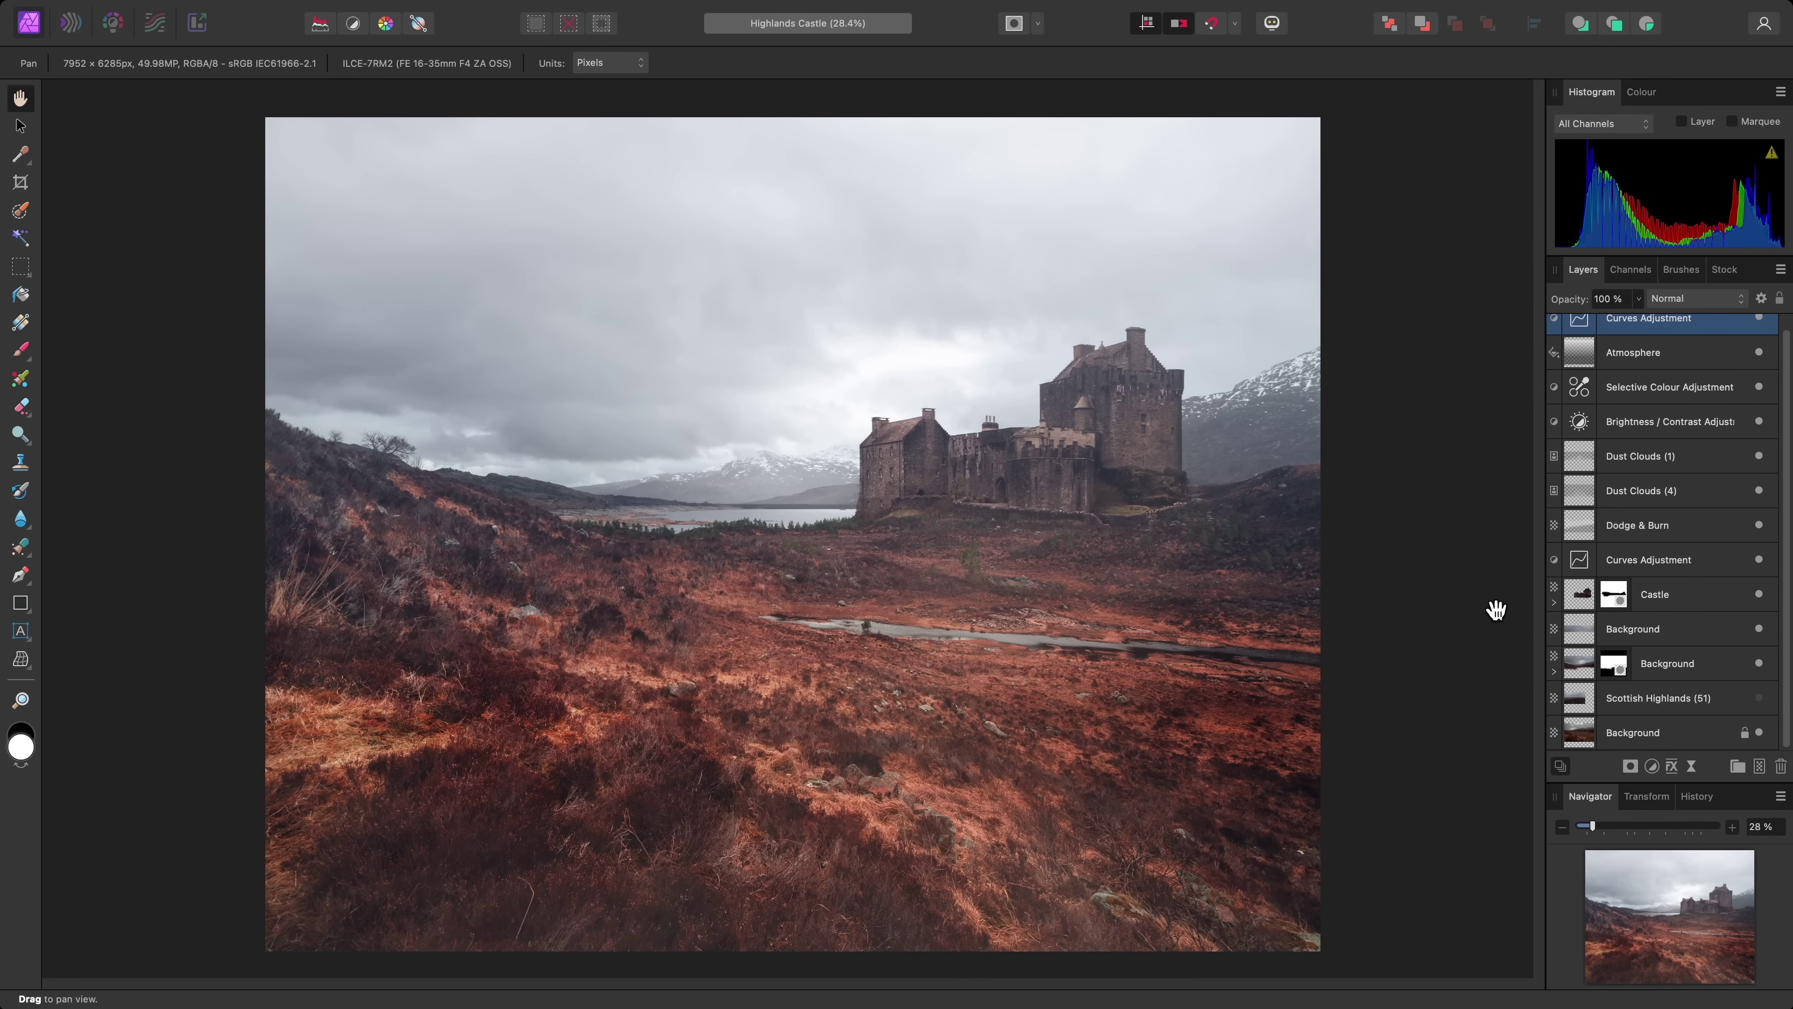
Select and show the Scottish Highlands (51) layer and add a mask to it.
click(1677, 703)
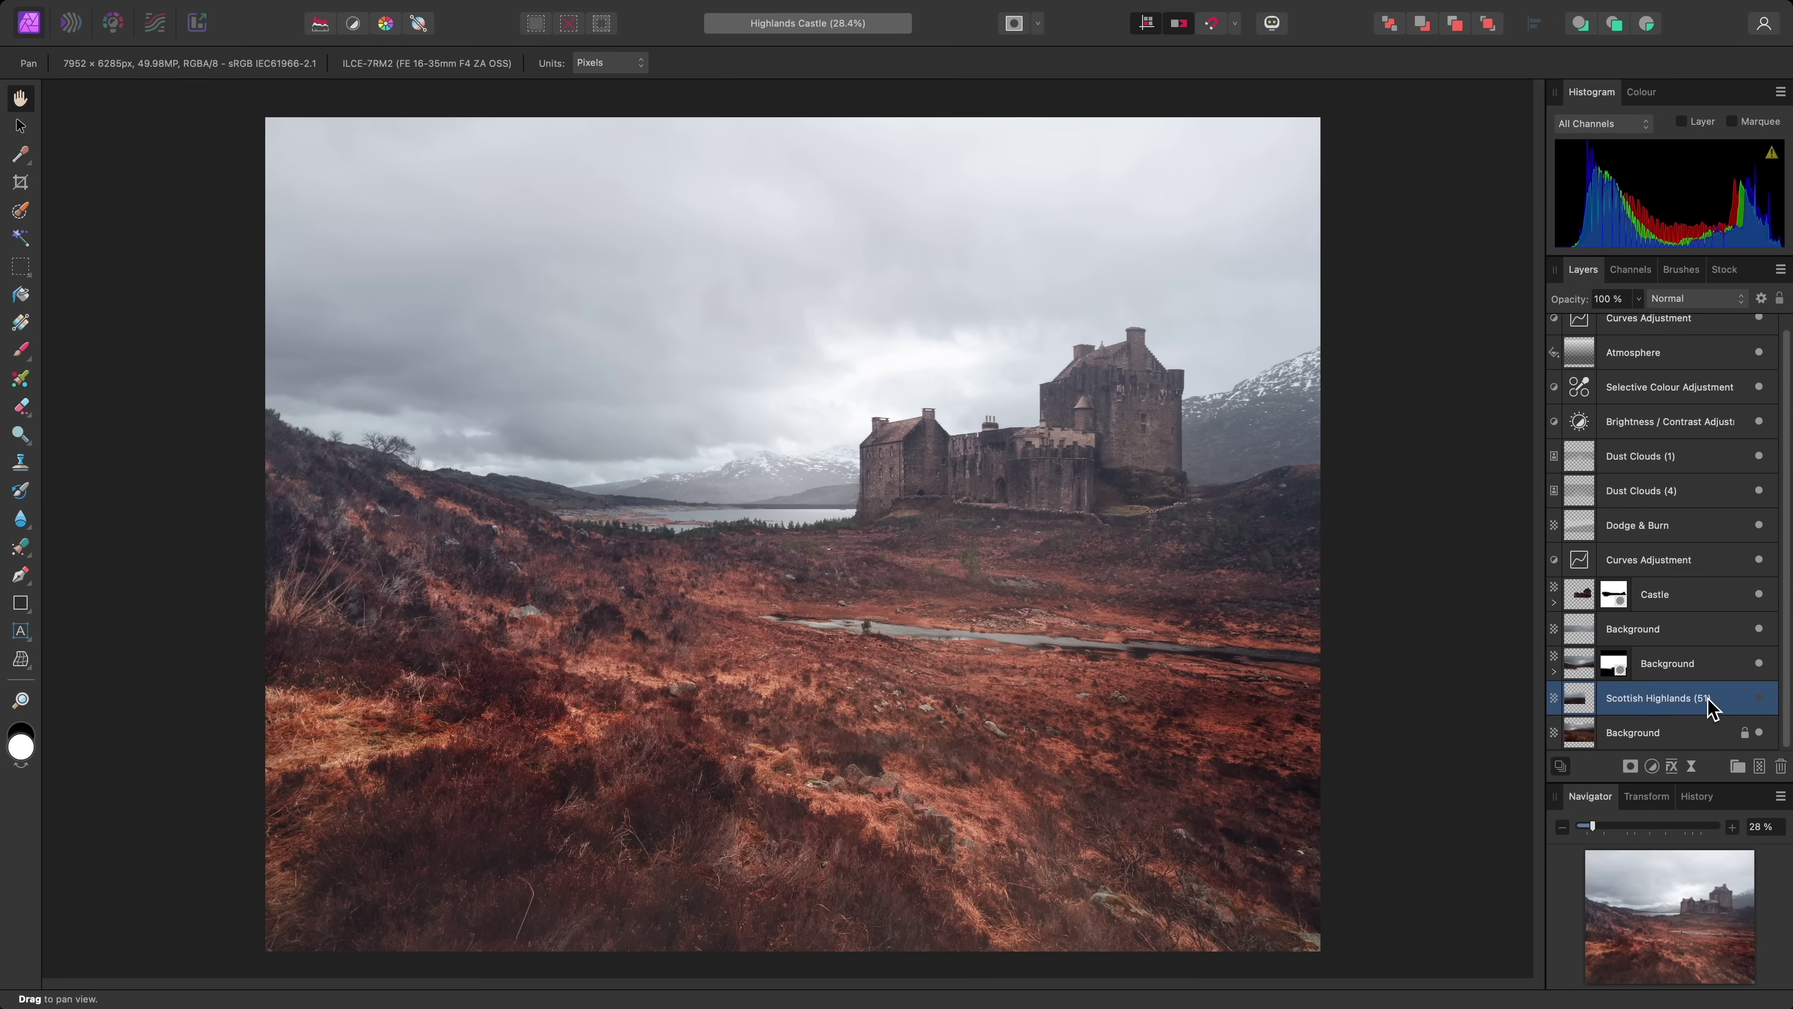
click(1759, 698)
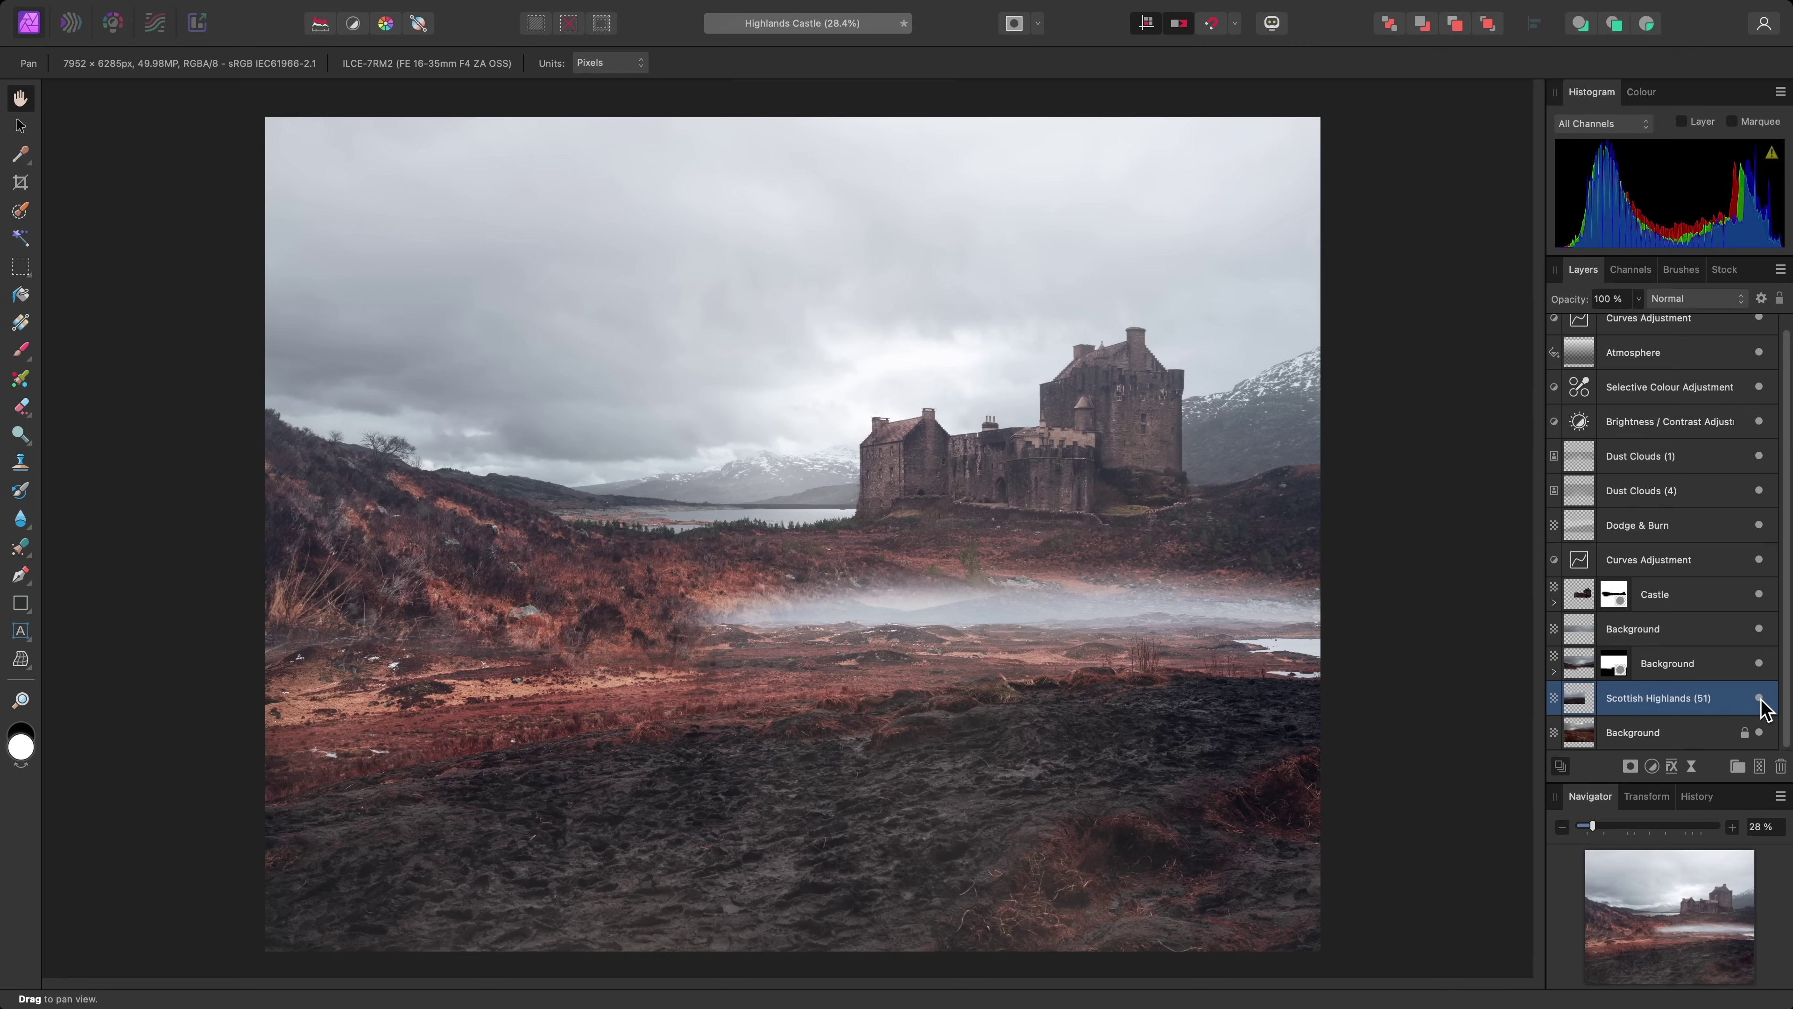
click(1631, 767)
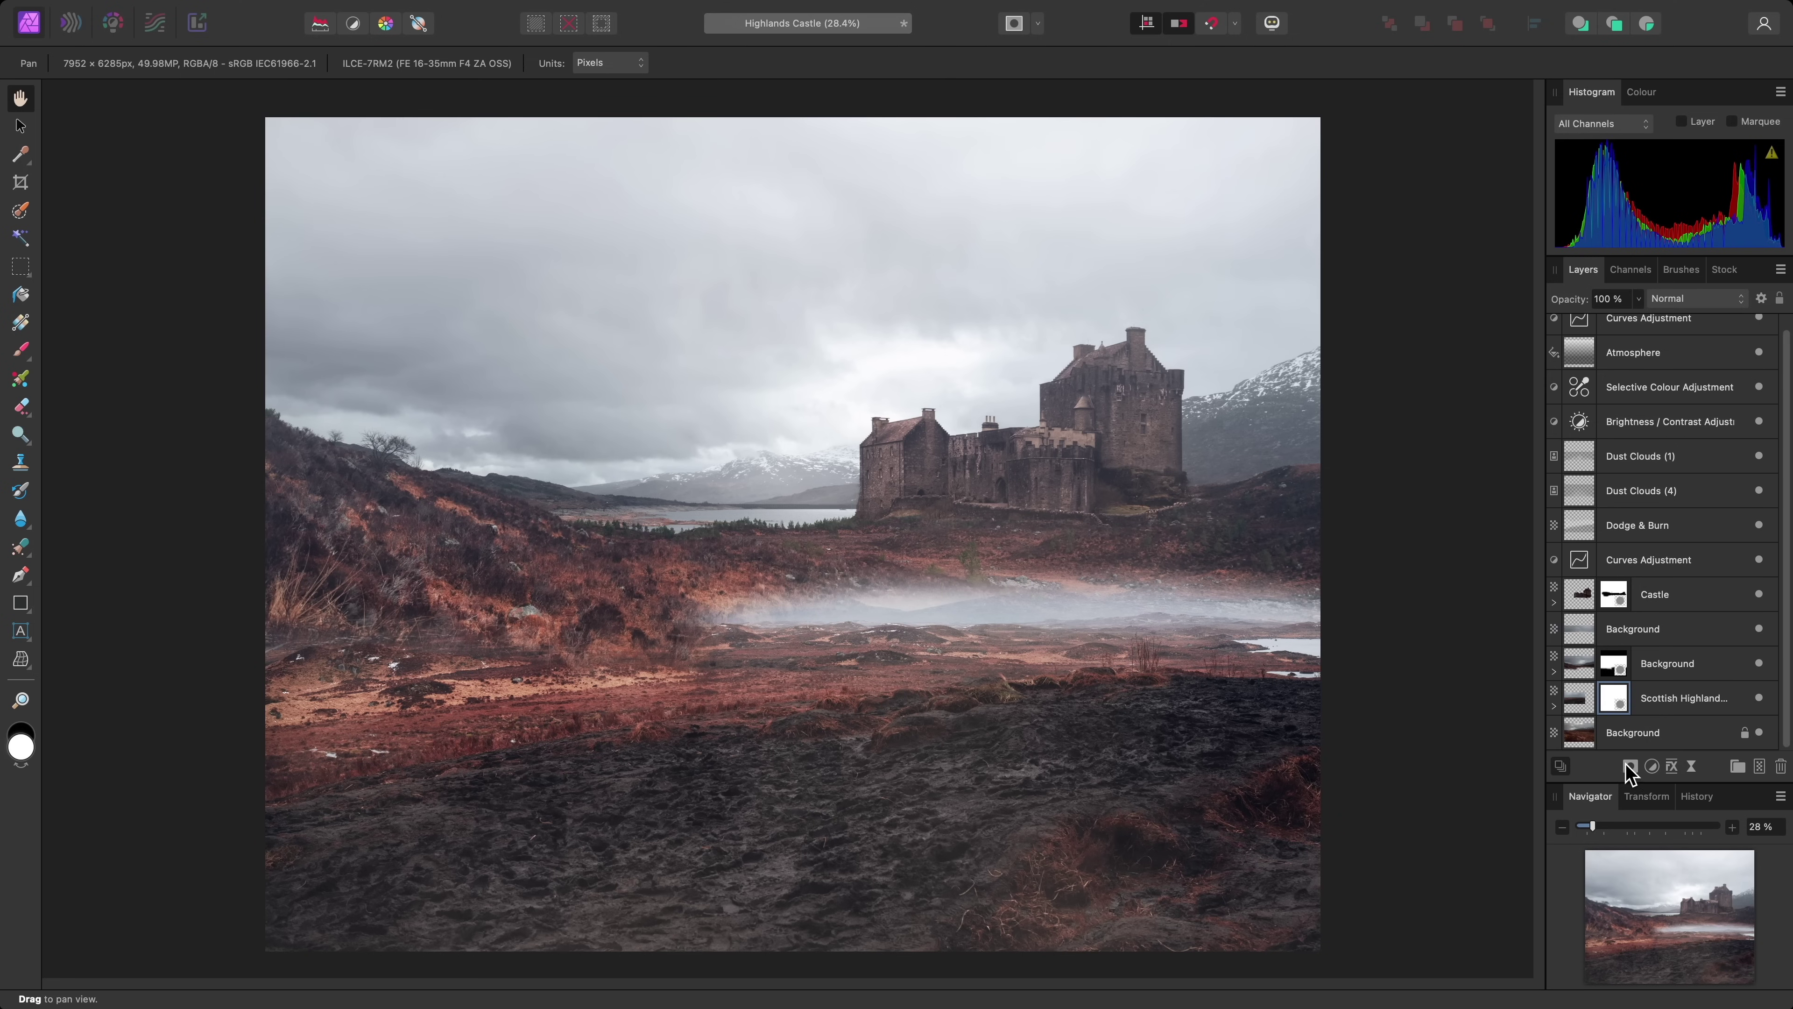
Paint black with a roughly 910 px brush over the misty middle band.
key(b)
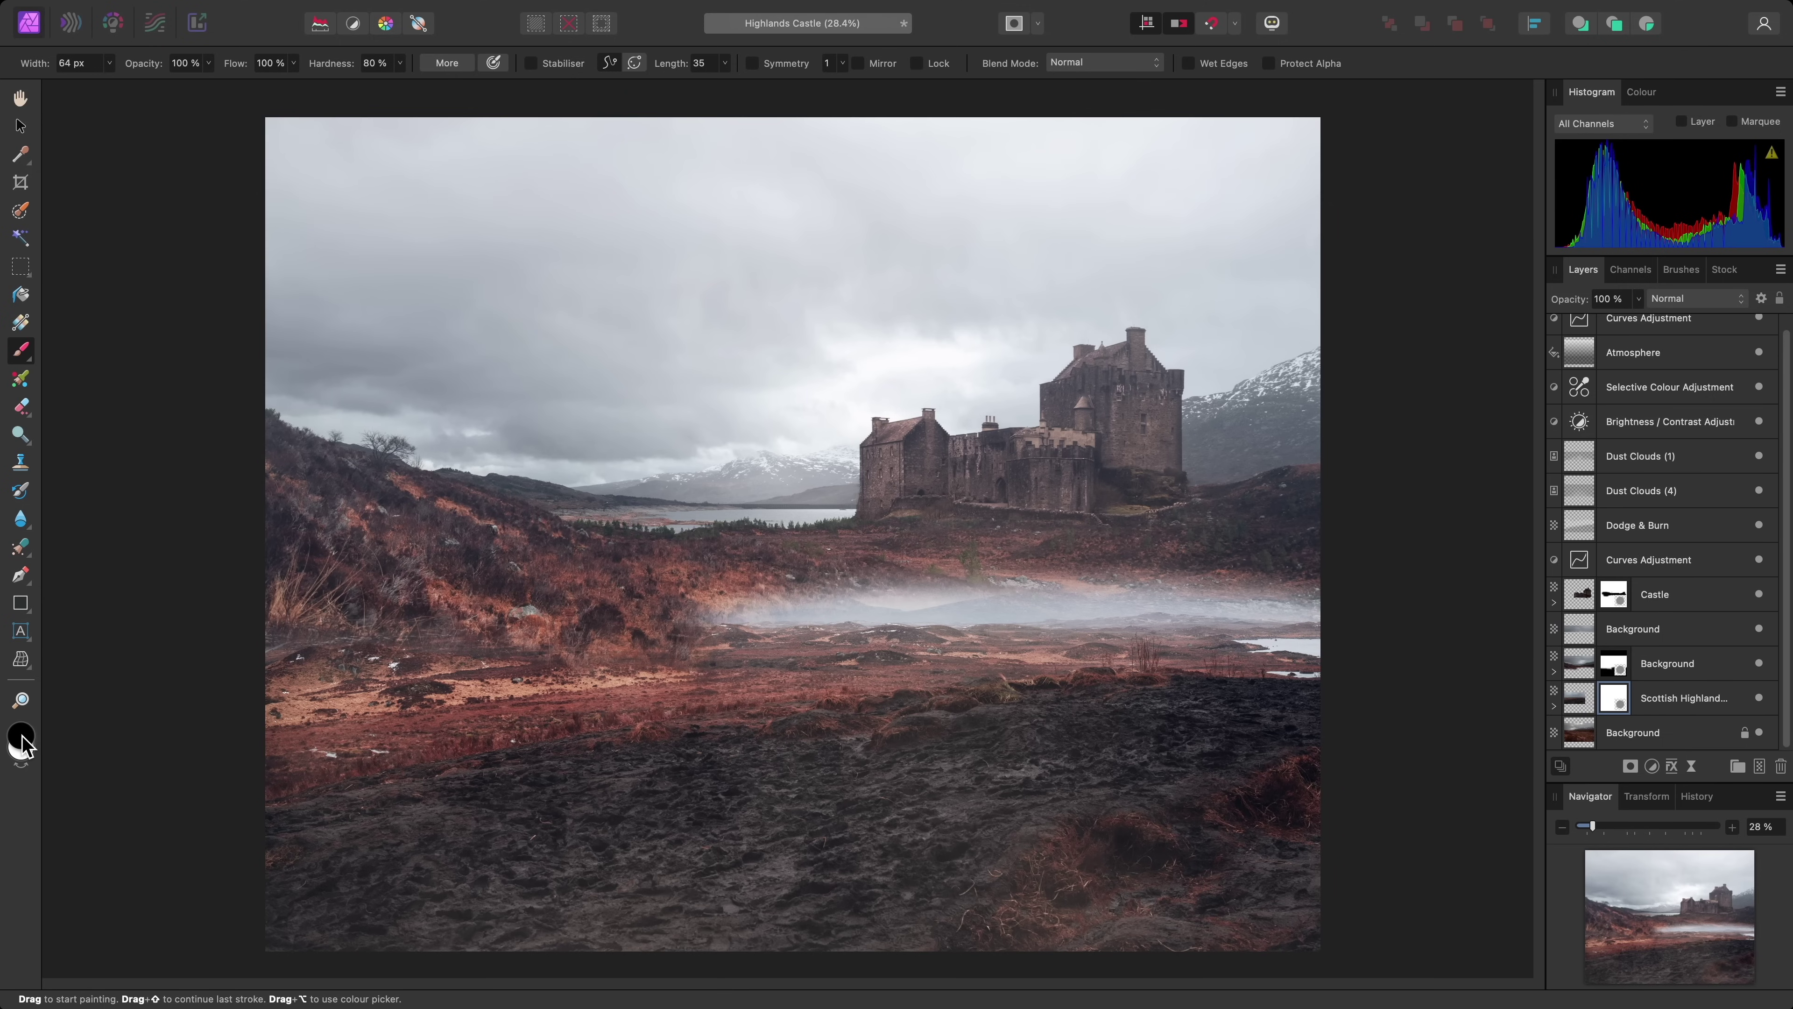
key(bracketright)
key(bracketright)
key(bracketright)
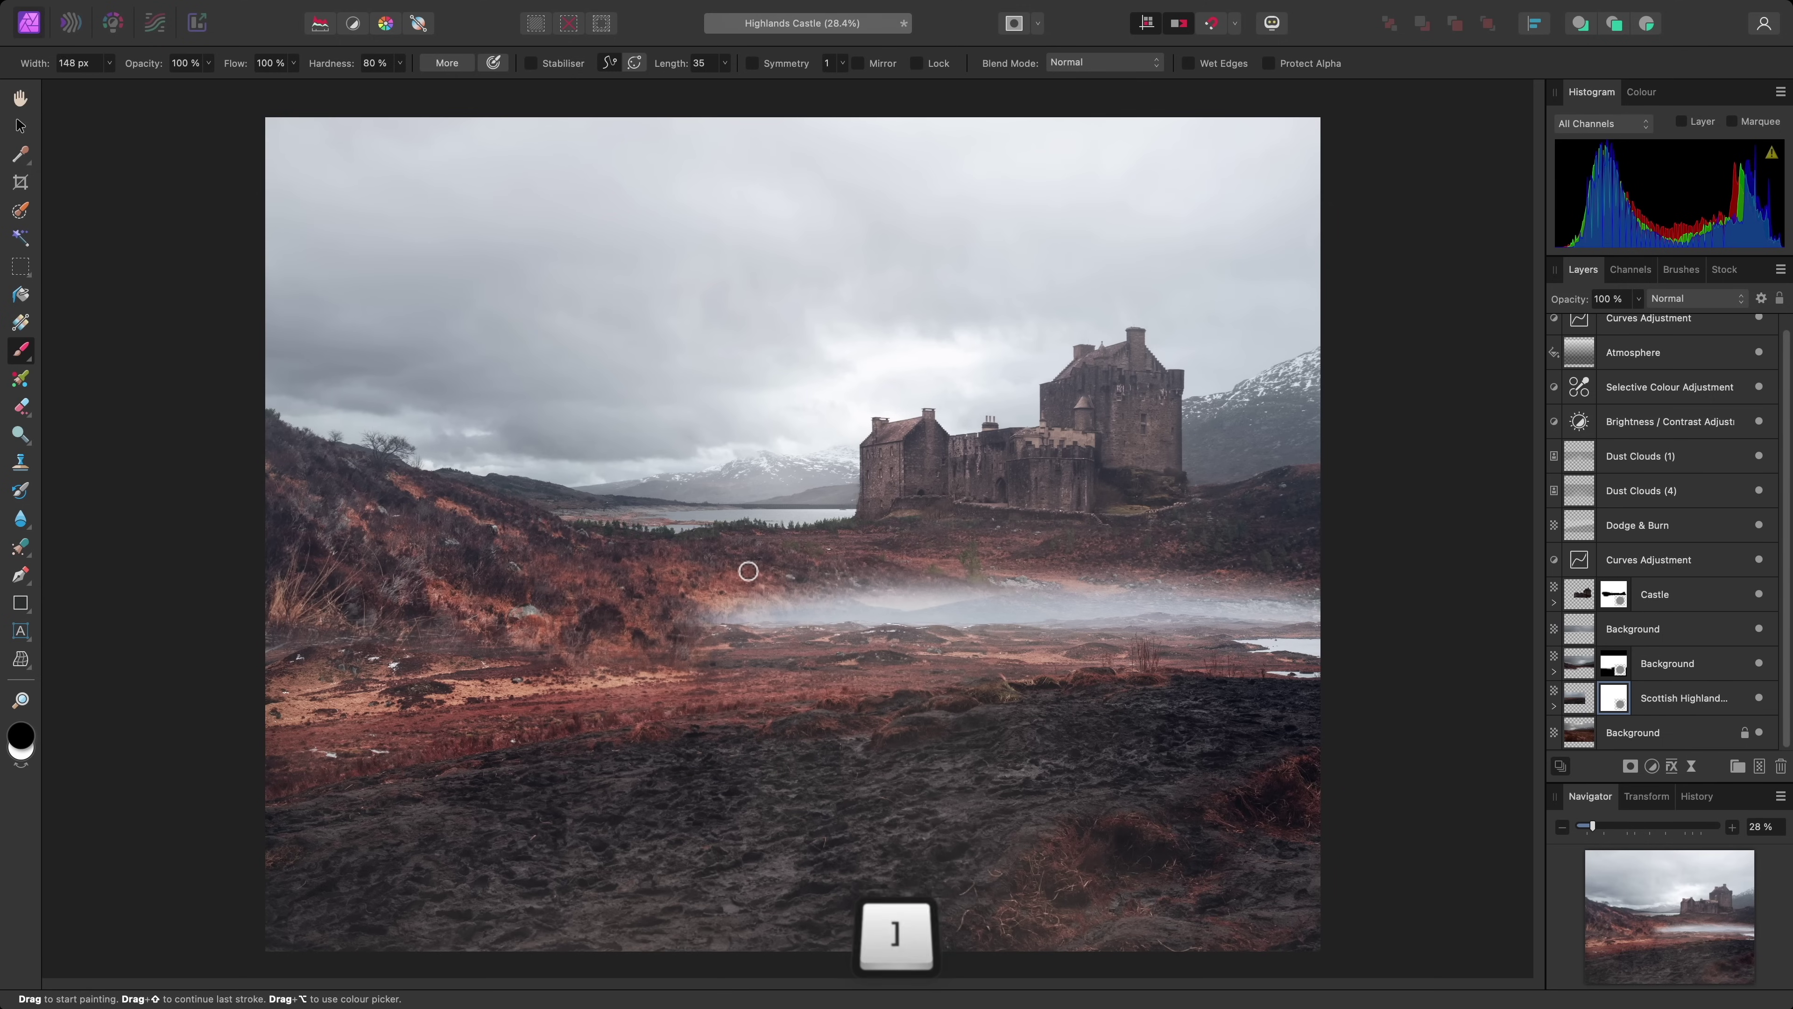
key(bracketright)
key(bracketright)
key(bracketright)
key(bracketright)
key(bracketright)
key(bracketright)
key(bracketright)
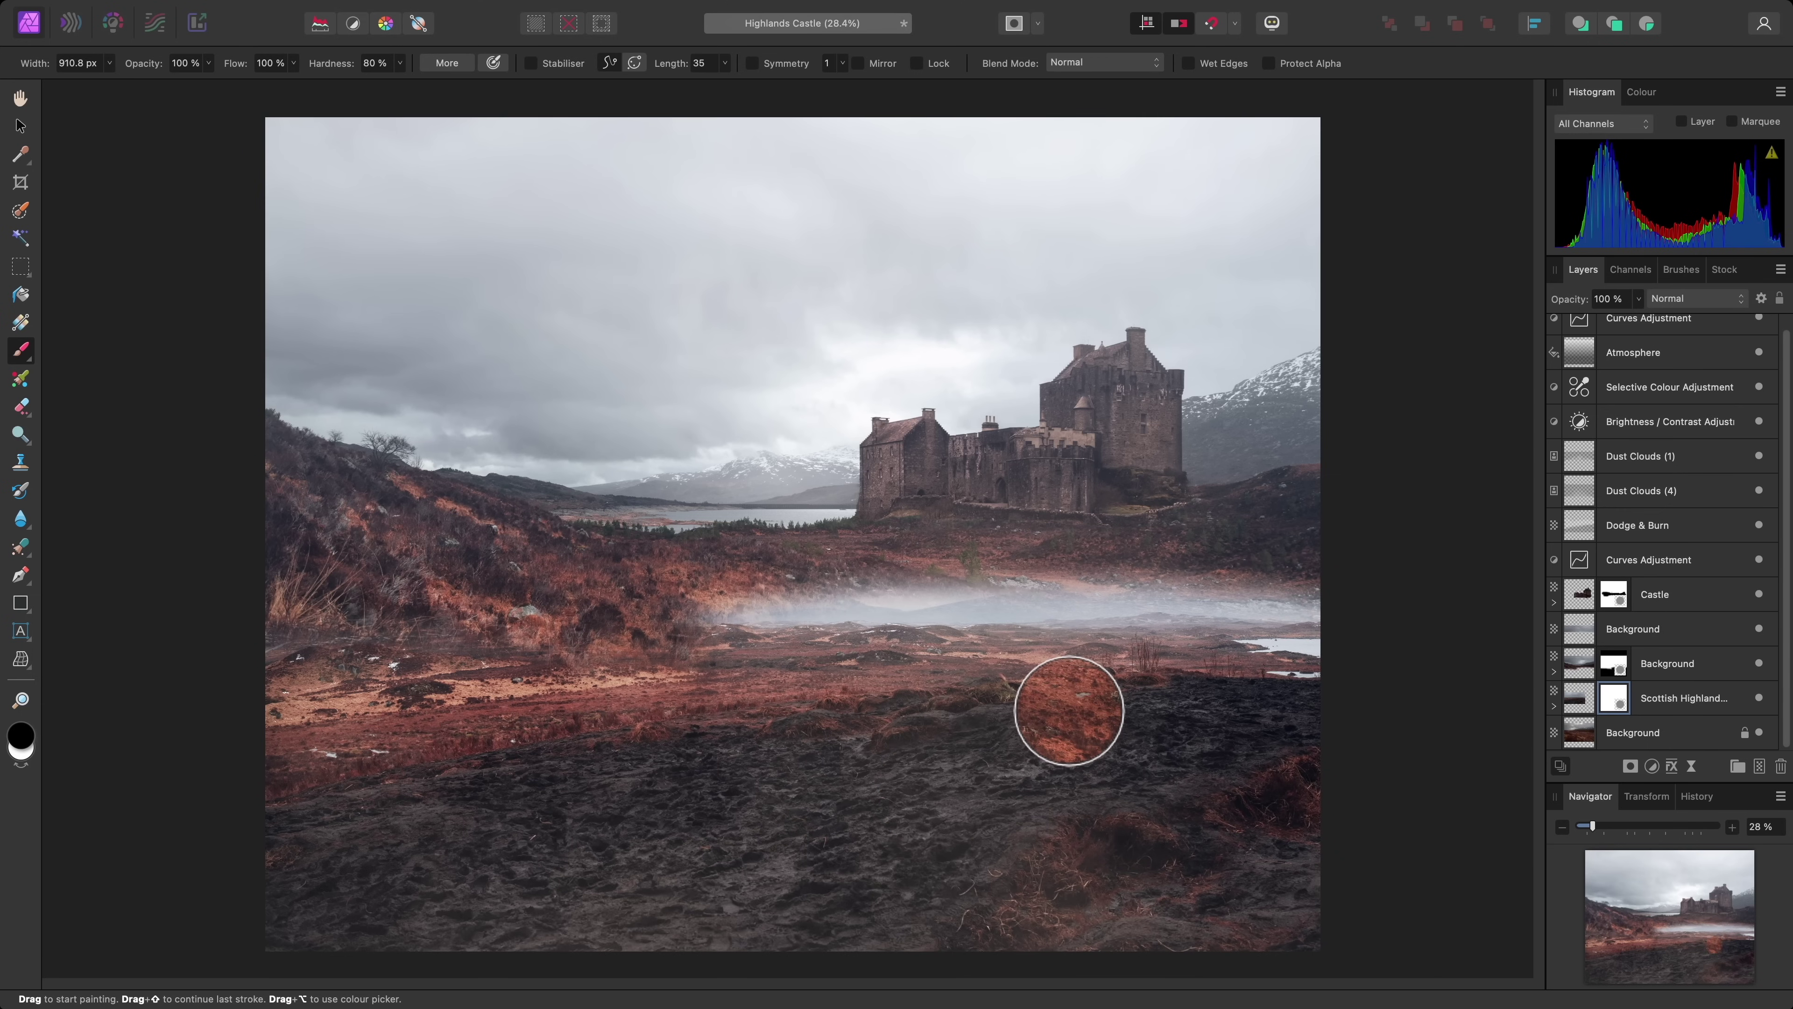
mouse_move(1069, 711)
mouse_down()
mouse_move(967, 601)
mouse_move(718, 615)
mouse_move(1262, 568)
mouse_move(1393, 595)
mouse_move(1234, 631)
mouse_move(300, 696)
mouse_move(229, 754)
mouse_move(675, 706)
mouse_move(204, 618)
mouse_move(356, 602)
mouse_move(253, 713)
mouse_move(286, 786)
mouse_move(770, 758)
mouse_move(1386, 676)
mouse_up()
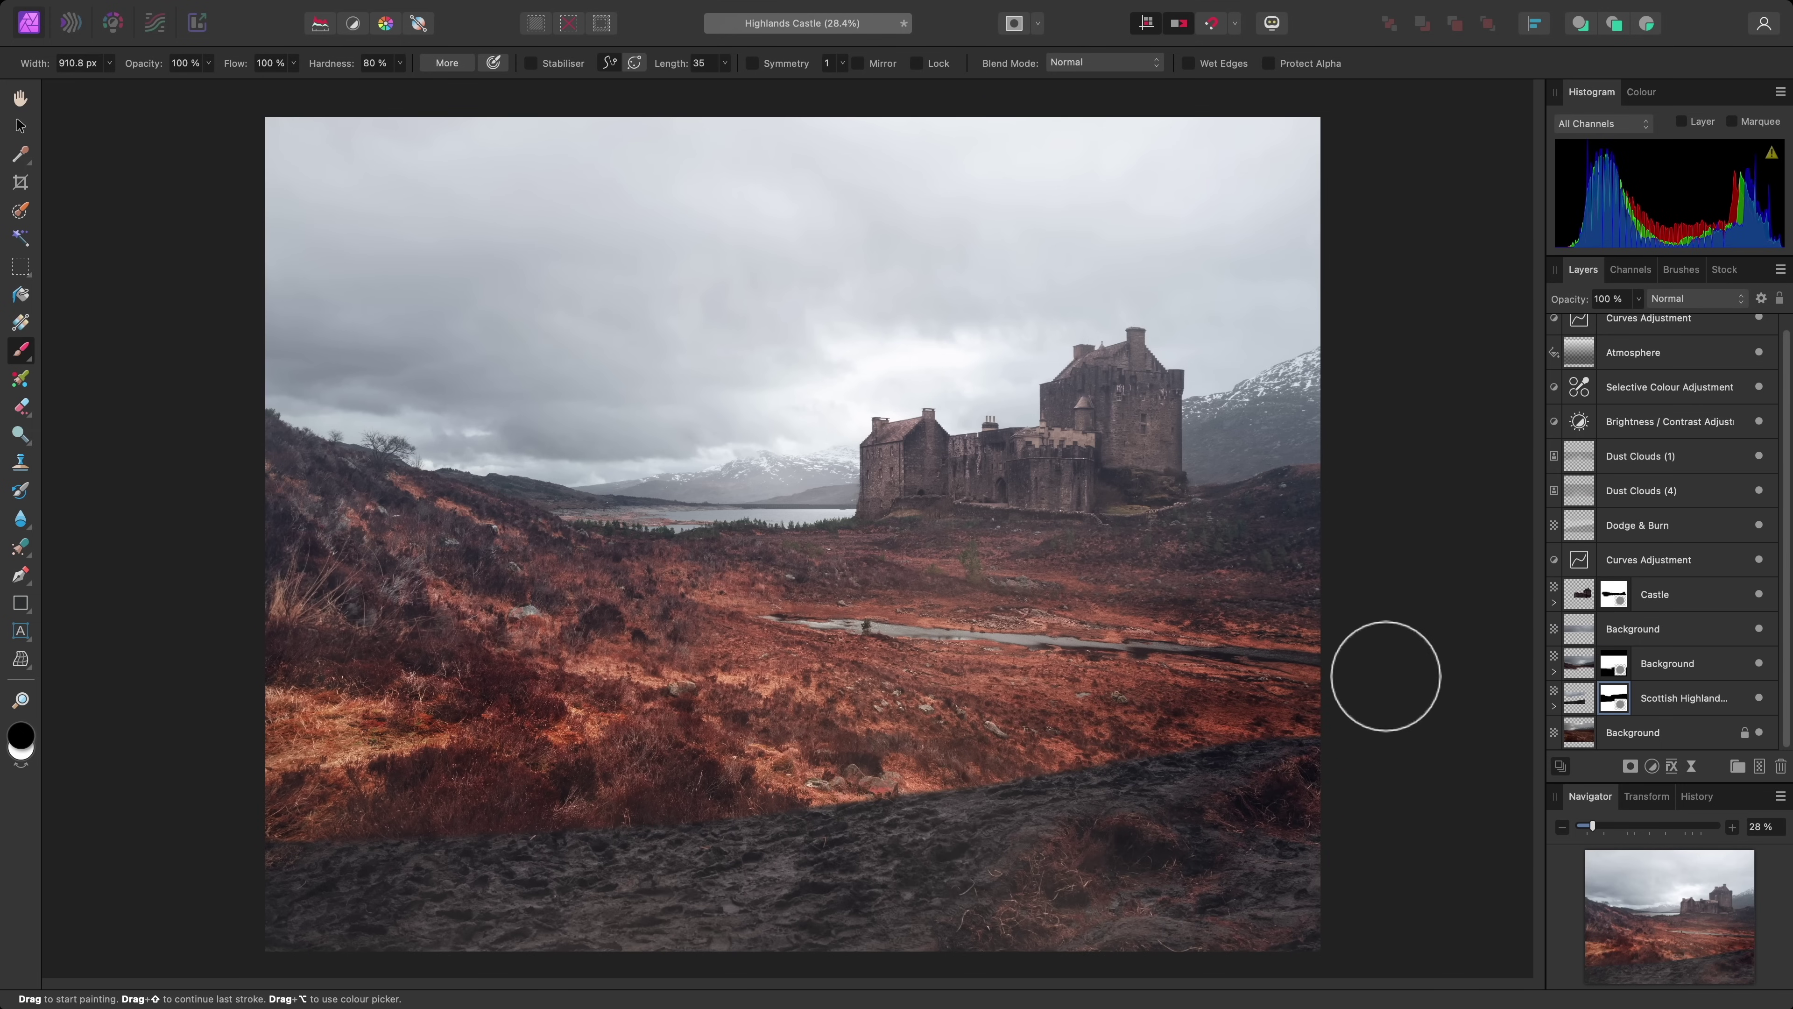
Refine the Scottish Highlands mask, painting dark ground back in the lower right with white.
mouse_move(1353, 706)
mouse_down()
mouse_move(869, 792)
mouse_move(527, 799)
mouse_move(305, 831)
mouse_move(333, 873)
mouse_move(948, 819)
mouse_move(984, 834)
mouse_move(791, 918)
mouse_move(514, 919)
mouse_move(607, 937)
mouse_move(830, 918)
mouse_move(925, 878)
mouse_move(992, 817)
mouse_up()
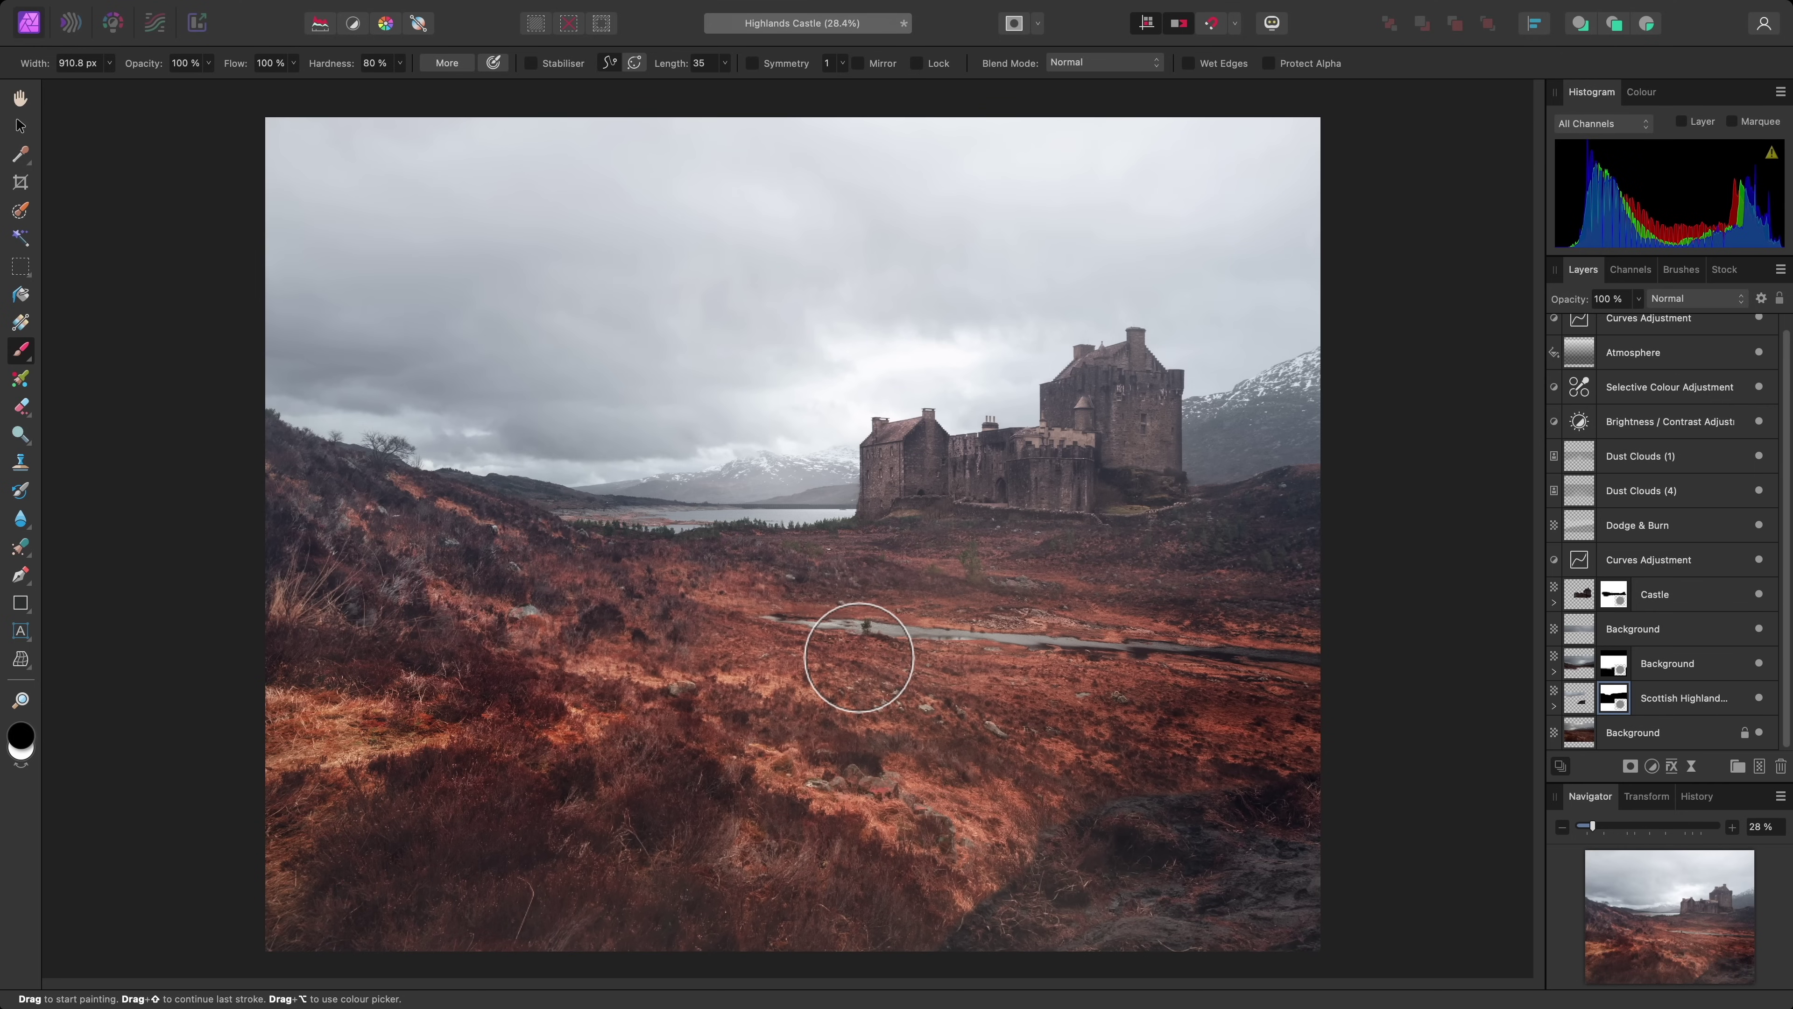
key(x)
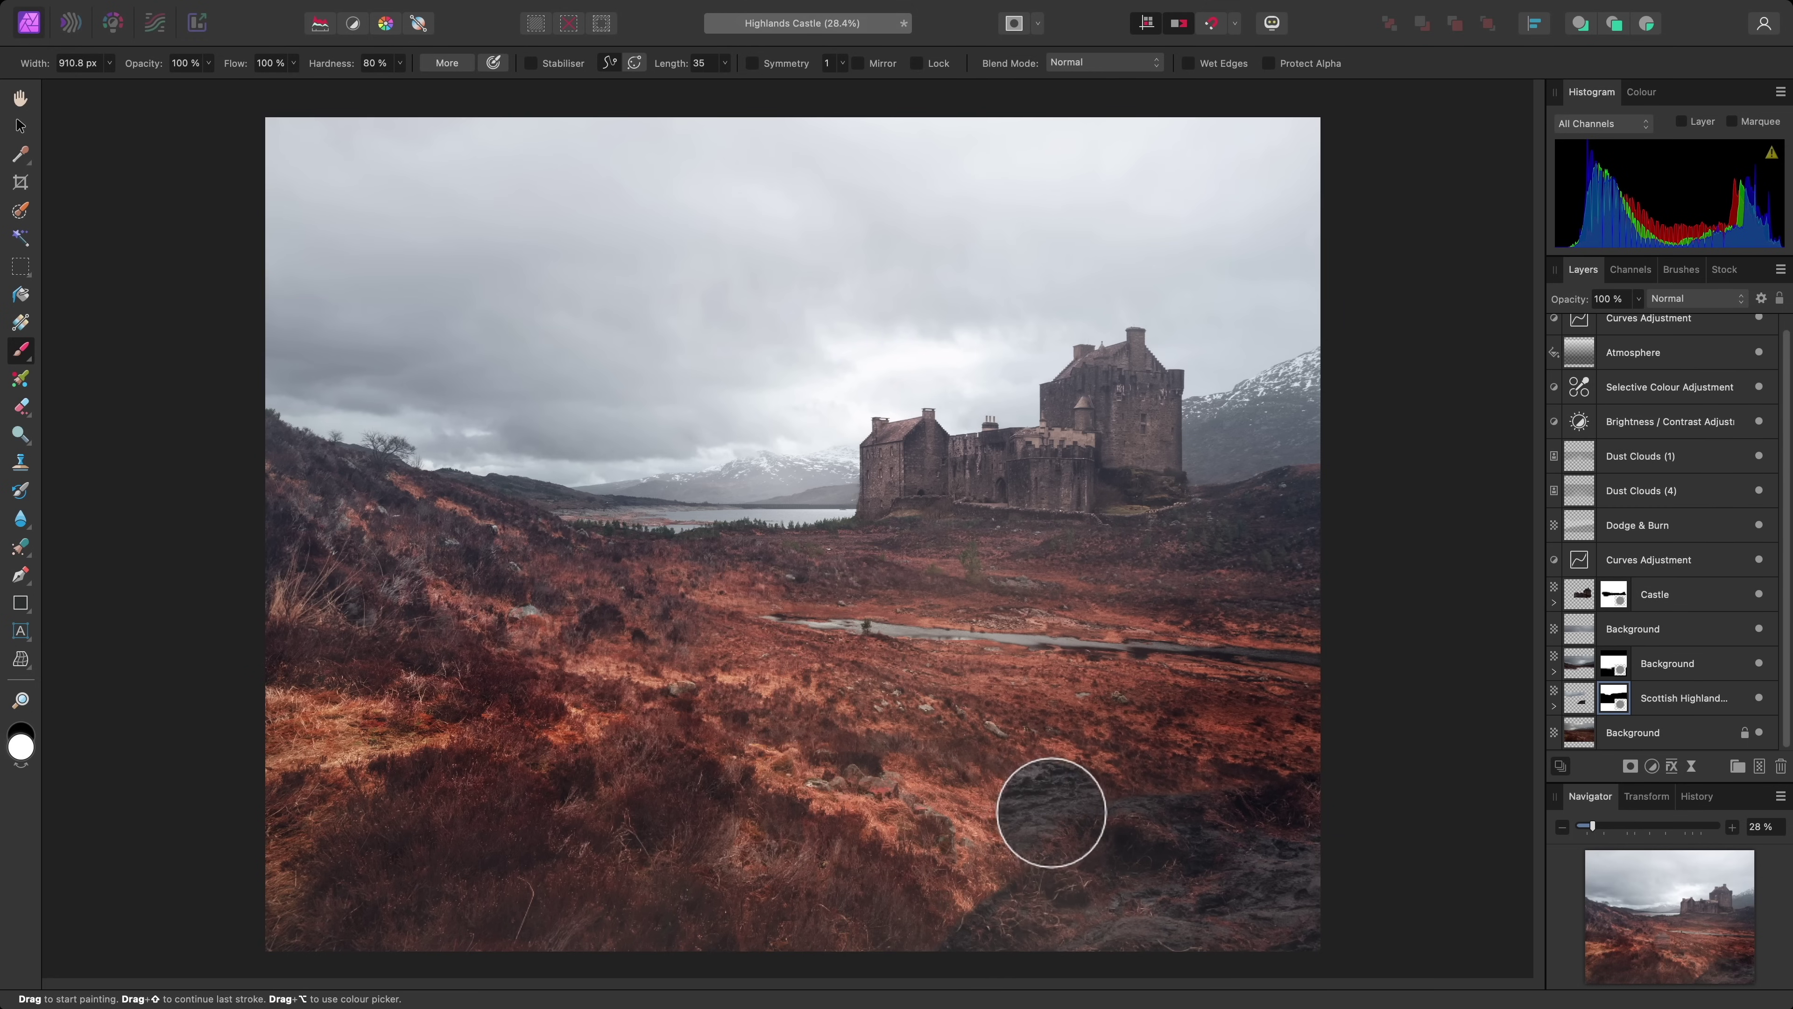
mouse_move(1053, 813)
mouse_down()
mouse_move(929, 904)
mouse_move(1154, 752)
mouse_move(328, 937)
mouse_move(953, 793)
mouse_move(612, 769)
mouse_move(1144, 709)
mouse_move(284, 772)
mouse_move(814, 687)
mouse_up()
key(x)
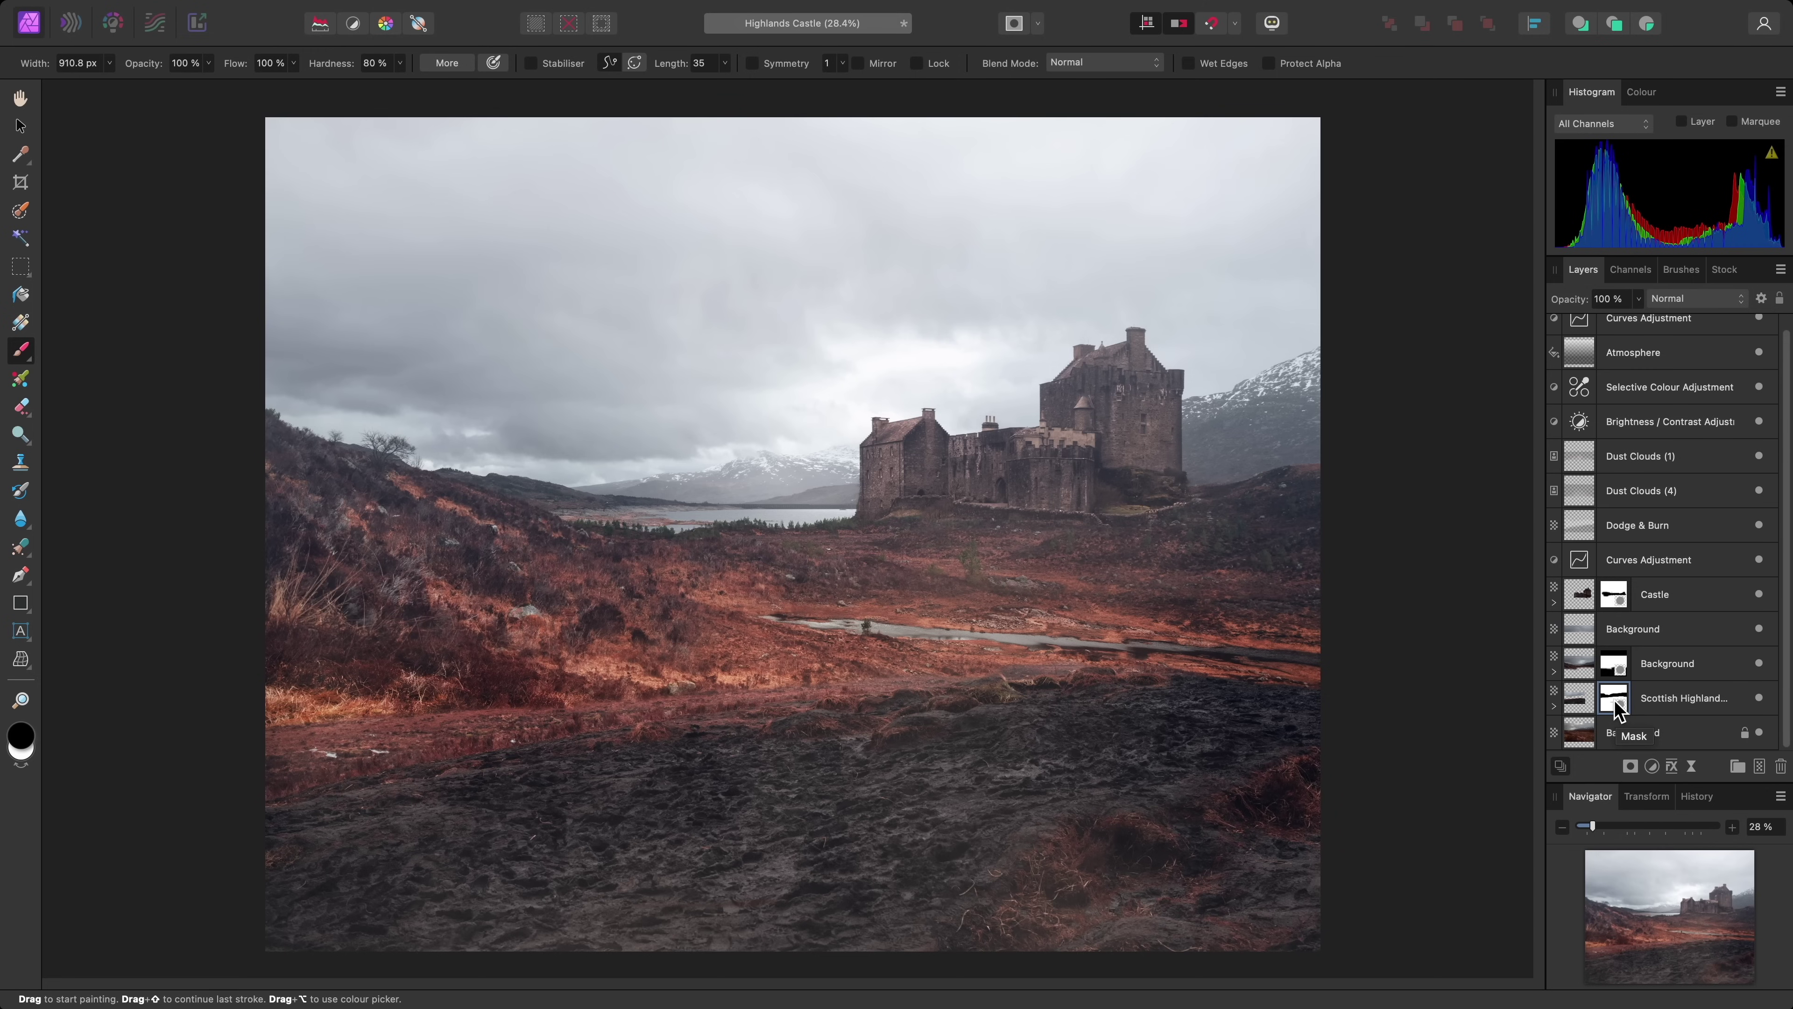
click(1680, 466)
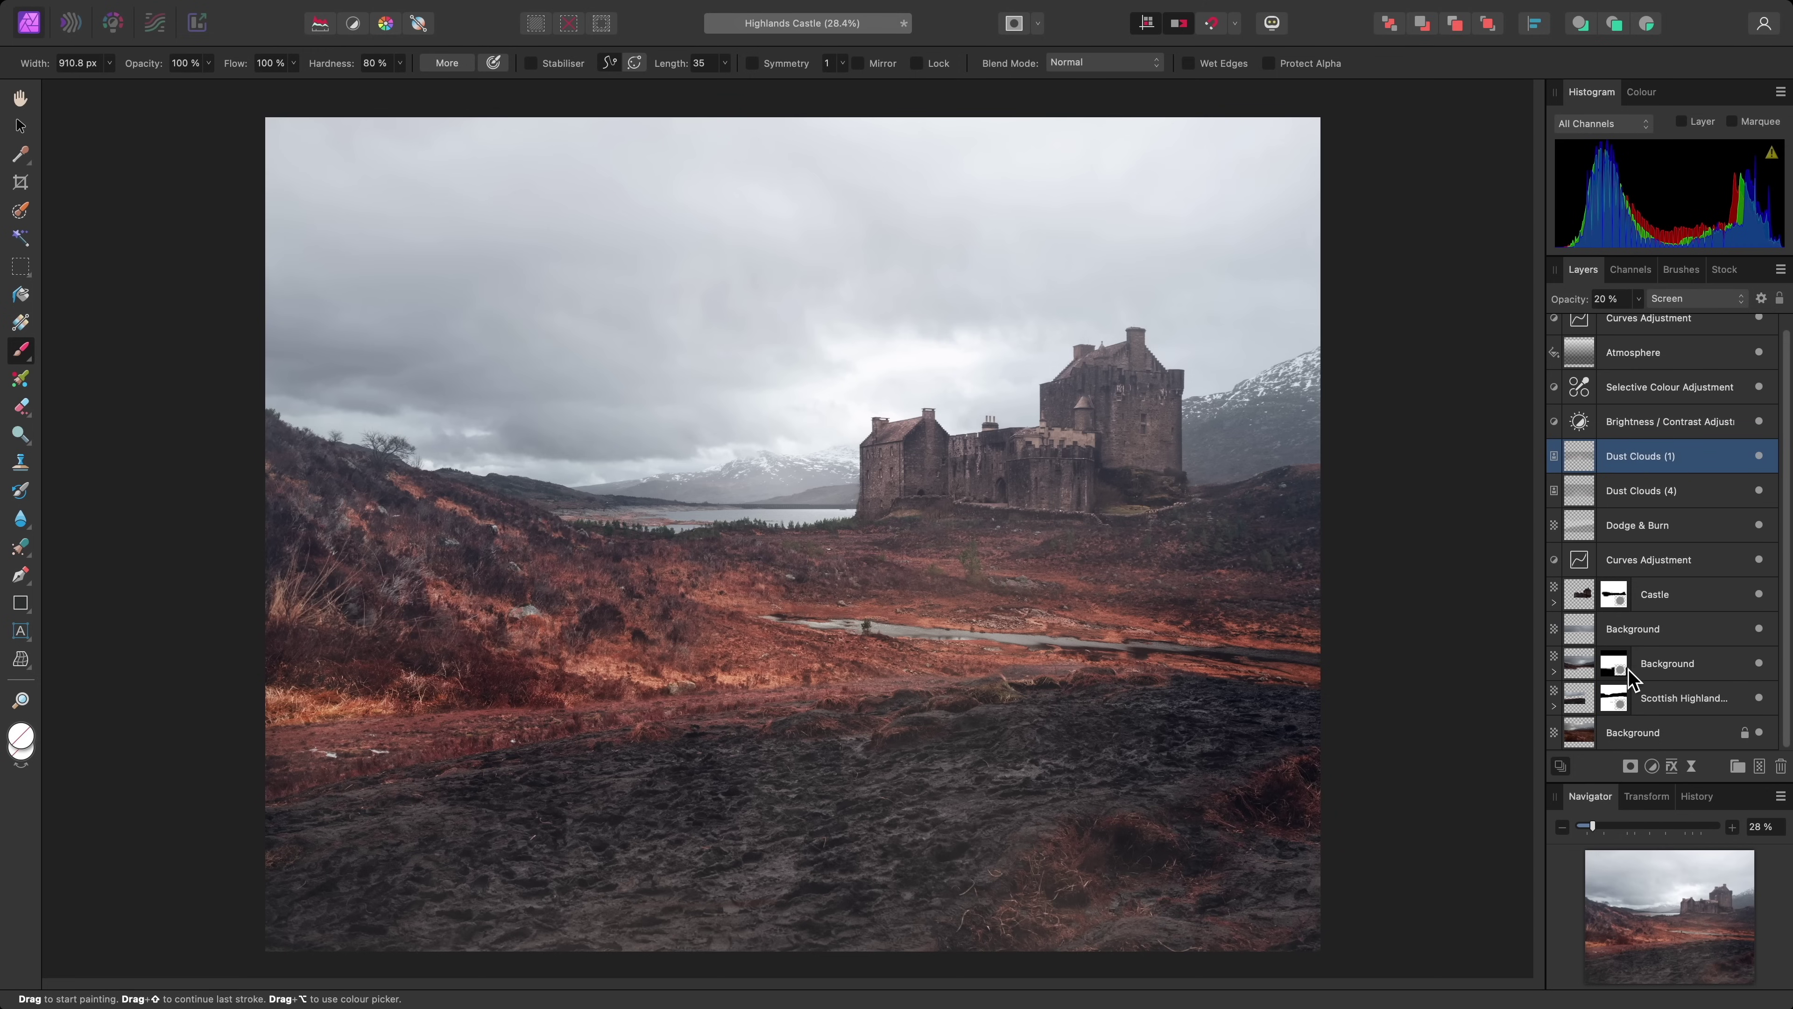
click(1617, 702)
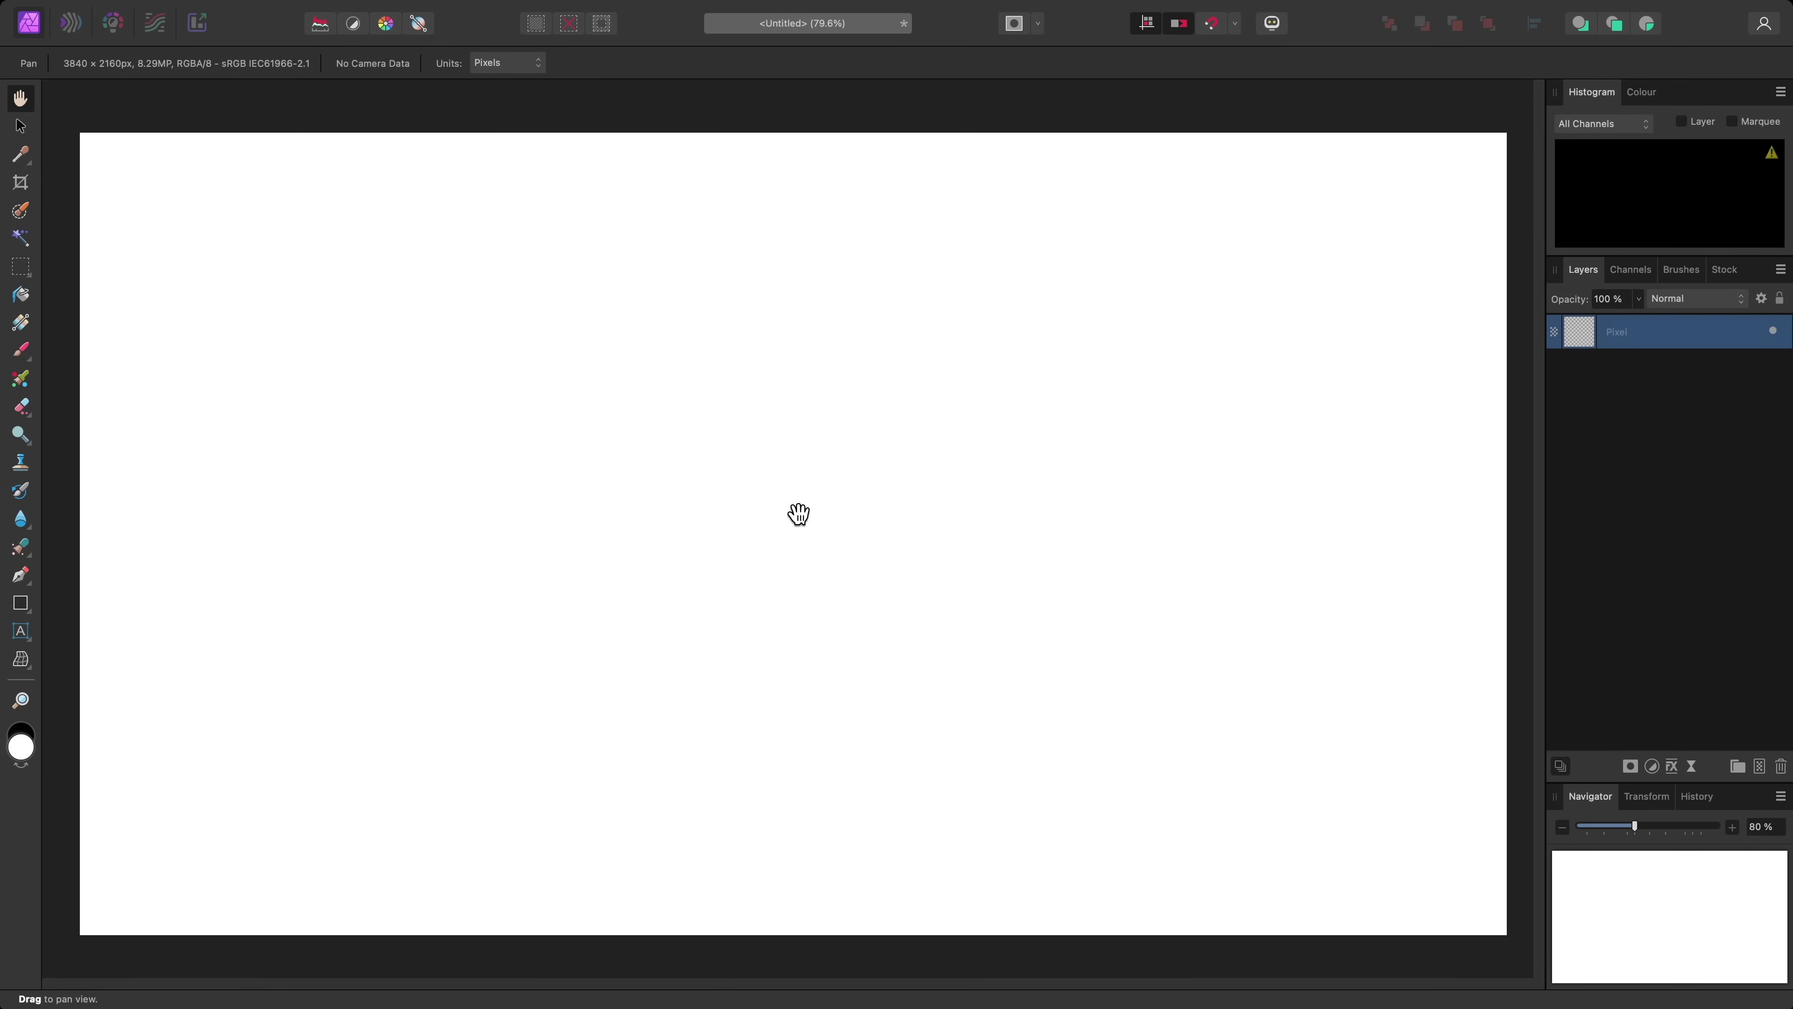
Make the Paint Brush small, hard and elliptical using Ctrl+Option-drag size, hardness and shape adjustments.
key(b)
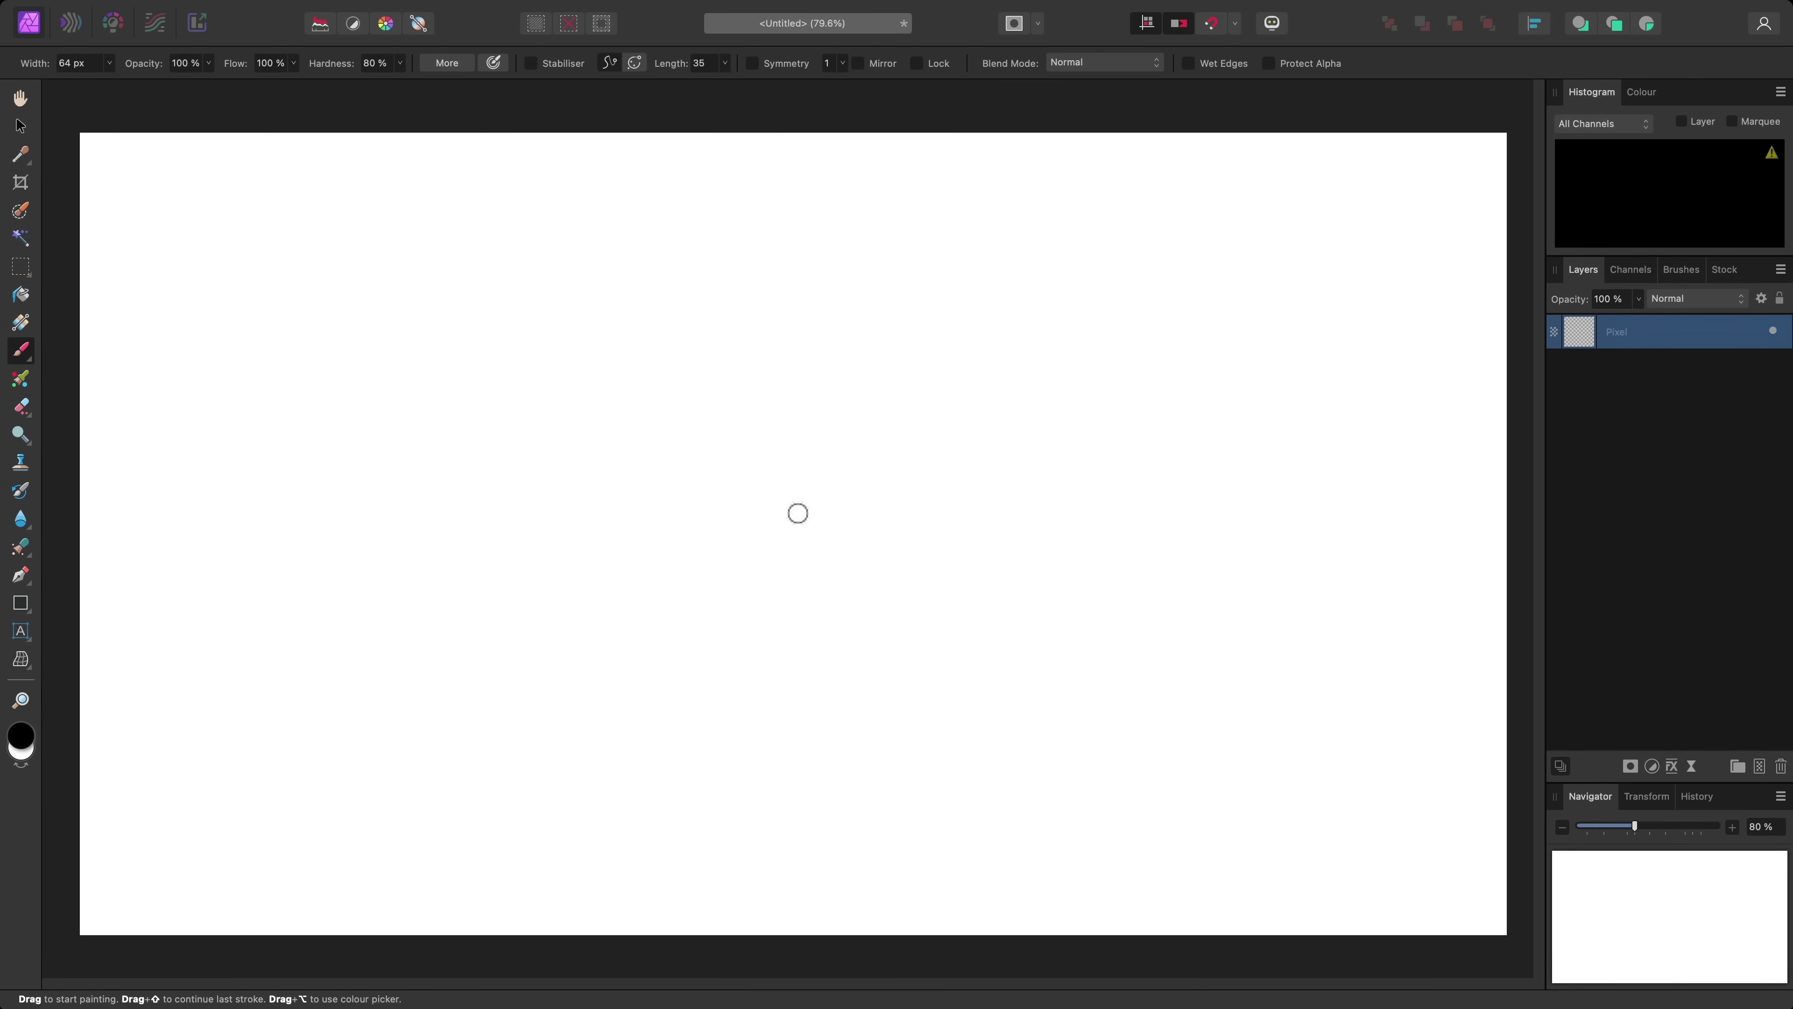
key(ctrl+alt)
drag(793, 516, 793, 521)
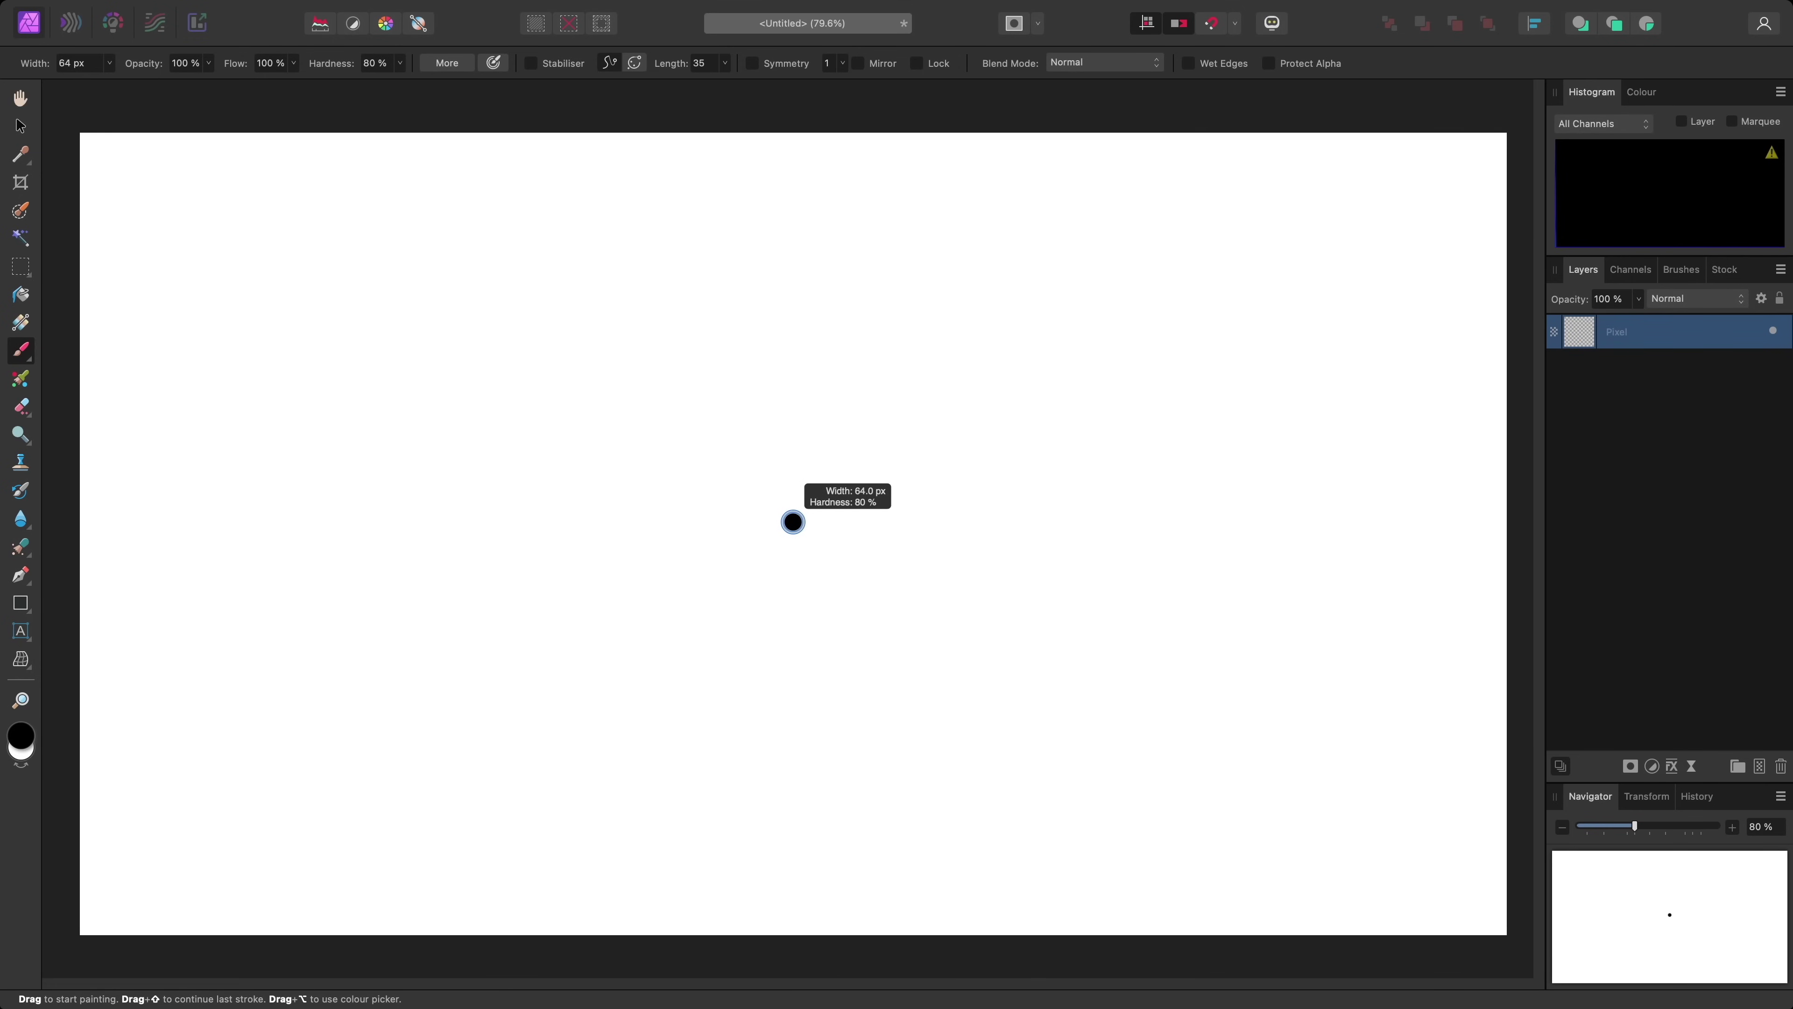
drag(793, 521, 798, 514)
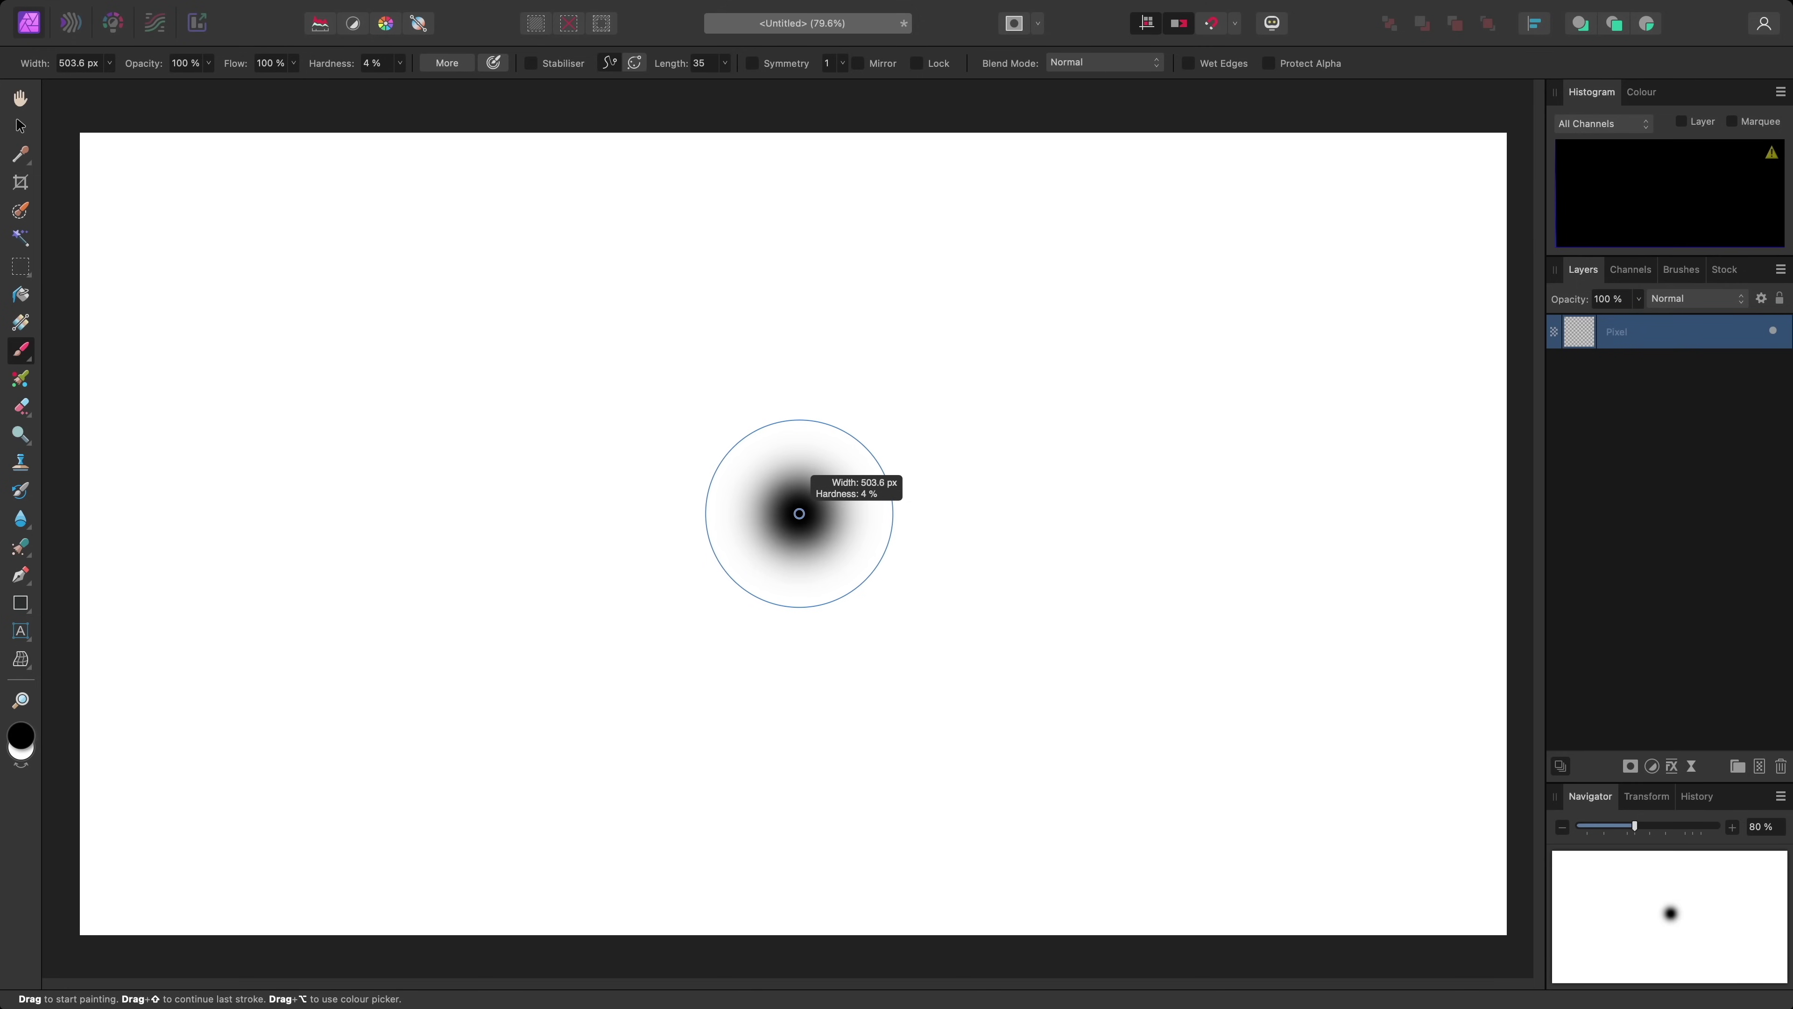
drag(798, 514, 799, 514)
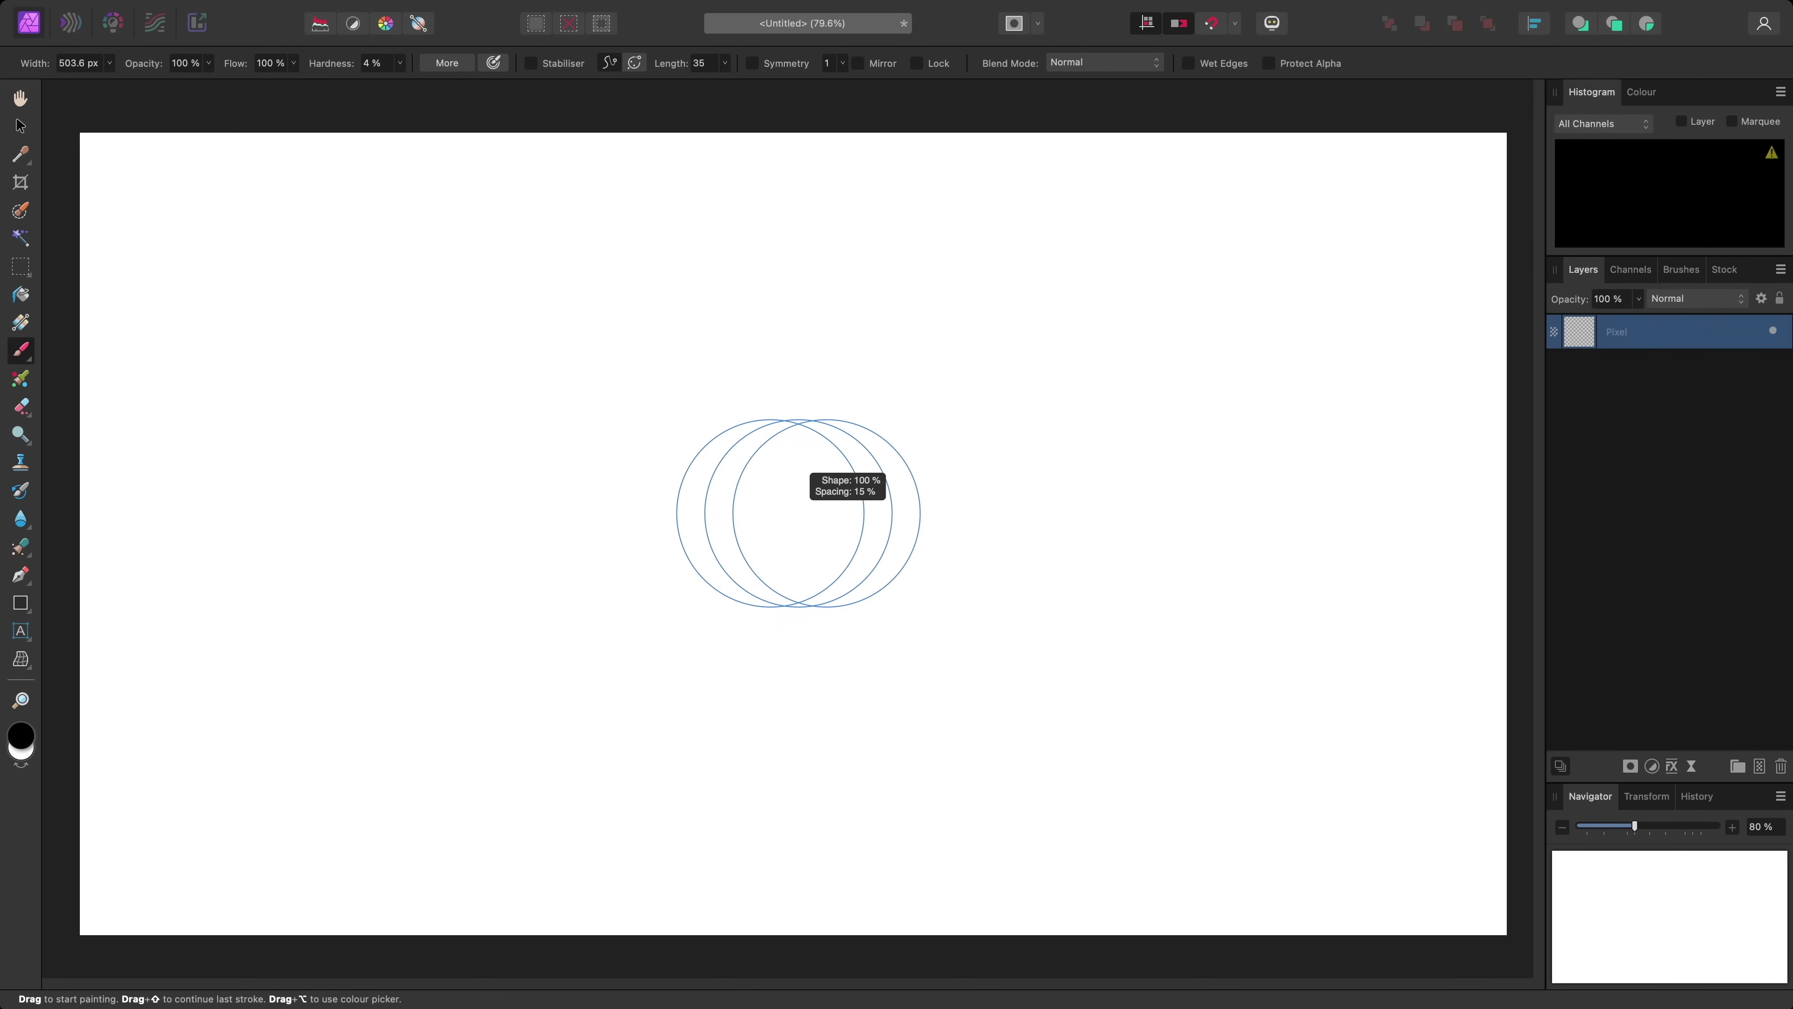
drag(799, 513, 799, 514)
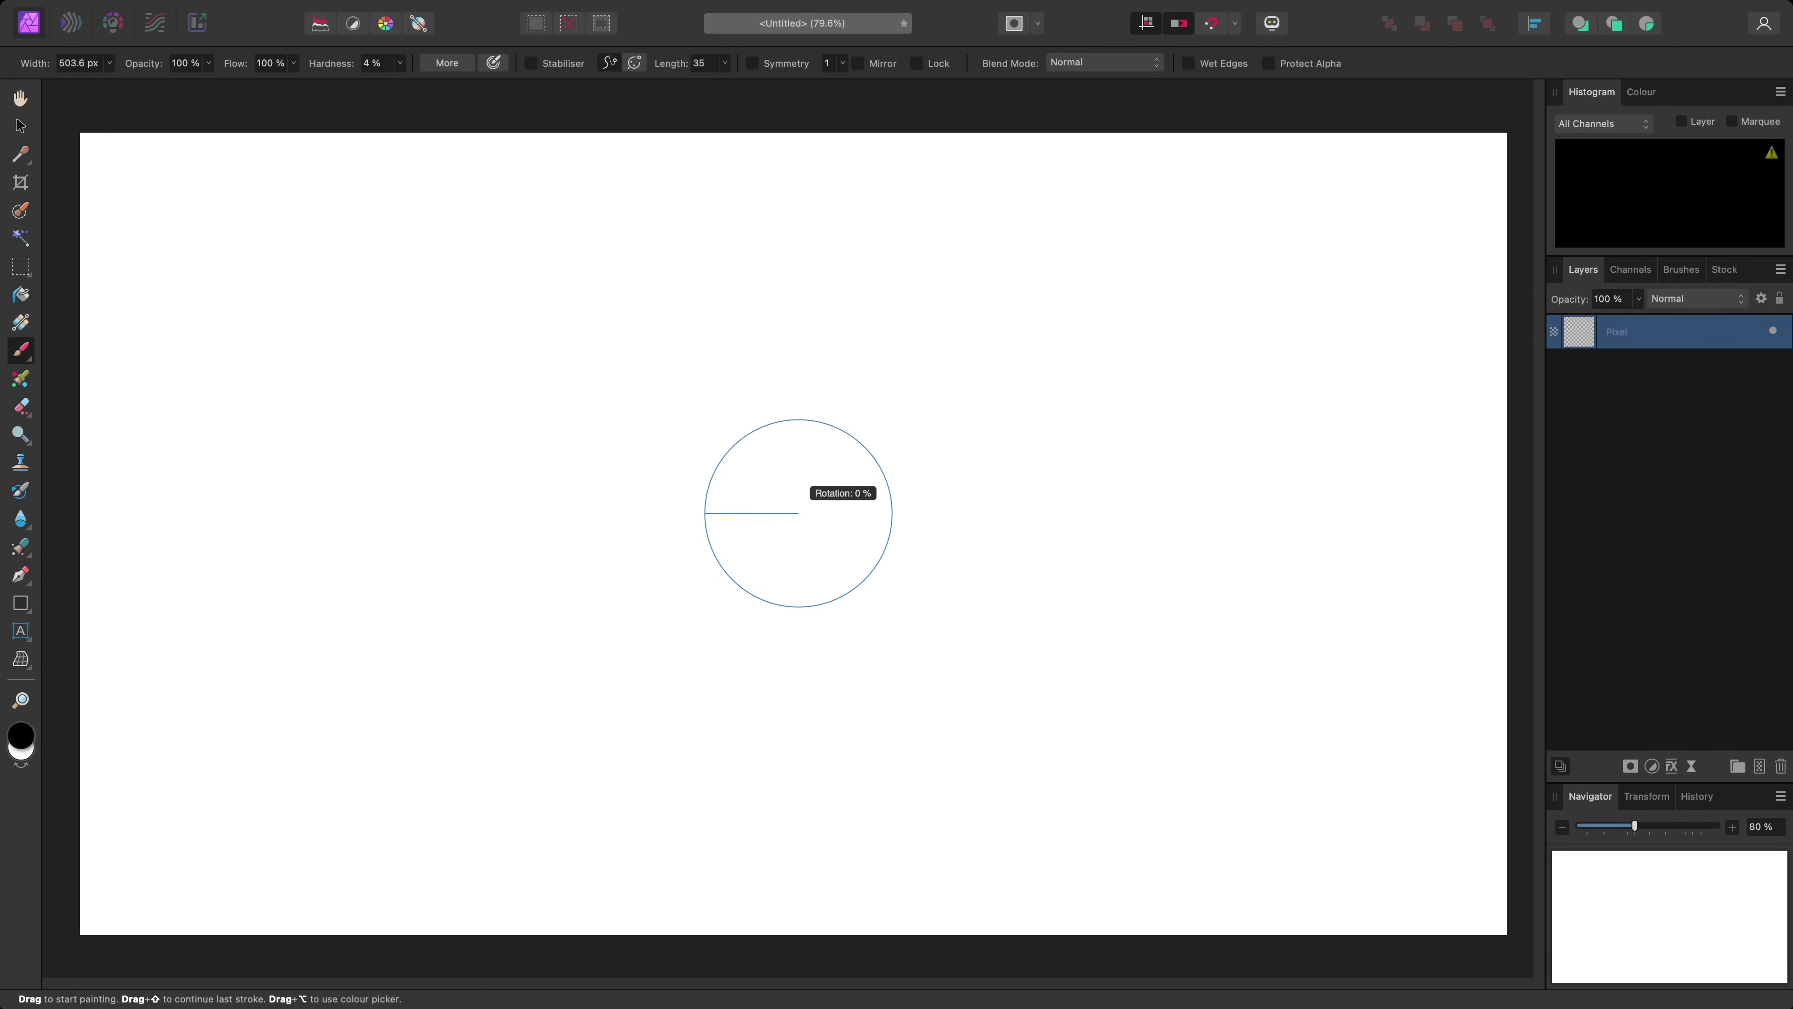
drag(798, 514, 799, 513)
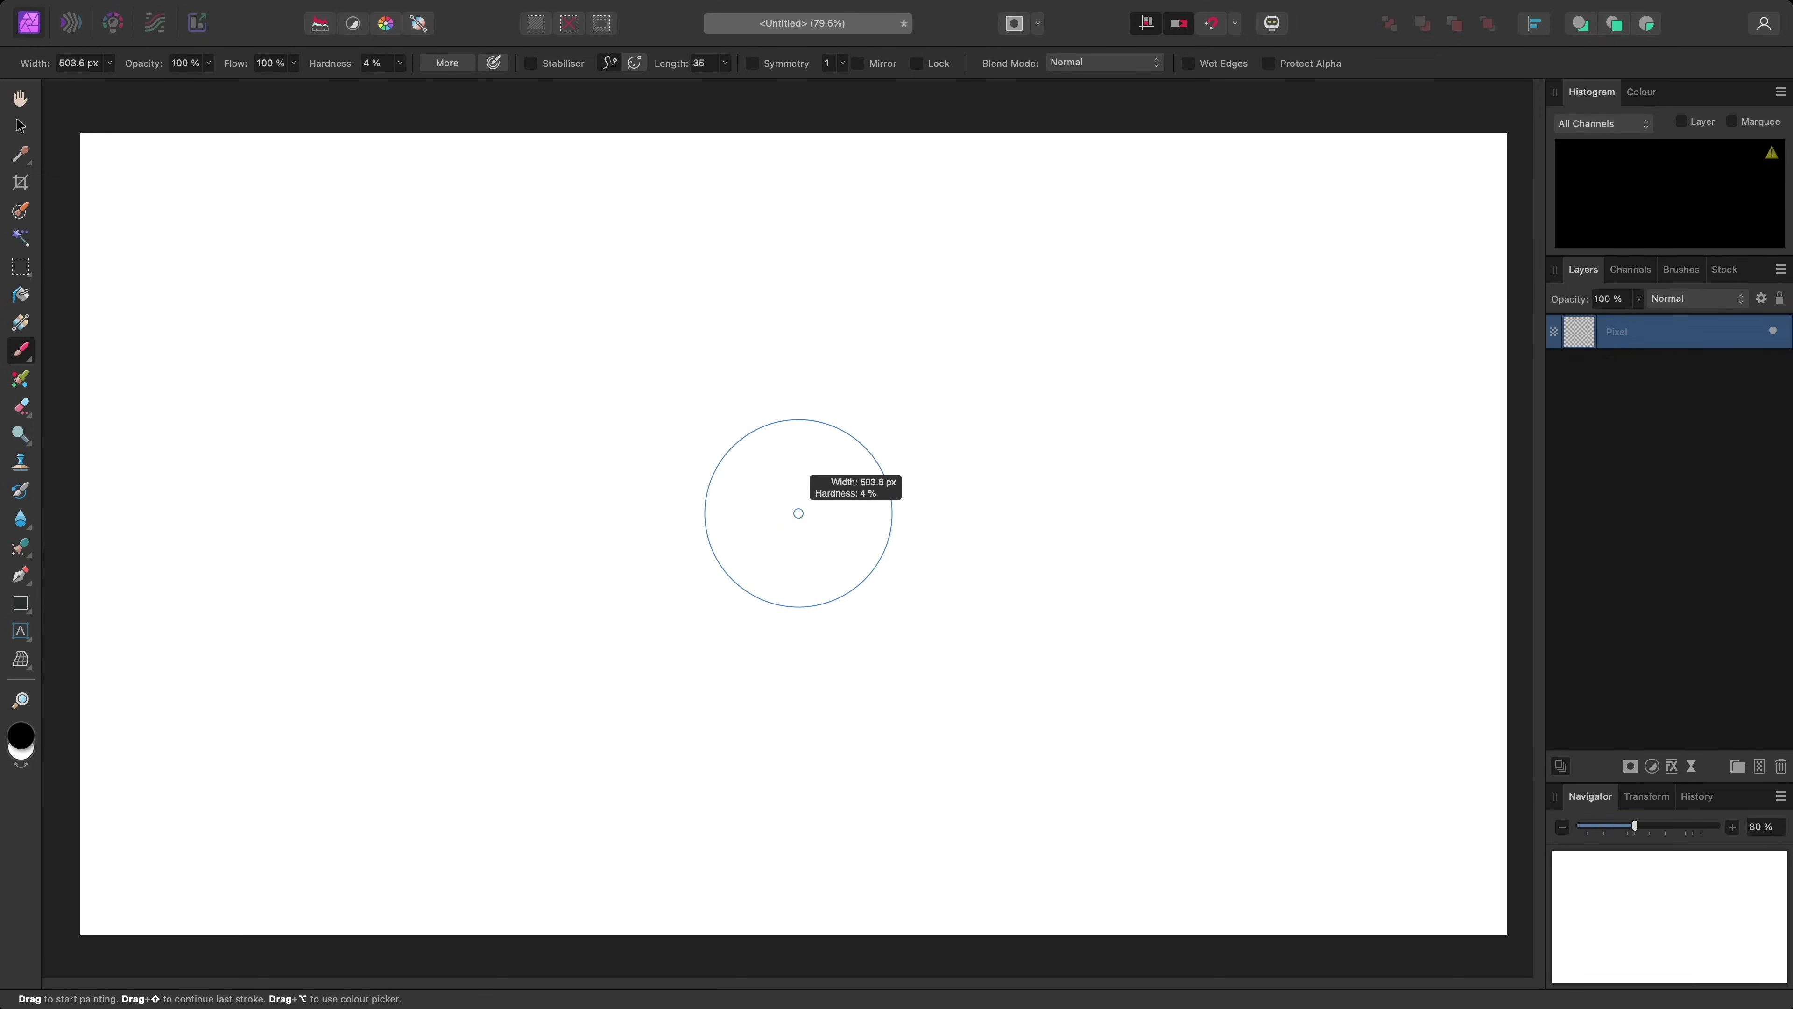
key(b)
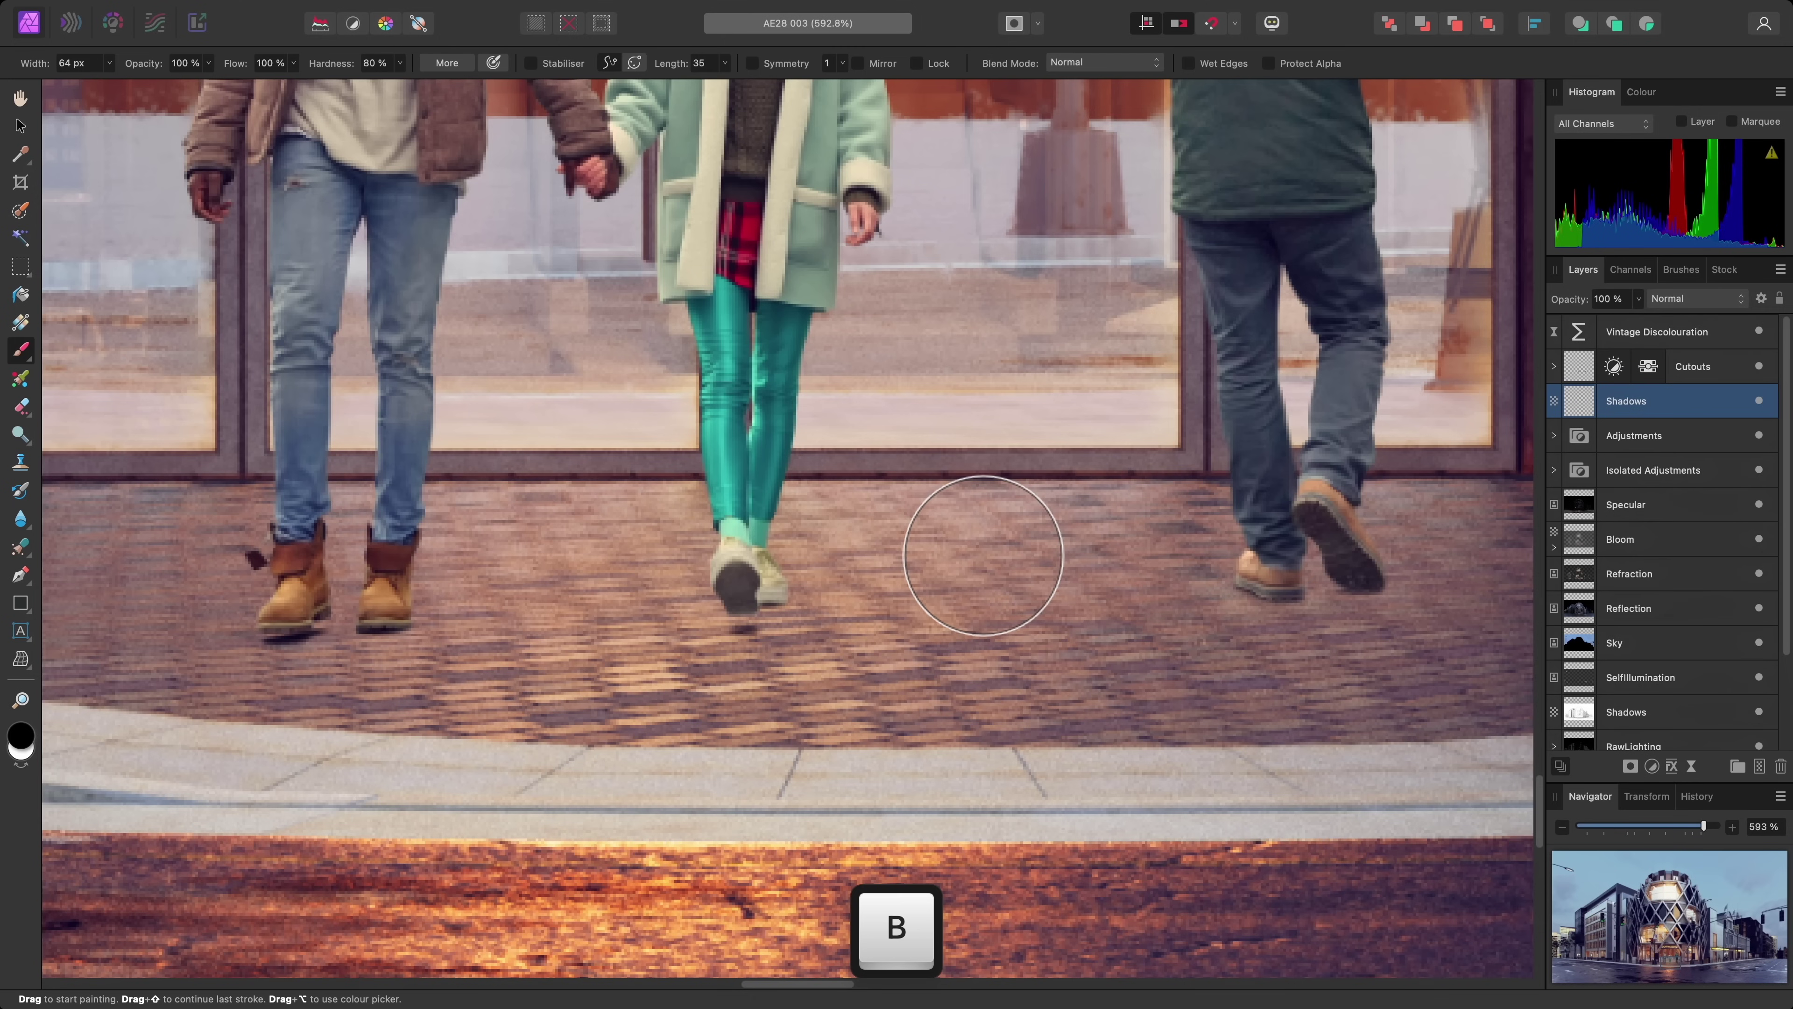
mouse_move(980, 552)
mouse_down()
mouse_move(1001, 545)
mouse_move(985, 544)
mouse_up()
Paint soft shadows under the left boots, centre sneakers and right boots.
key(alt)
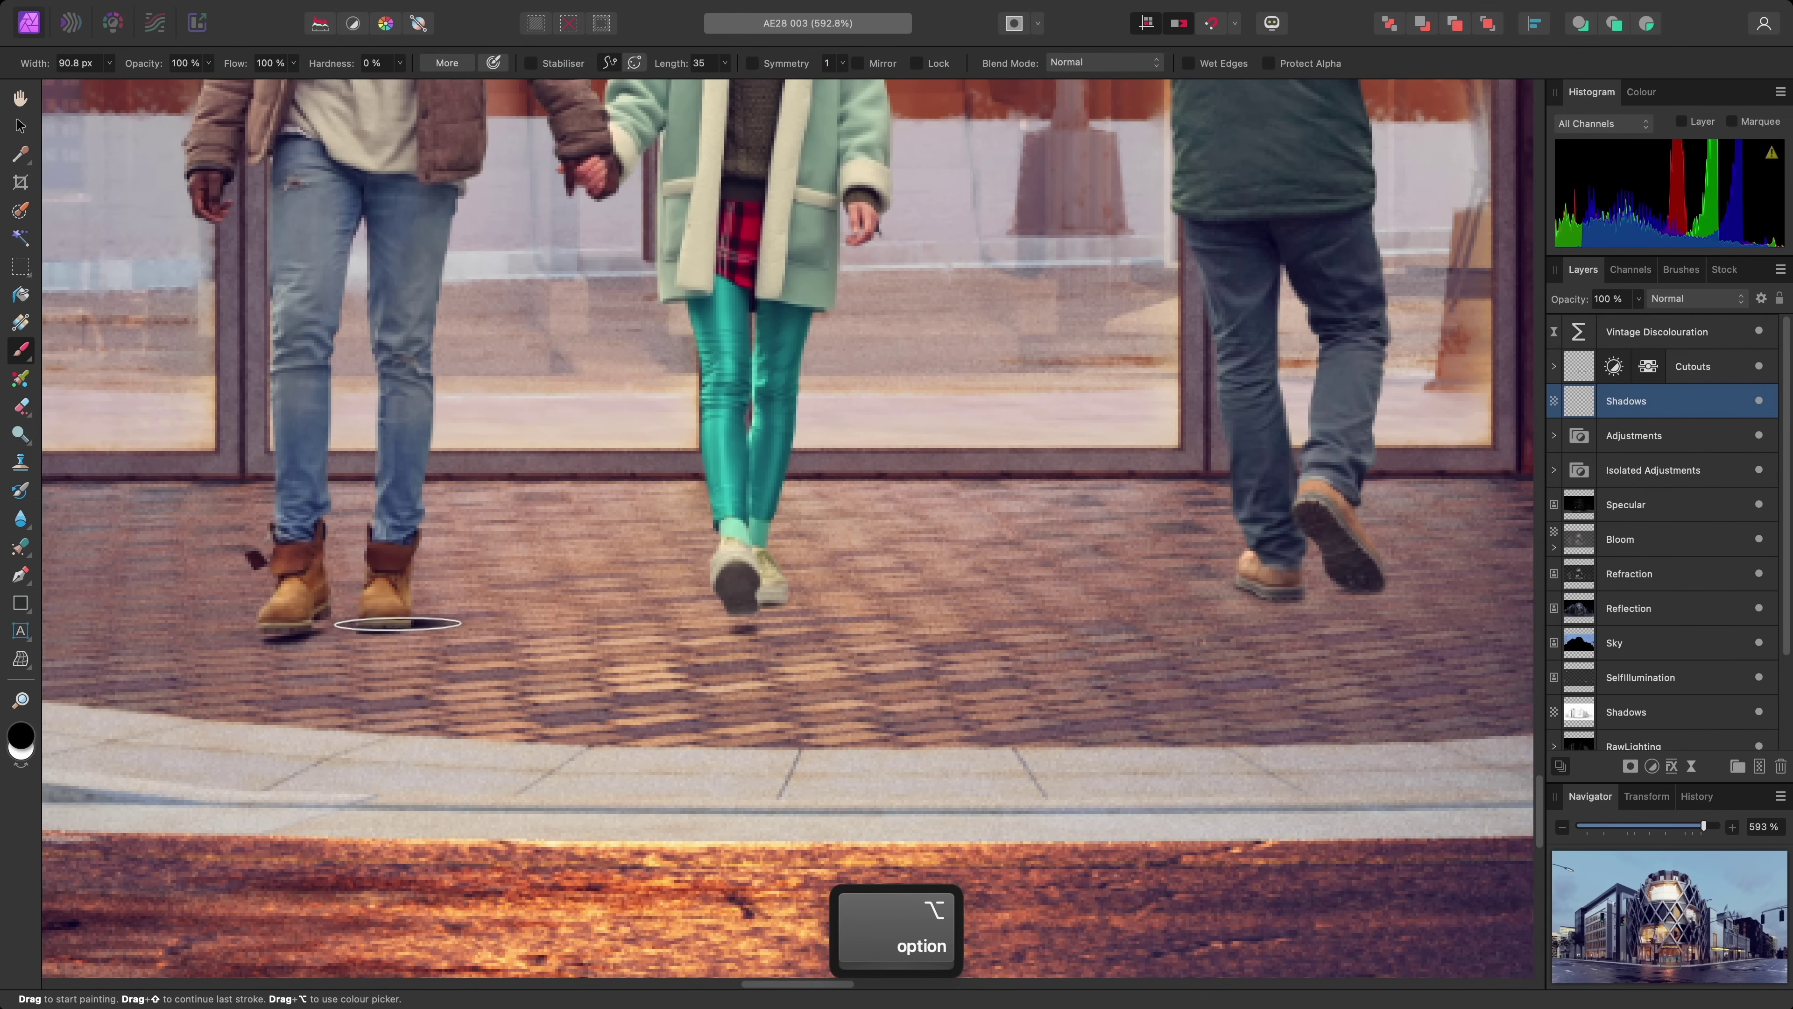
drag(392, 626, 288, 628)
drag(607, 621, 741, 612)
mouse_move(1186, 608)
mouse_down()
mouse_move(1350, 594)
mouse_move(1324, 603)
mouse_up()
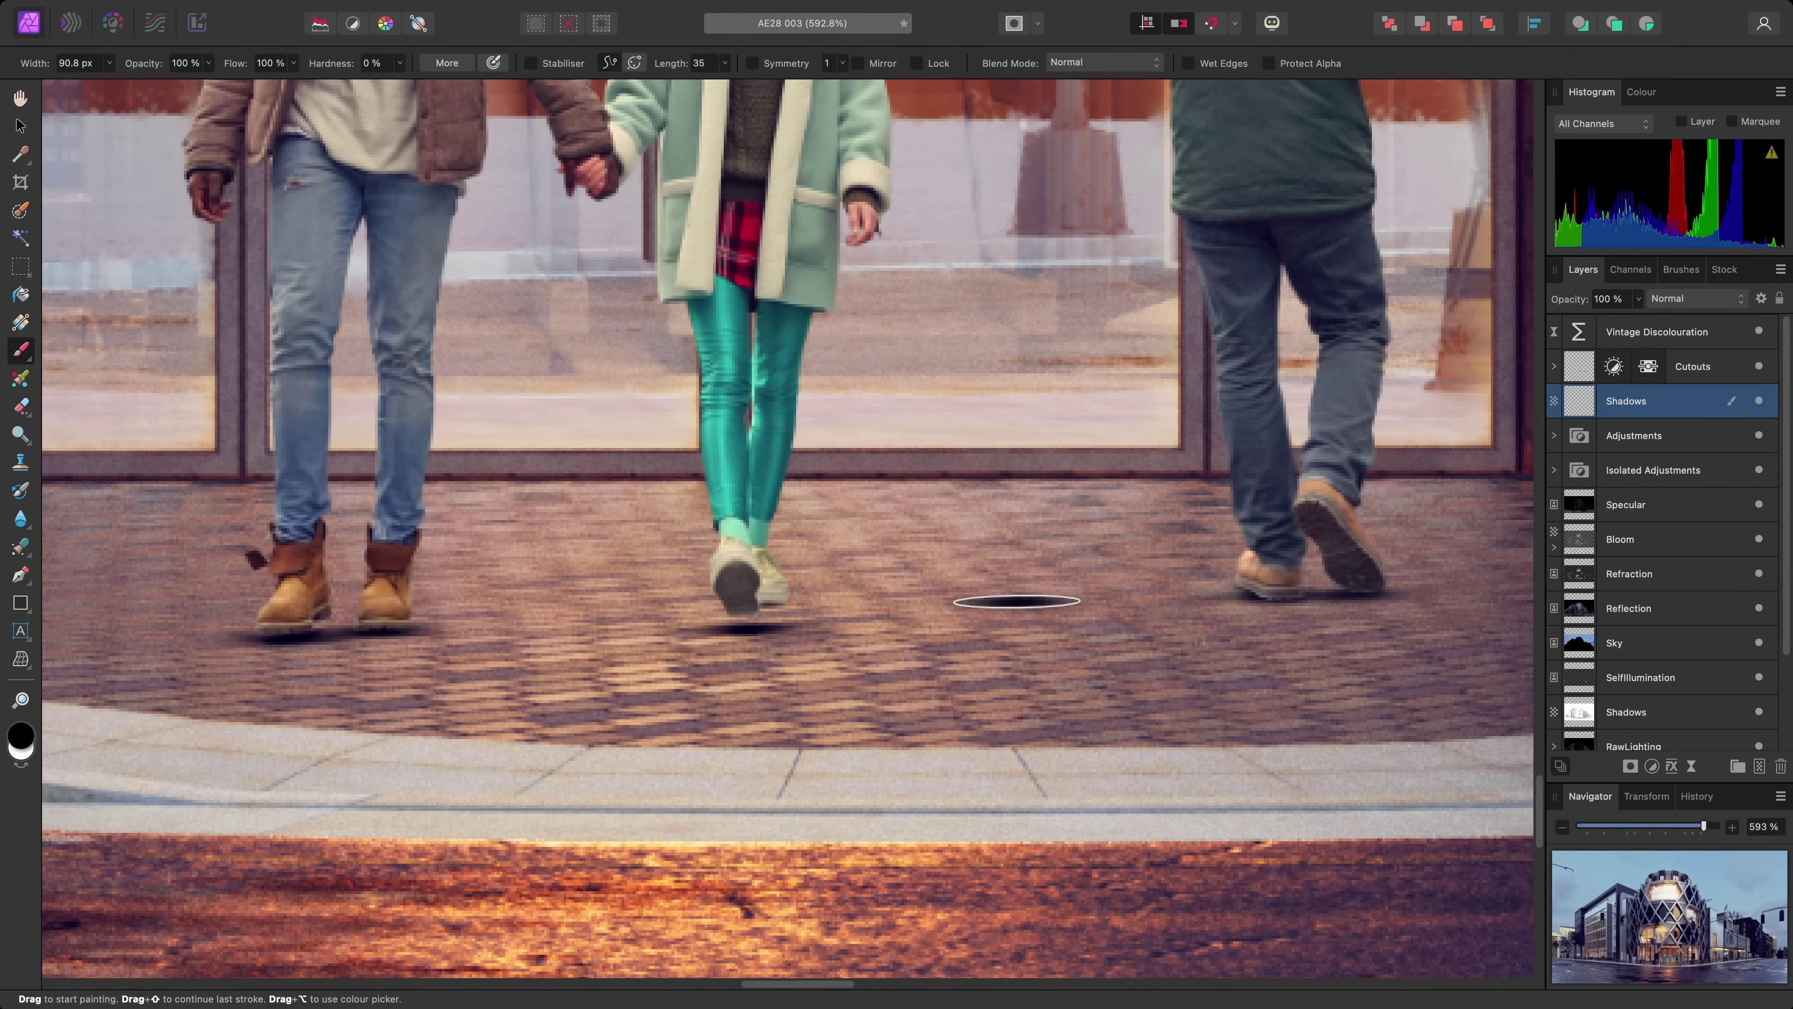
Enlarge the brush to about 159 px, keep 0% hardness, and return the tip to horizontal.
key(bracketright)
key(bracketright)
key(bracketright)
key(bracketright)
key(bracketright)
key(bracketright)
key(bracketright)
key(bracketright)
key(bracketright)
key(bracketright)
key(bracketright)
key(bracketright)
key(bracketright)
key(bracketright)
key(bracketright)
key(bracketright)
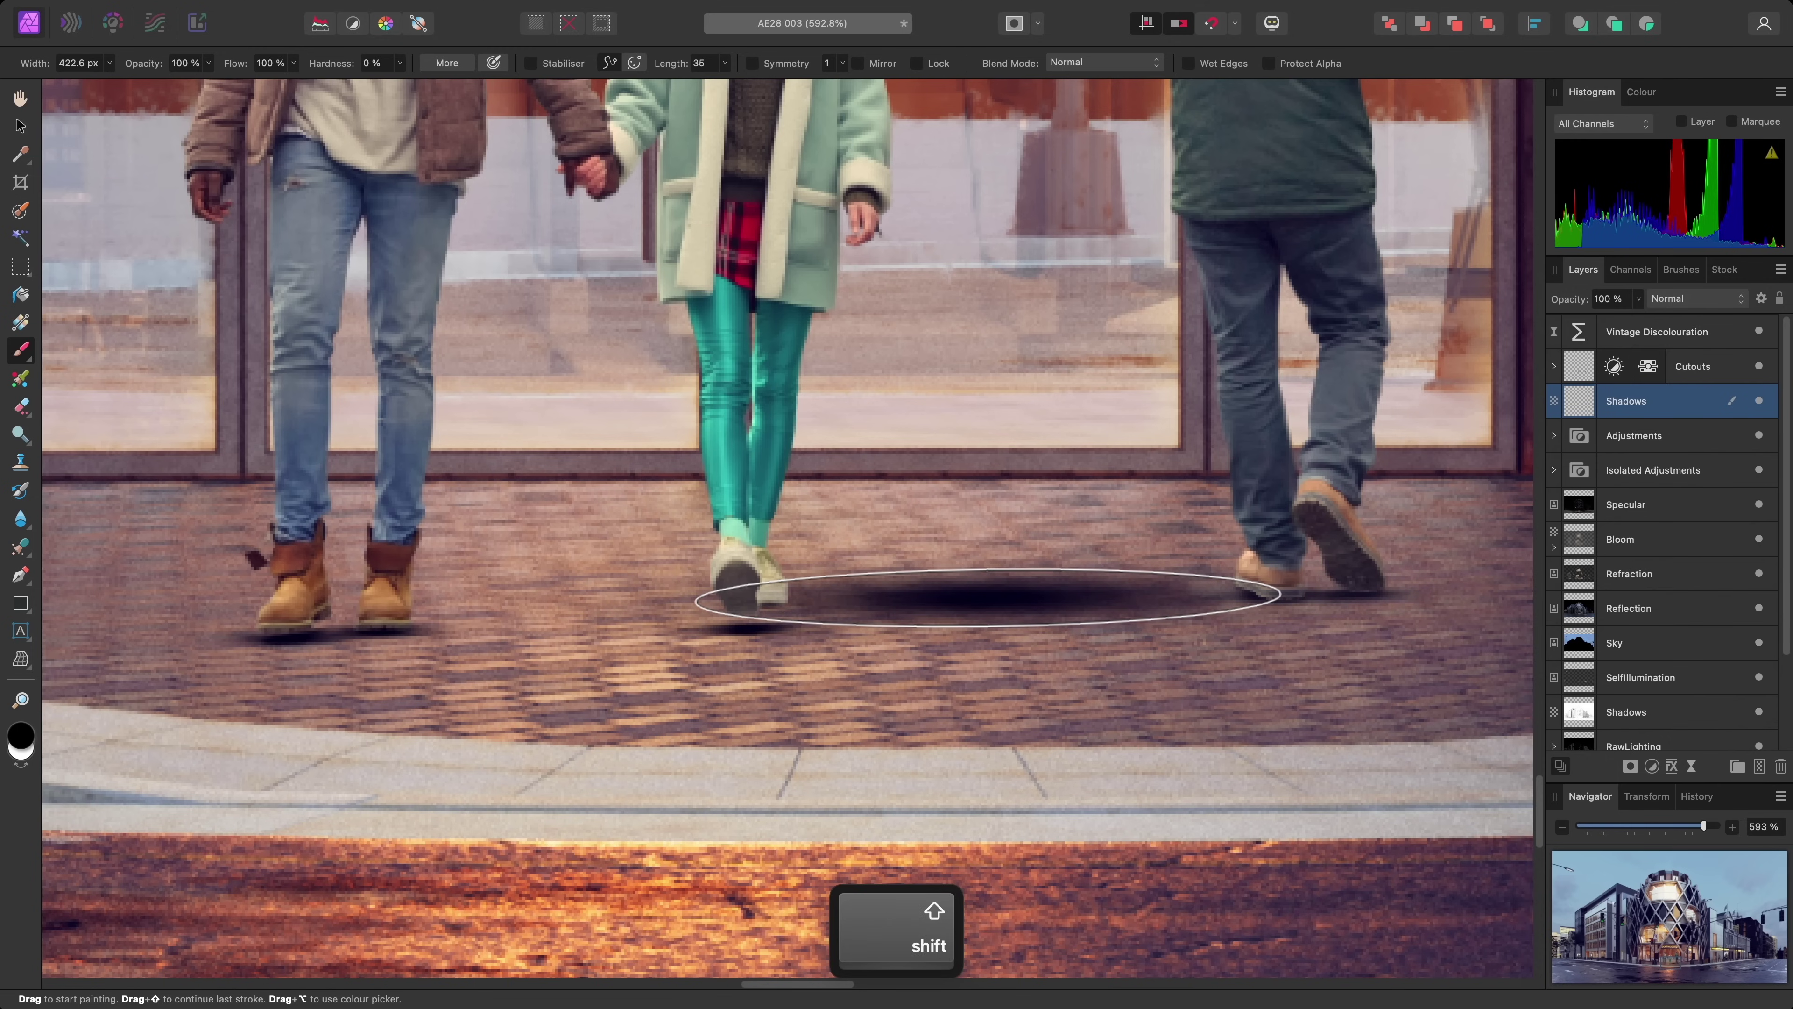
key(shift+bracketright)
key(shift+bracketright)
key(shift+bracketright)
key(shift+bracketright)
key(shift+bracketright)
key(shift+bracketright)
key(shift+bracketright)
key(shift+bracketright)
key(shift+bracketright)
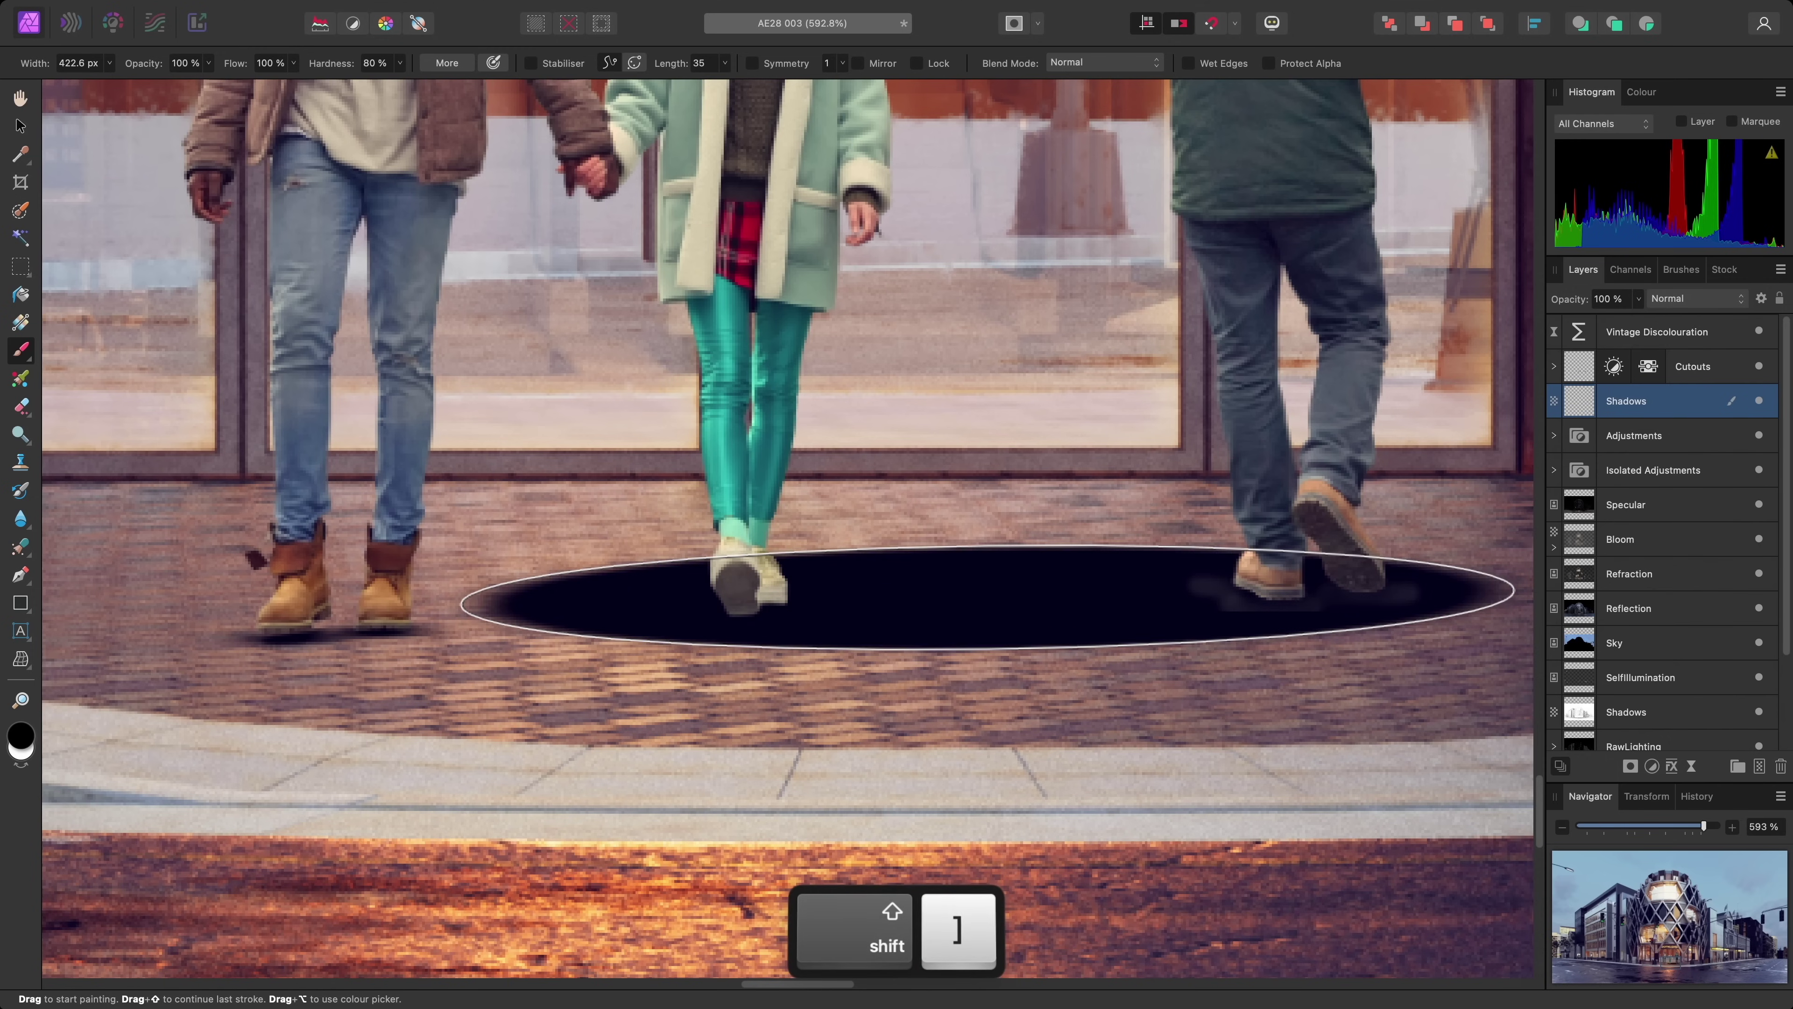
key(shift+bracketleft)
key(shift+bracketleft)
key(shift+bracketleft)
key(shift+bracketleft)
key(shift+bracketleft)
key(shift+bracketleft)
key(shift+bracketleft)
key(shift+bracketleft)
key(shift+bracketleft)
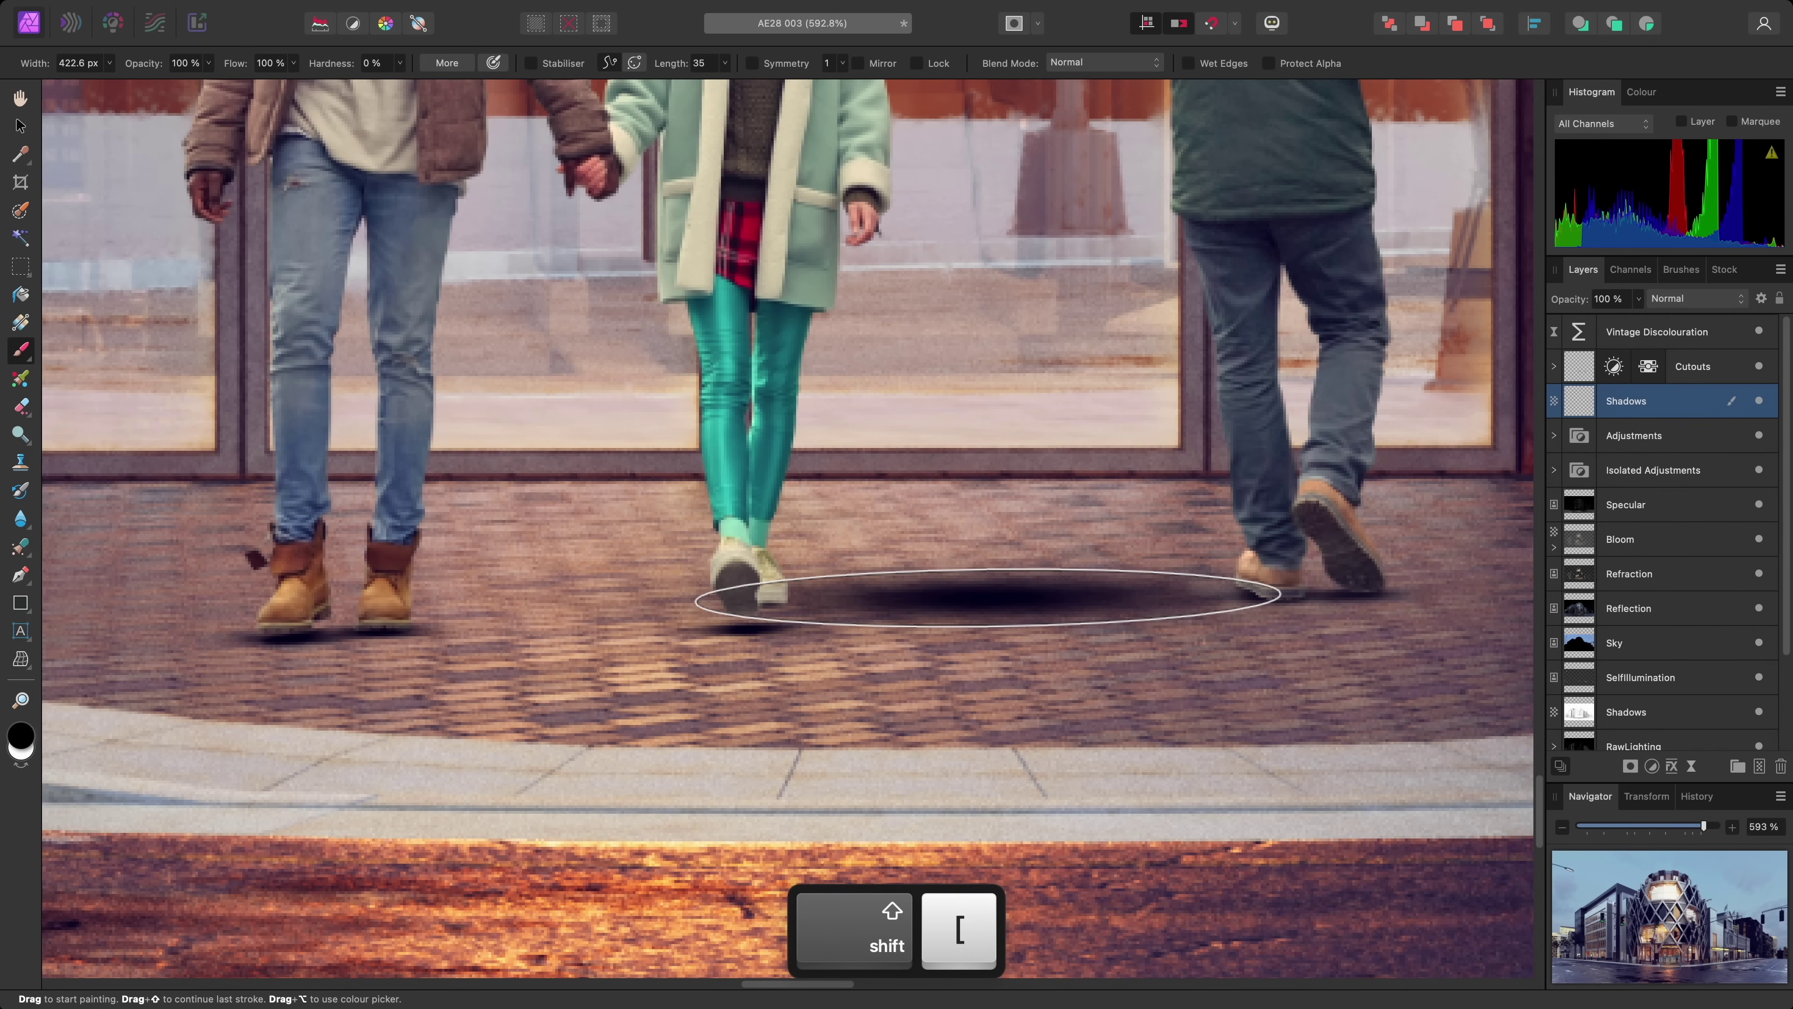
key(Right)
key(Right)
key(Right)
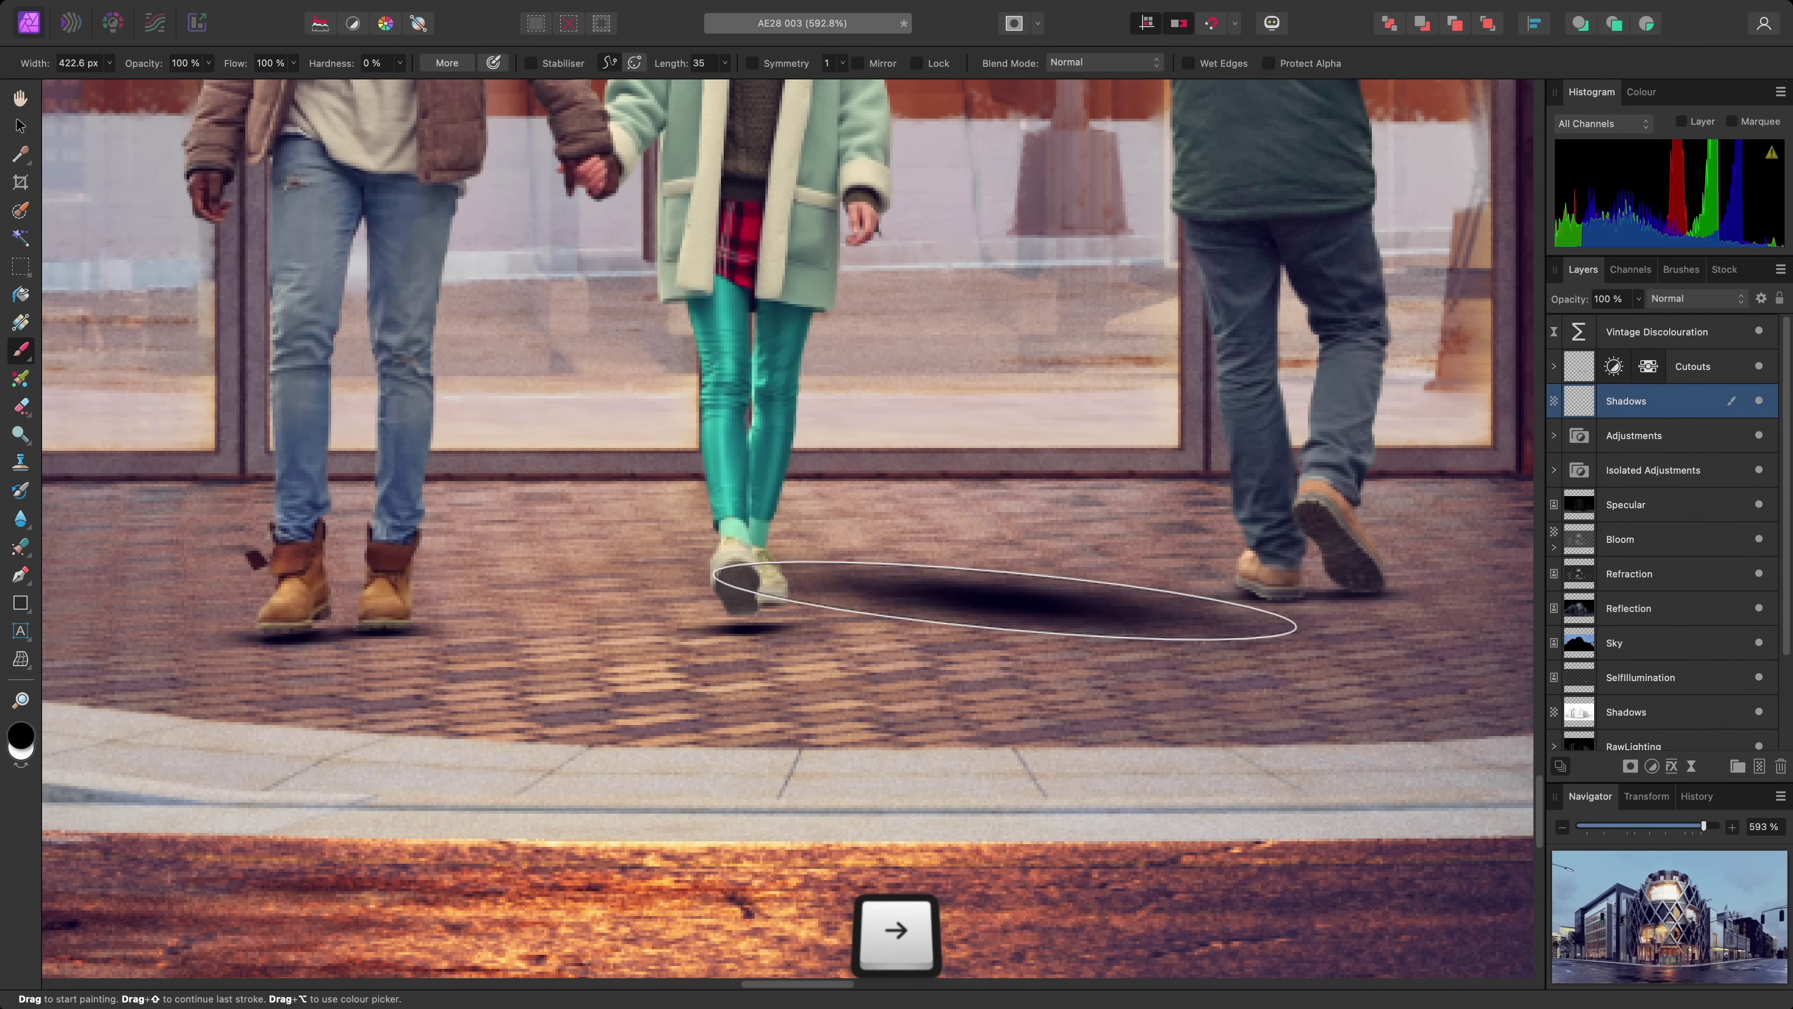
key(Left)
key(Left)
key(Left)
key(Left)
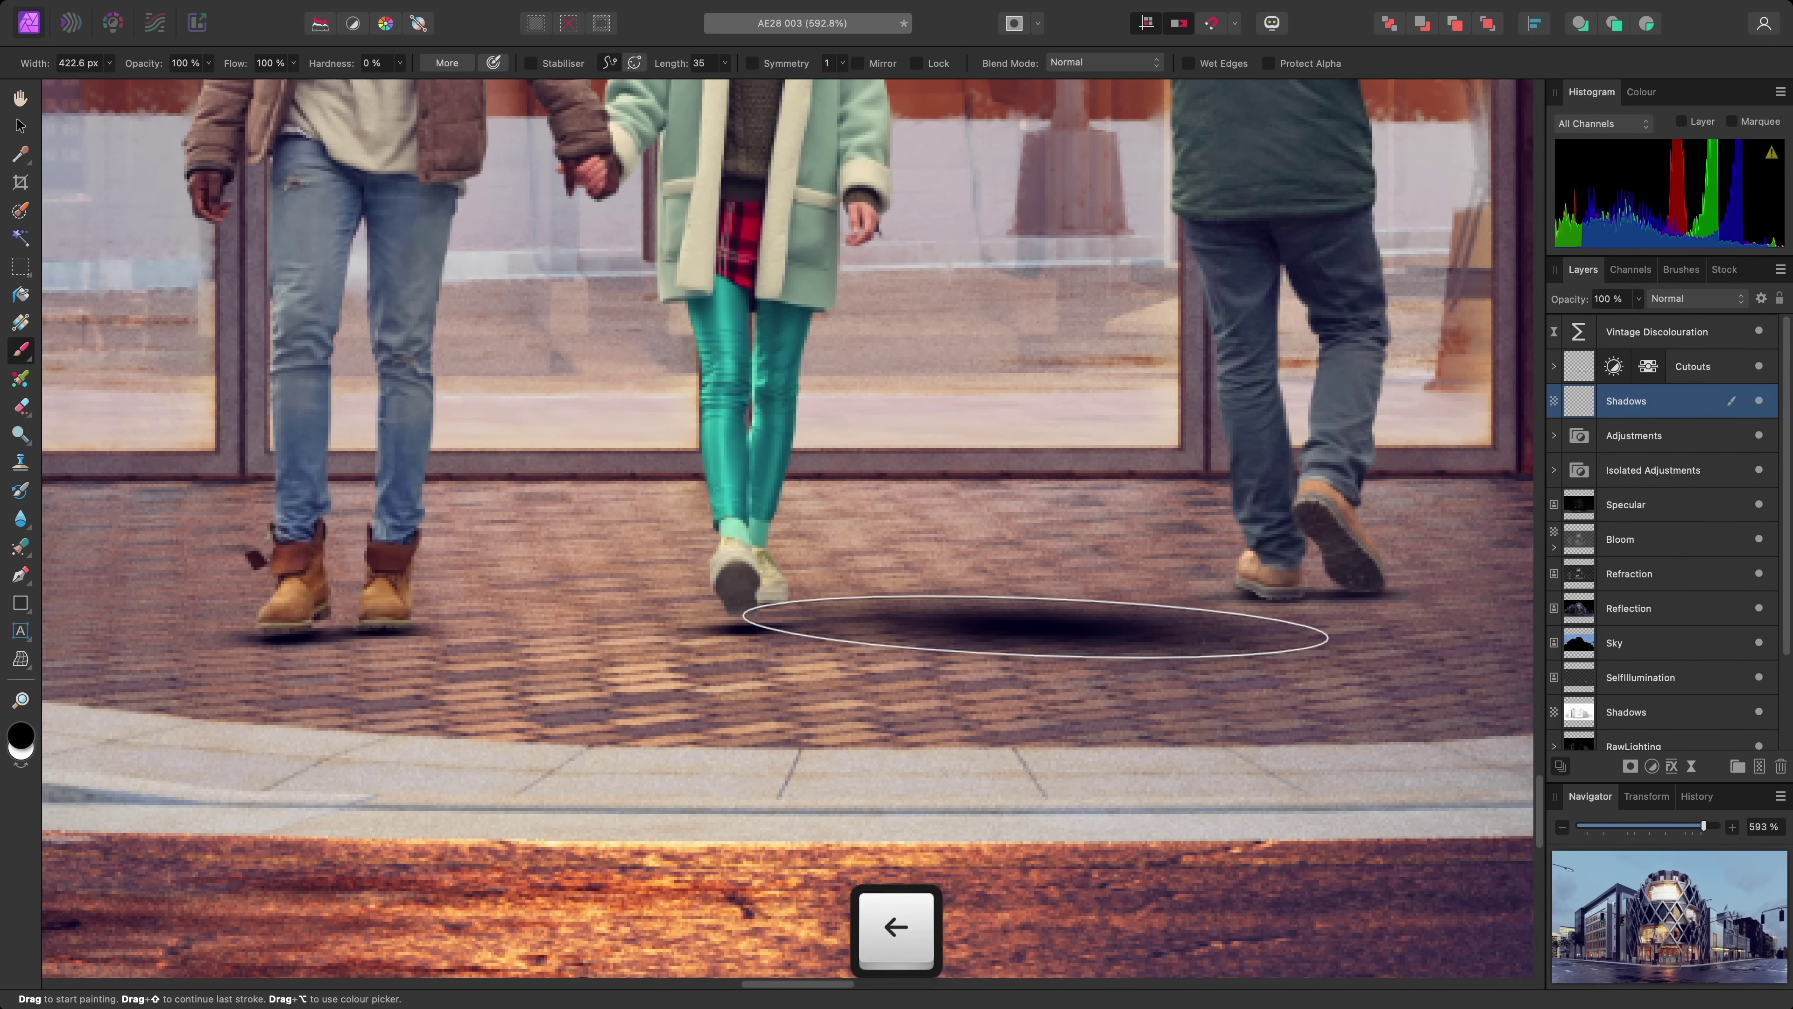
key(Right)
key(Right)
key(Right)
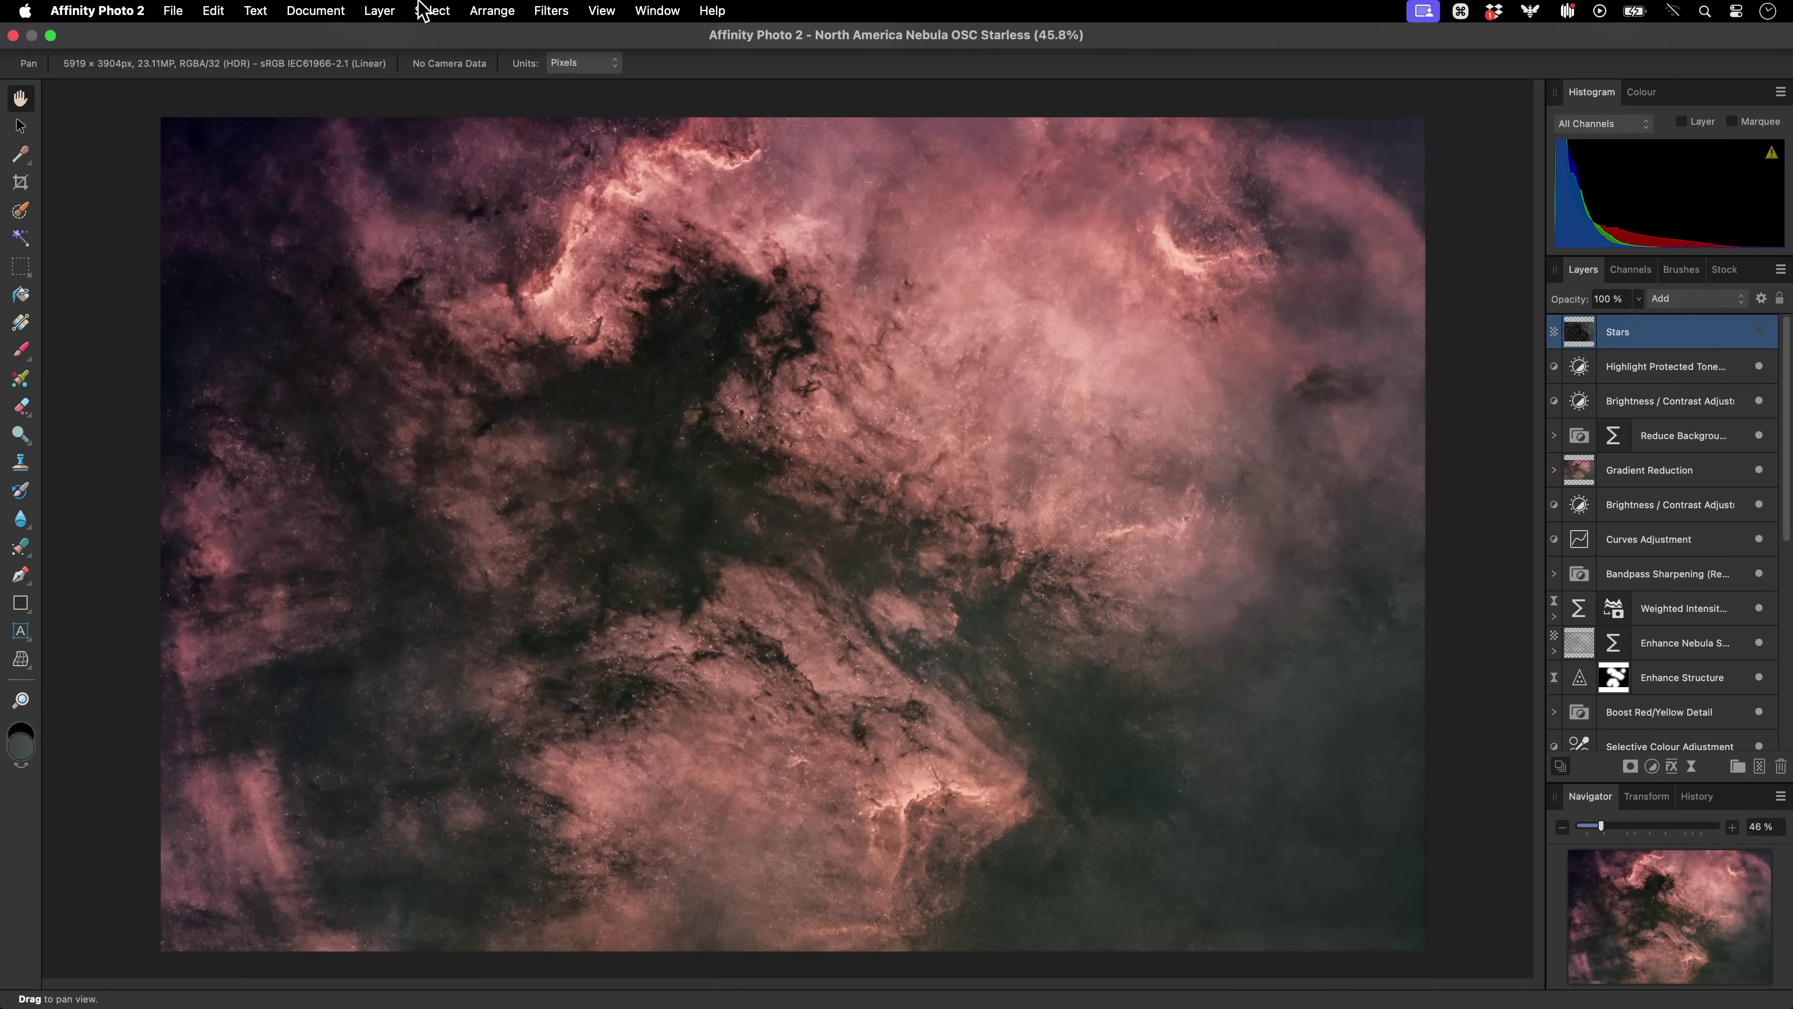
Open Document > Convert Format / ICC Profile and list the available colour formats.
click(339, 13)
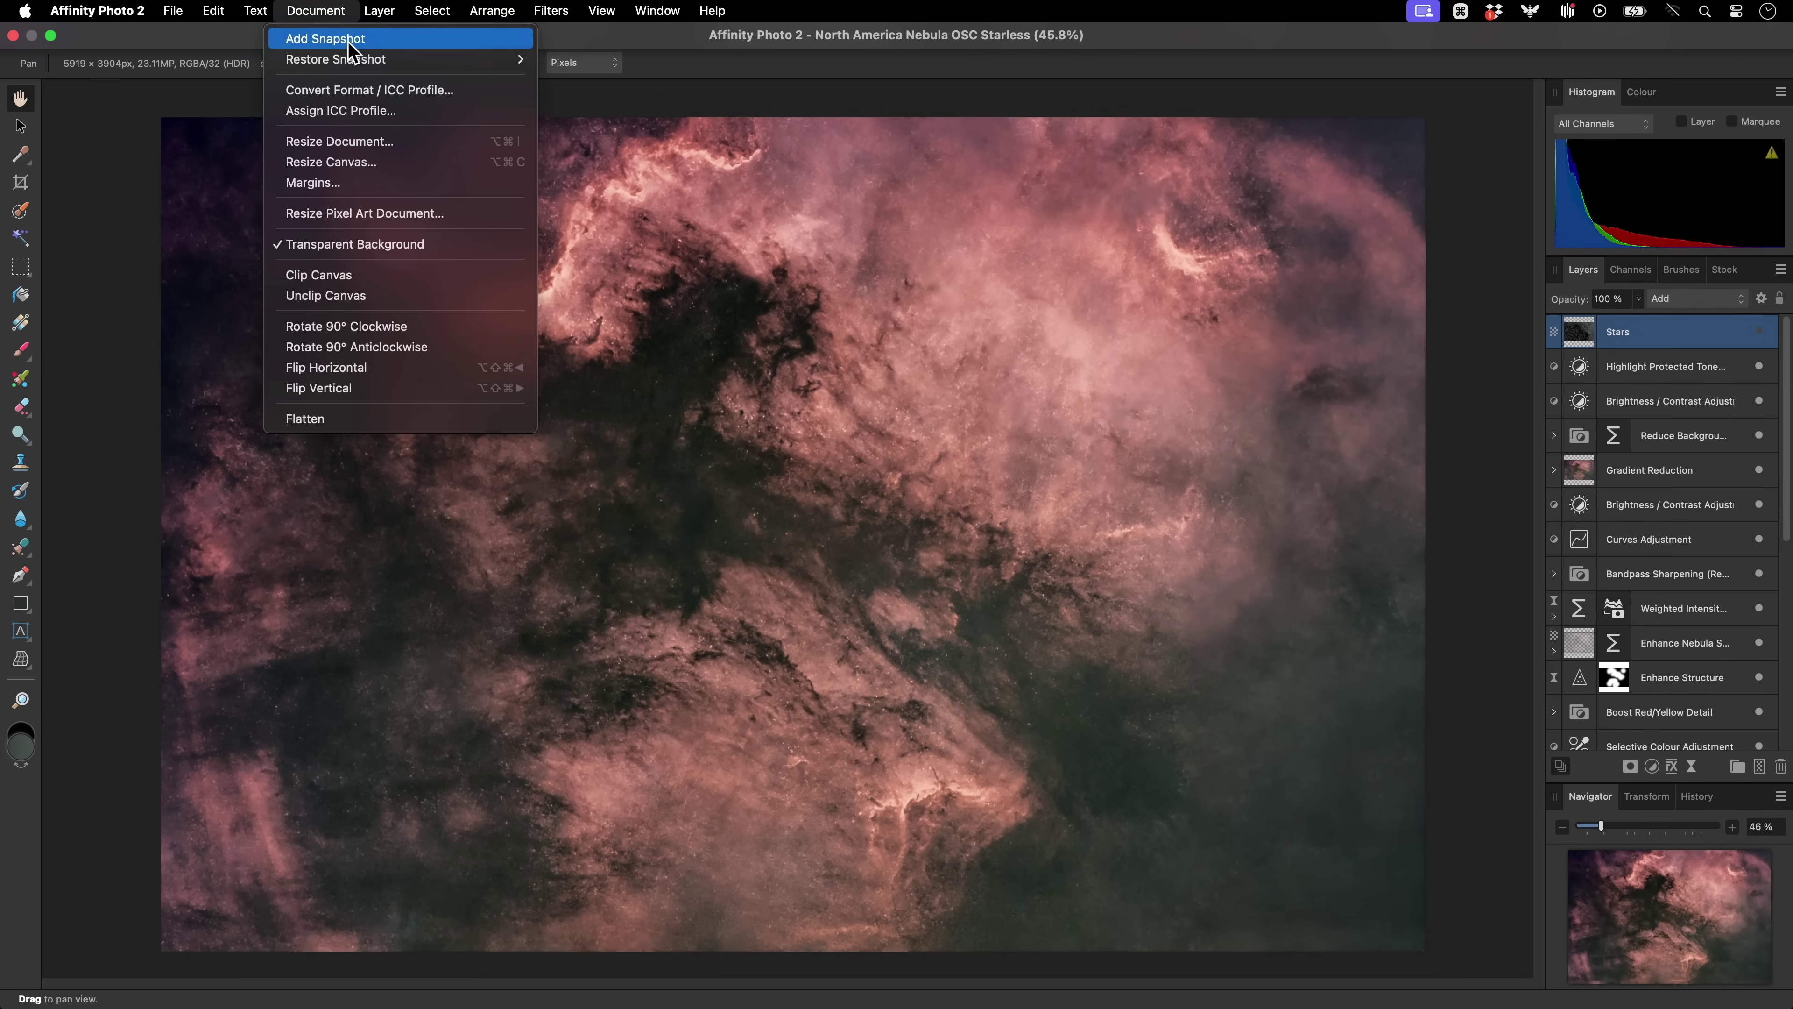
click(429, 100)
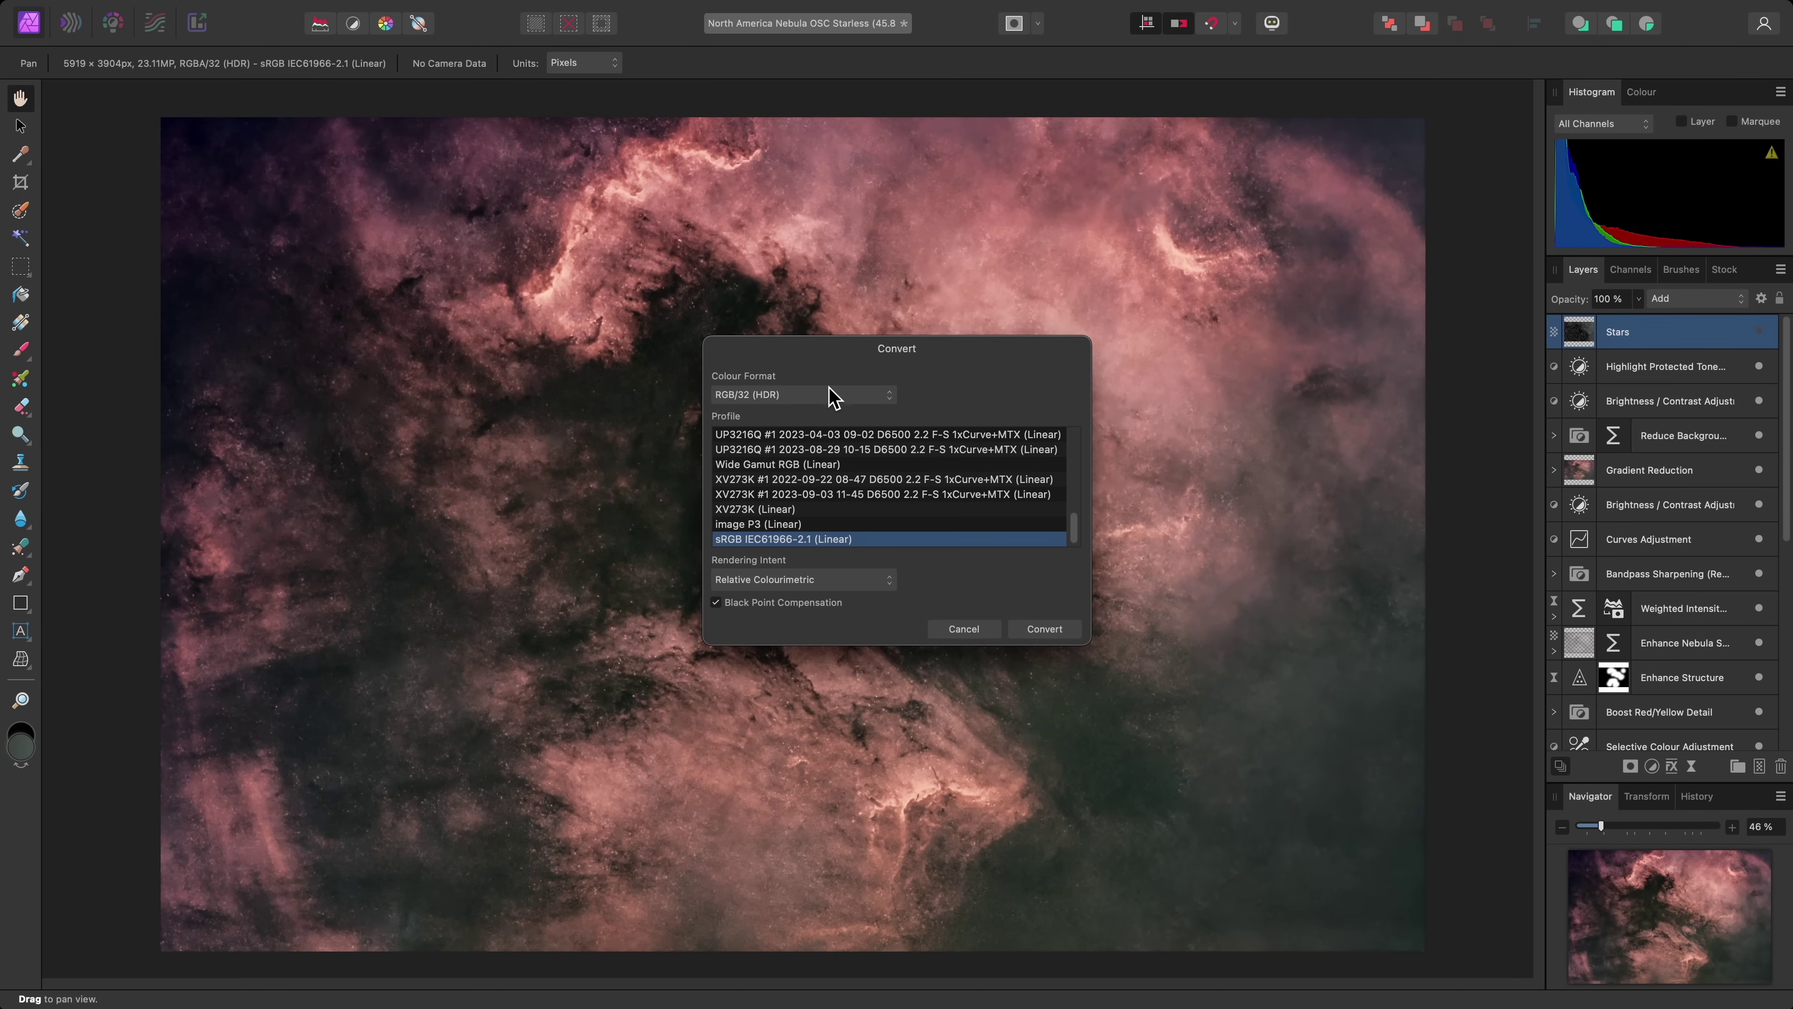
click(833, 396)
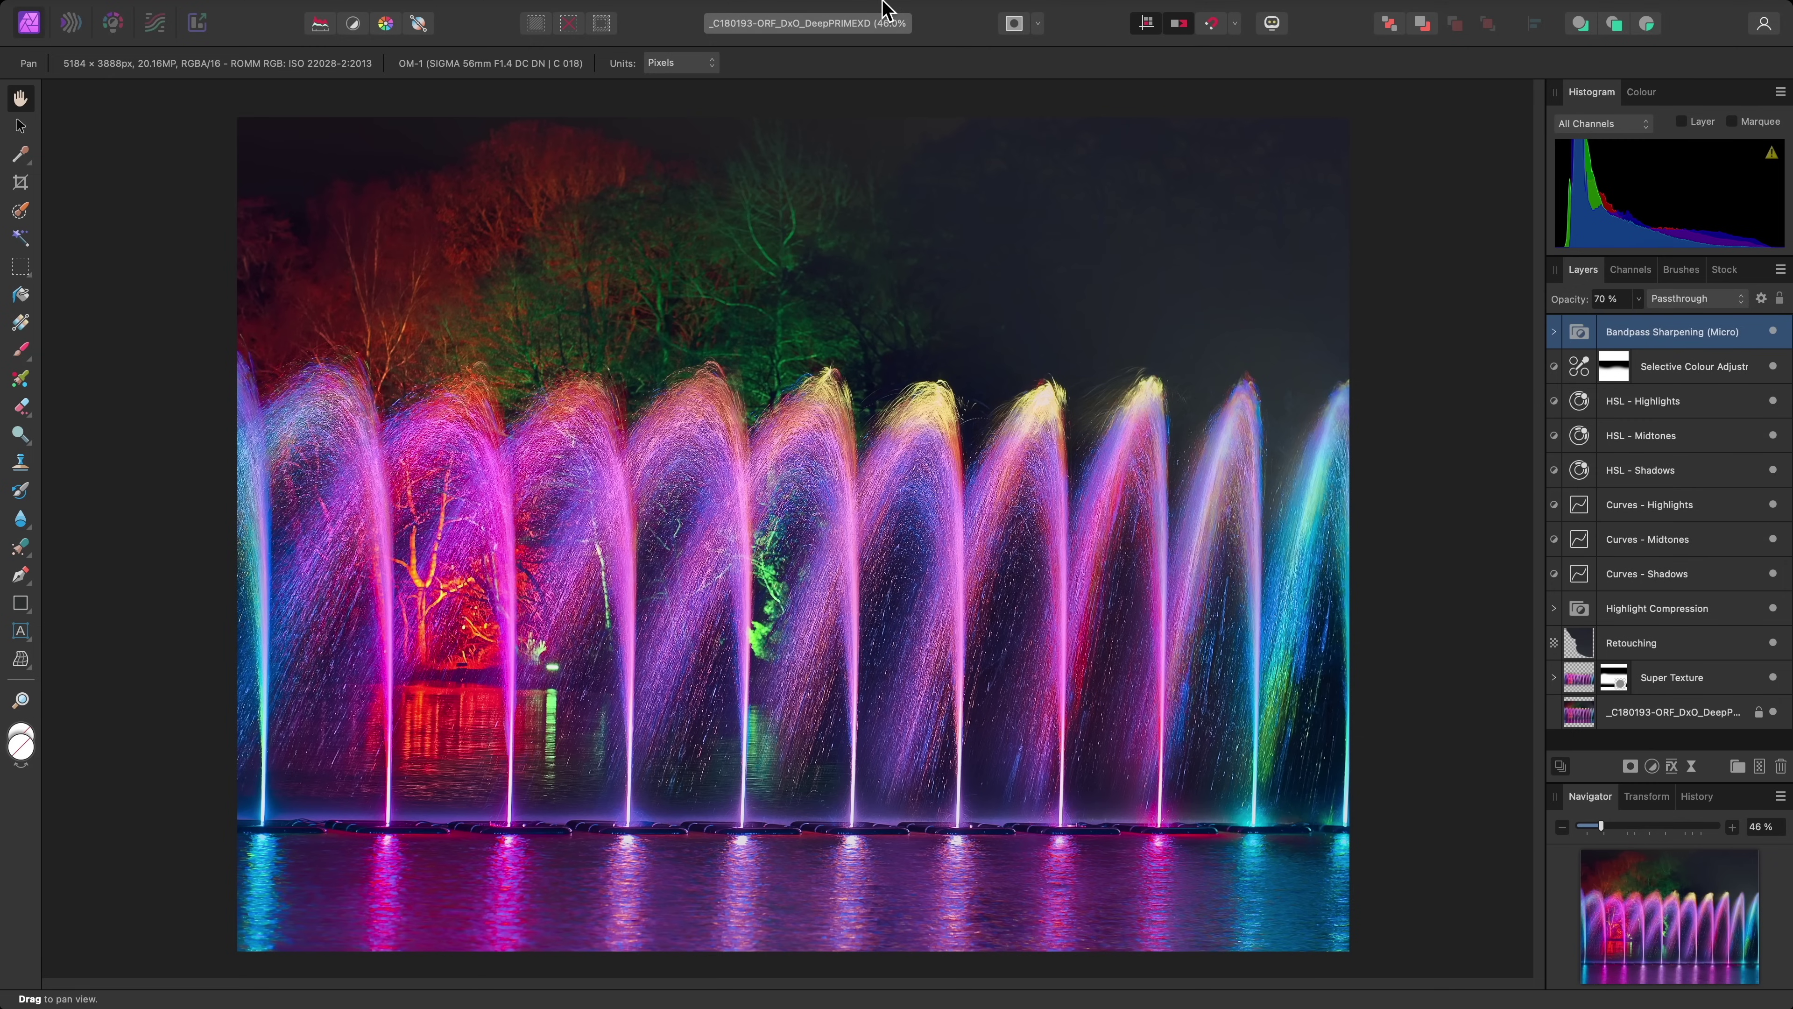
Add a Scope panel set to RGB Parade, then nudge the 32-bit Preview Exposure lower.
mouse_move(881, 1)
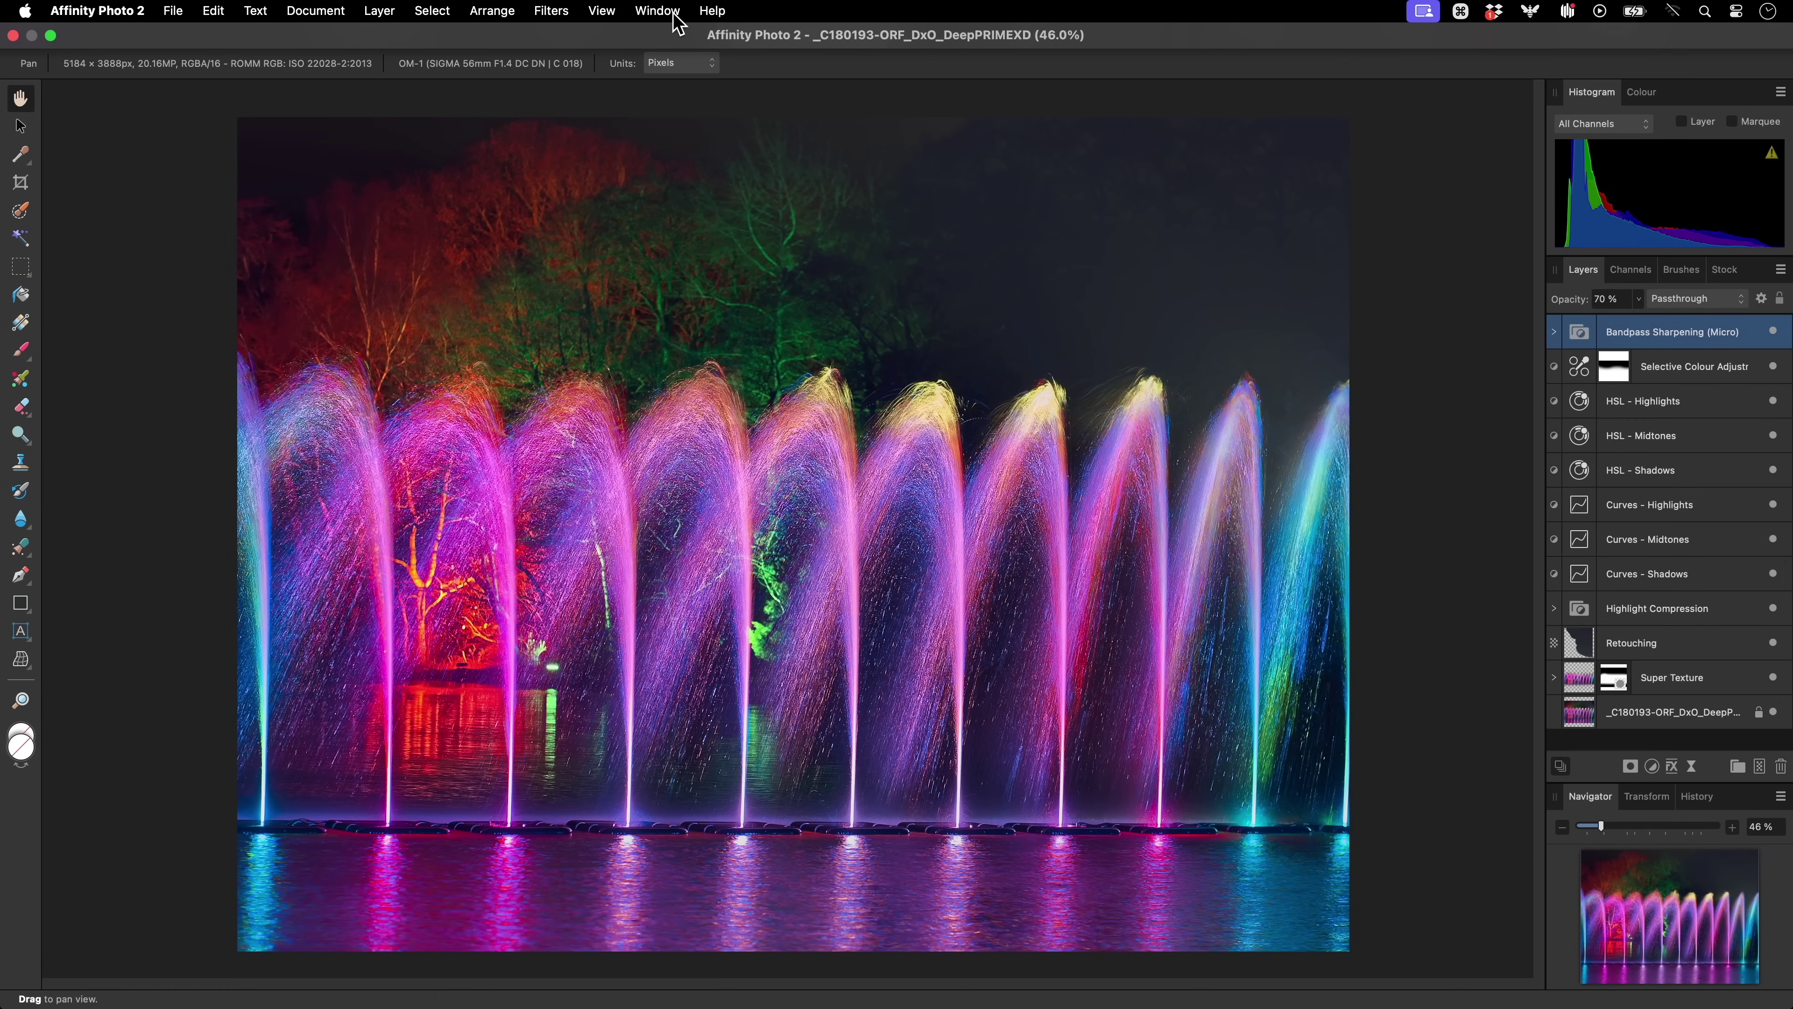
click(657, 11)
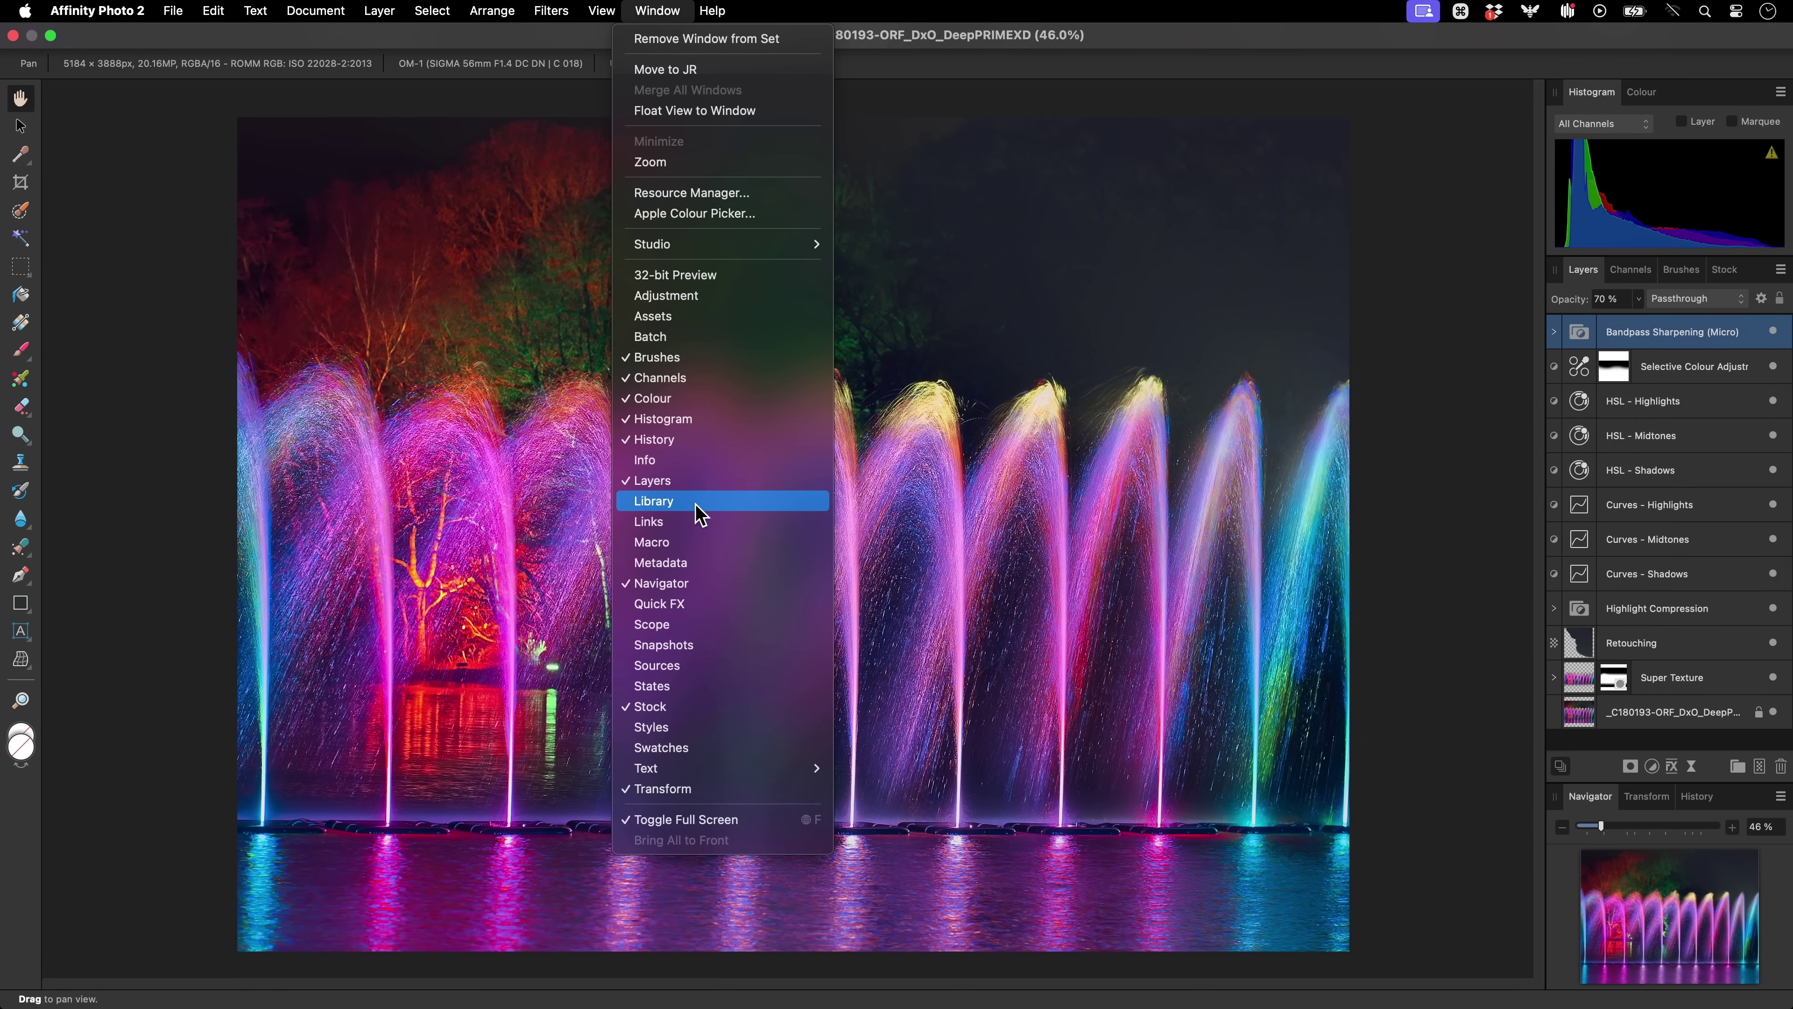
click(698, 625)
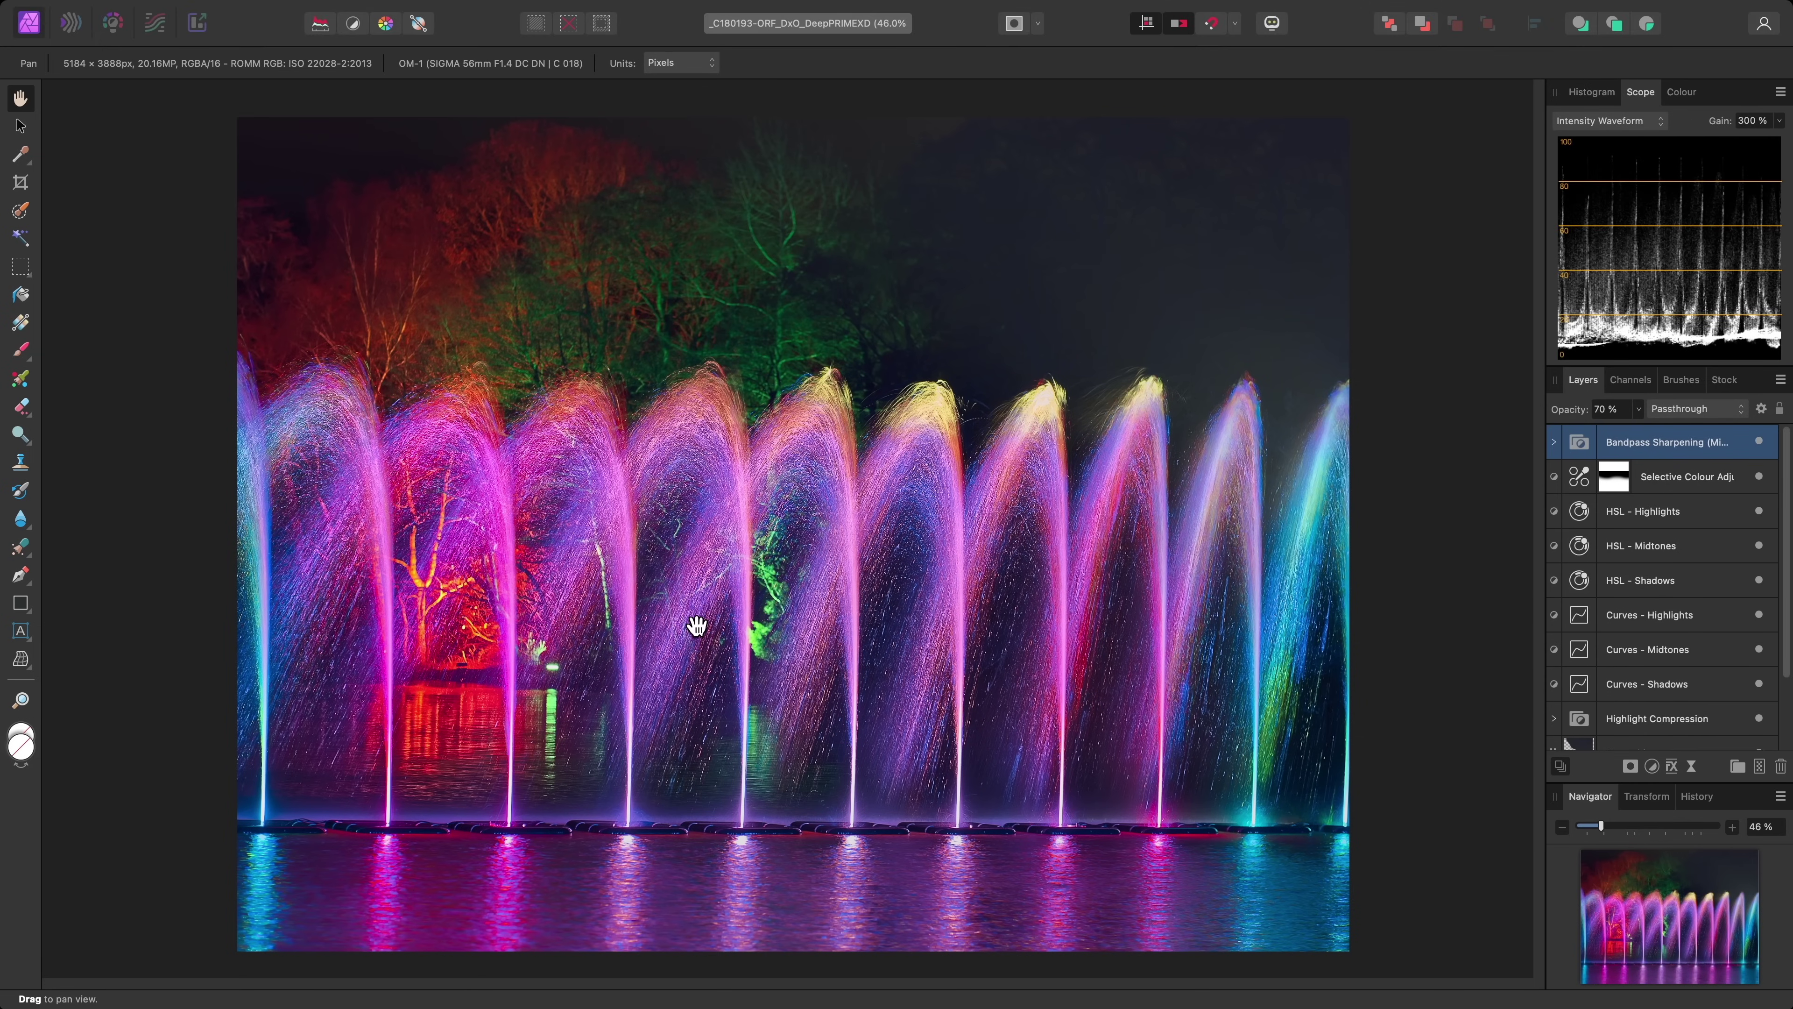
click(1647, 127)
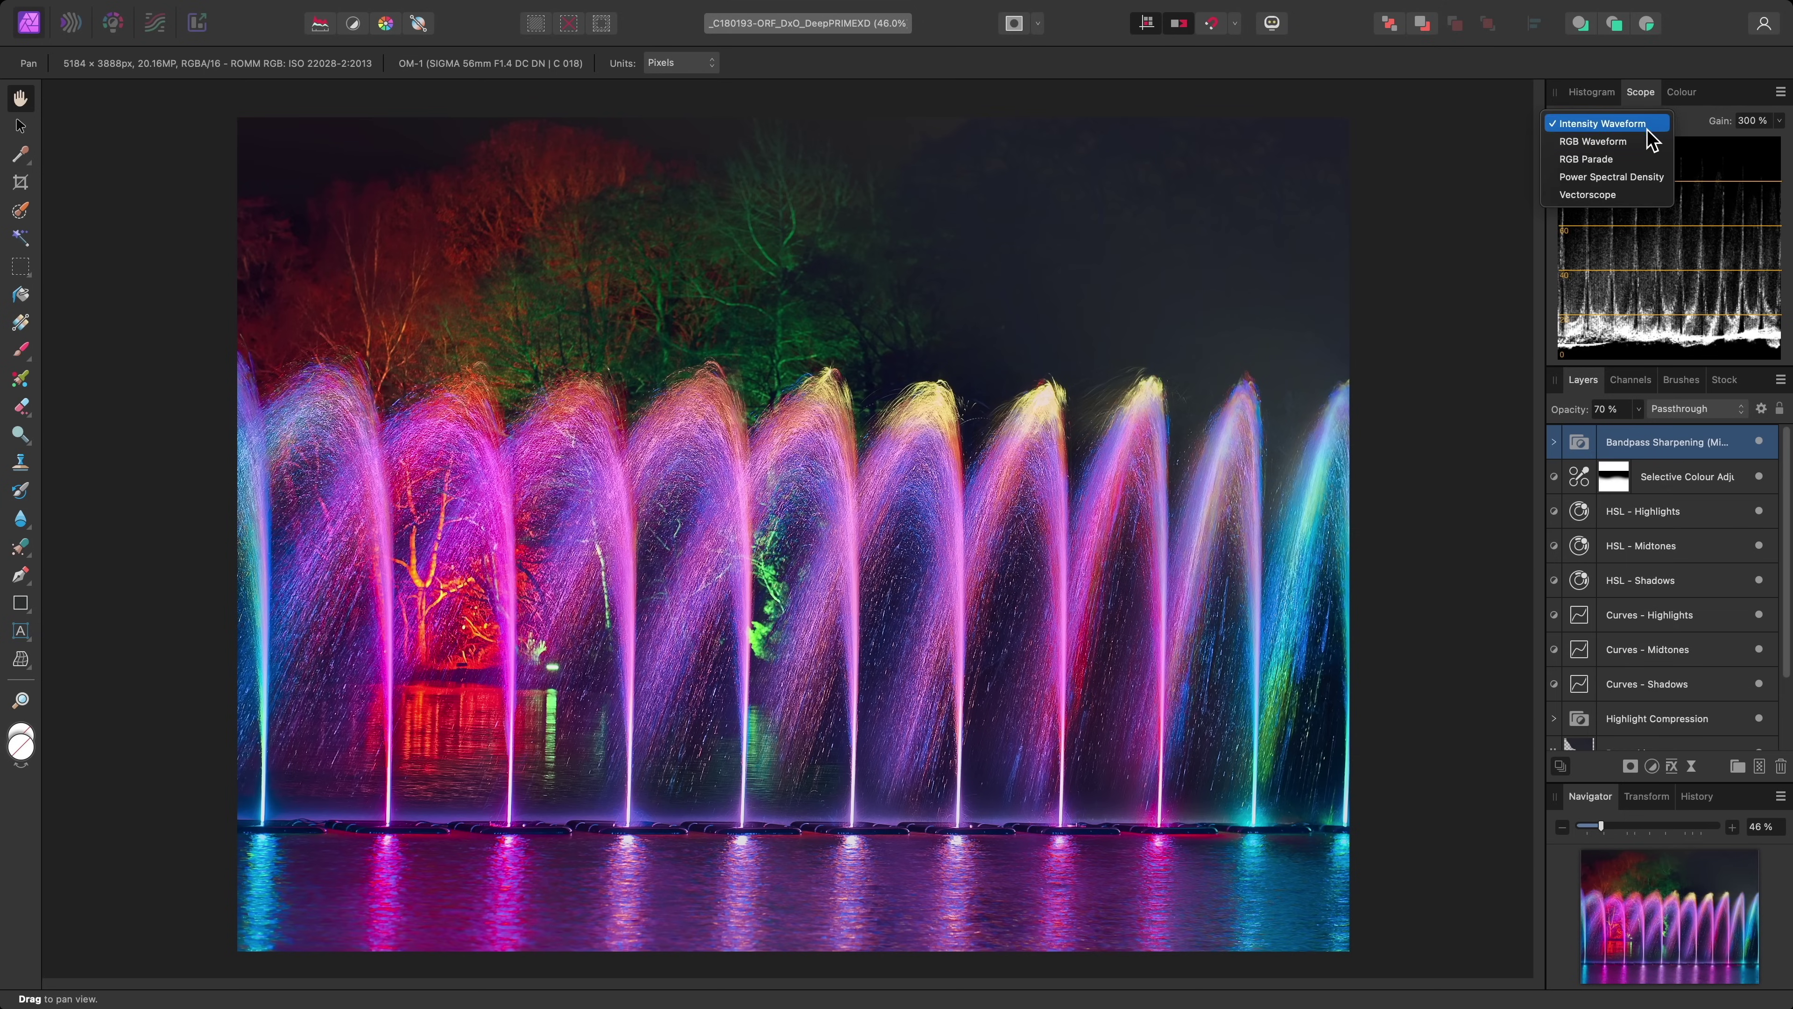
click(1646, 156)
mouse_move(1338, 233)
mouse_down()
mouse_move(1291, 234)
mouse_move(1341, 234)
mouse_up()
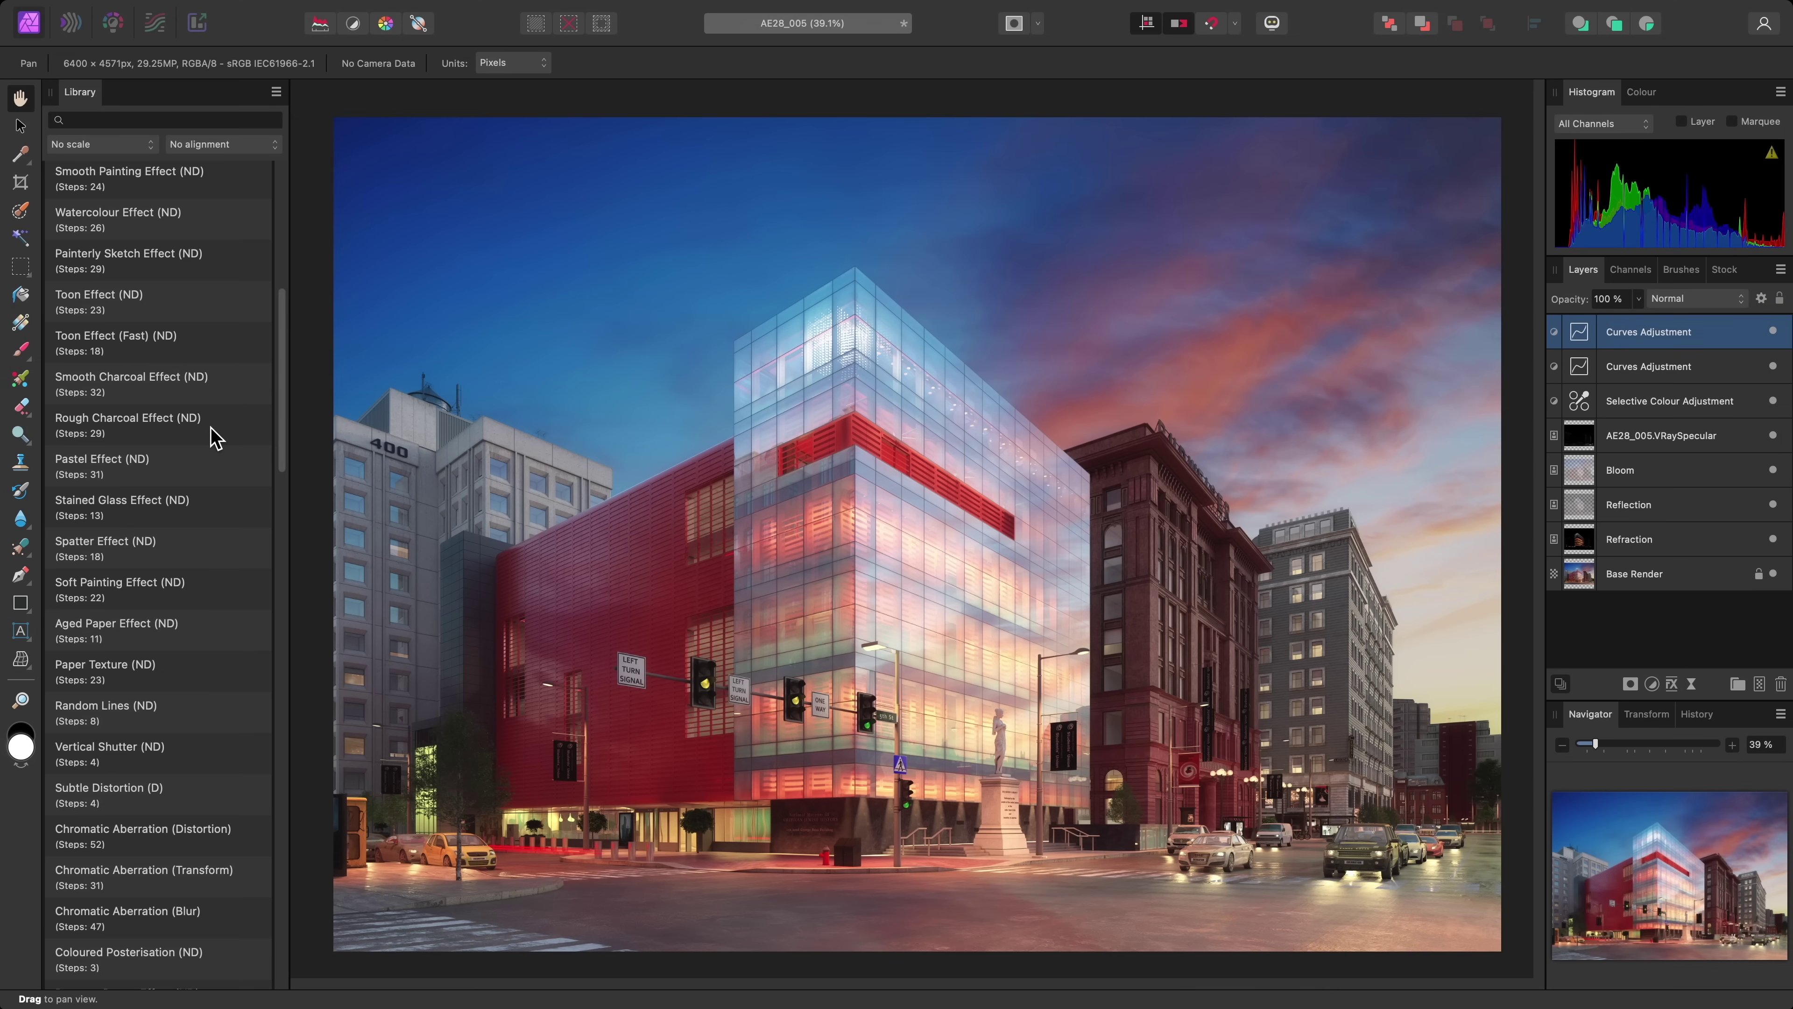
Apply the Rough Charcoal, Soft Sketch and Duotone Poster macros, finishing with Light Streaks.
click(211, 429)
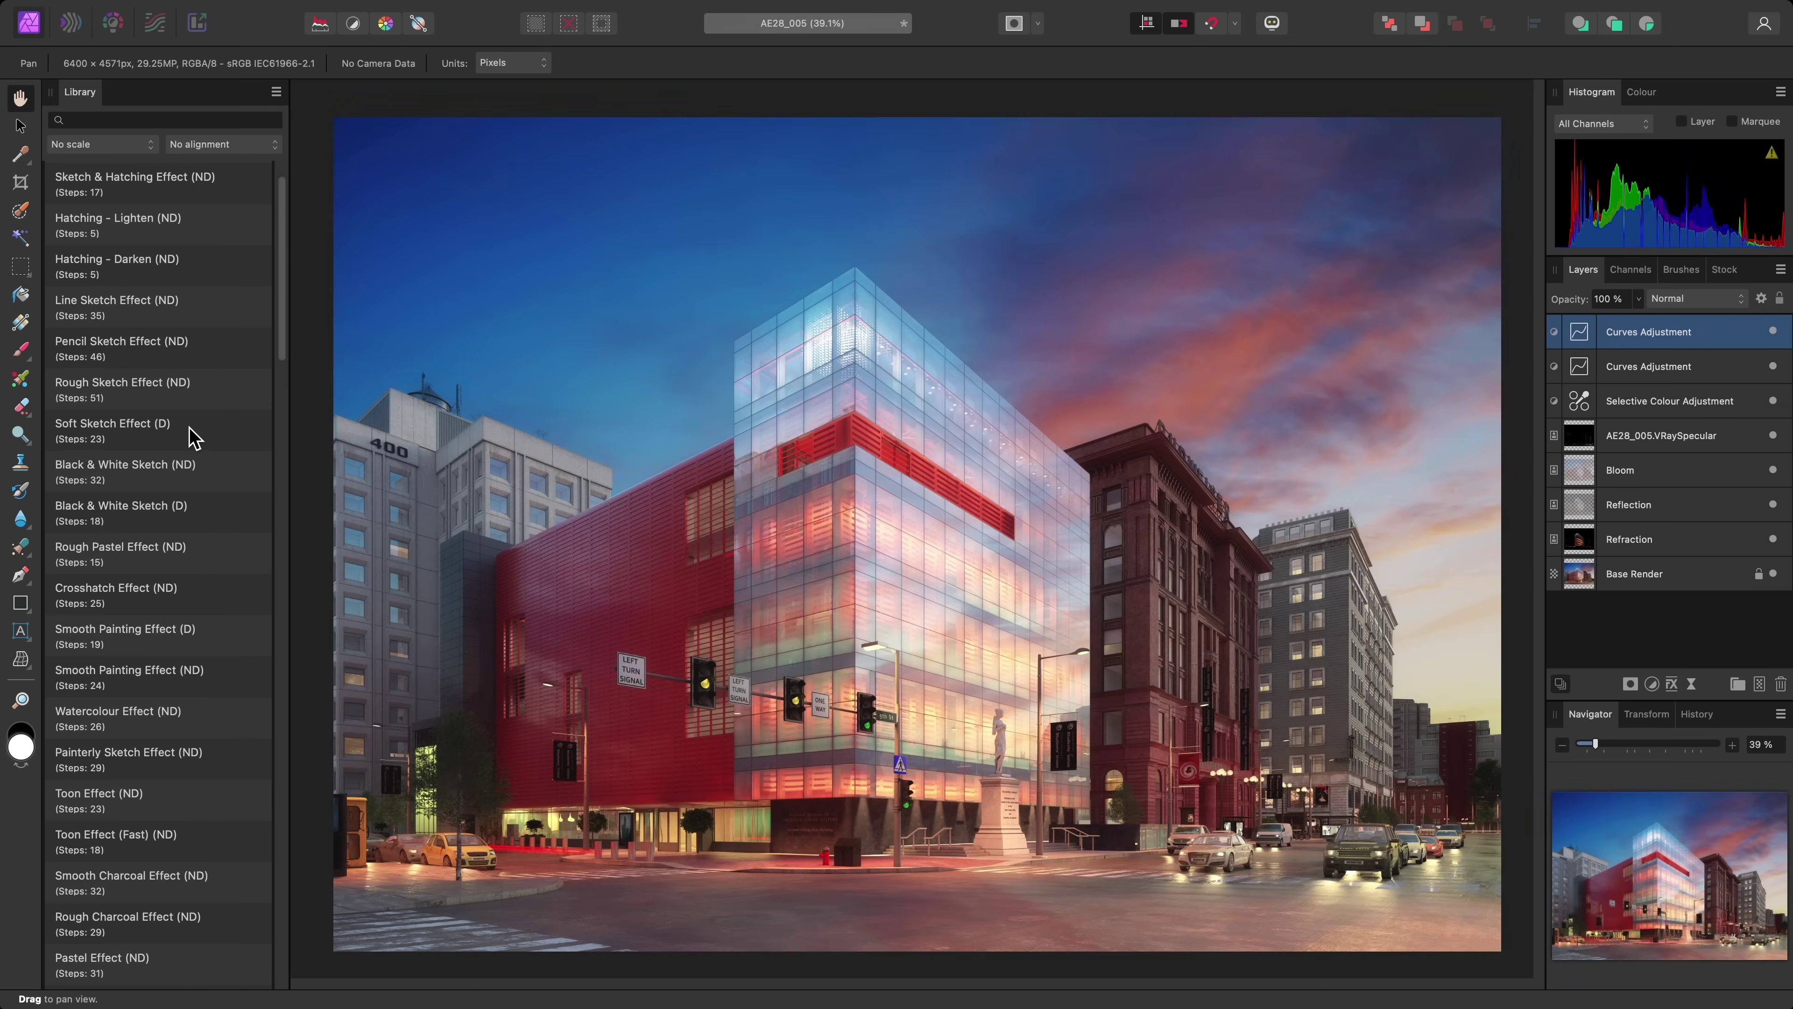
click(188, 432)
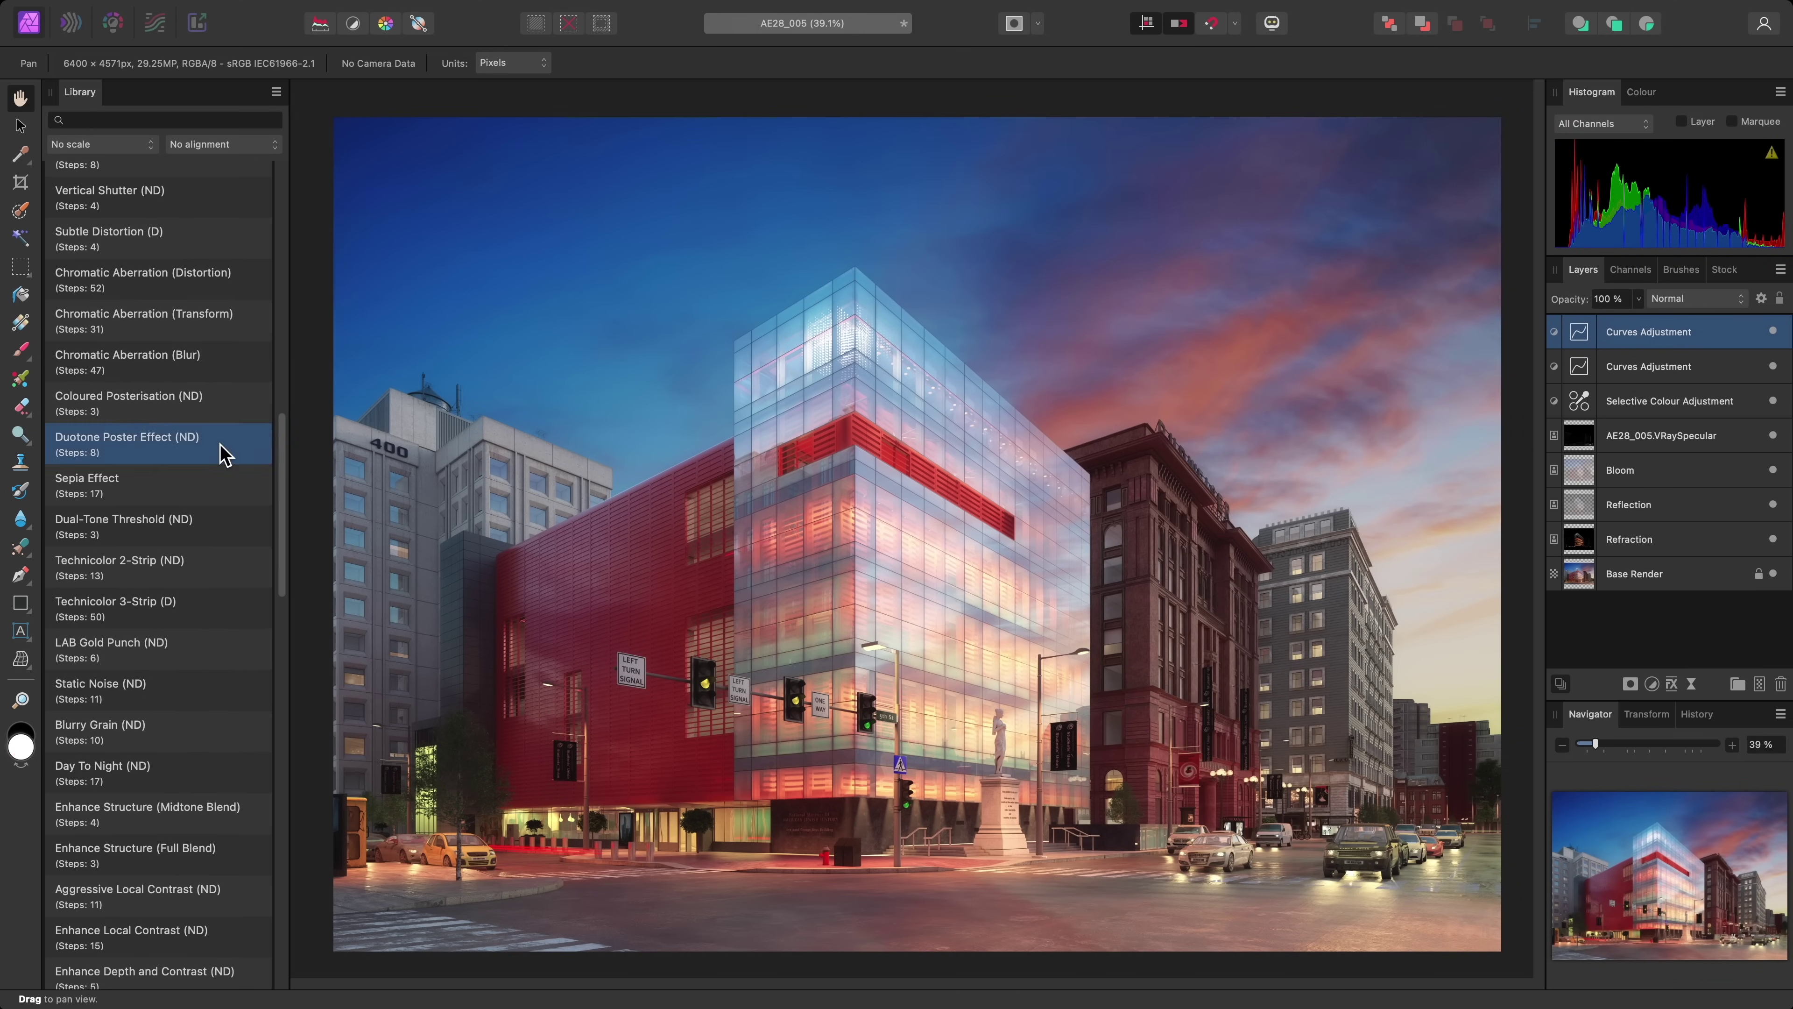
click(222, 452)
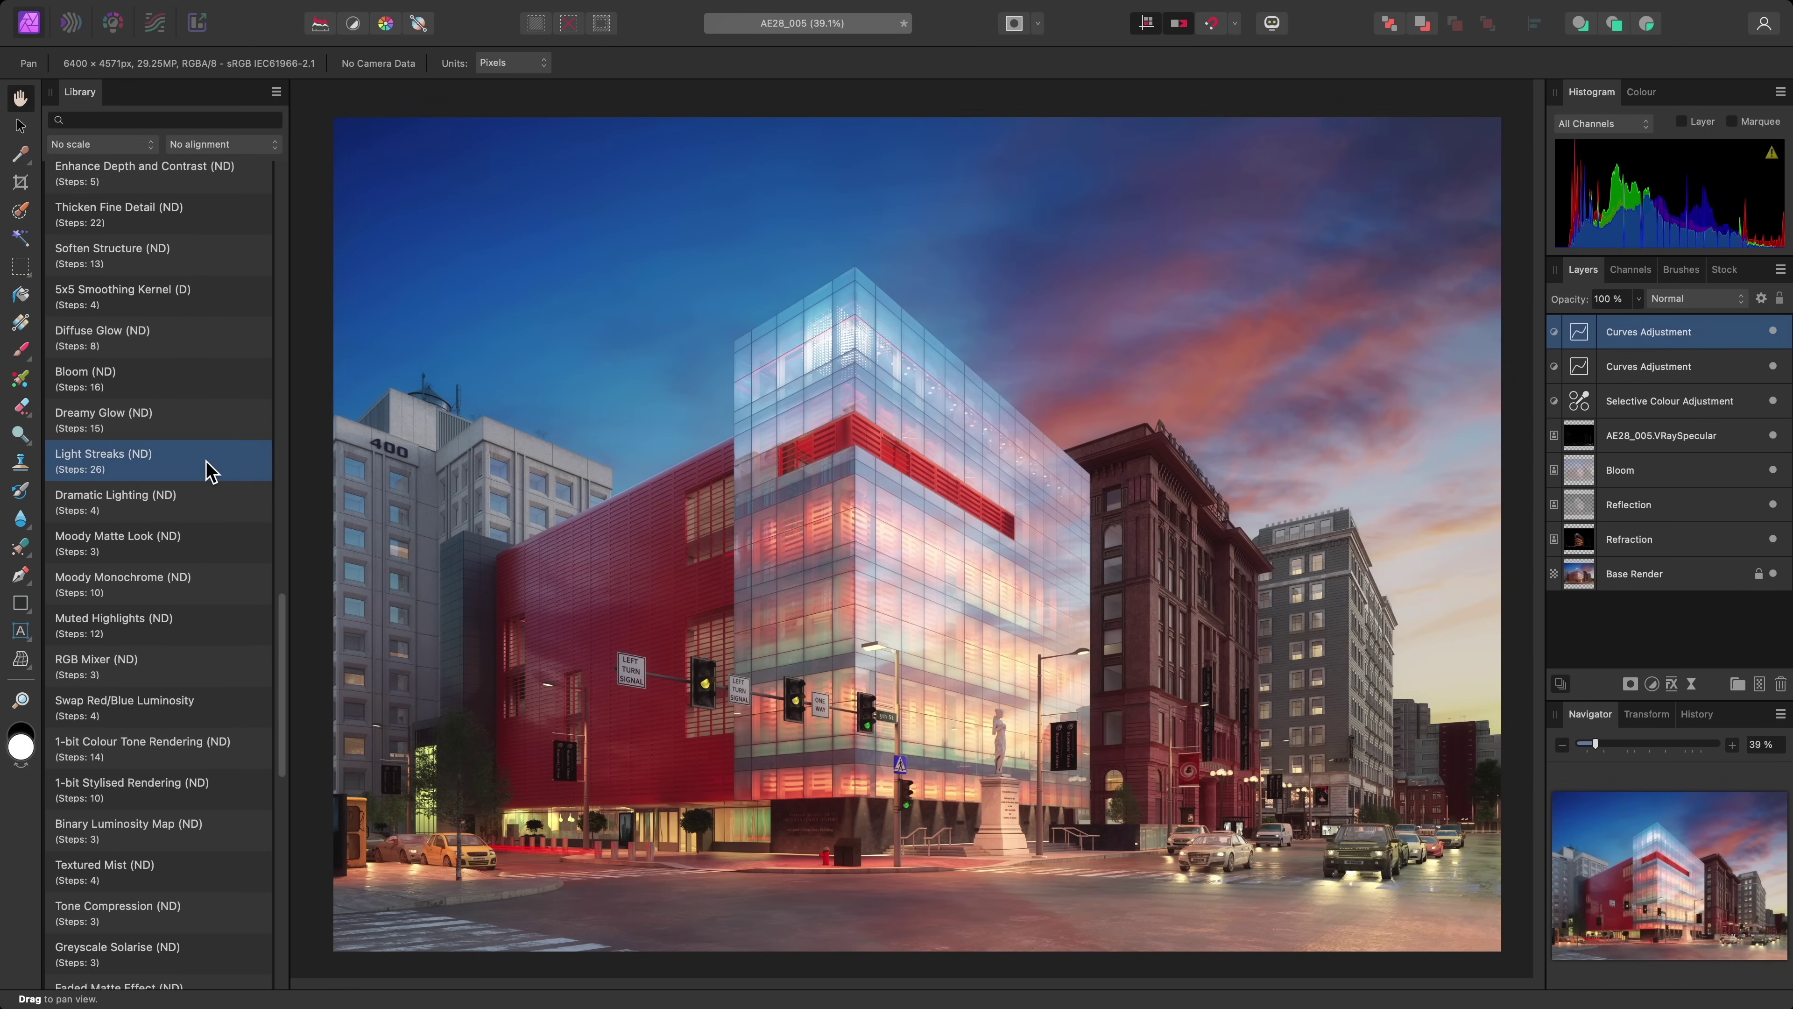
click(209, 468)
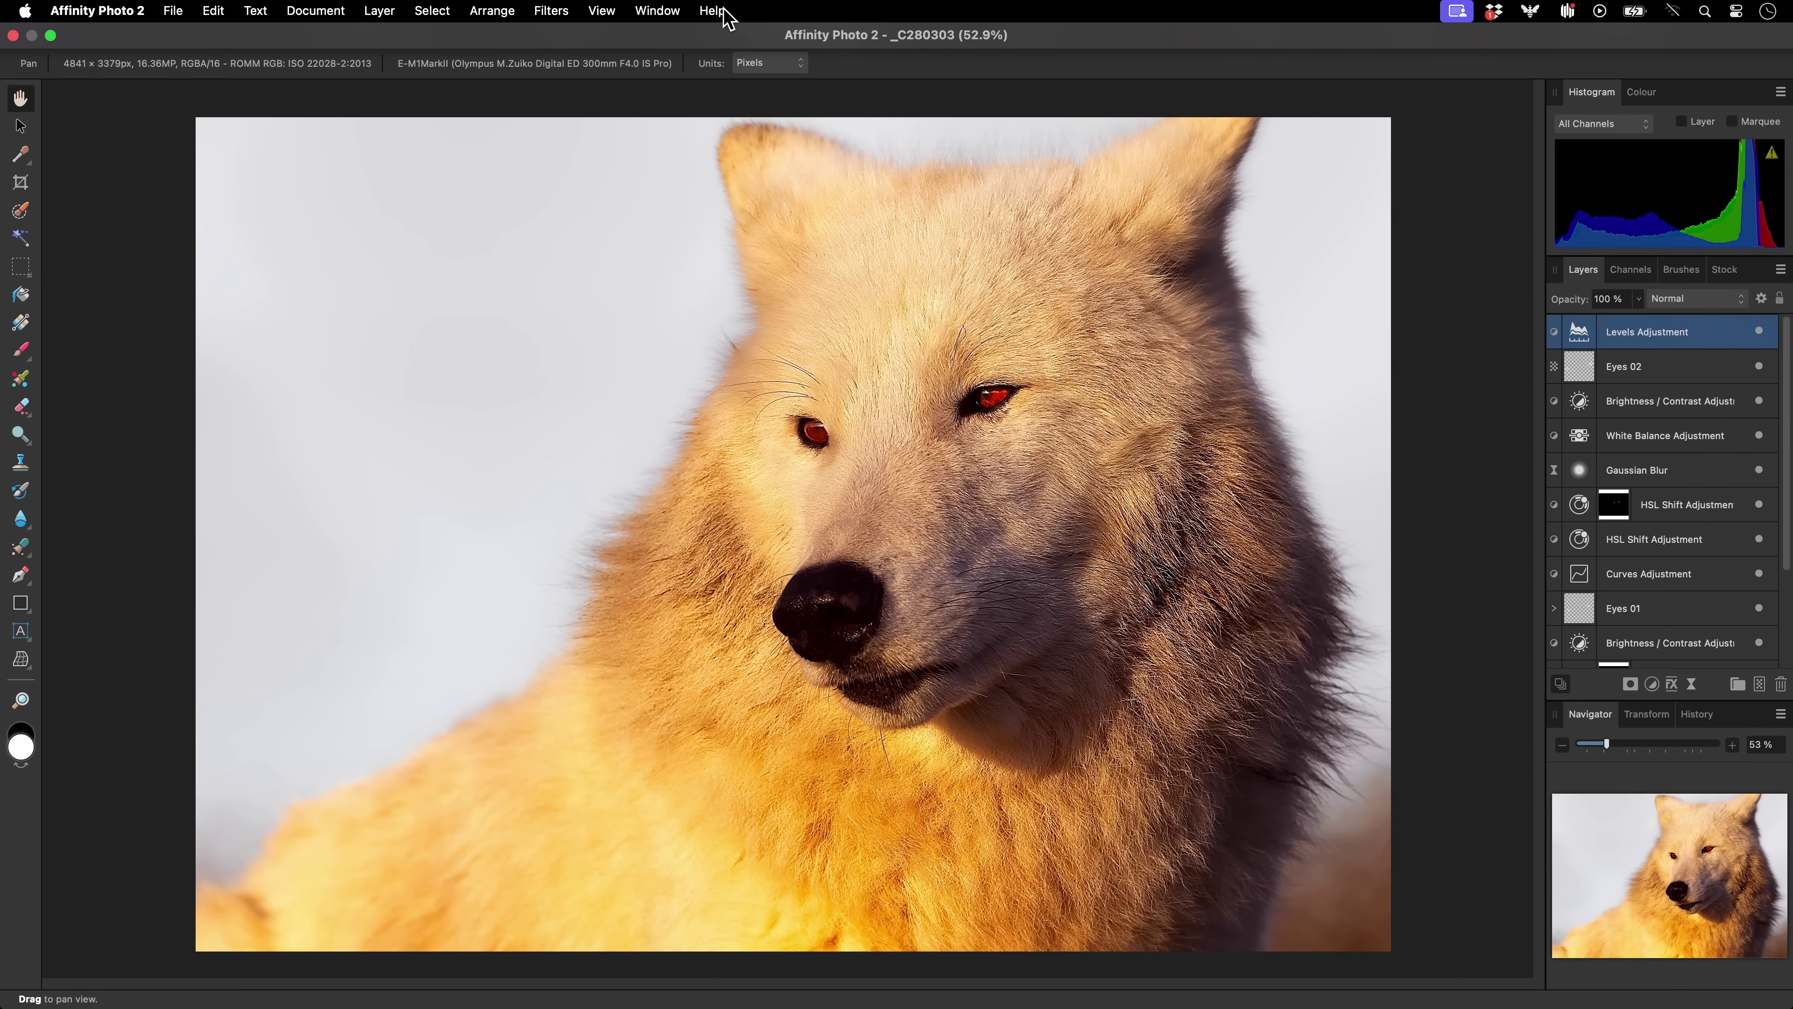
Open Affinity Photo 2 Help from the Help menu and show its Search page.
click(712, 11)
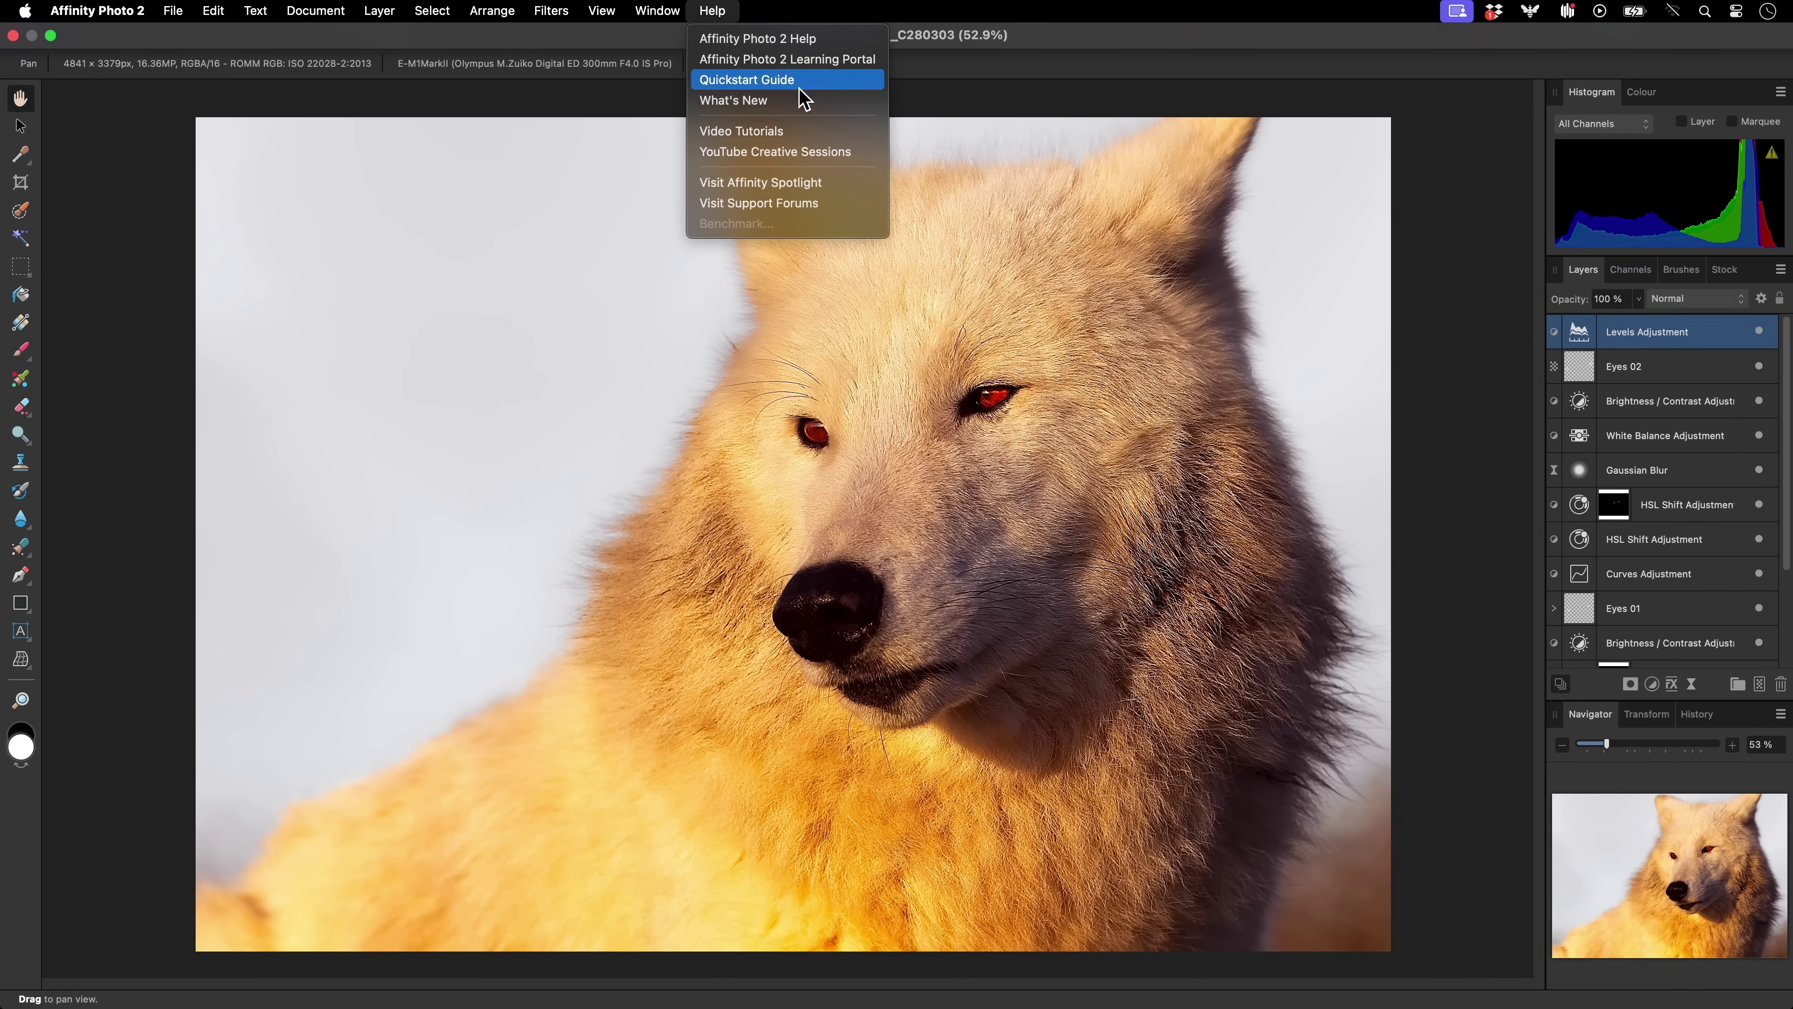
click(818, 39)
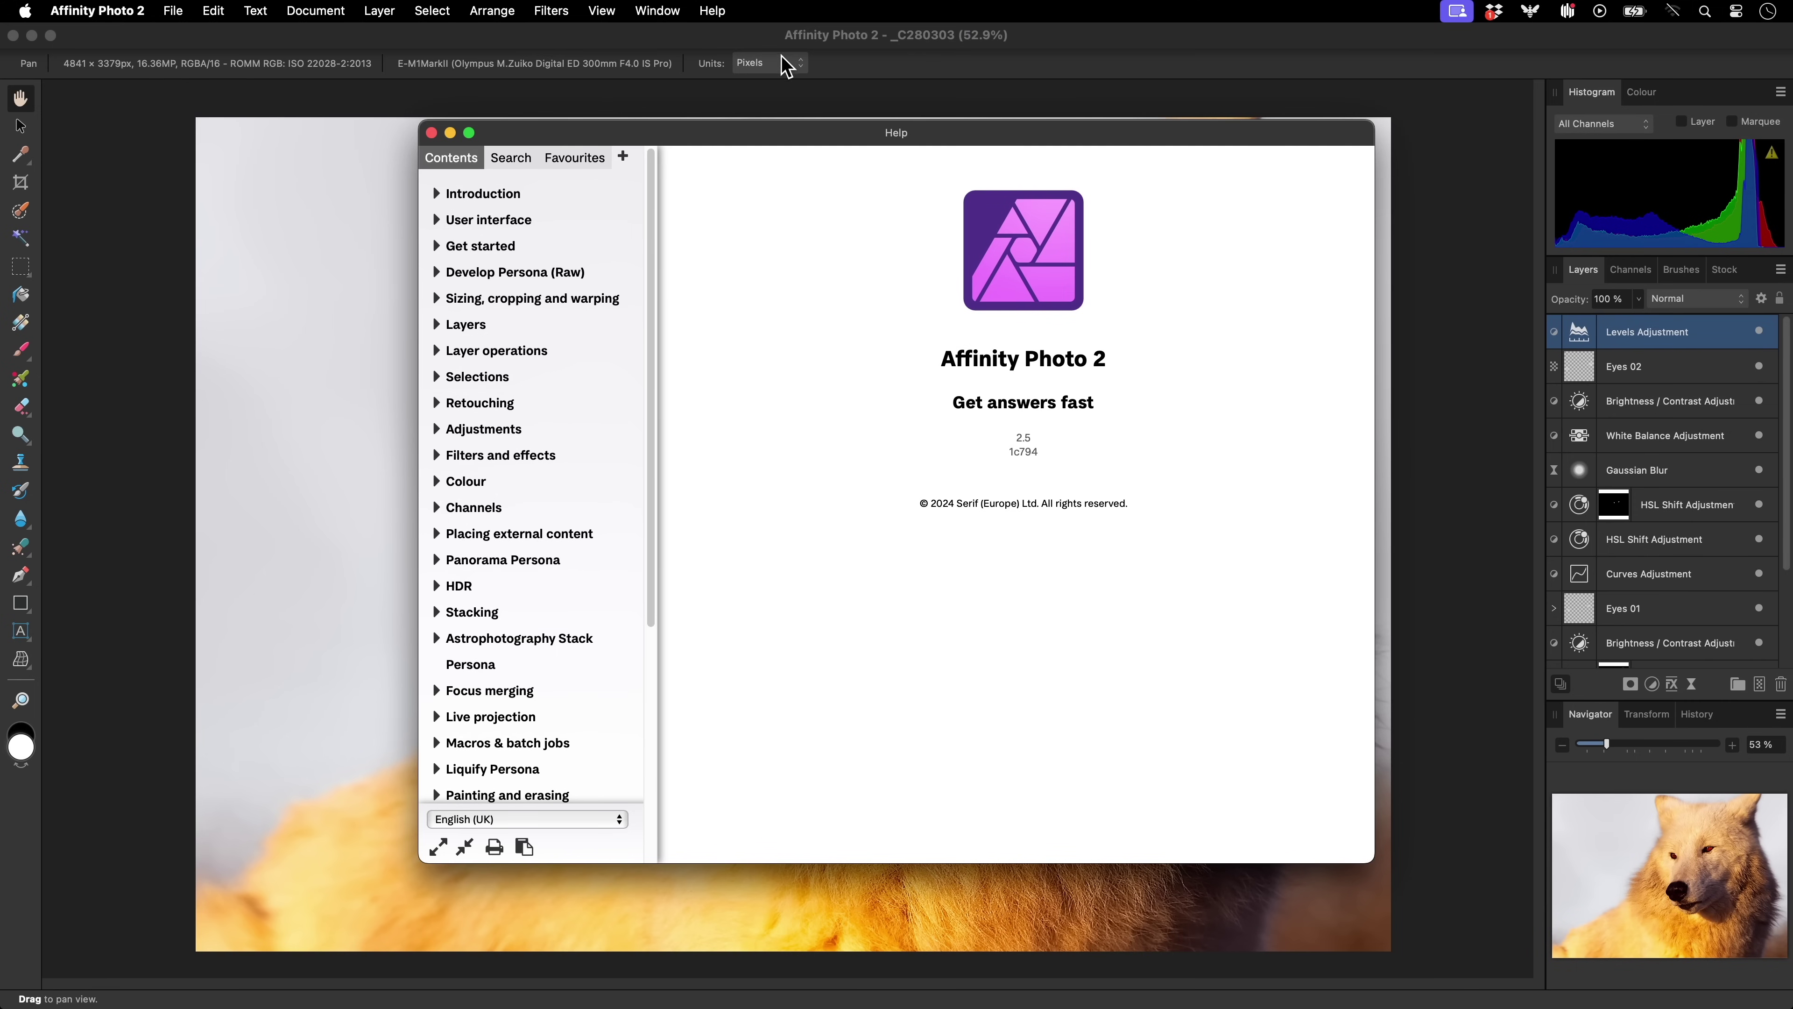
click(521, 158)
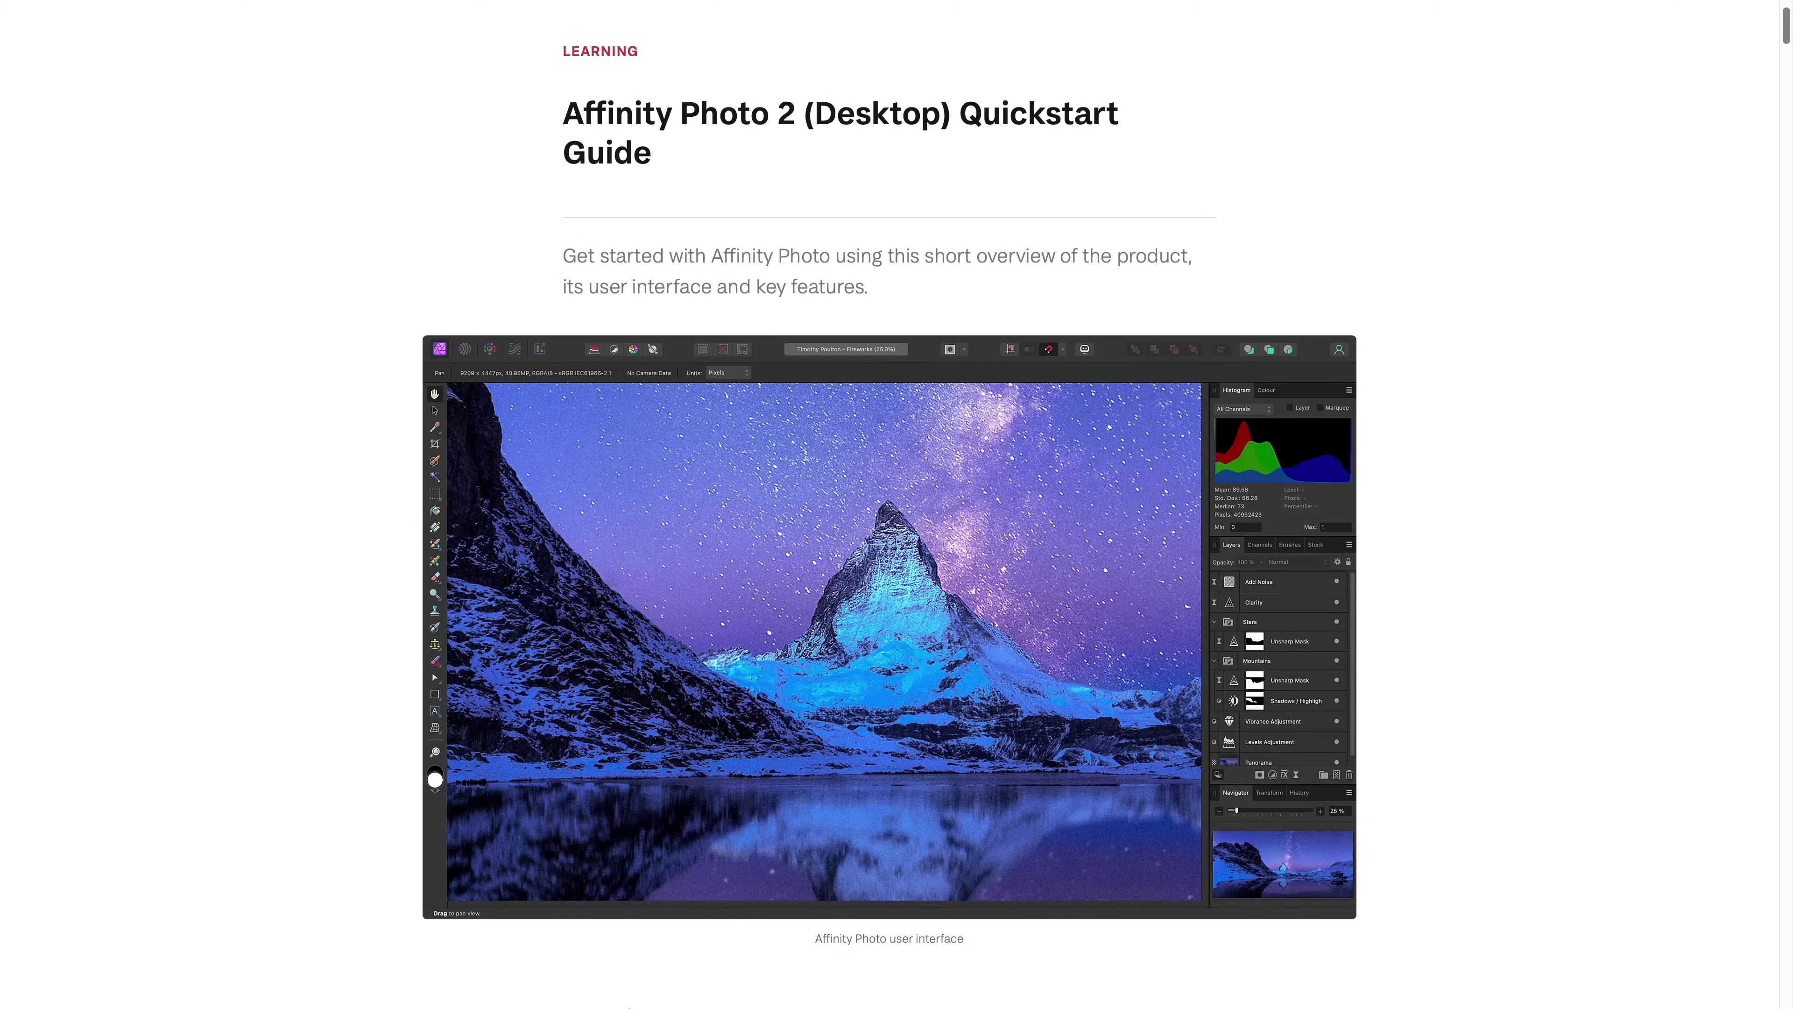
Scroll down the Quickstart Guide and the channel's Videos list to the older tutorials.
scroll(889, 494, down, 15)
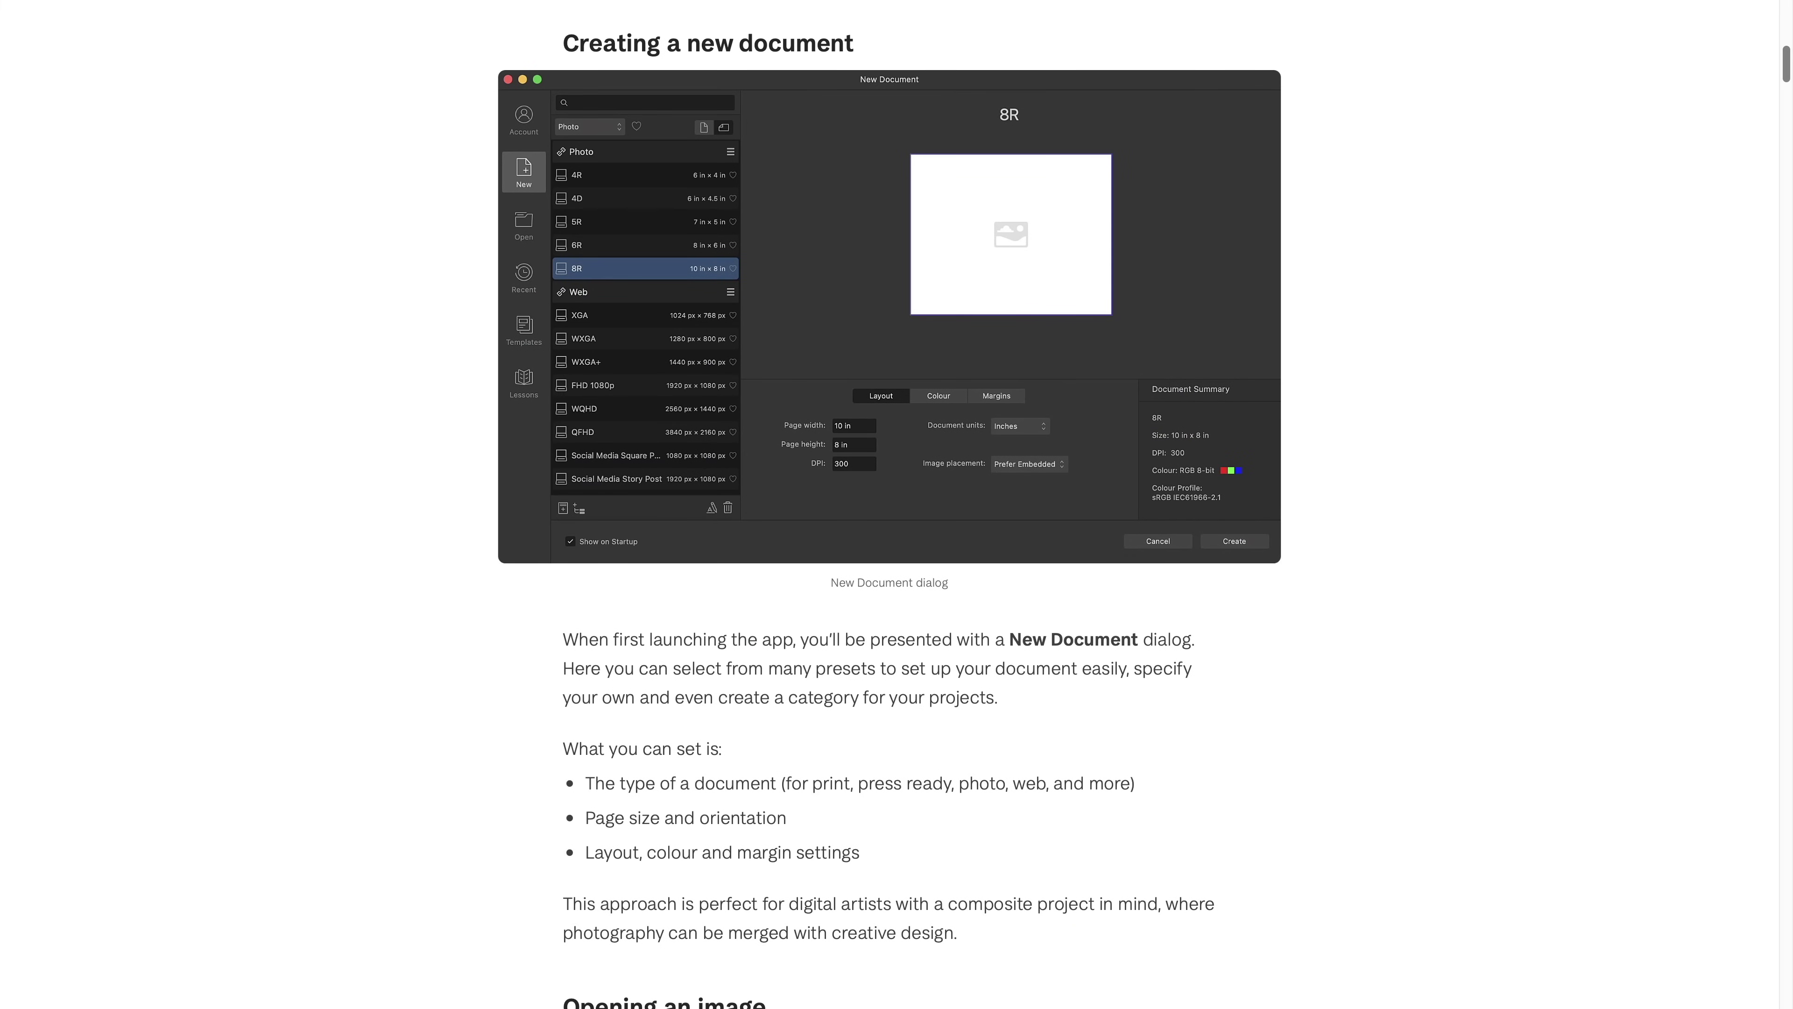
scroll(889, 495, down, 15)
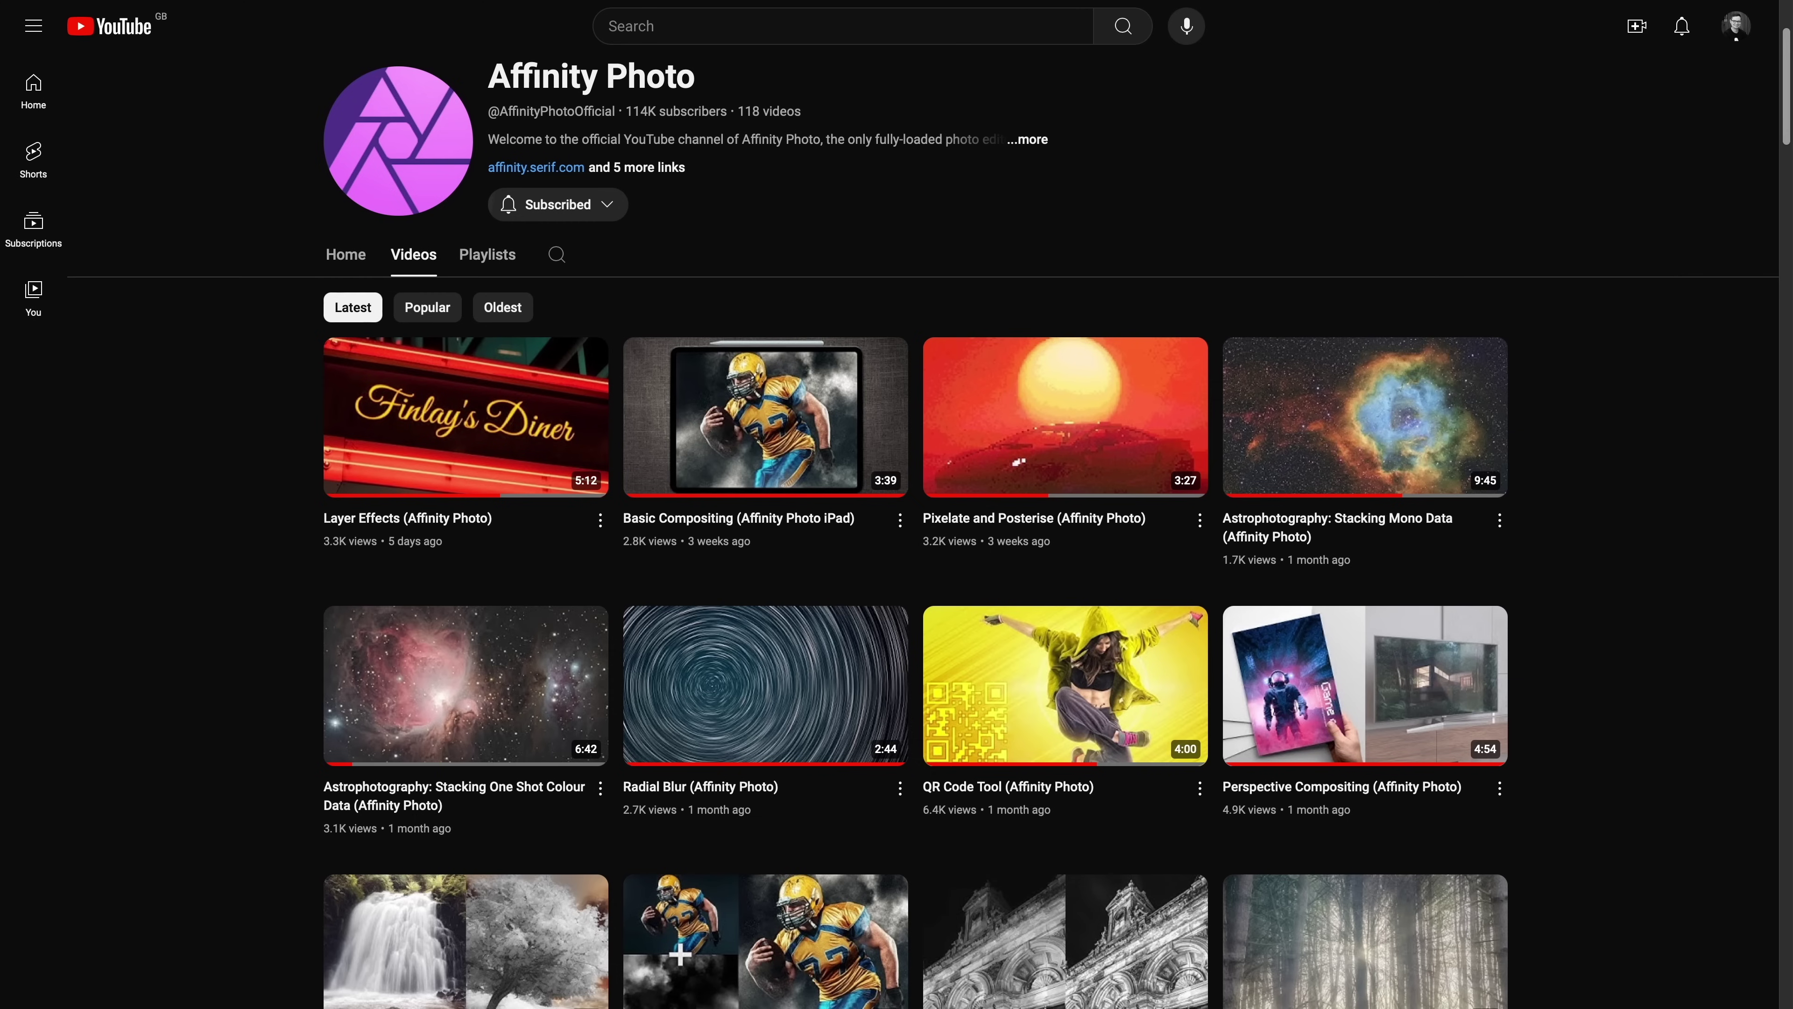
scroll(910, 529, down, 15)
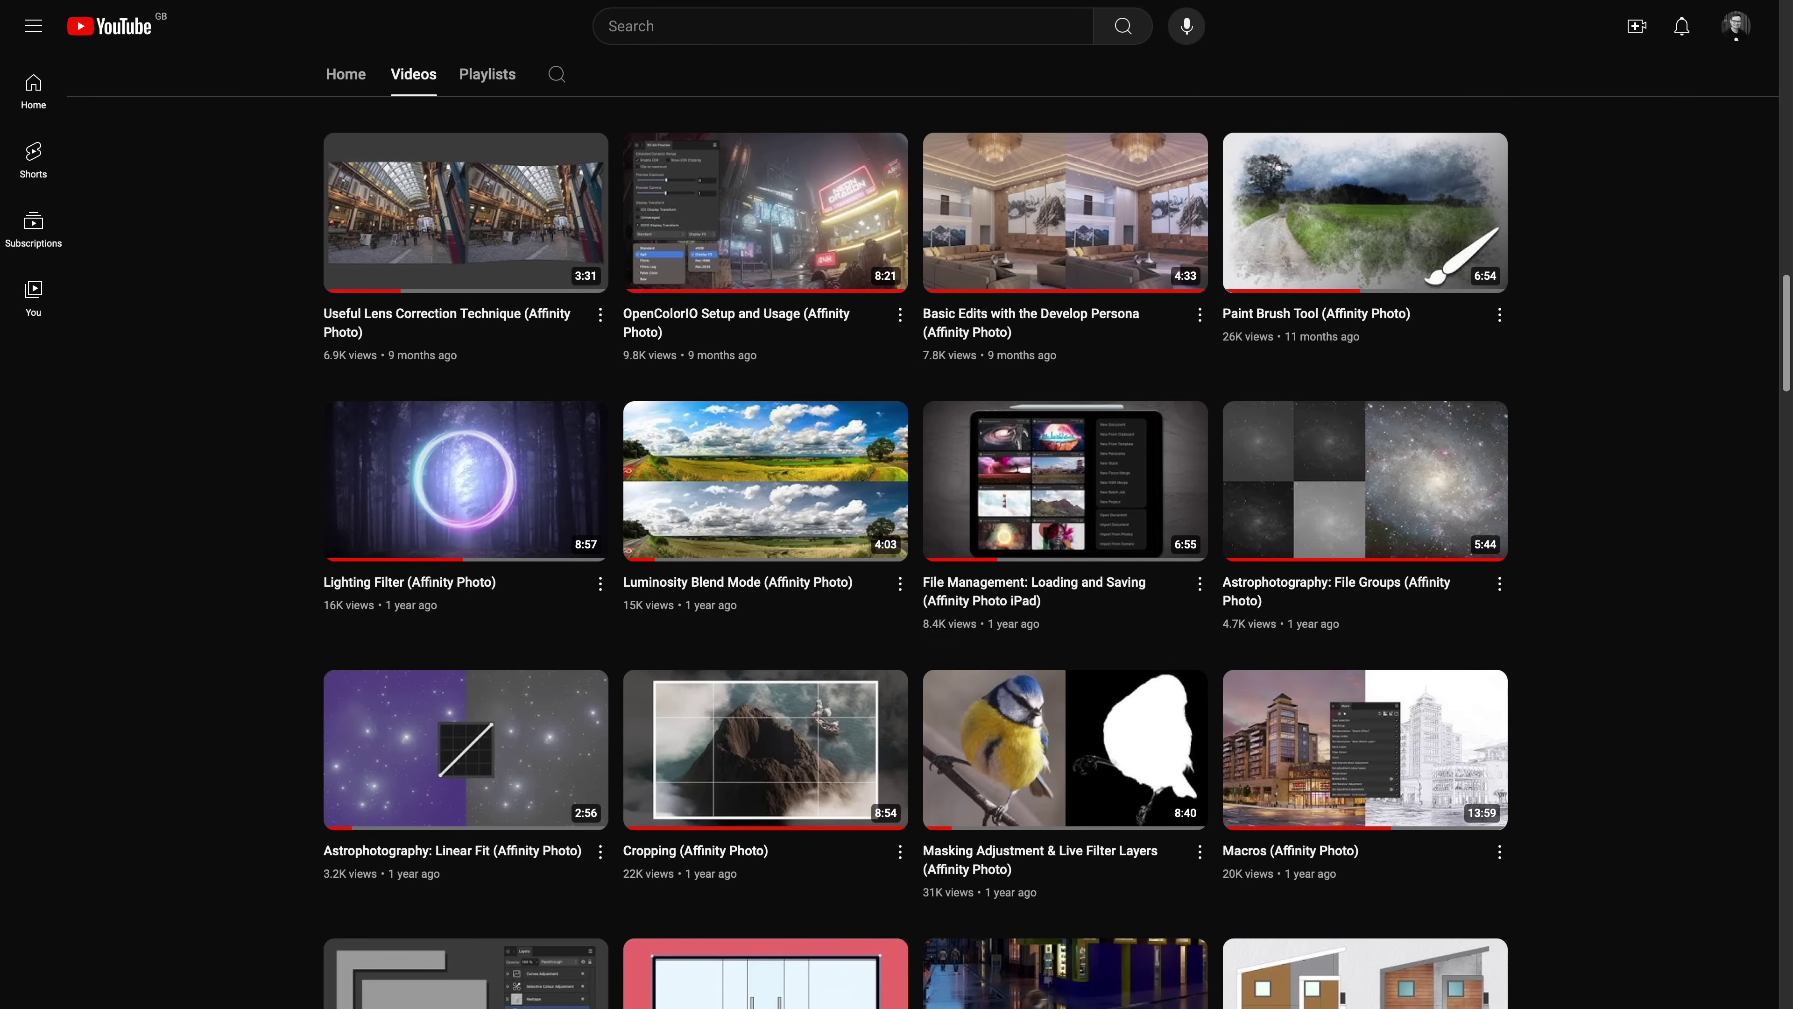
scroll(910, 530, down, 20)
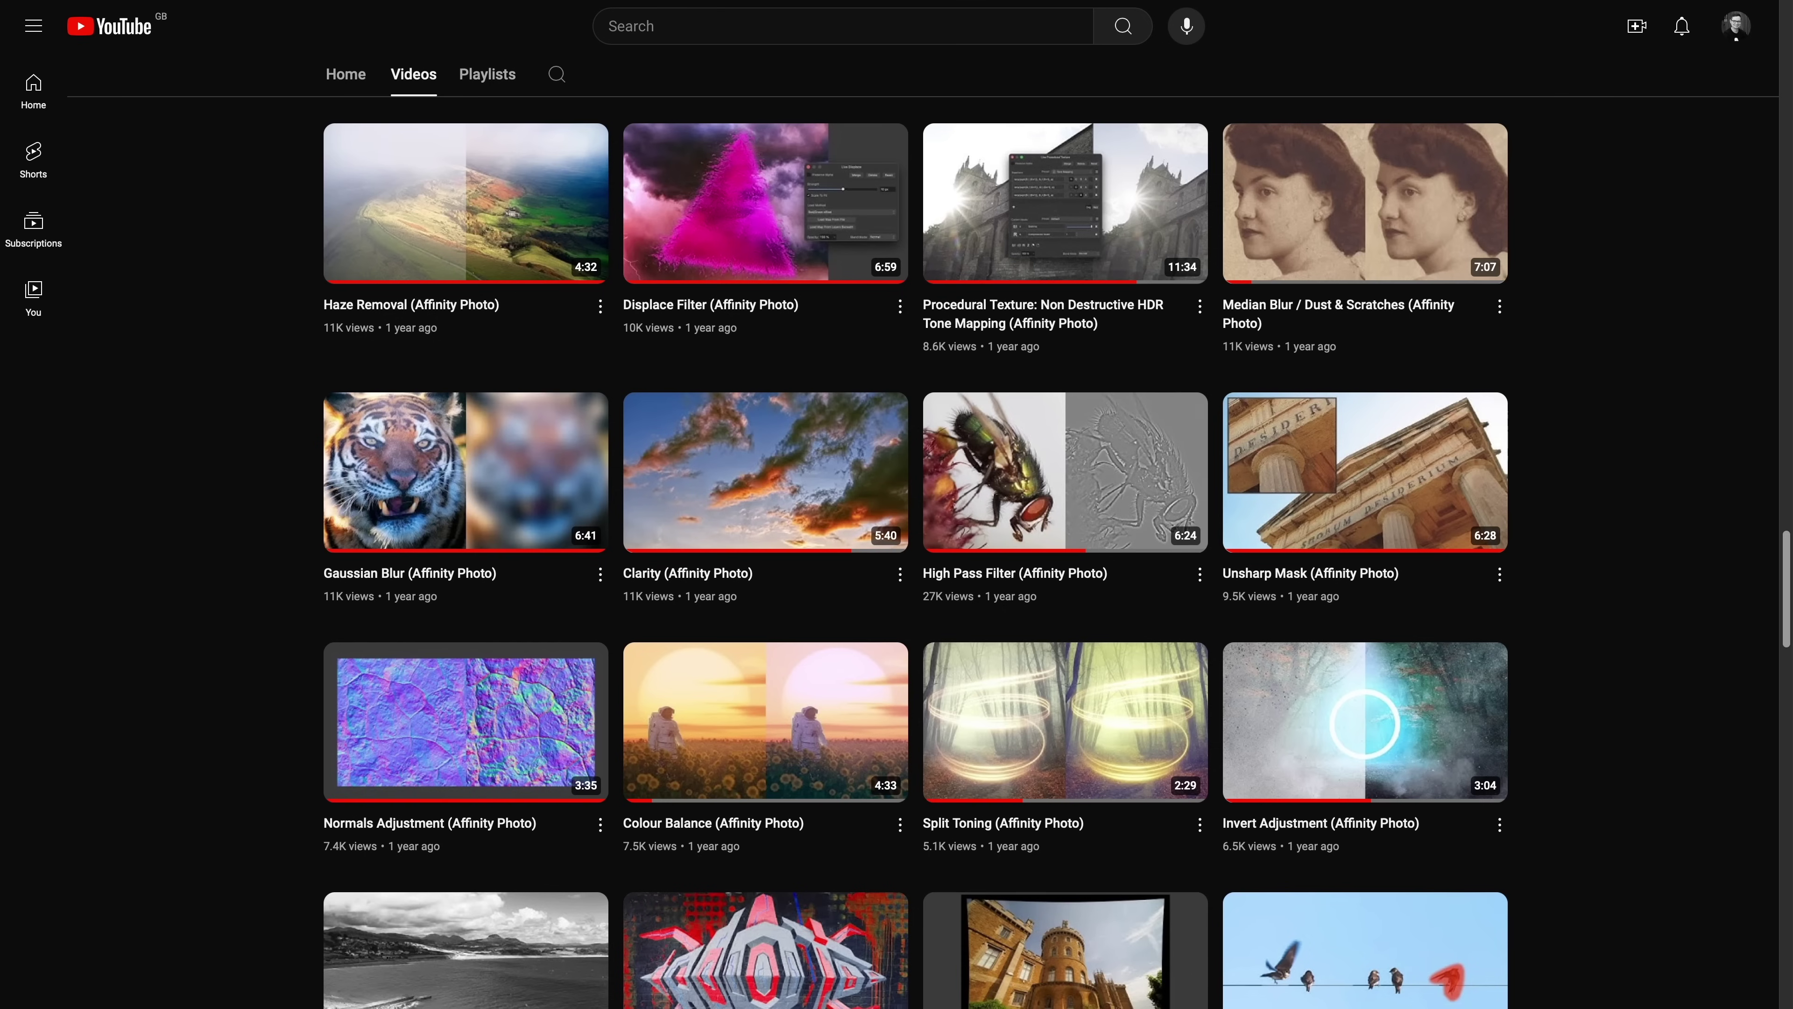